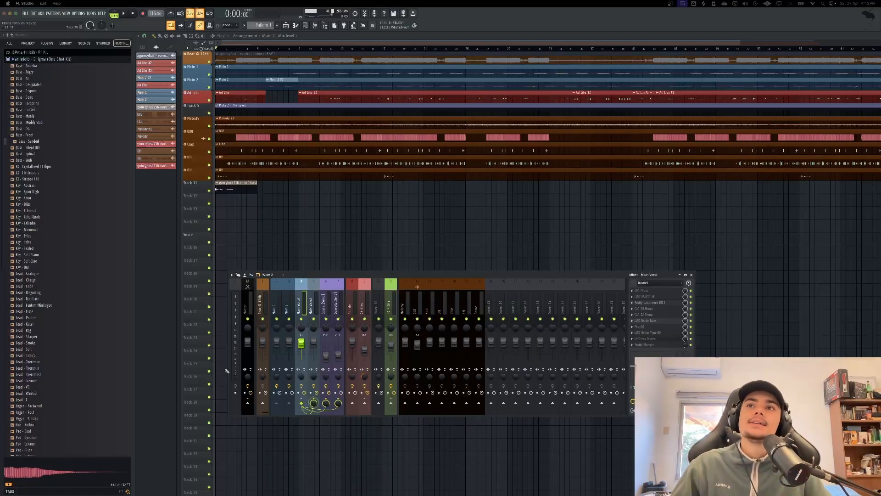
Hide the mixer, play the song from the start to listen to the finished mix, and stop playback.
key(F9)
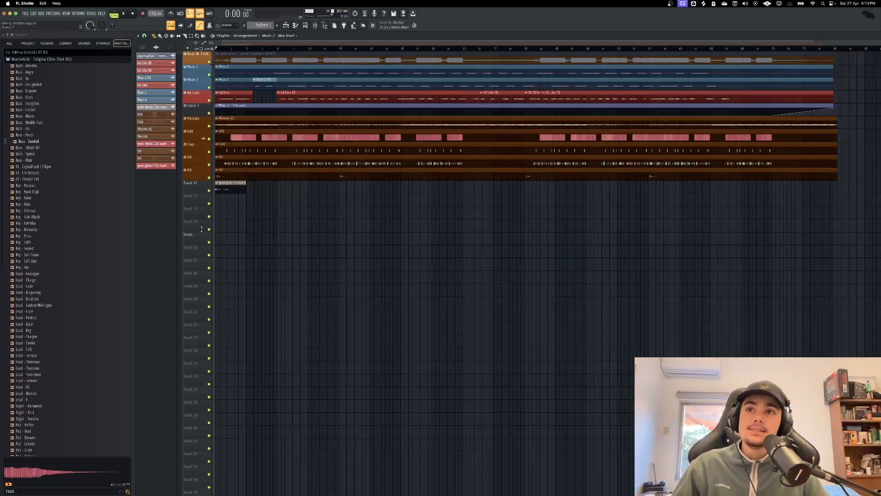
key(space)
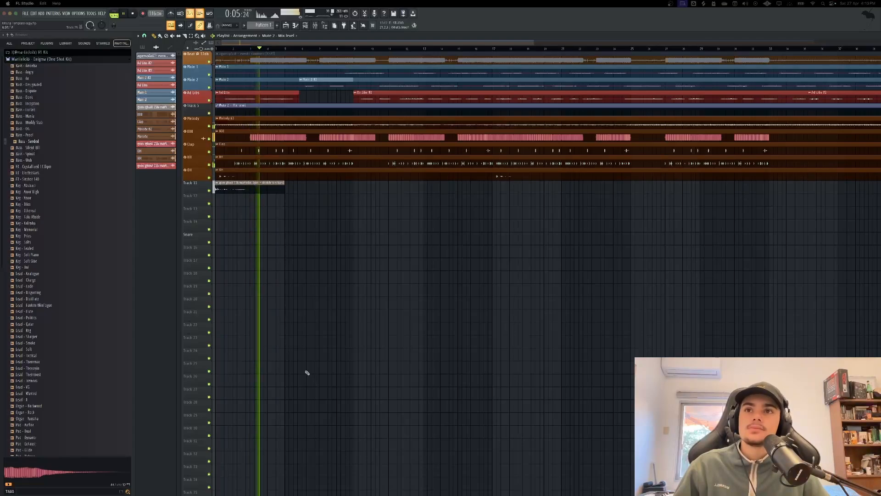
scroll(307, 373, down, 3)
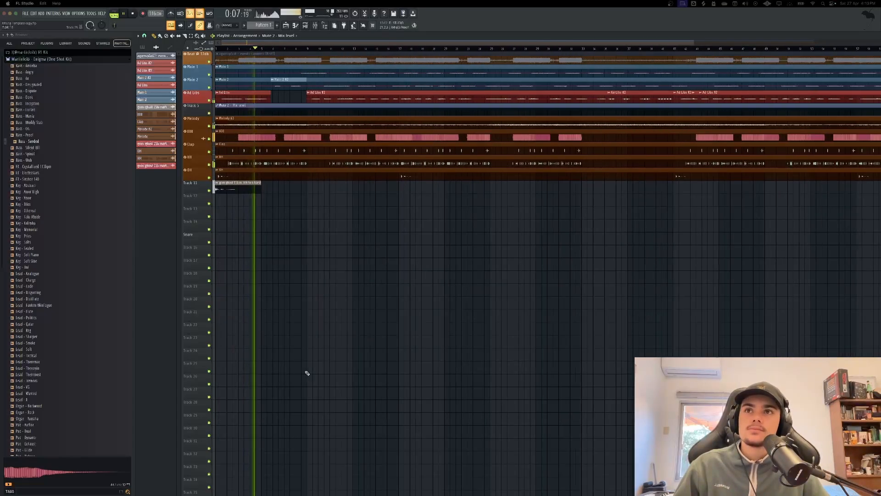
scroll(307, 372, up, 1)
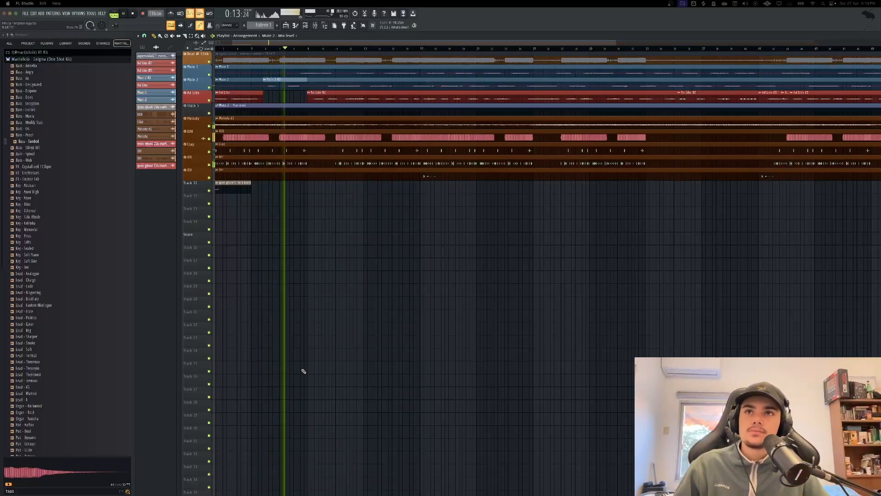
key(F9)
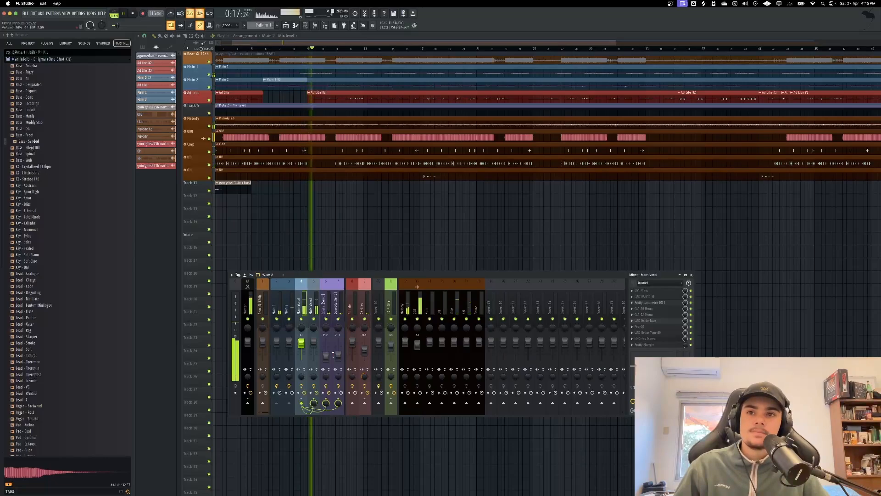
scroll(580, 179, down, 4)
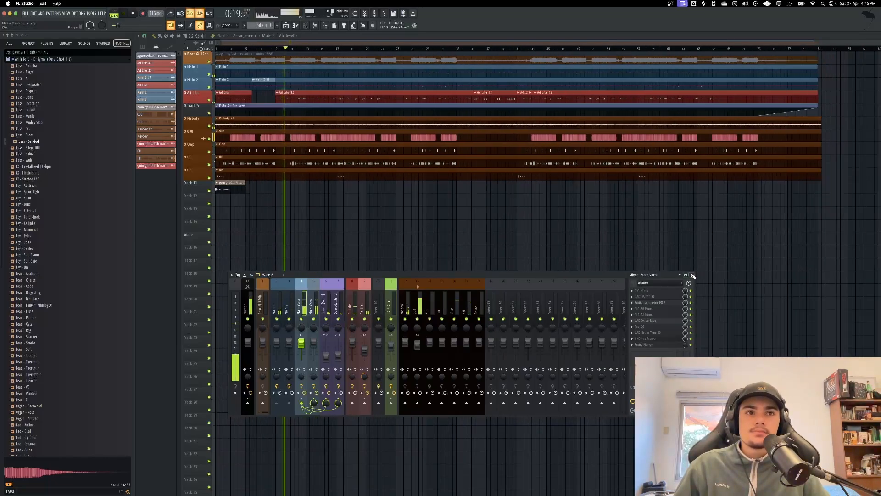
click(693, 275)
scroll(290, 202, up, 4)
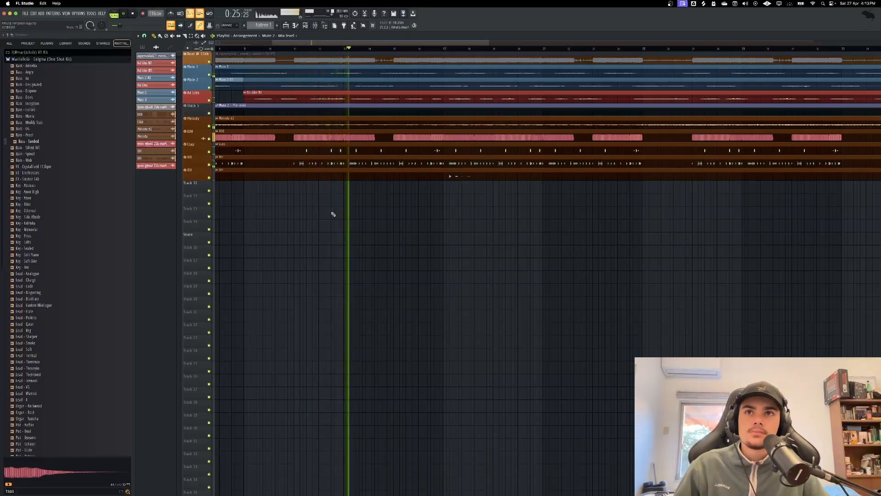
scroll(332, 213, down, 4)
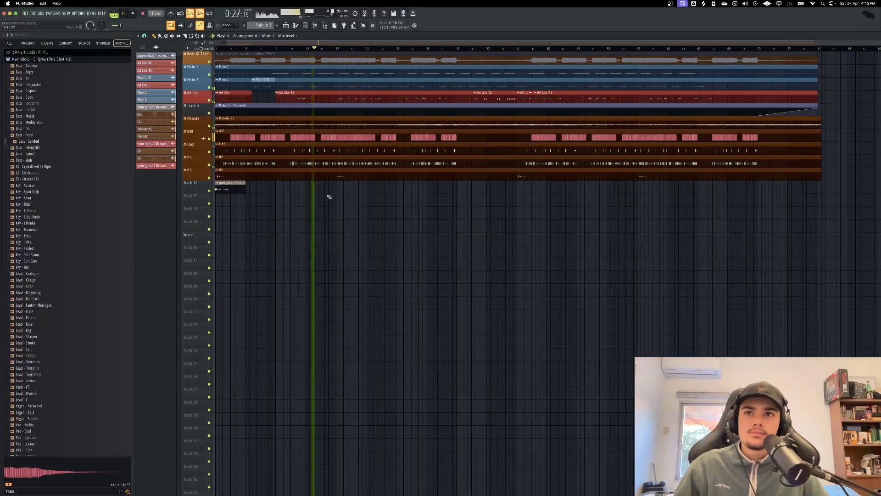
scroll(326, 194, up, 4)
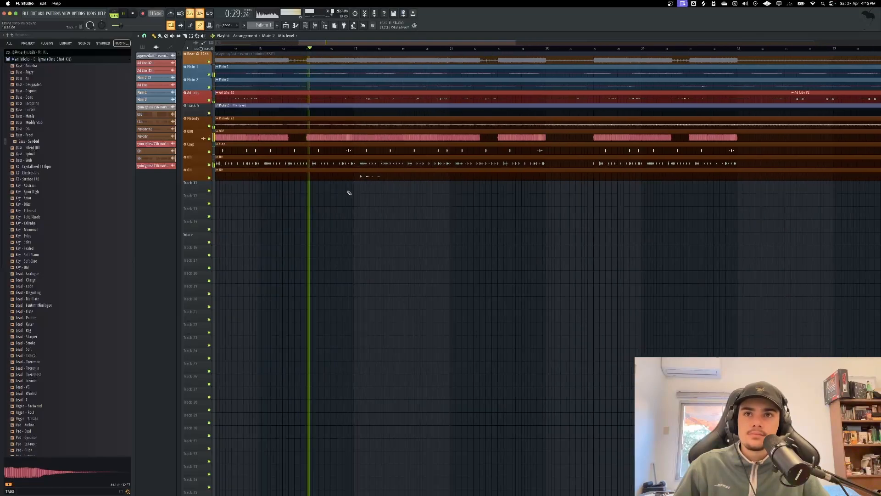
scroll(356, 192, up, 2)
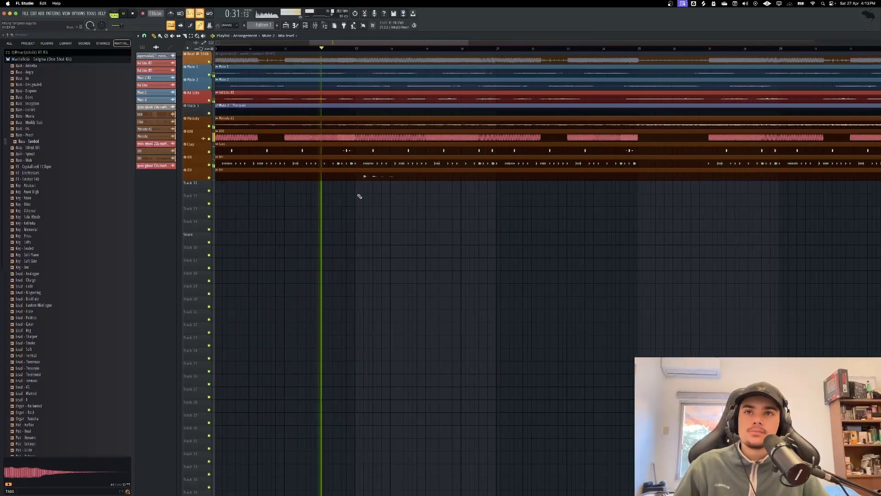
scroll(362, 198, down, 1)
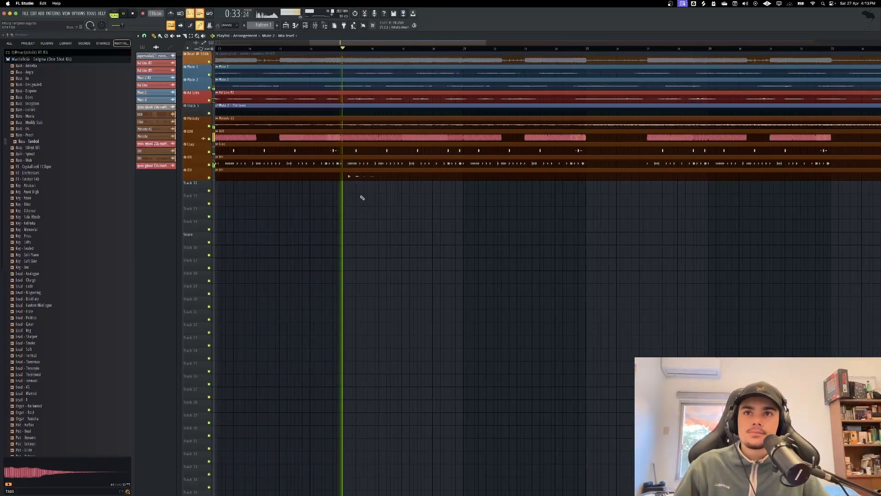
scroll(362, 197, down, 5)
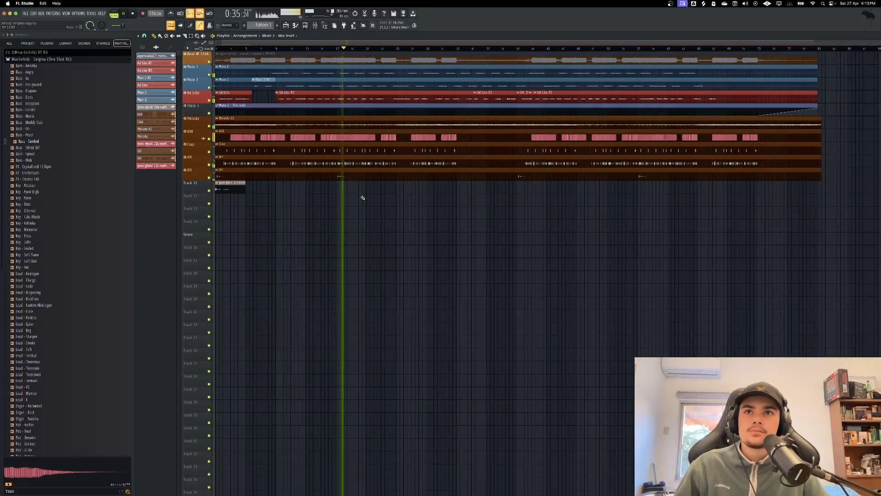
key(space)
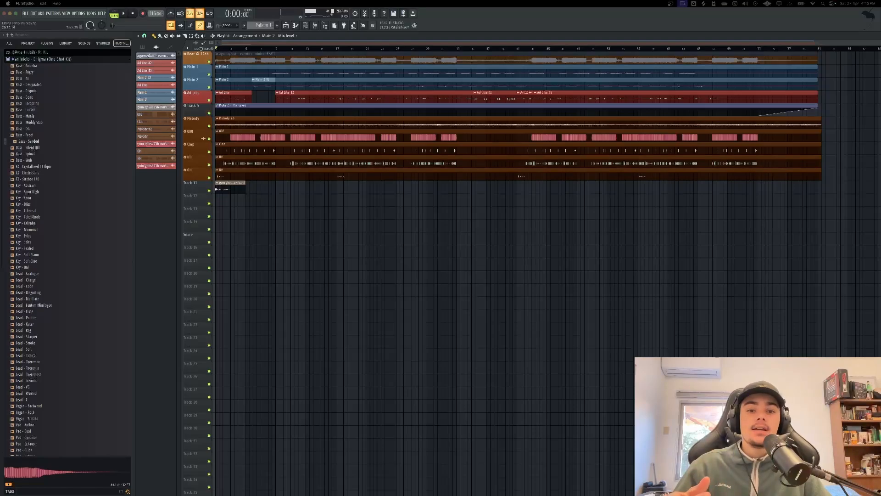
Switch to Finder's mixing toolkit folder and look through the vocal presets in the Individual Presets folder.
drag(510, 493, 436, 159)
click(433, 249)
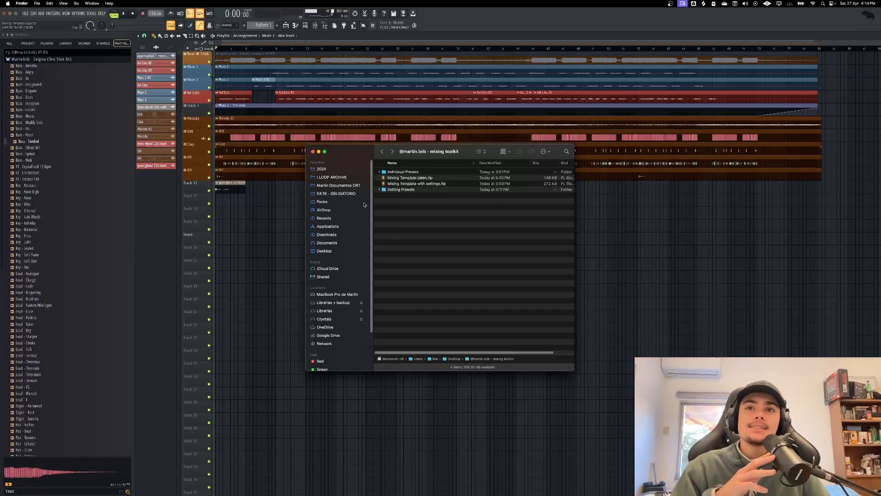
click(379, 171)
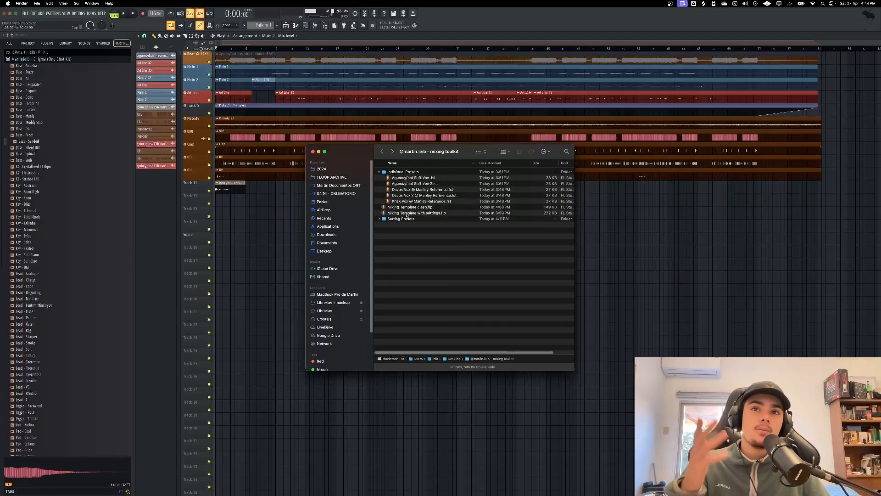
click(380, 172)
Look through the delay, EQ, reverb and tape presets in the Setting Presets folder and collapse it.
click(379, 189)
drag(448, 250, 406, 195)
click(429, 249)
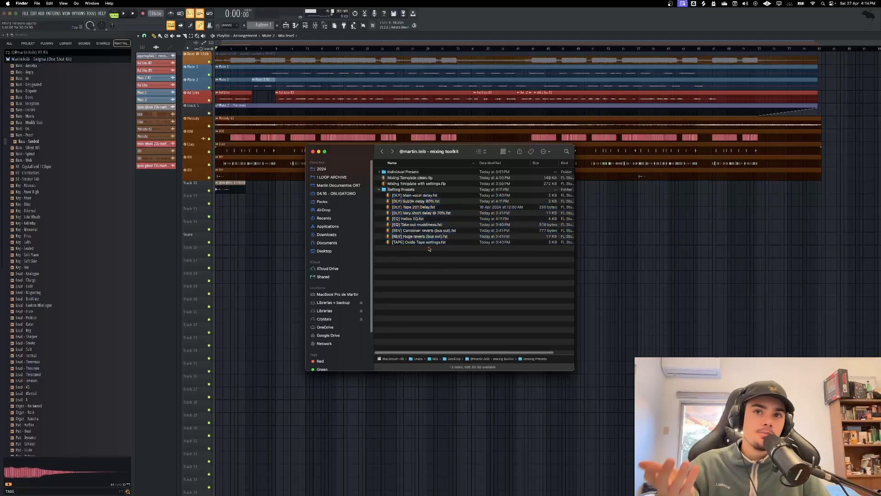
drag(435, 265, 406, 192)
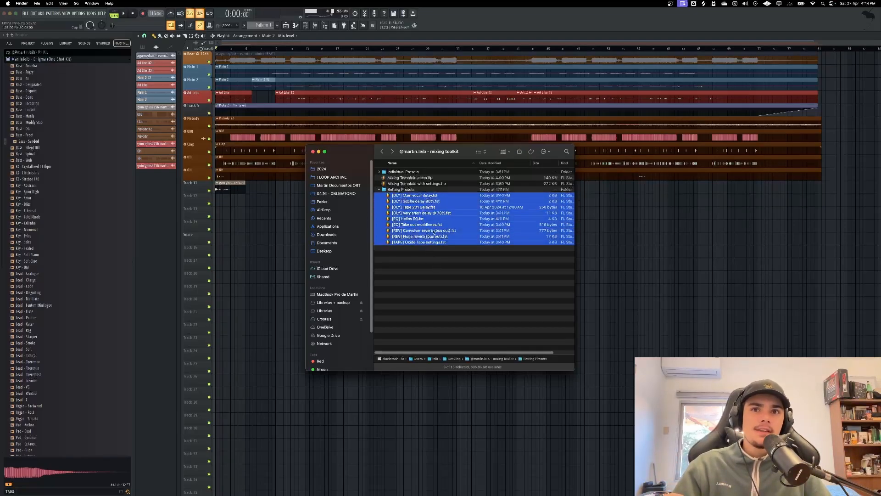
click(441, 262)
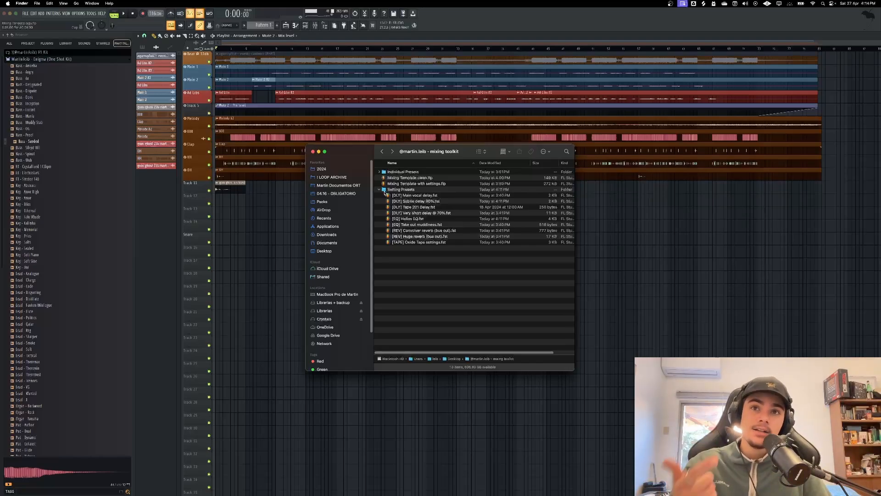
drag(432, 282, 416, 198)
click(418, 275)
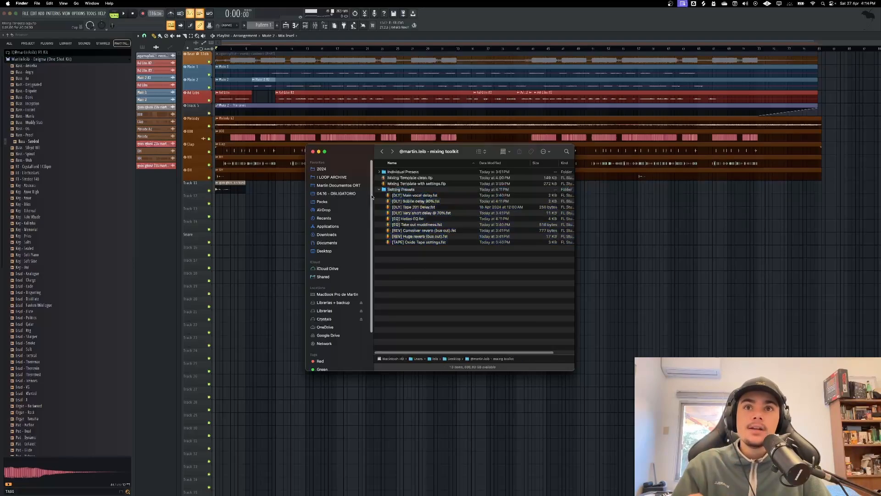
click(379, 189)
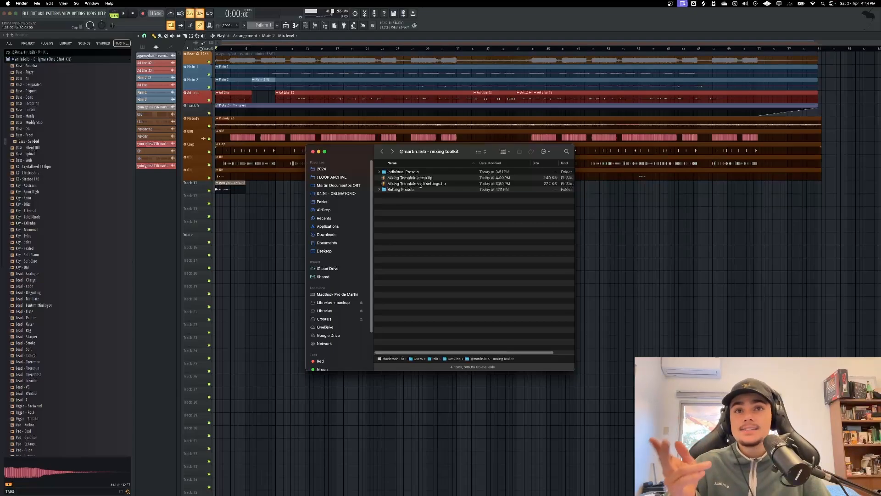
Load Mixing Template clean.flp into FL Studio without saving the open project and close the Finder window.
click(418, 184)
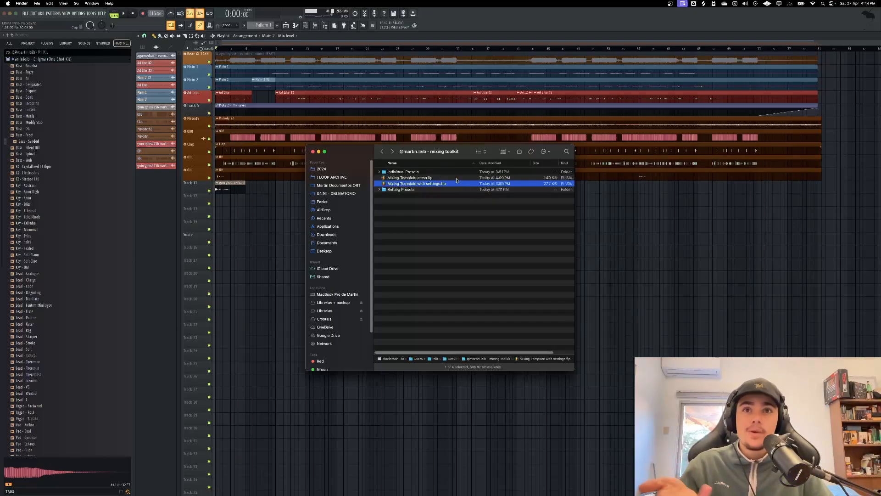
drag(409, 178, 103, 57)
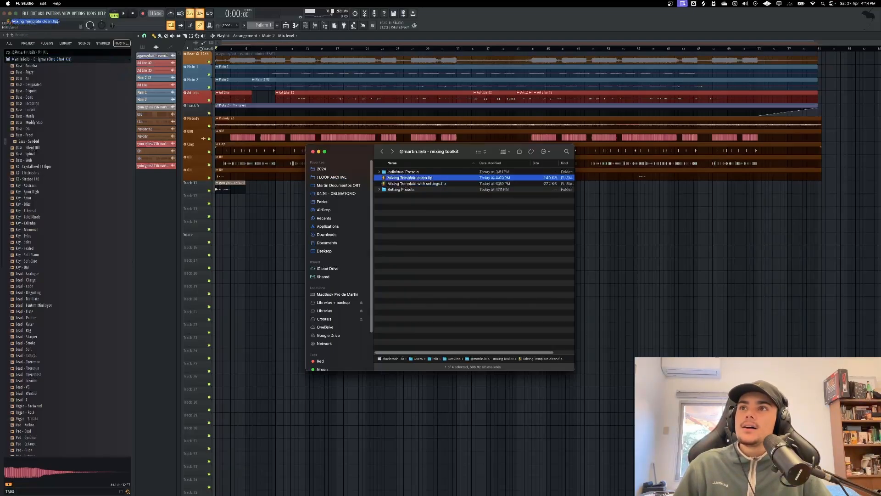
click(462, 270)
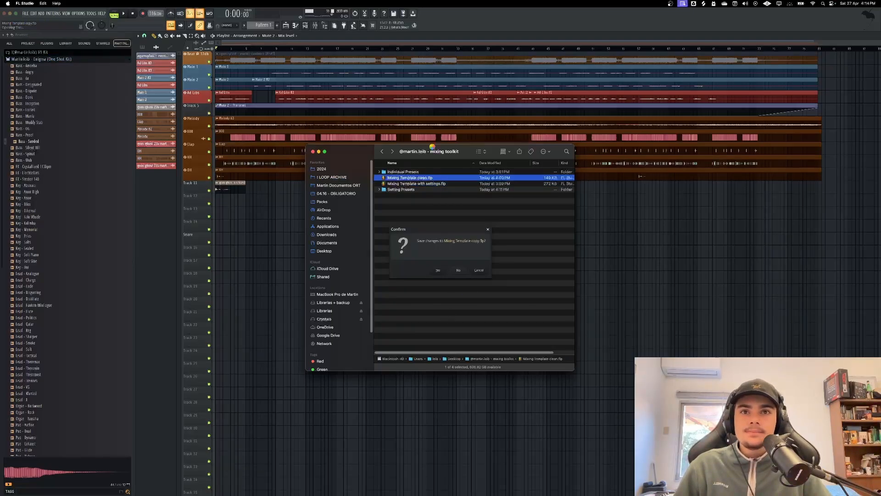
click(313, 151)
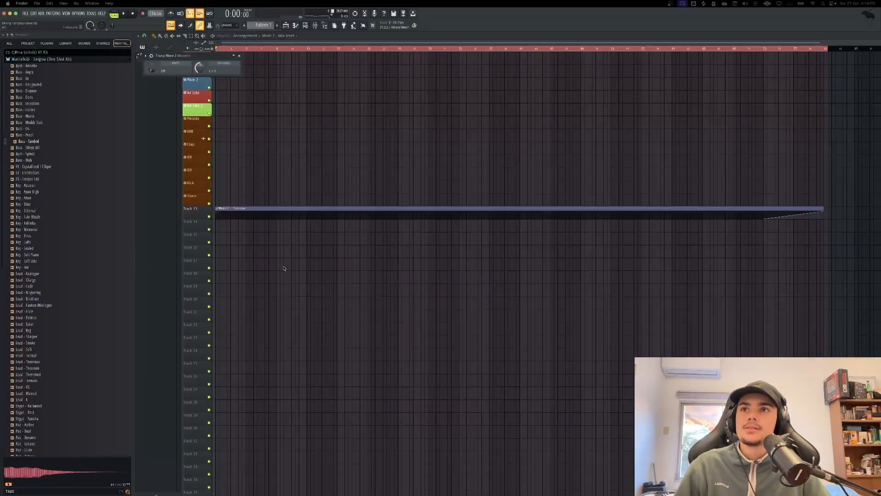
Open the mixer and view the Waves Tune Real-Time settings on the Main 1 vocal track.
click(315, 26)
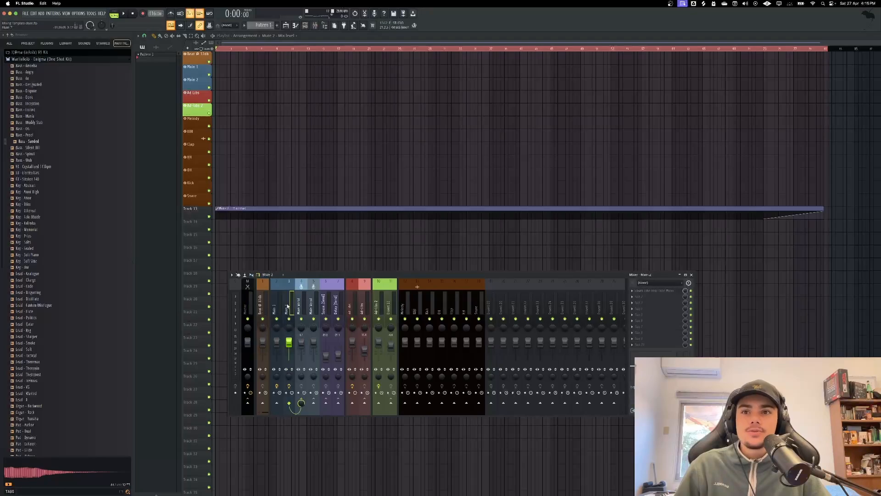
click(647, 291)
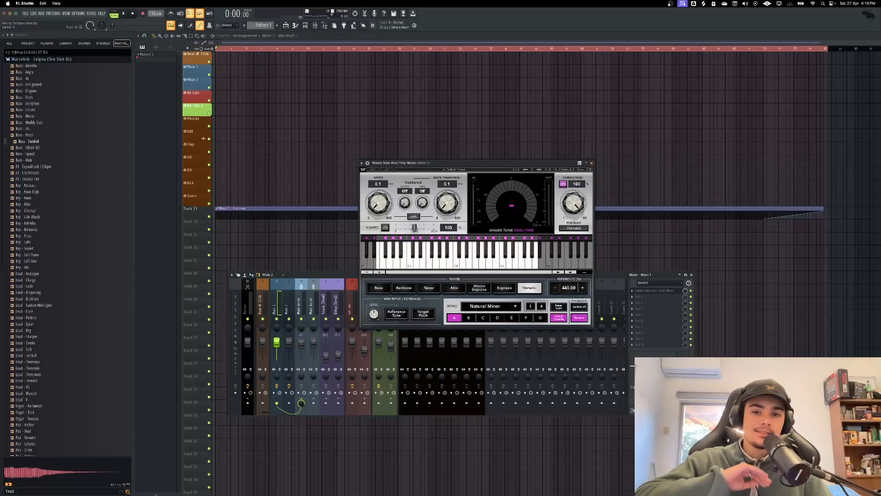
click(591, 163)
click(653, 291)
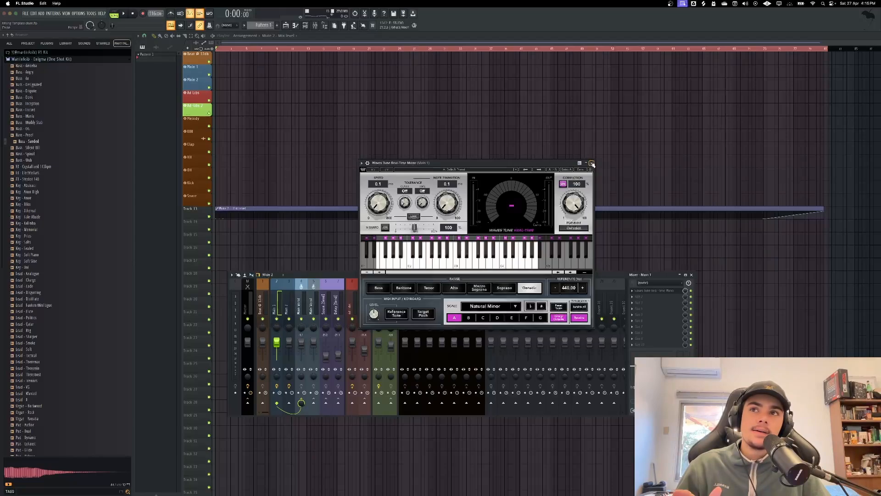
click(592, 163)
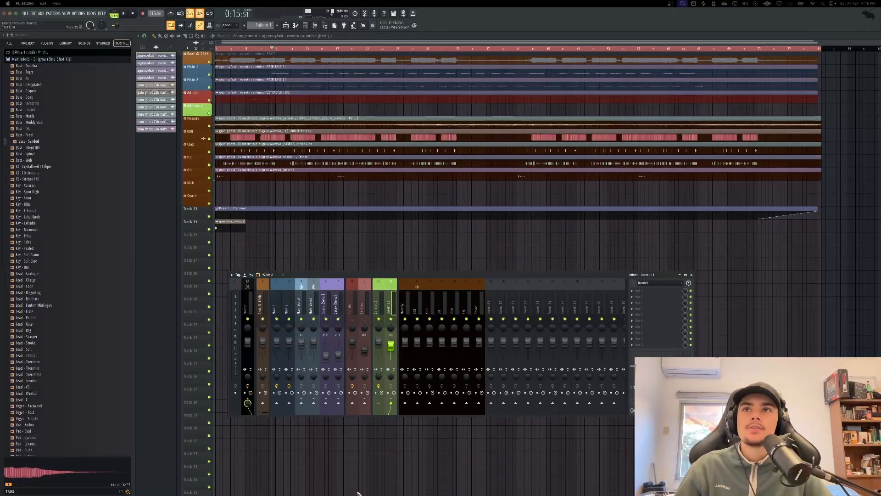
Hide the mixer and go through the beat, vocal and drum stems on the playlist, selecting individual clips.
click(299, 199)
scroll(238, 193, up, 4)
scroll(239, 191, down, 4)
click(191, 36)
click(225, 55)
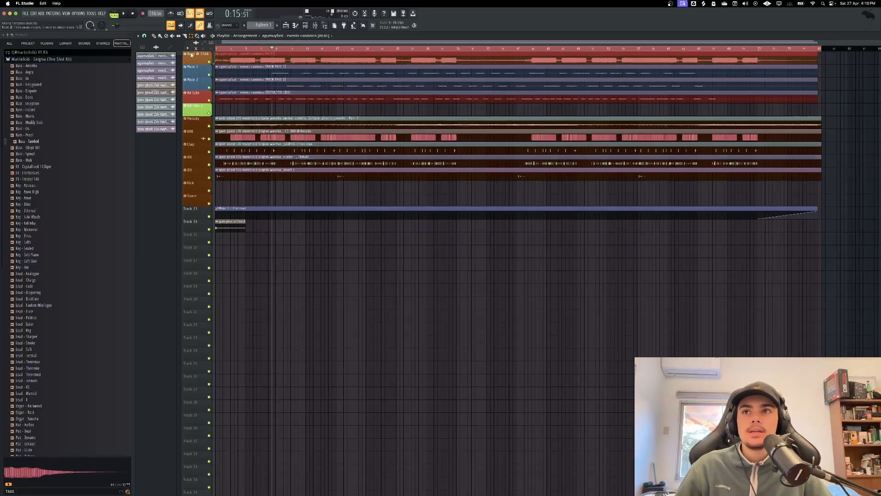
click(255, 138)
click(280, 178)
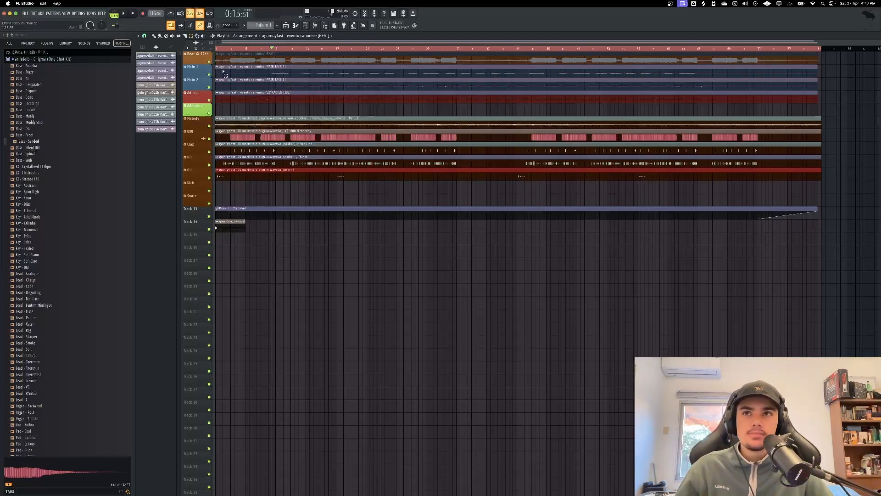
scroll(192, 102, up, 5)
scroll(191, 102, down, 5)
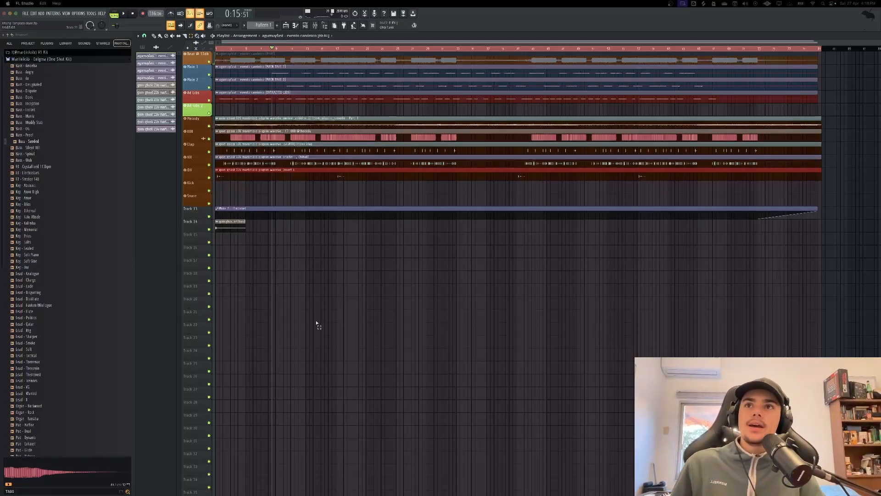
Normalize the MAIN TAKE 1 and MAIN TAKE 2 vocal clips on the Main 1 and Main 2 tracks.
drag(278, 72, 291, 79)
click(289, 96)
scroll(278, 97, up, 5)
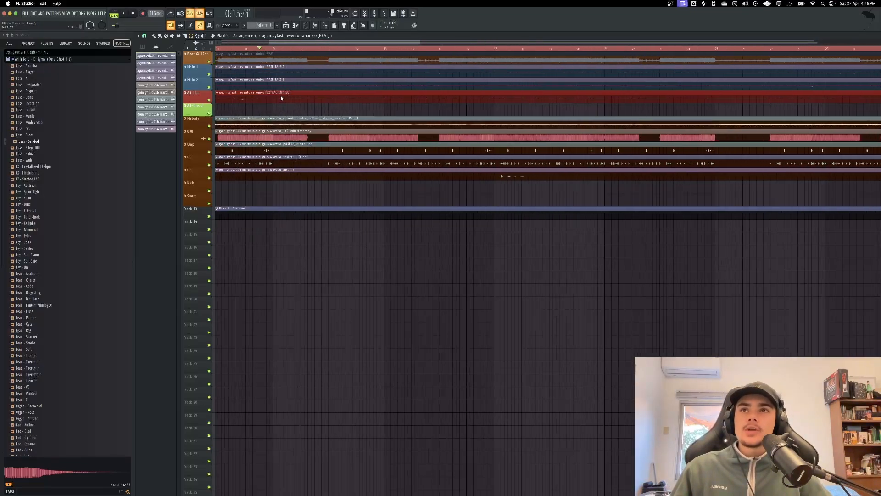
scroll(282, 97, up, 1)
double_click(290, 68)
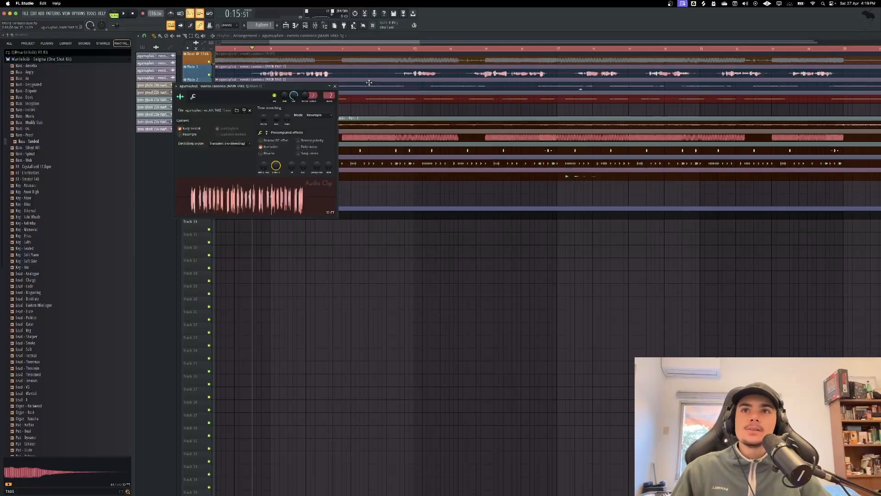
click(340, 92)
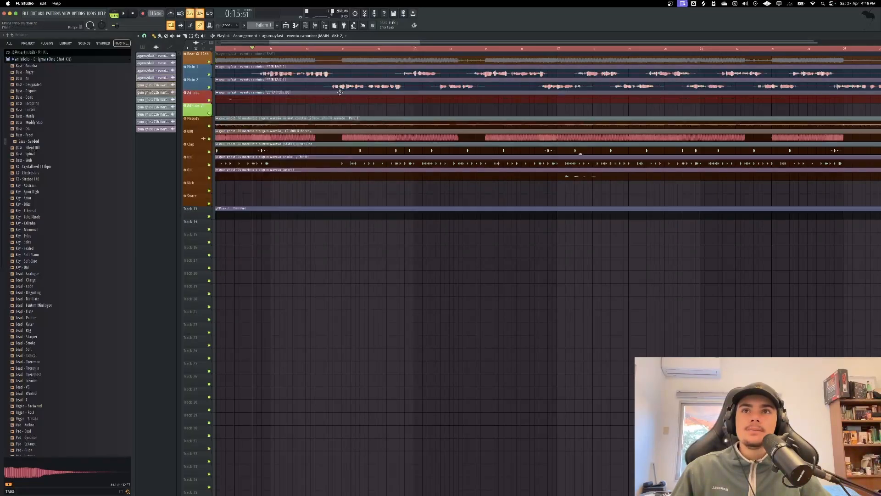
scroll(322, 82, down, 2)
scroll(609, 80, up, 5)
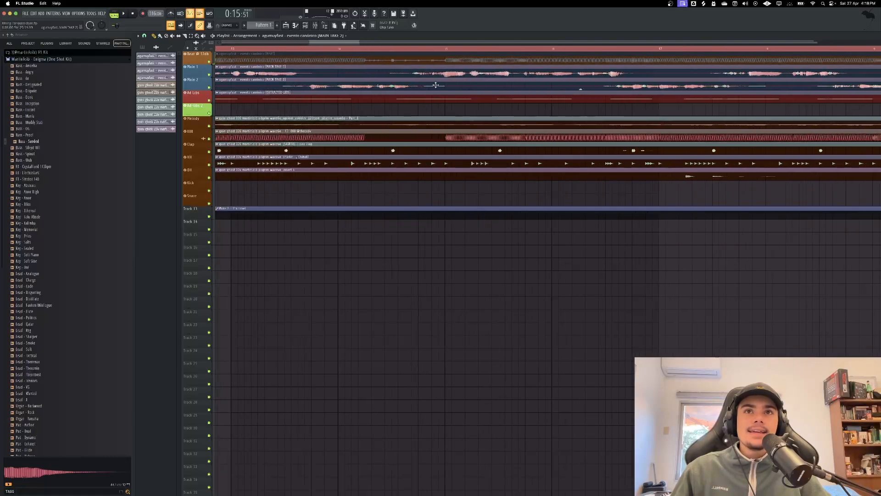
Examine the changeover between the Main 1 and Main 2 vocal takes around 0:32 on the playlist.
drag(604, 50, 632, 50)
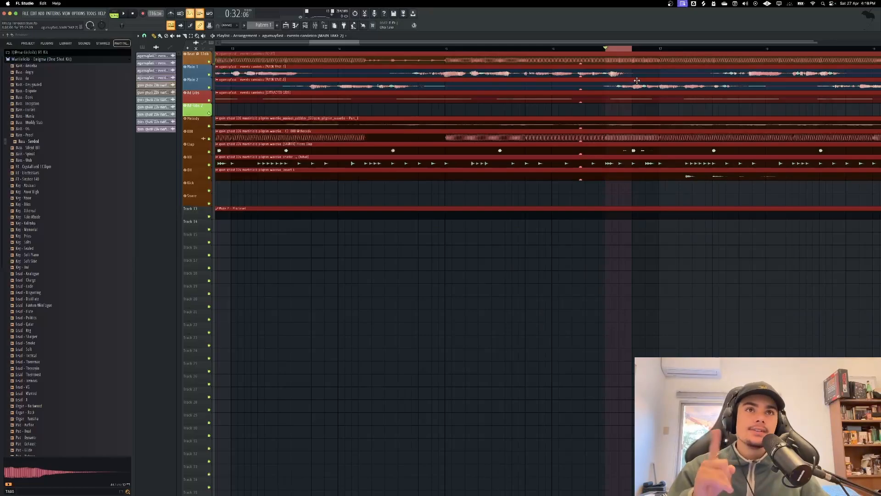
scroll(613, 47, right, 1)
click(592, 49)
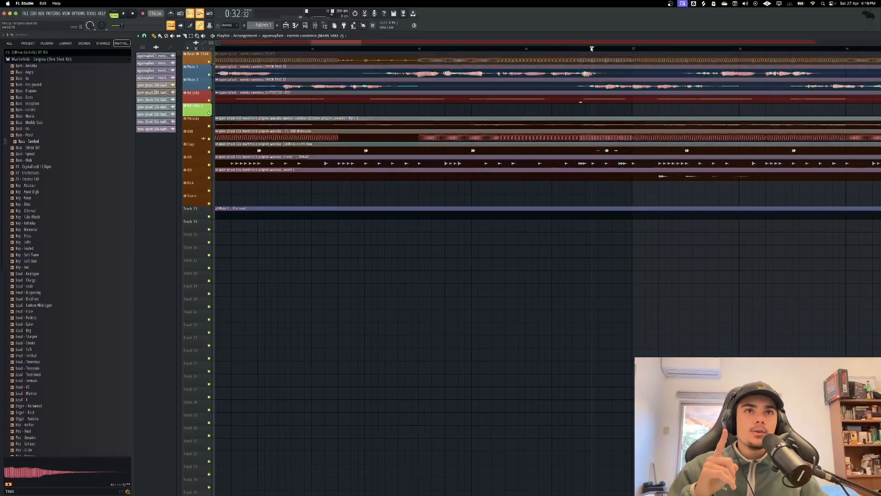
drag(579, 49, 602, 51)
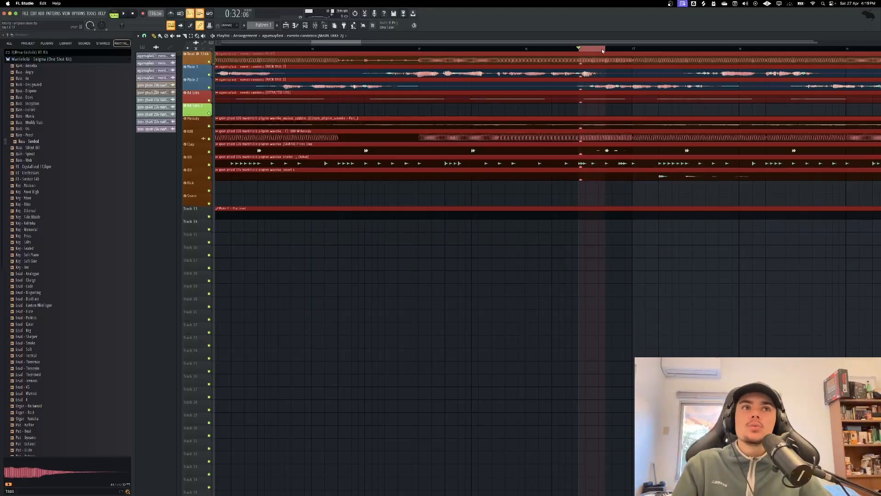
click(585, 48)
scroll(586, 48, down, 10)
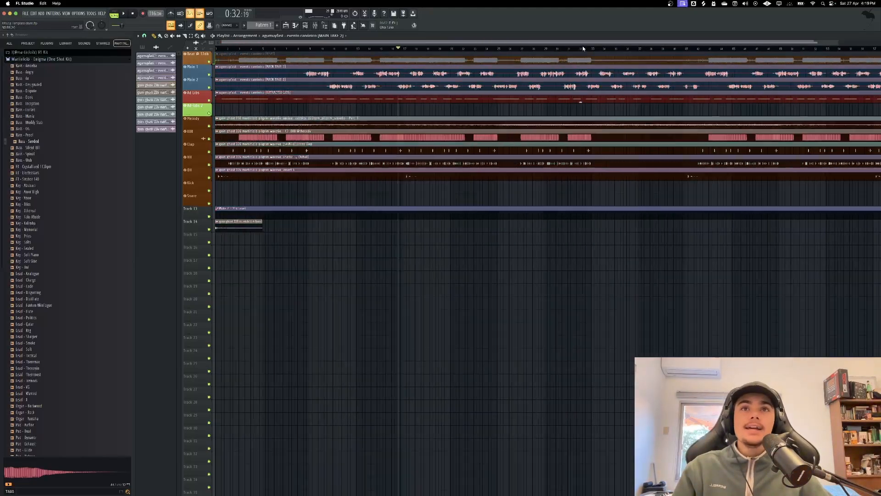
scroll(237, 78, up, 3)
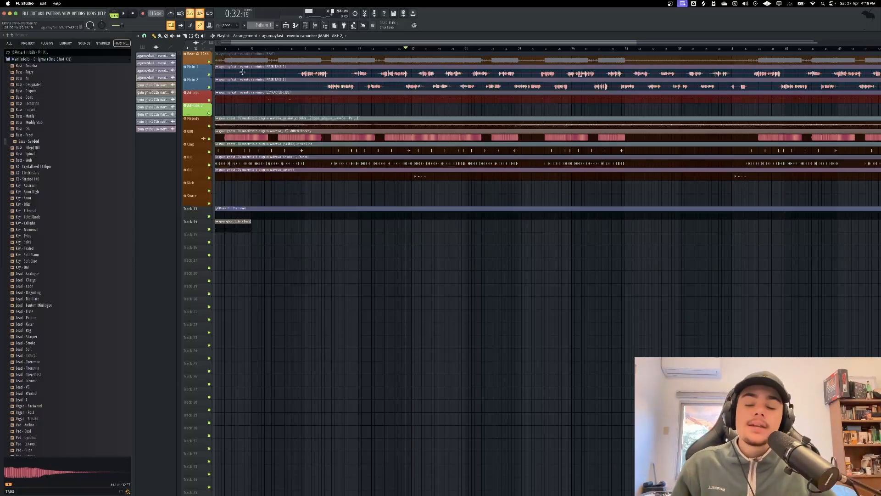
scroll(408, 79, up, 4)
scroll(408, 79, down, 5)
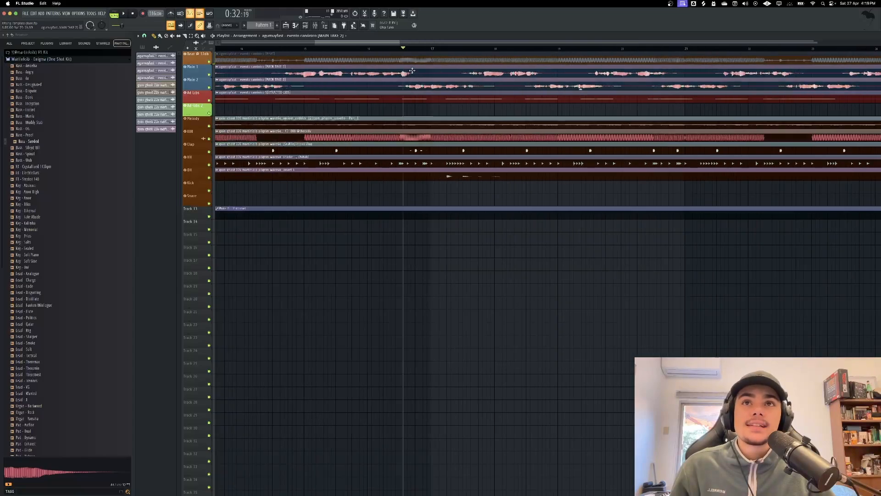
Compare the opening phrases of the Main 1 and Main 2 takes from 0:16 and check the MAIN TAKE 1 clip's sample settings.
drag(395, 71, 394, 85)
mouse_move(257, 68)
mouse_down()
mouse_move(254, 80)
mouse_move(251, 66)
mouse_up()
scroll(309, 51, up, 5)
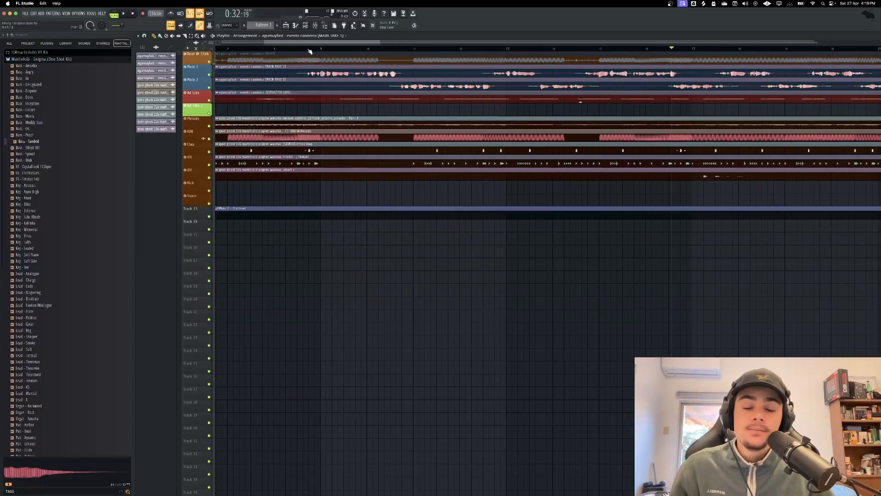
drag(309, 49, 443, 50)
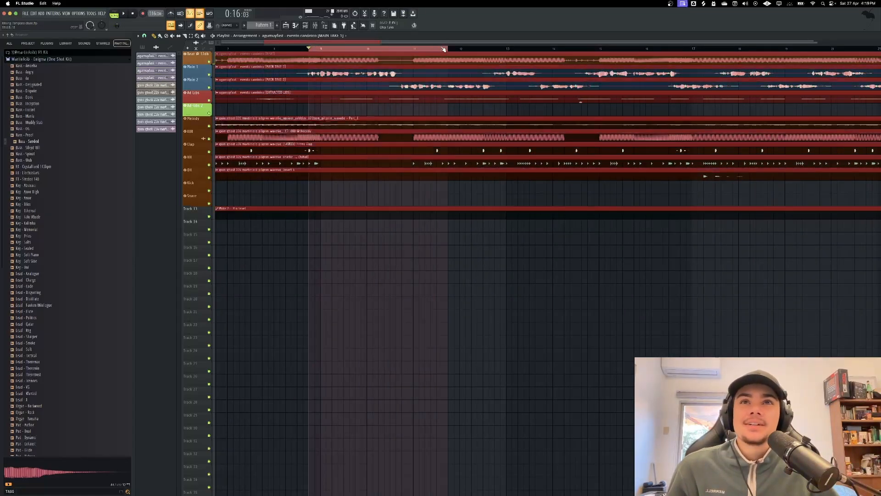
click(444, 50)
scroll(444, 49, down, 5)
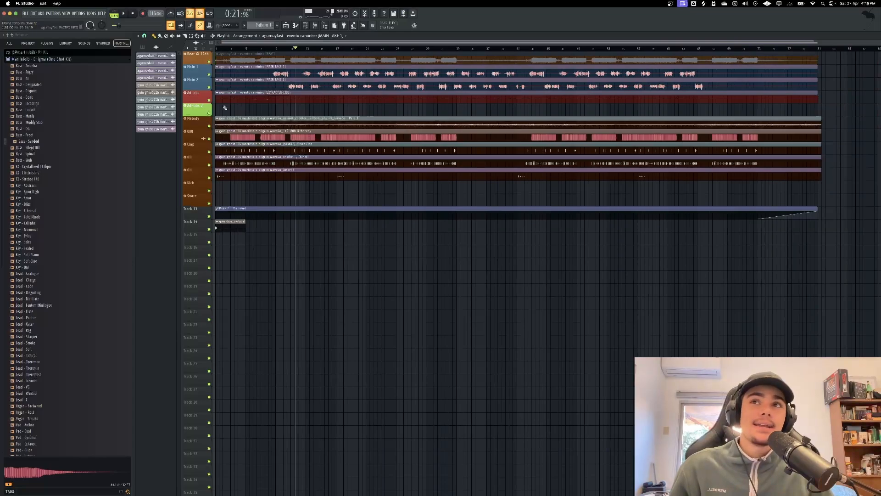
scroll(238, 69, up, 3)
double_click(315, 68)
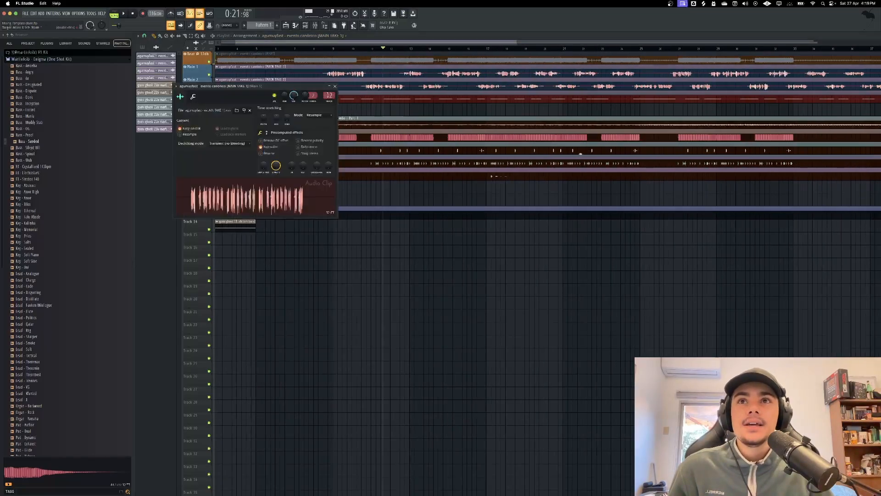
click(335, 86)
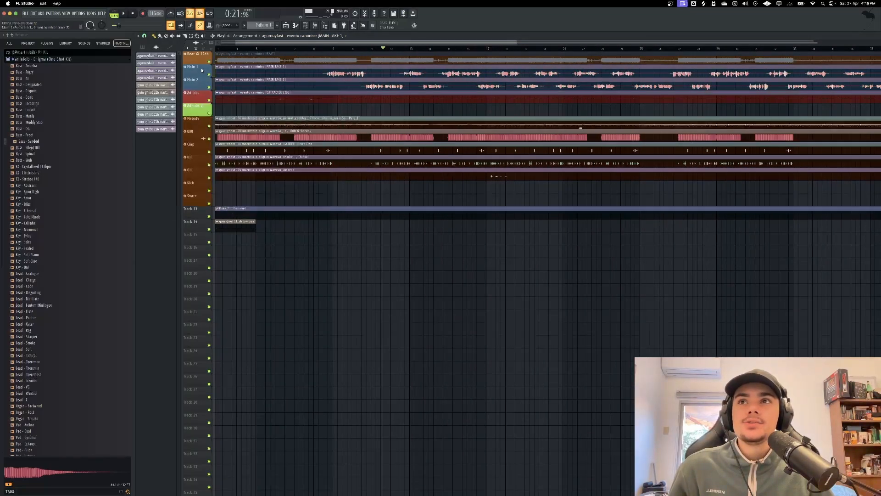
Open the mixer and review the Waves Tune Real-Time settings on Main 1, then select the Main 2 track.
click(315, 26)
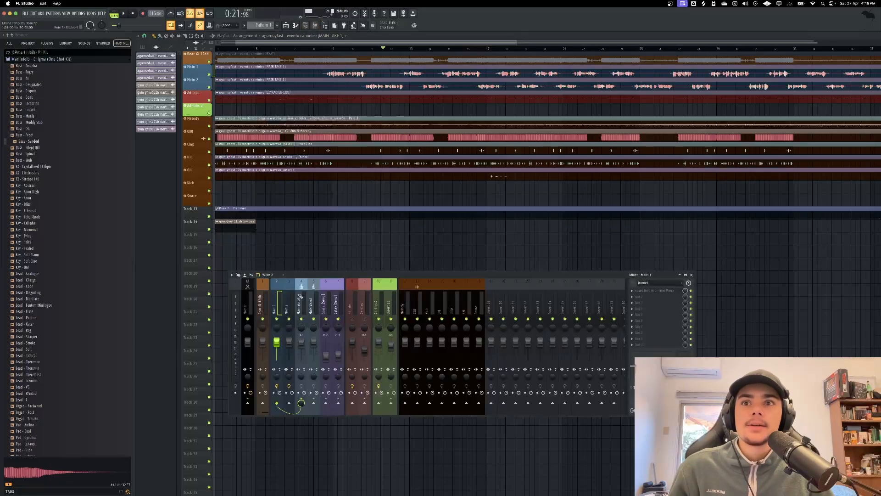
click(289, 303)
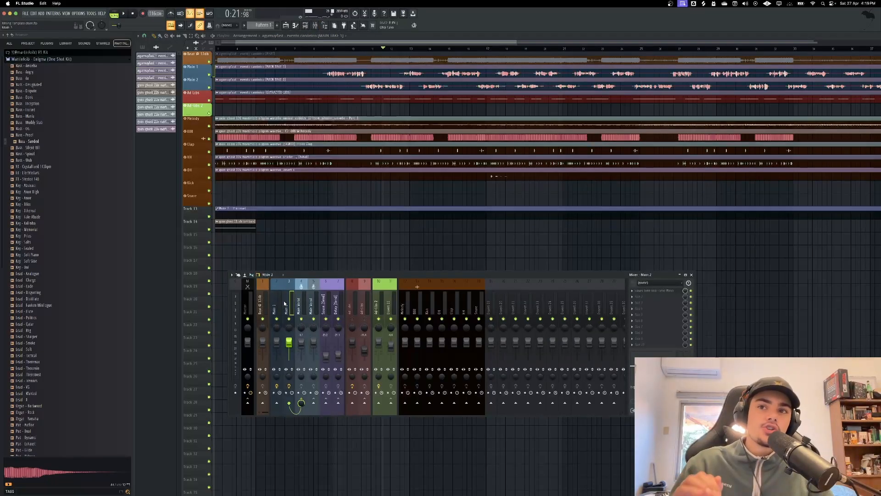
click(276, 304)
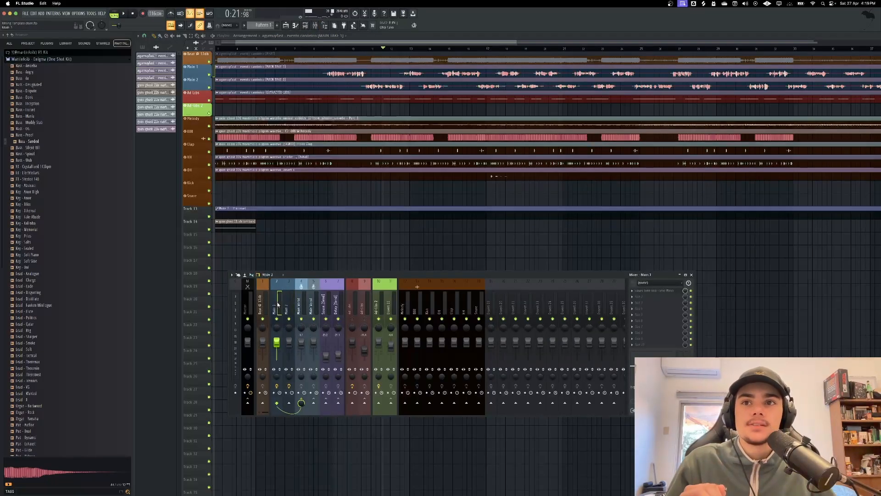
click(663, 291)
drag(487, 163, 481, 216)
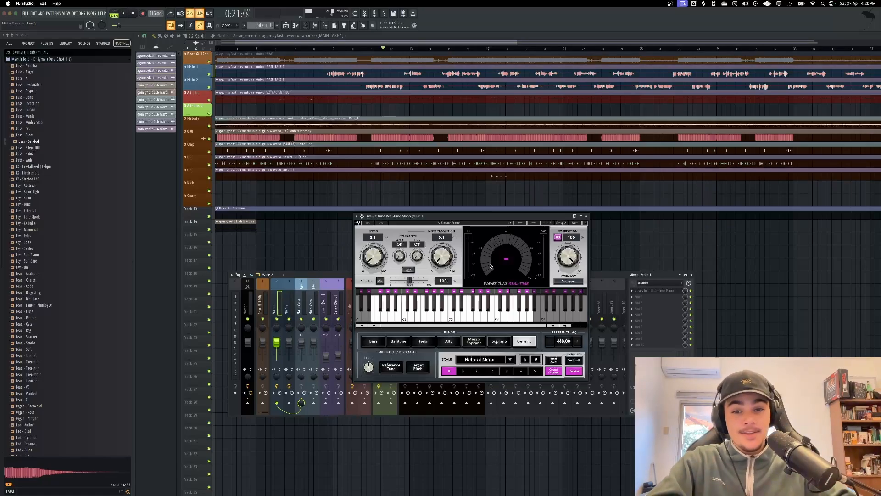
click(586, 216)
click(283, 307)
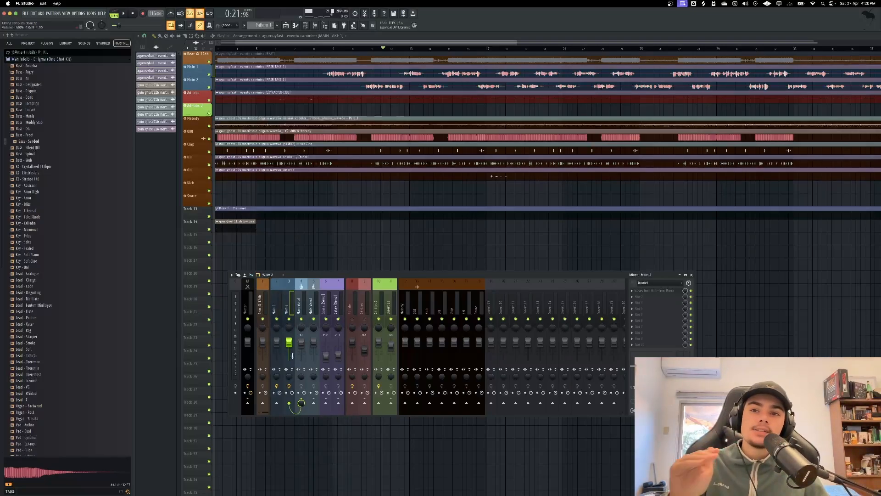
Route the Main Vocal mixer track to the Space Reverb and Delay send tracks.
click(304, 301)
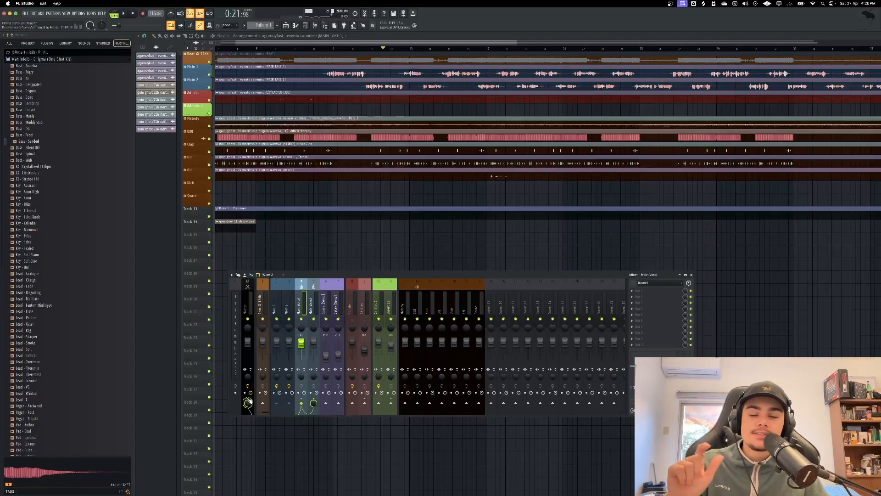
click(314, 307)
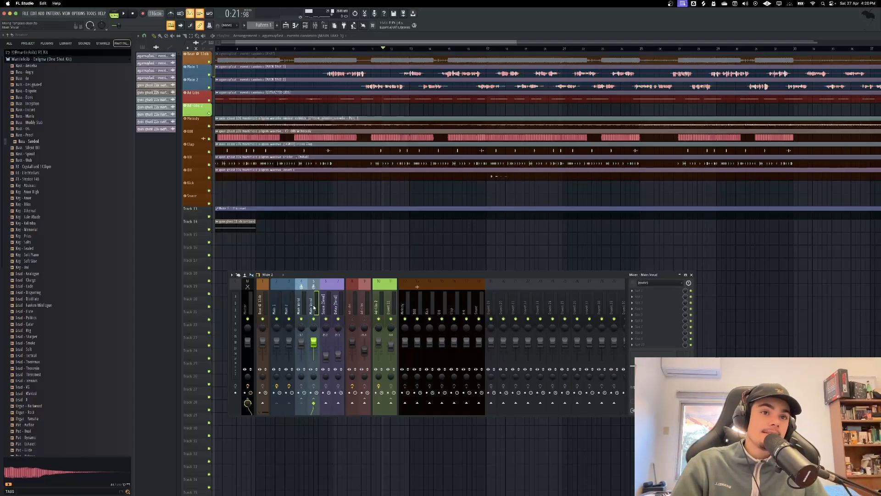
click(302, 296)
click(326, 403)
click(338, 403)
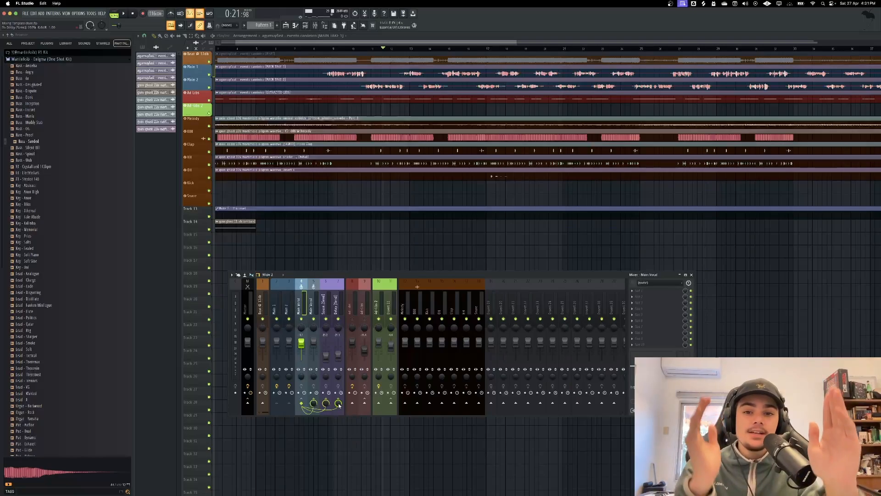
Check the routing of the Space Reverb and Delay send tracks against the Main Vocal track.
click(323, 297)
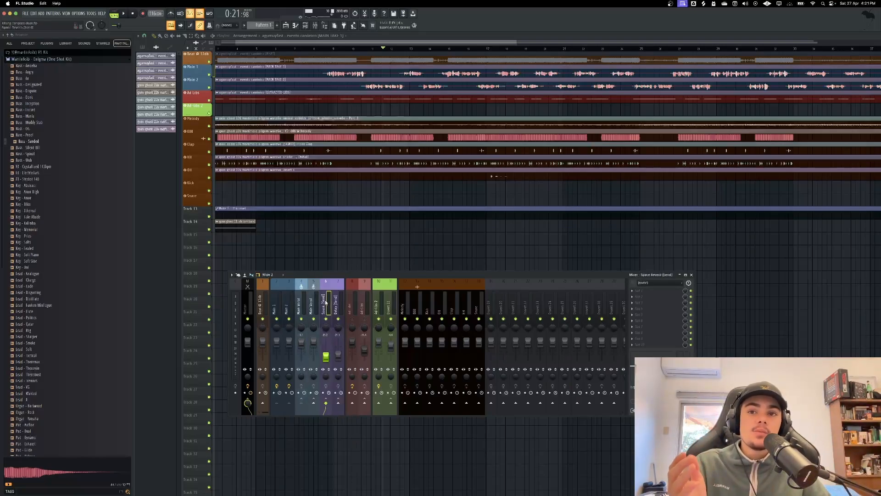
click(336, 303)
click(306, 308)
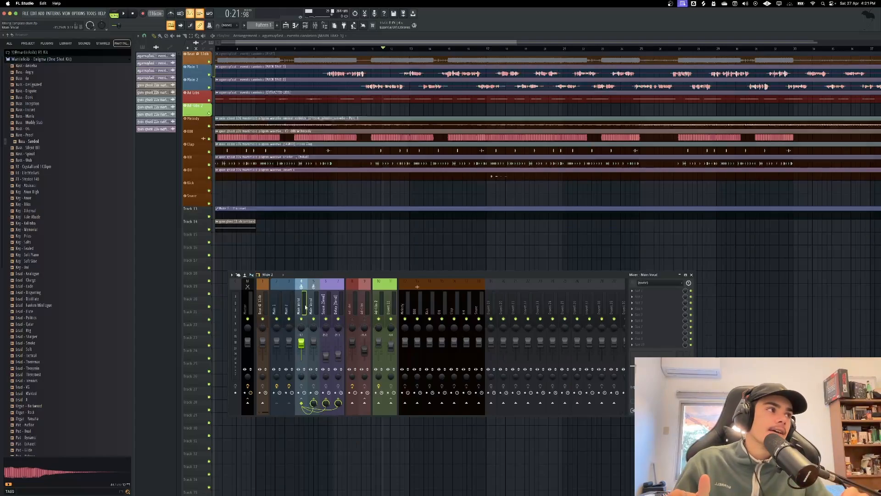
click(324, 298)
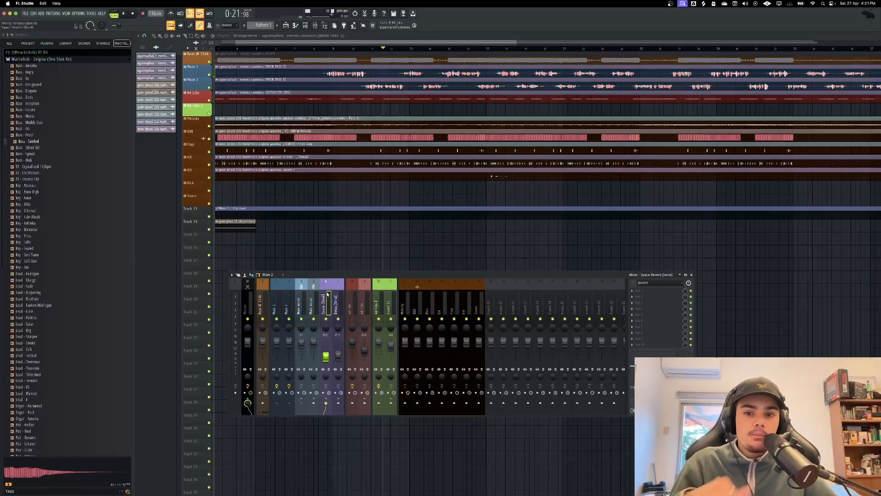
Reset the volume faders of the second Ad Libs mixer track and of the track beside Ad Libs 2 to their defaults.
click(357, 308)
click(363, 305)
right_click(364, 349)
click(370, 354)
click(380, 299)
click(392, 308)
right_click(391, 341)
click(398, 346)
click(383, 308)
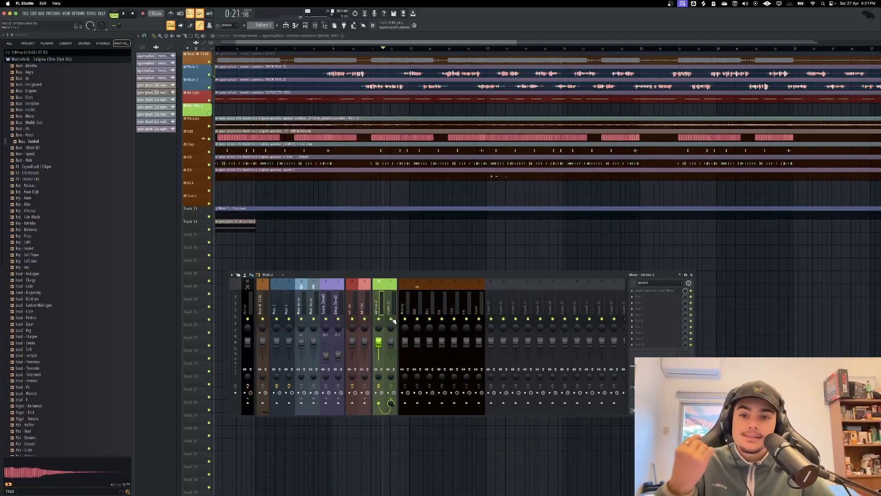
click(363, 316)
Play the song from about 0:14 with the mixer shown and the Space Reverb send selected, then stop playback.
scroll(336, 191, down, 5)
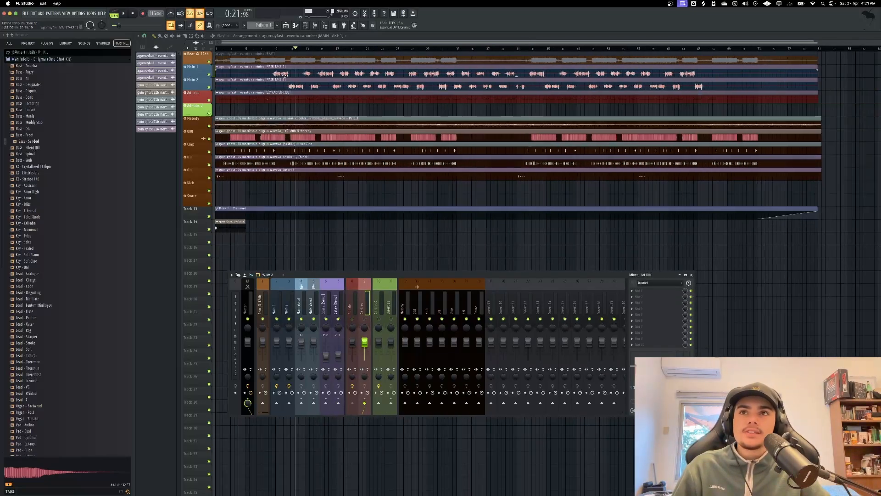
click(269, 49)
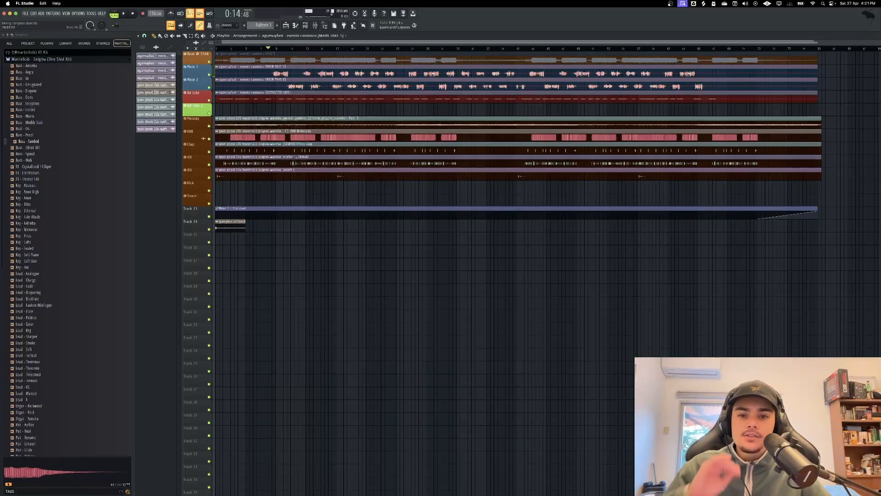
click(315, 25)
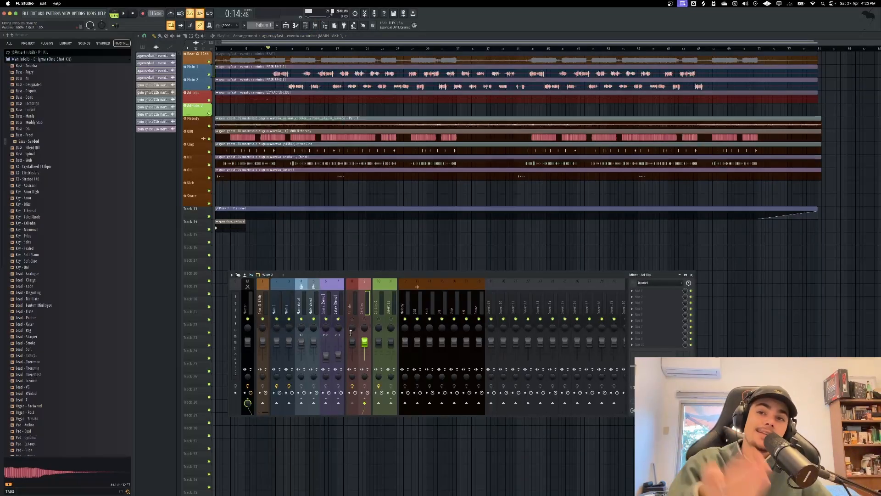
click(326, 303)
key(space)
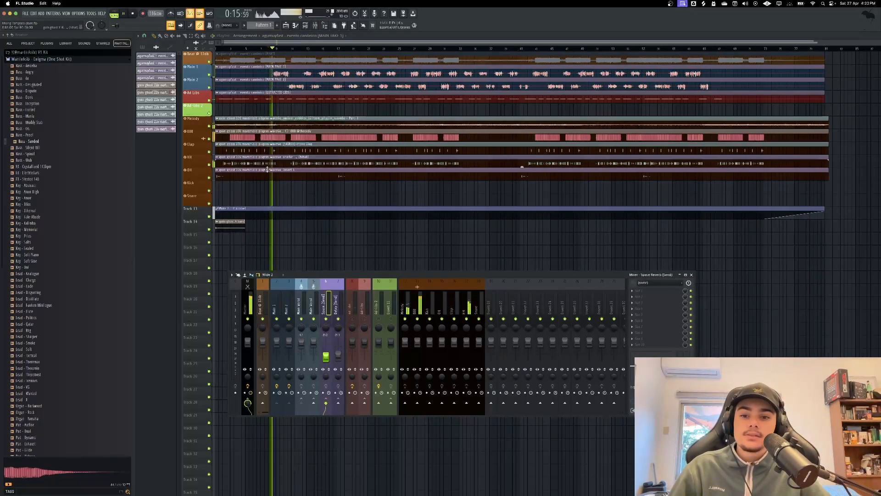
scroll(266, 169, up, 3)
key(space)
Turn off Normalize on the MAIN TAKE 1 and MAIN TAKE 2 vocal clips and check their levels in the mixer during playback.
double_click(341, 73)
click(276, 147)
key(space)
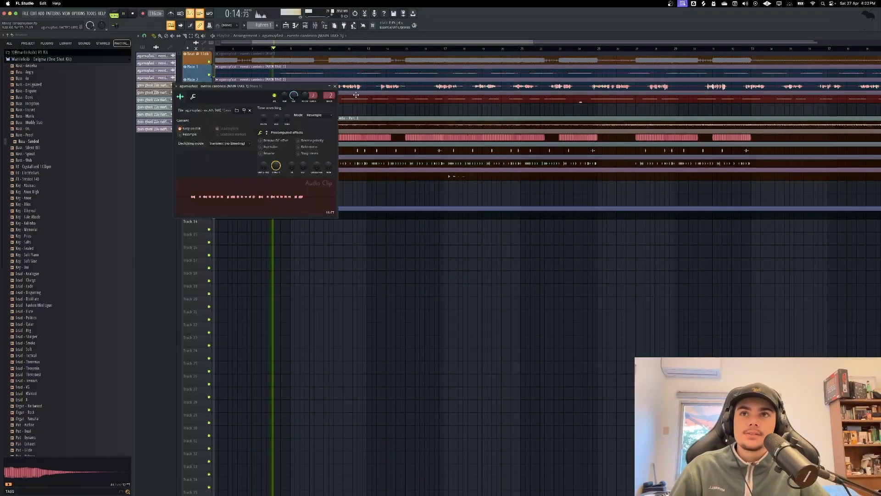
double_click(356, 89)
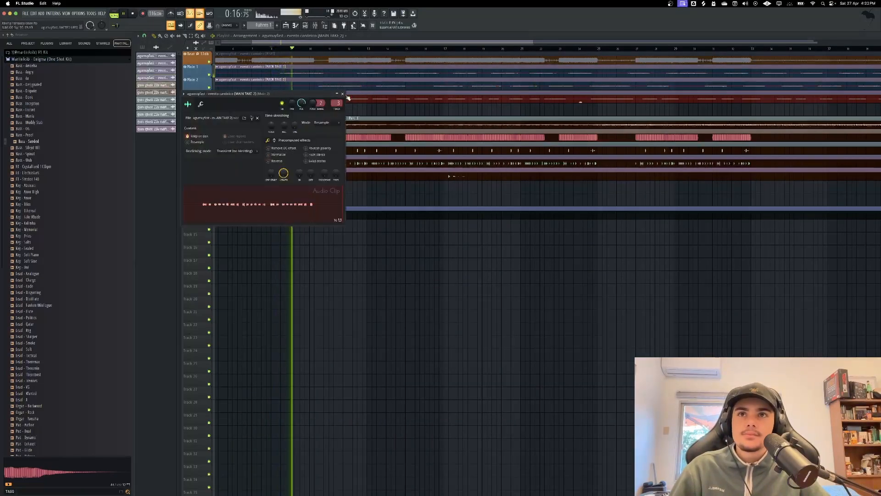
click(344, 94)
click(315, 25)
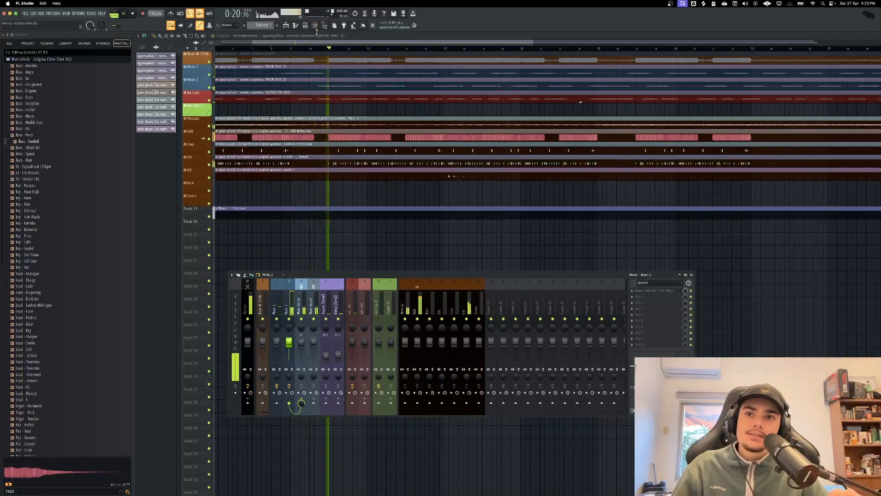
key(space)
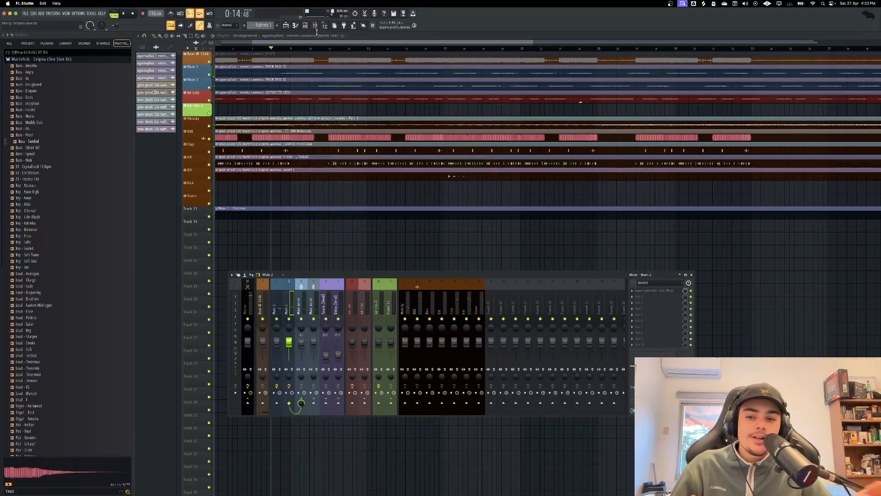
Search the effect plugins for "ua 610" and load the VST3 version of UAD UA 610-B into the Main Vocal mixer track's first free slot.
scroll(271, 94, up, 3)
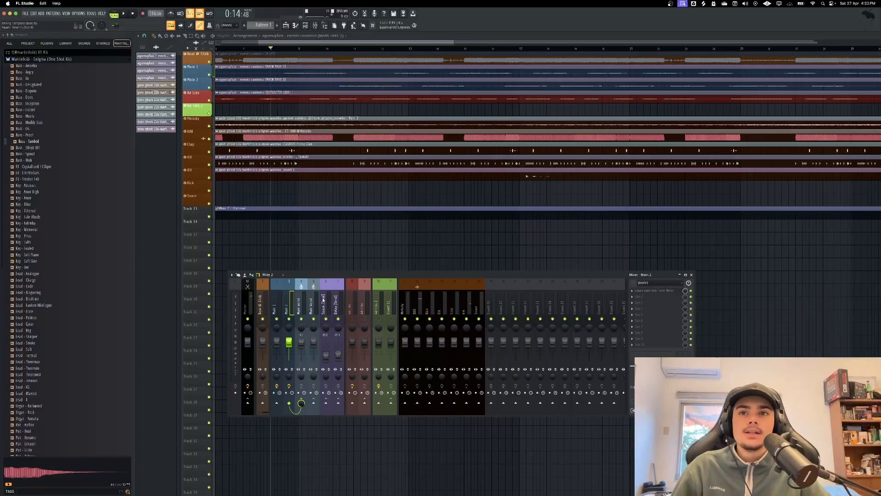
click(301, 305)
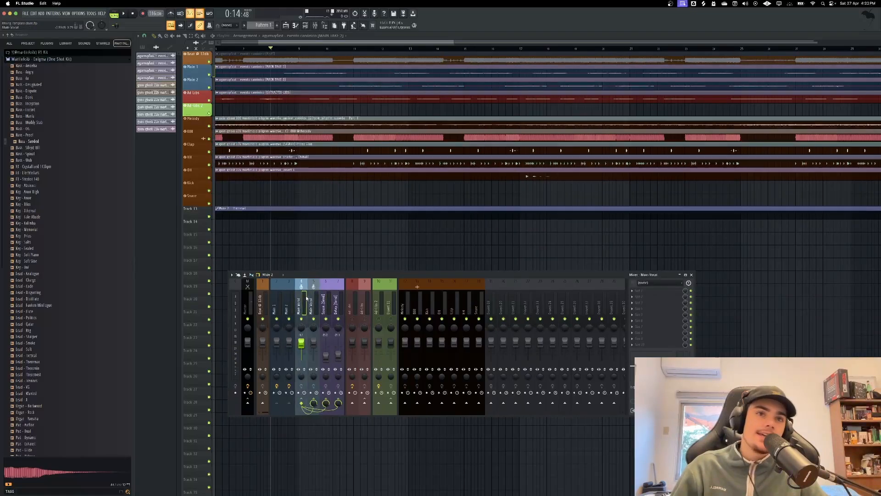
click(658, 296)
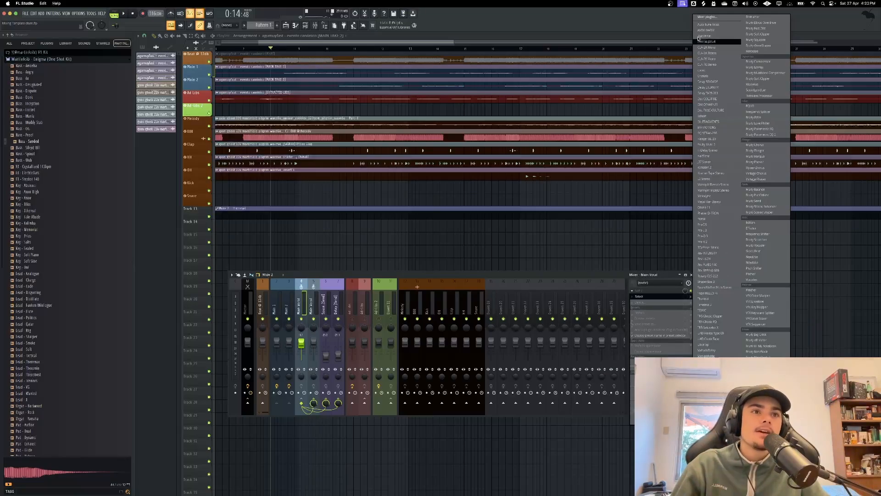
click(710, 19)
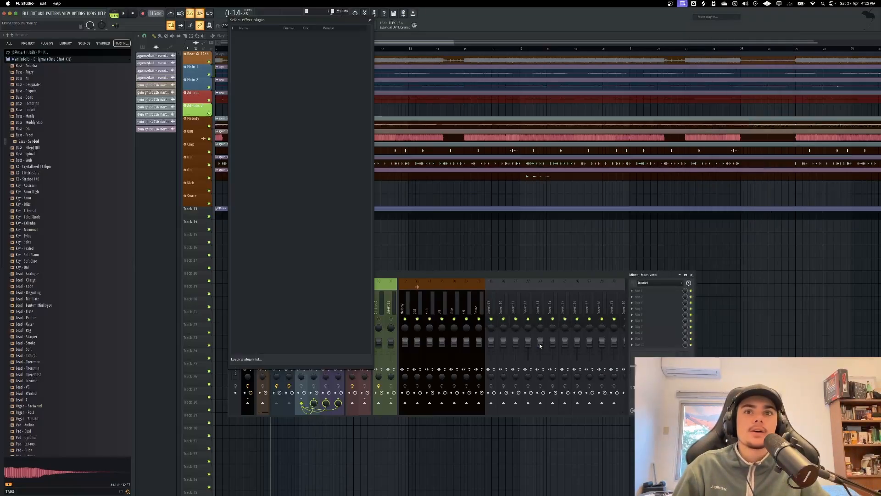
click(314, 359)
text(Lud 61)
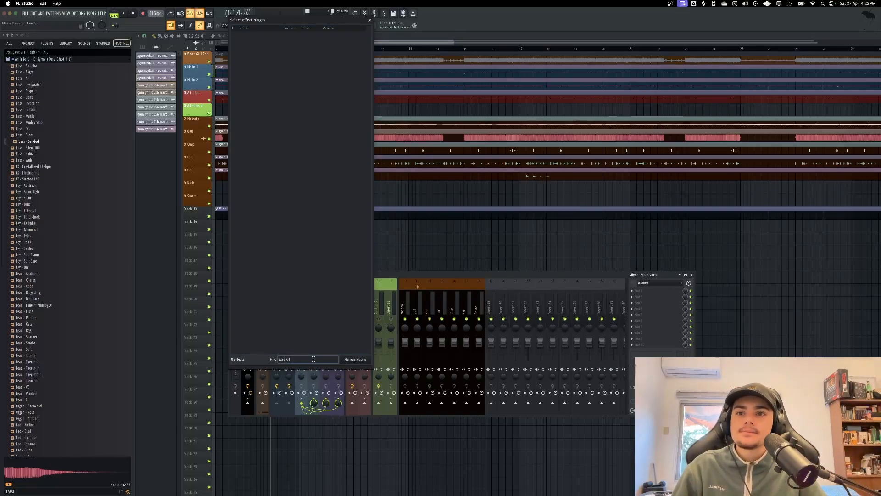
key(BackSpace)
key(BackSpace)
key(BackSpace)
text(ua)
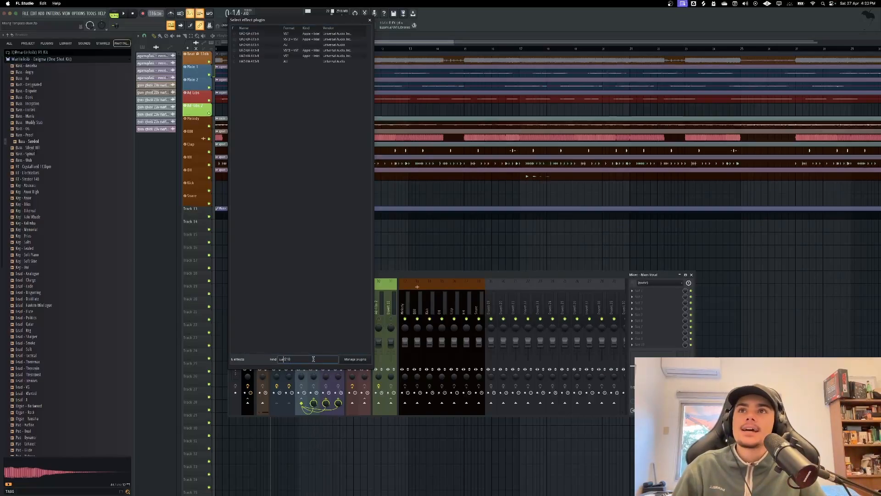
click(237, 51)
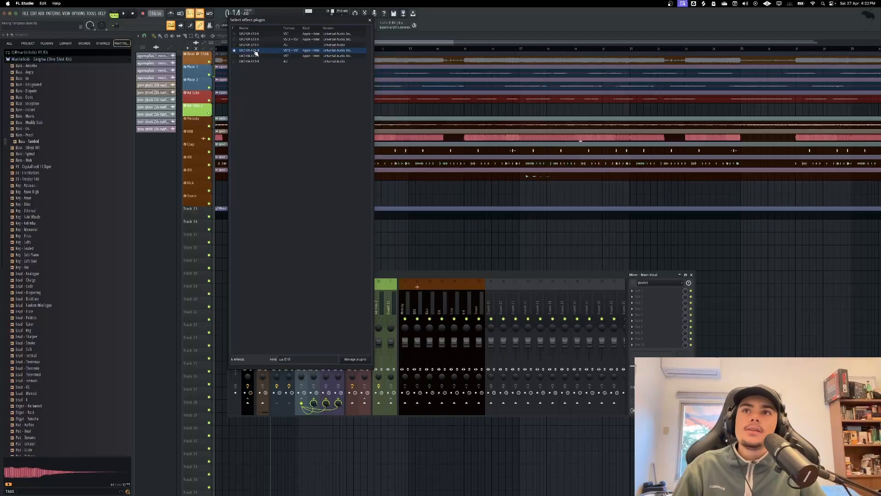
double_click(256, 50)
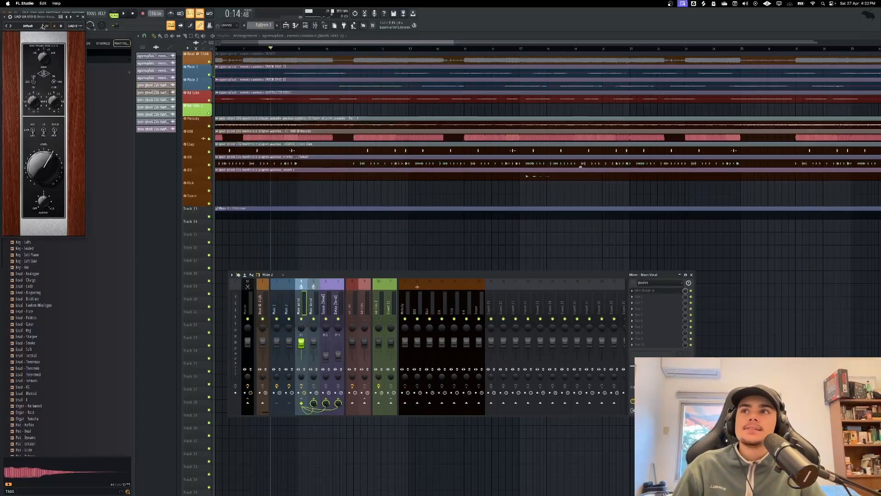
Place the UA 610-B window over the mixer, play the song from about 0:14 to hear the processed vocal, and stop playback.
drag(38, 17, 404, 165)
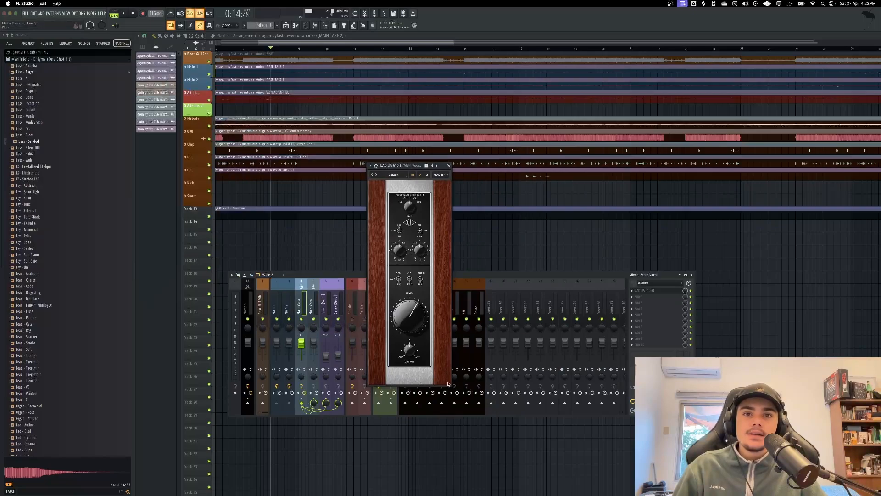
drag(446, 383, 491, 371)
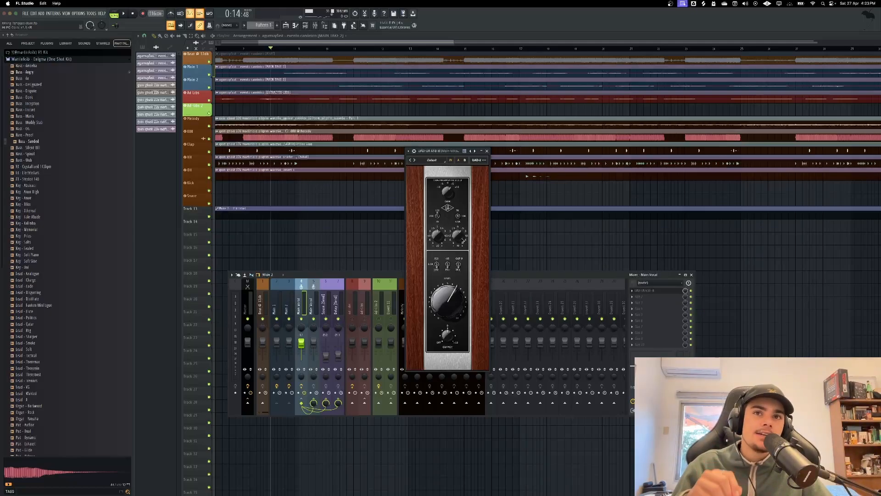
key(space)
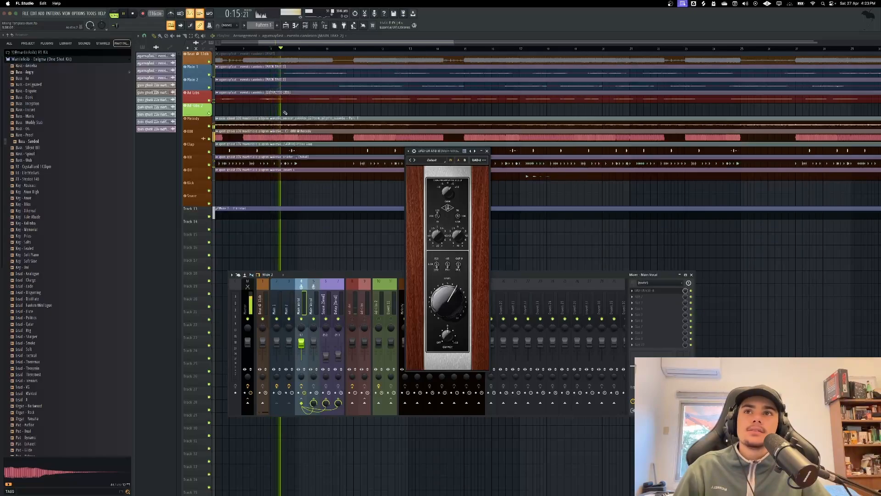
scroll(312, 107, up, 2)
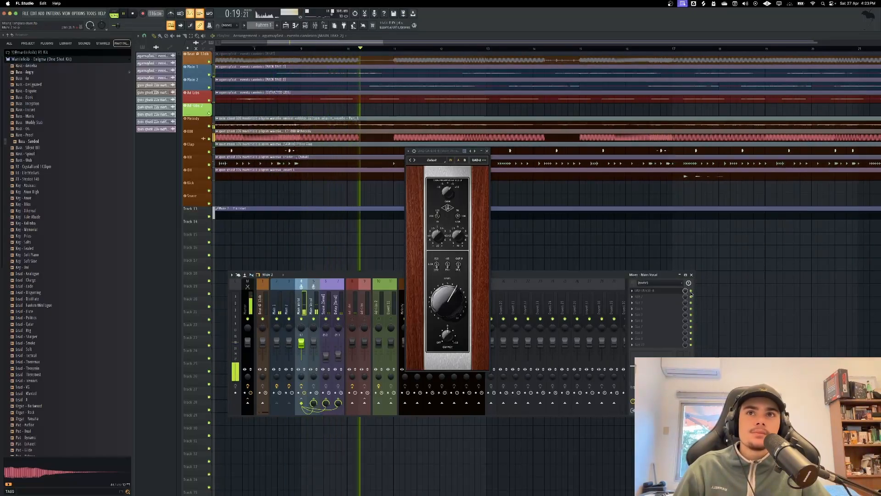
scroll(507, 188, down, 3)
click(452, 199)
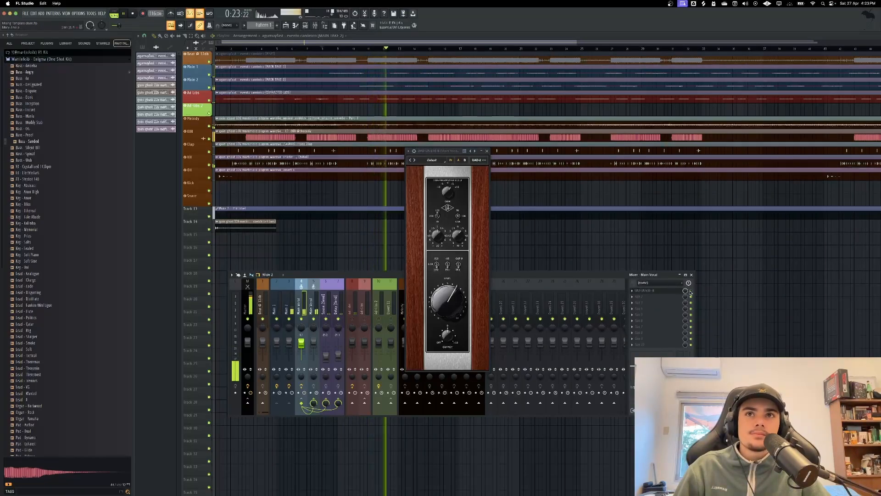
scroll(367, 101, up, 3)
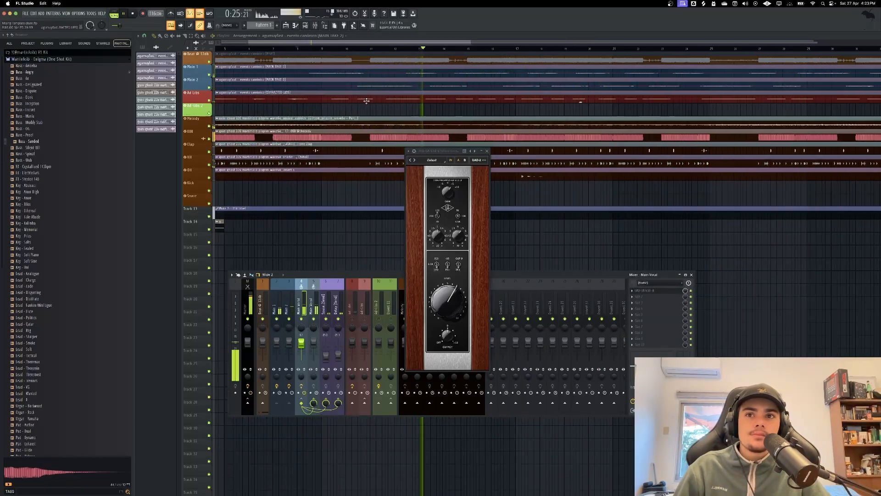
key(space)
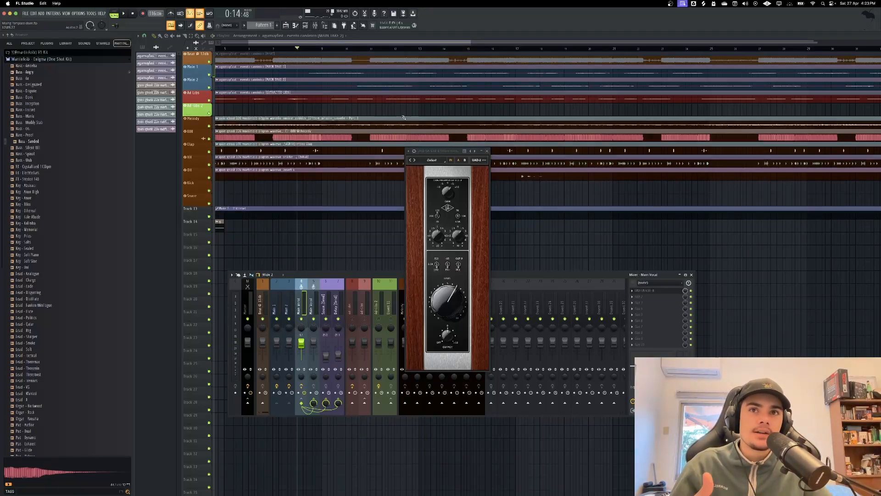
Review the UA 610-B preamp's settings on the Main Vocal track, then close its window.
click(487, 151)
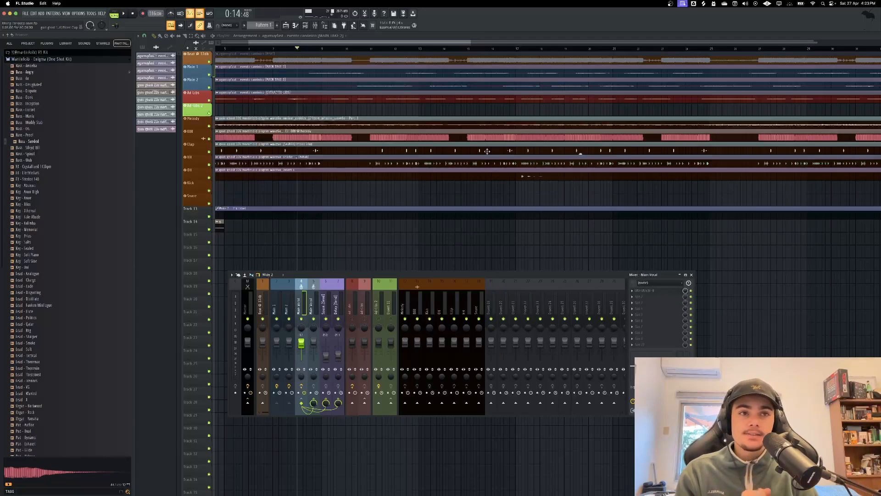
click(666, 290)
drag(482, 160, 540, 194)
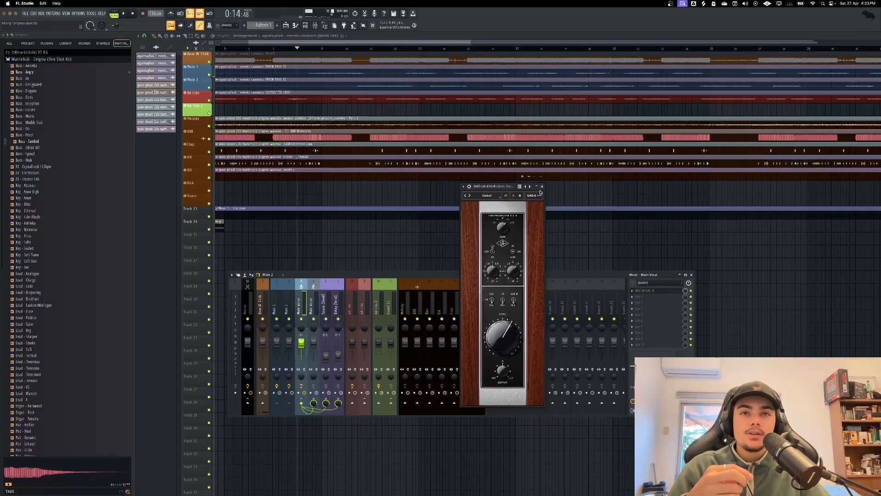
click(542, 187)
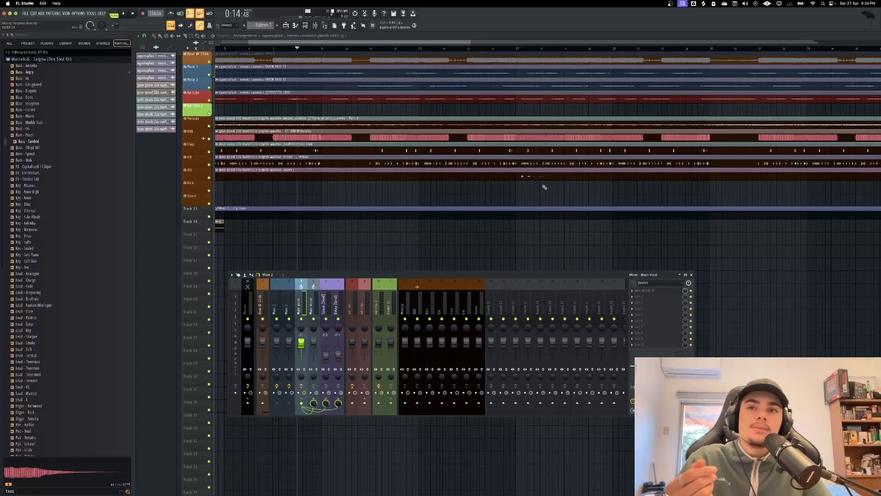
click(651, 290)
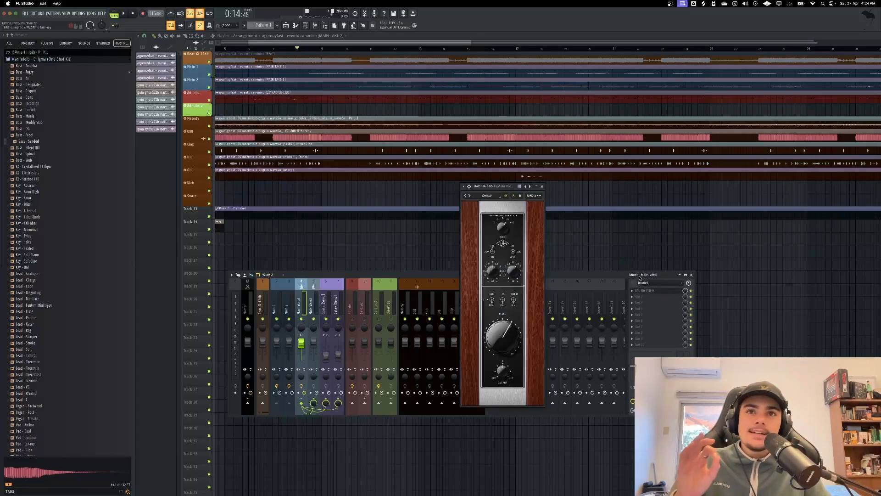
click(541, 187)
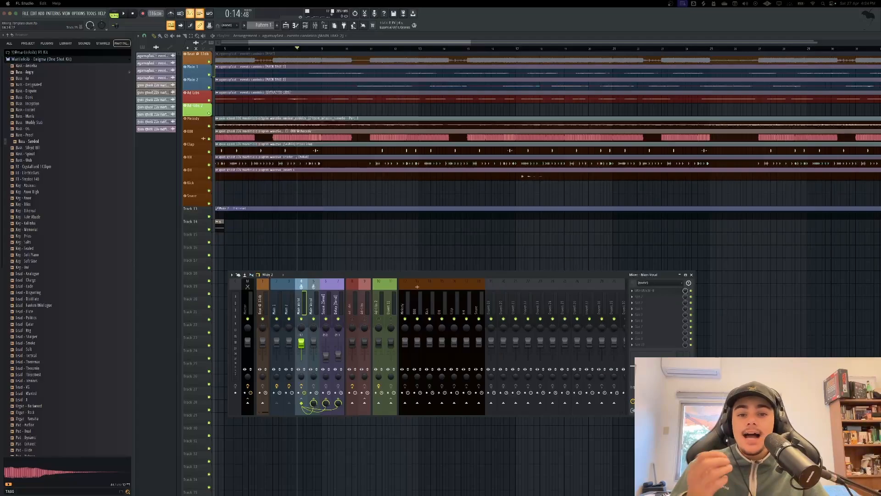
Load the "[EQ] Take out muddiness.fst" preset from the Setting Presets folder into the Main Vocal track's second slot and place its window over the mixer.
drag(480, 144, 386, 184)
click(378, 223)
click(371, 229)
drag(368, 235, 645, 297)
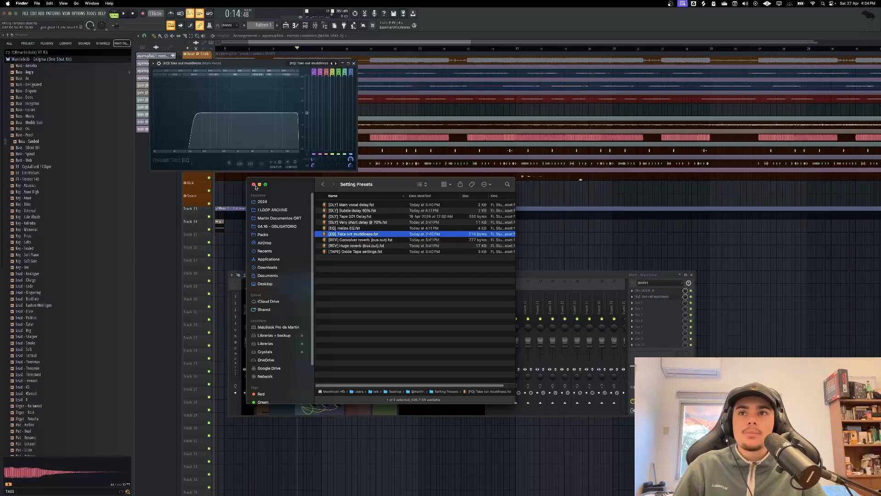
click(253, 184)
drag(208, 63, 394, 240)
Compare the Main Vocal during playback with the EQ's low-cut band on and off, leaving the band on.
key(space)
scroll(317, 129, up, 3)
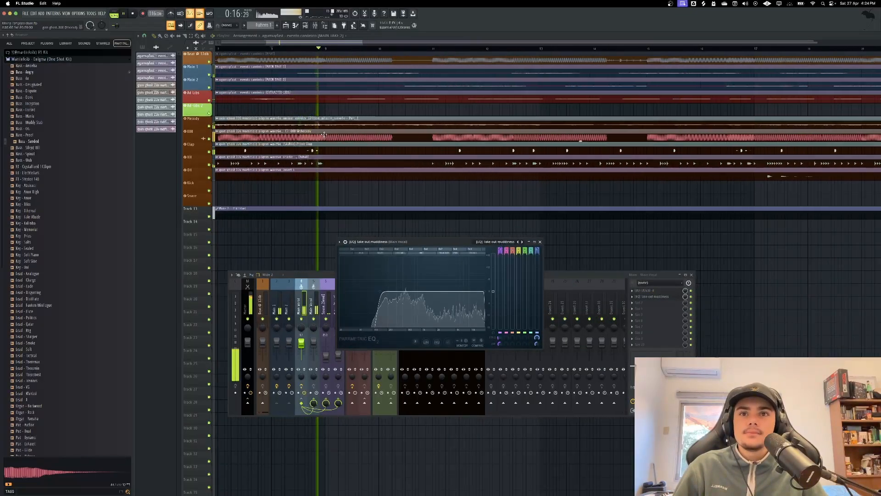
key(space)
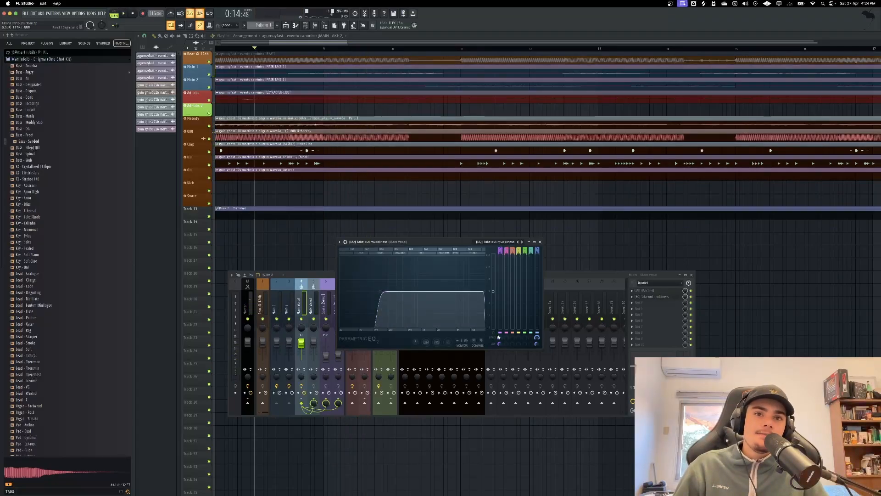
key(space)
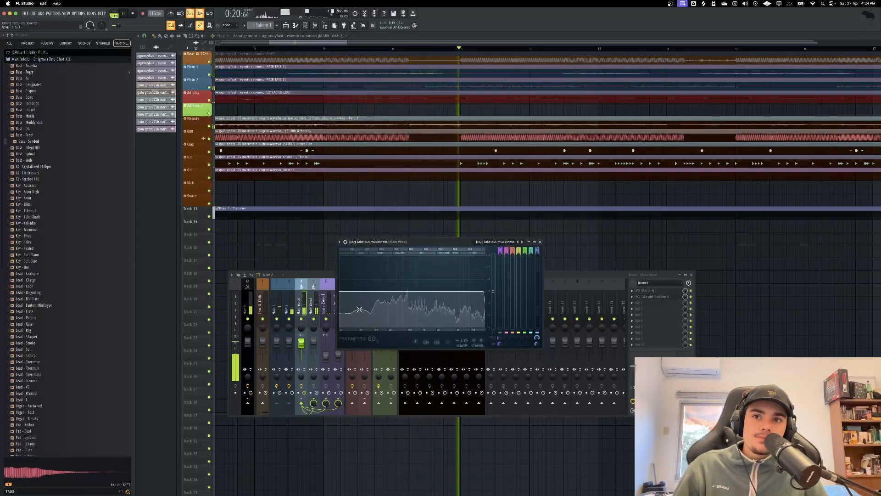
key(space)
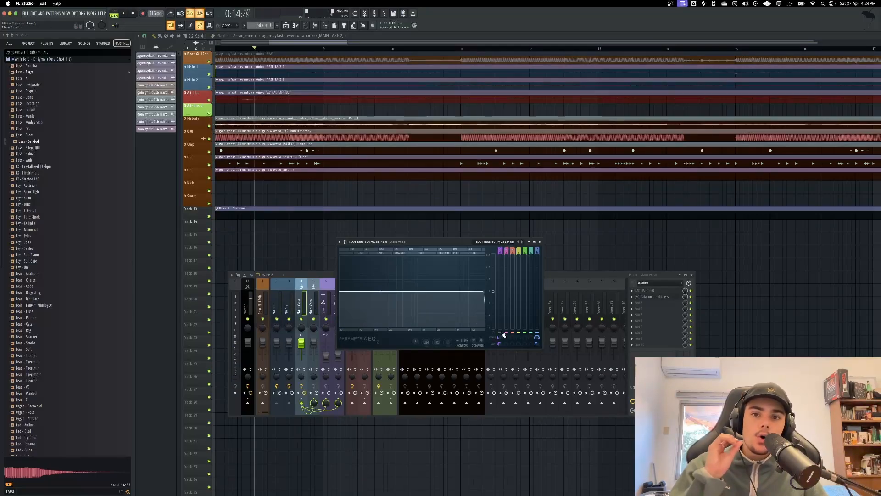
click(501, 332)
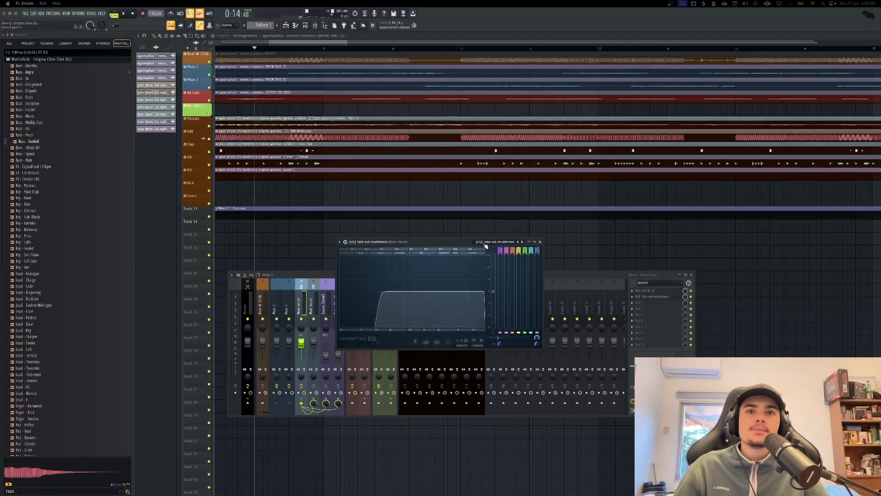
Move the EQ window slightly higher, play the song briefly from about 0:14, and stop playback.
click(316, 290)
key(space)
drag(381, 244, 380, 234)
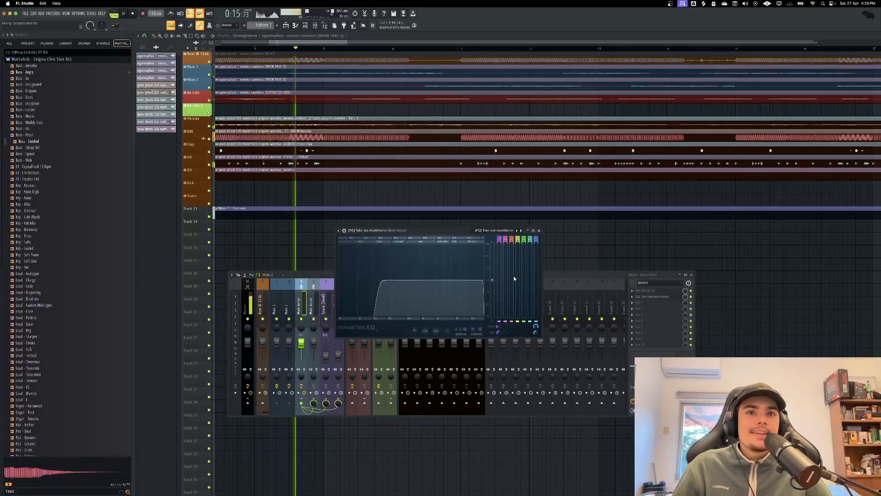
click(549, 273)
key(space)
click(399, 238)
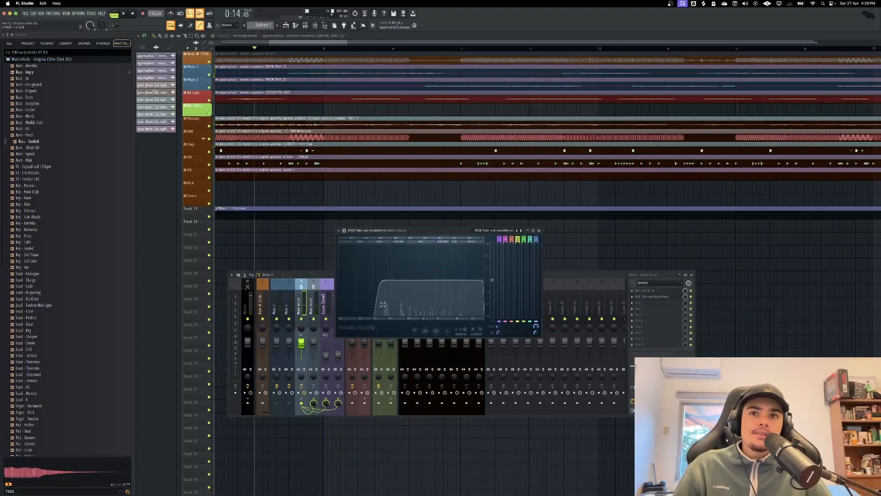
Try raising the EQ's low-cut frequency twice while listening to the vocal, undo each change, and stop playback.
drag(381, 282, 392, 280)
key(space)
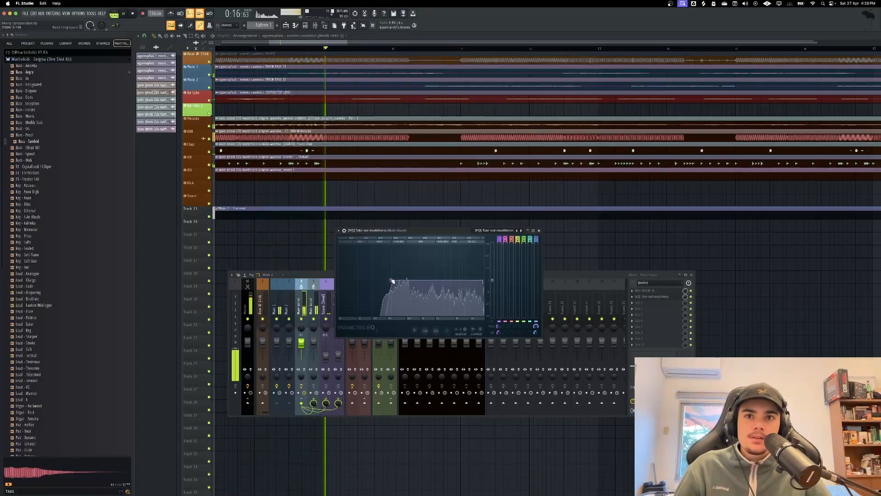
key(super+z)
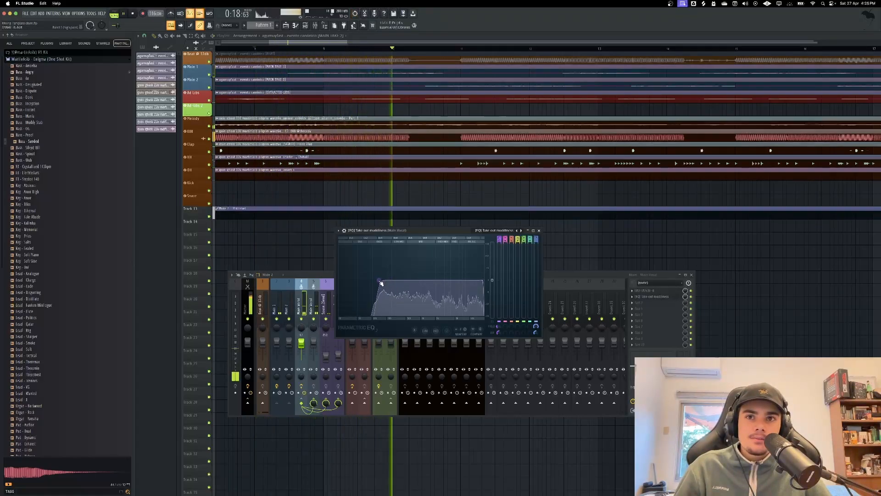
drag(379, 281, 390, 281)
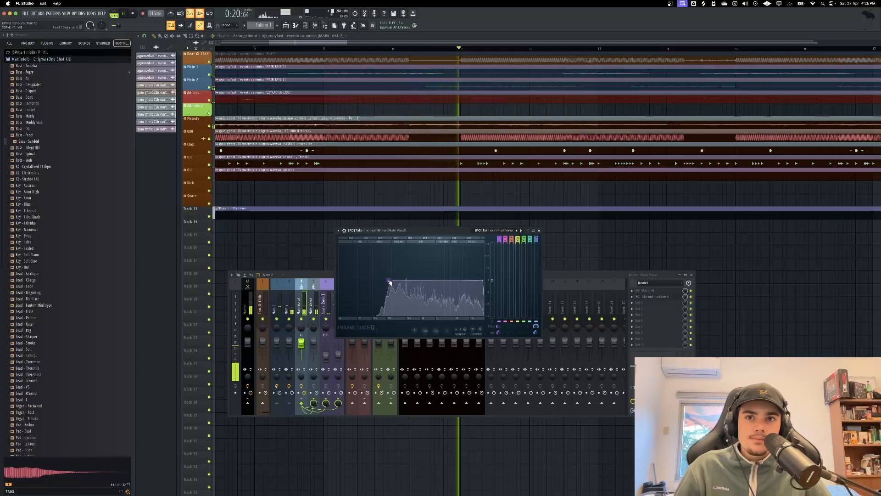
key(super+z)
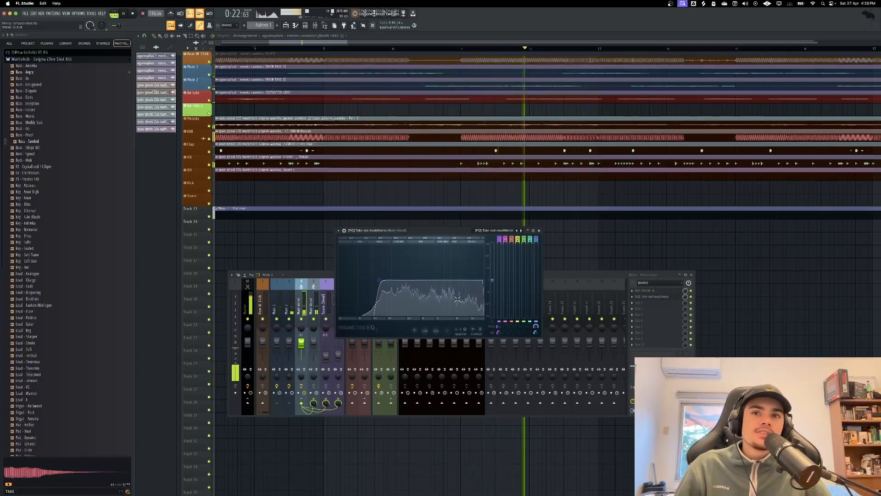
click(551, 282)
key(space)
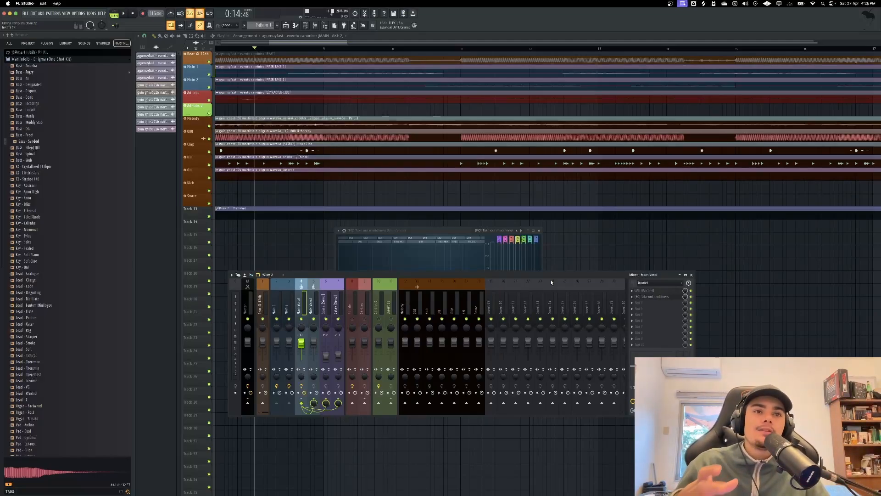
Close the "Take out muddiness" EQ and reopen the UA 610-B on the Main Vocal track.
click(449, 231)
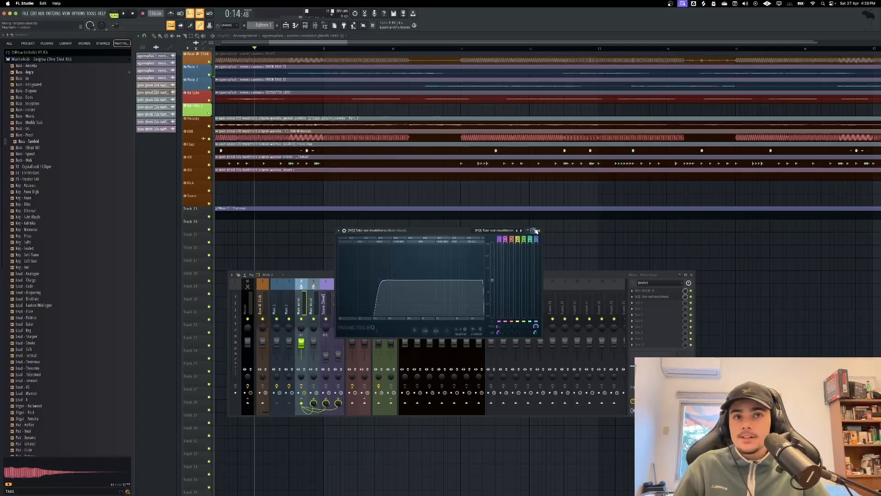
click(535, 231)
click(661, 291)
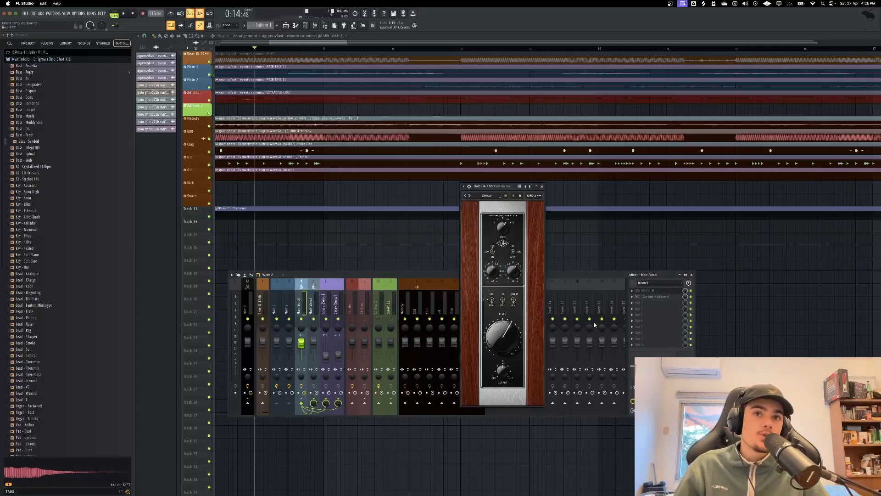
Close the UA 610-B, reopen the "Take out muddiness" EQ to review its curve, and close it.
click(542, 187)
click(652, 296)
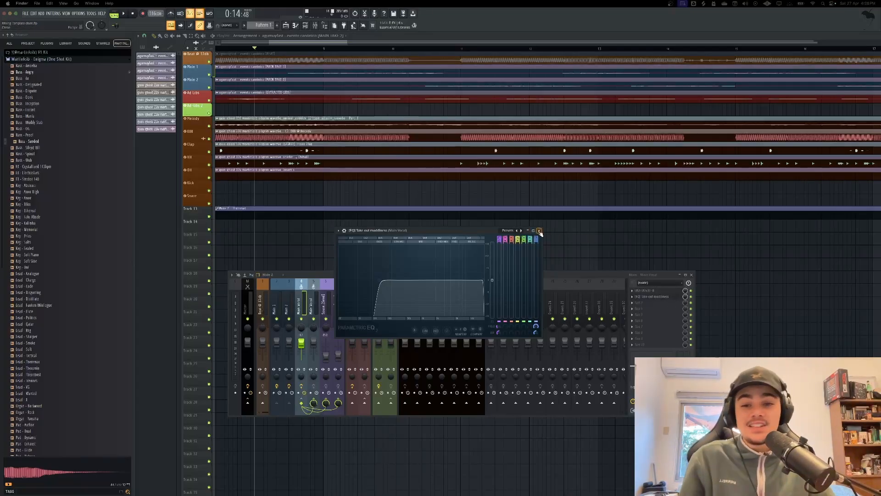
click(539, 231)
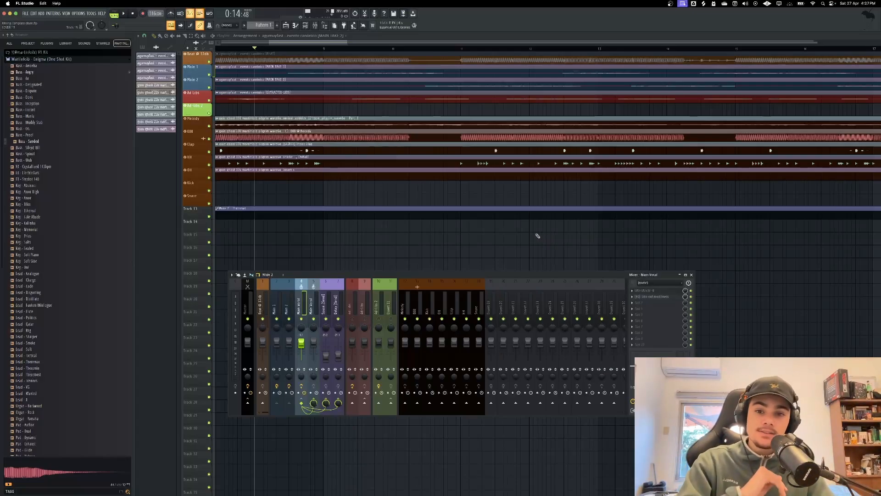
Find "ua 1176" among the effect plugins, load the UA 1176LN Legacy on the Main Vocal's third slot, and place its window above the mixer.
click(642, 306)
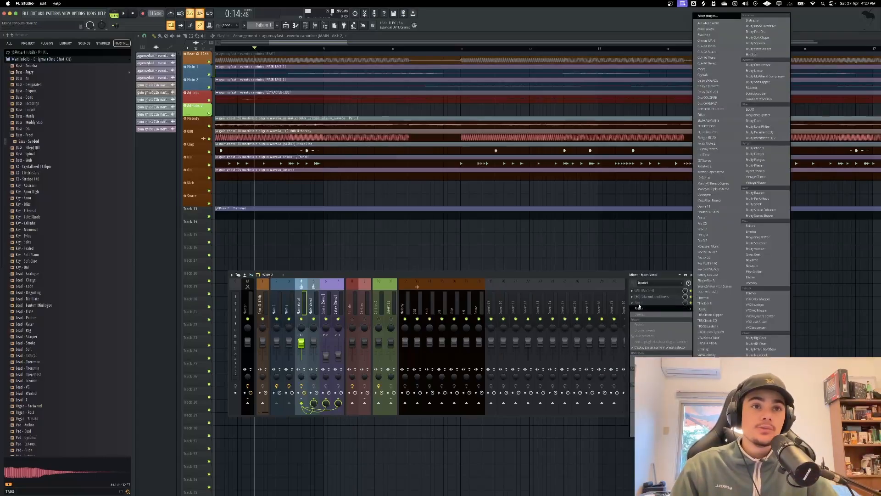
click(715, 17)
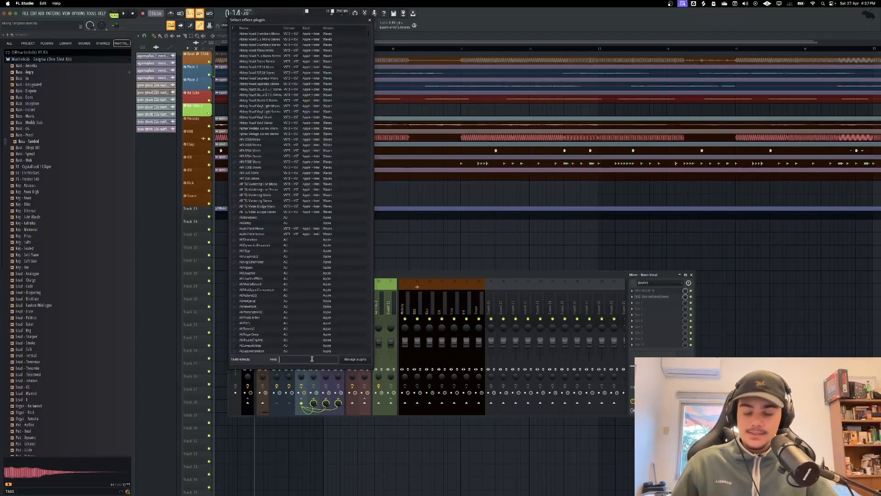
text(ua 1176)
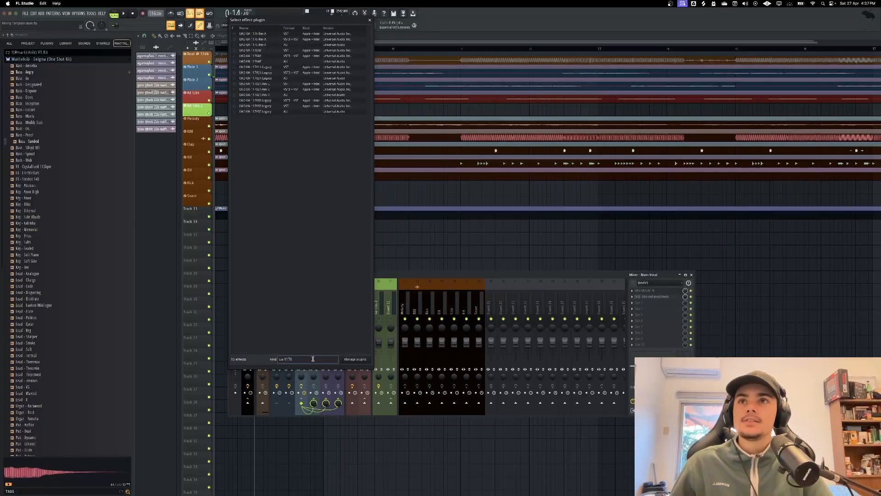
click(273, 84)
double_click(273, 79)
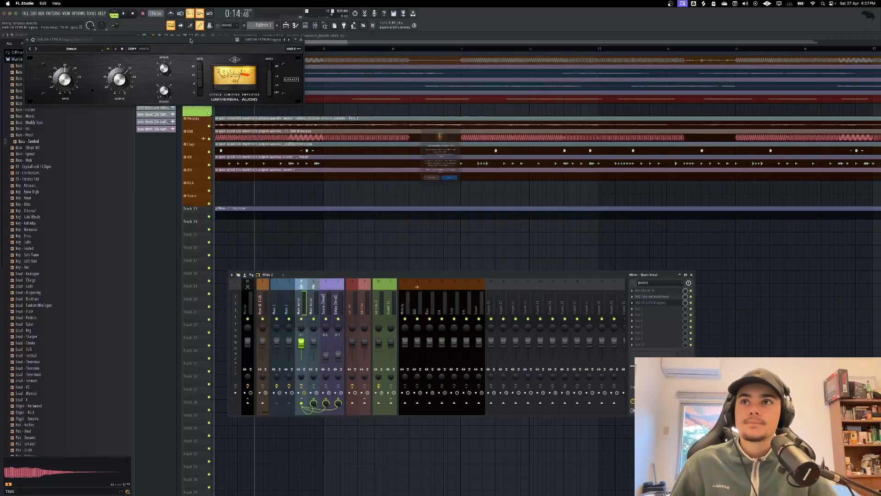
click(429, 198)
drag(219, 52, 466, 216)
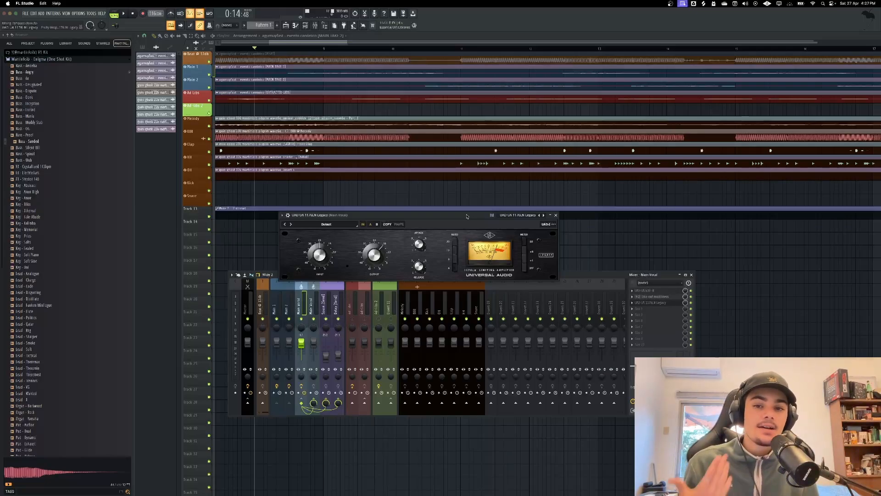
Add the CLA-76 Mono compressor after the UA 1176LN on the Main Vocal and arrange the two compressor windows beside each other.
click(633, 308)
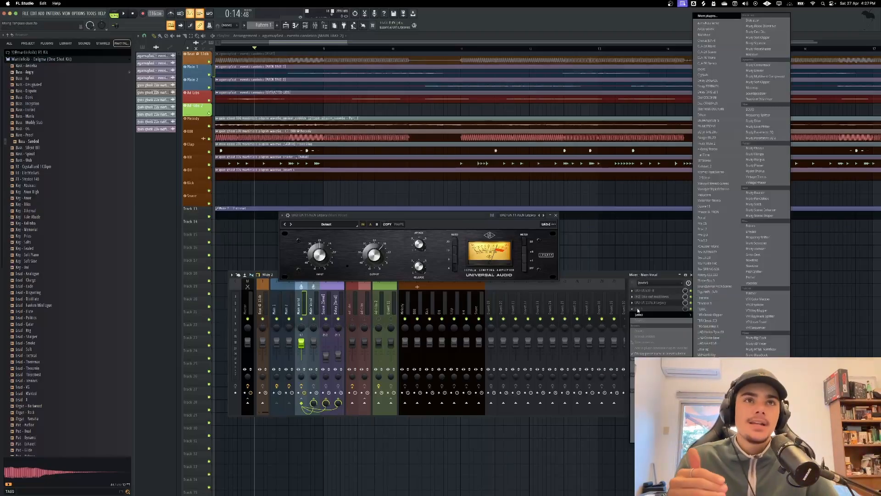
click(716, 58)
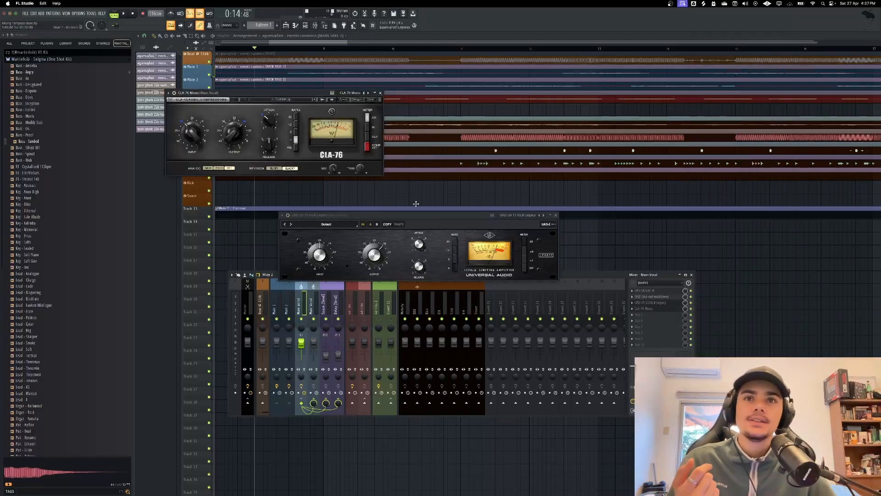
drag(246, 96, 636, 217)
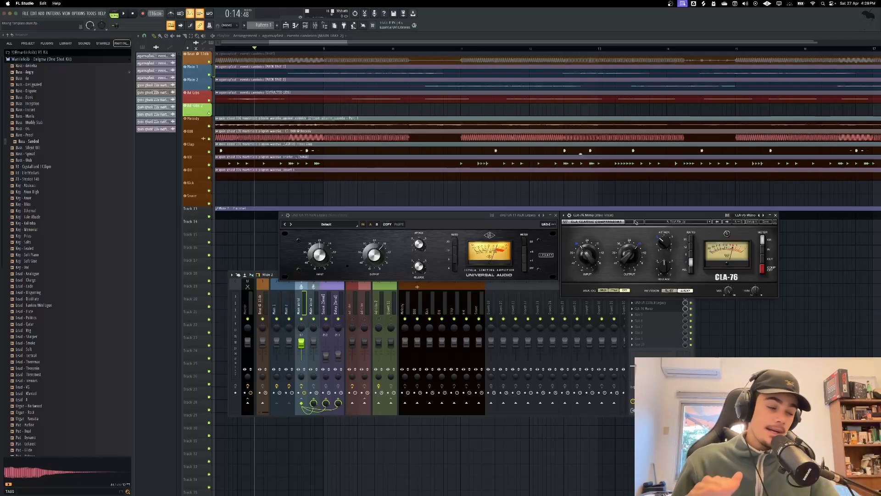
drag(415, 218, 346, 211)
click(608, 210)
drag(607, 213, 599, 211)
click(316, 27)
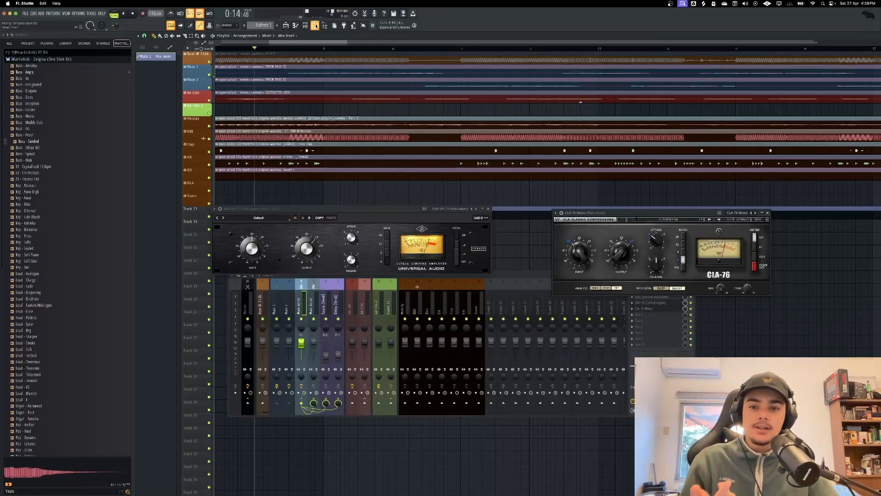
drag(598, 215, 538, 189)
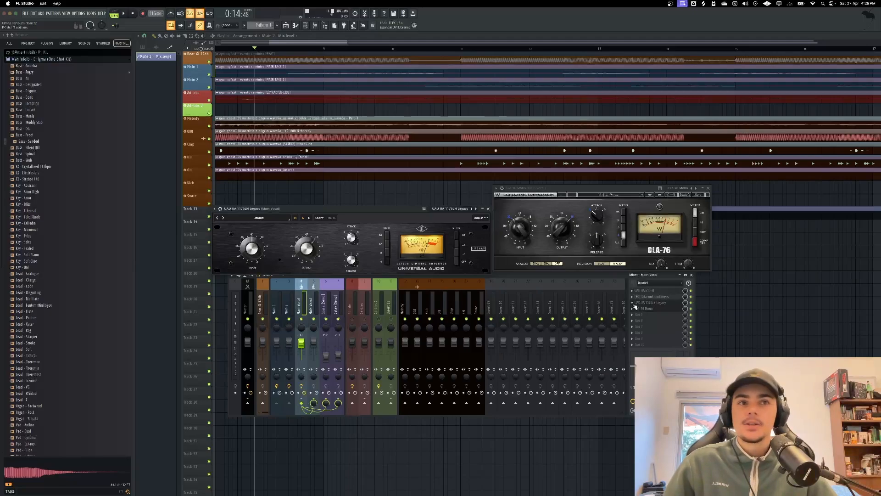
Remove the UA 1176LN Legacy from the Main Vocal chain and center the CLA-76 window above the mixer.
right_click(642, 308)
click(644, 315)
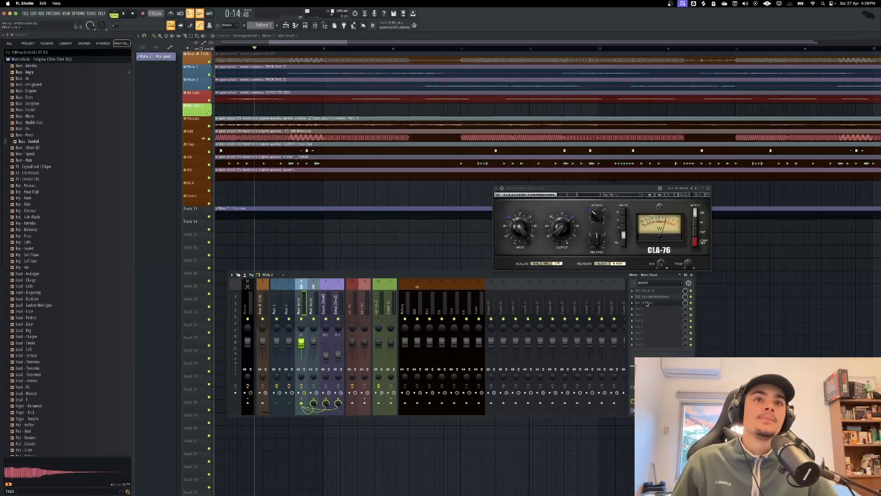
drag(617, 189, 506, 186)
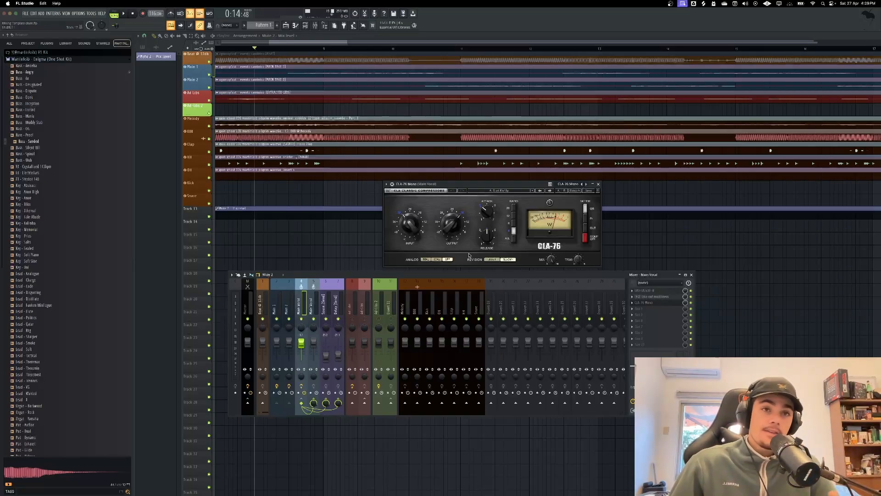
Try the CLA-76's 50Hz and 60Hz analog modes and leave Analog switched off.
click(437, 259)
click(428, 260)
click(435, 260)
click(427, 260)
click(441, 260)
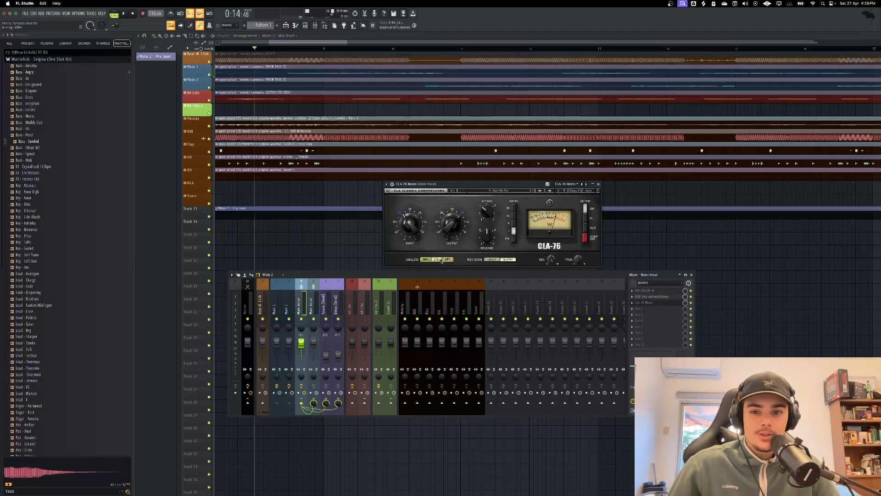
click(448, 259)
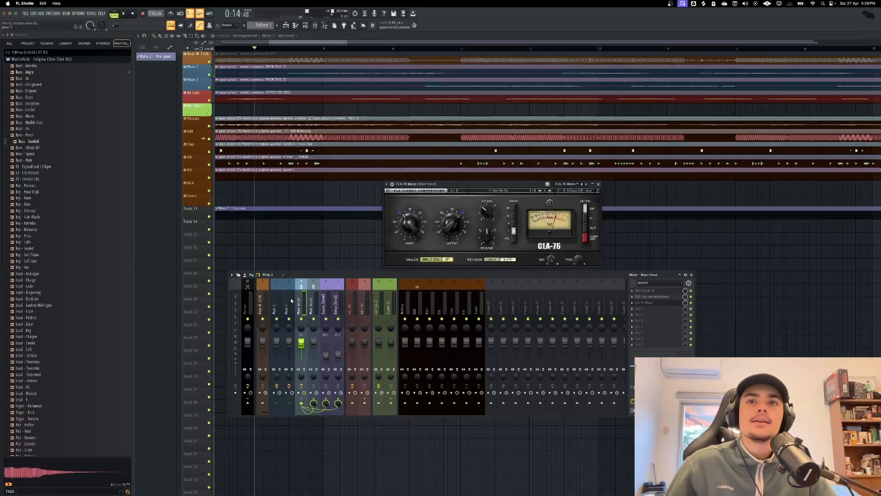
Turn the CLA-76's release up to its fastest setting and adjust its attack to a medium position.
mouse_move(410, 229)
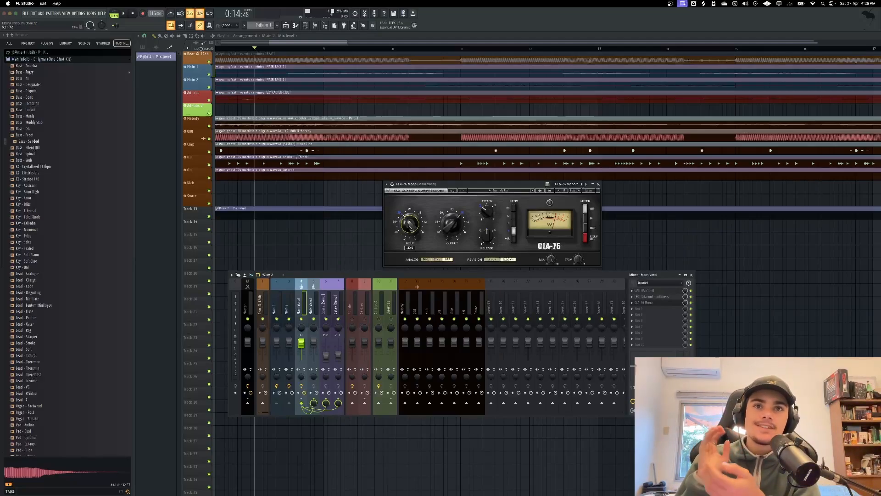
mouse_move(450, 226)
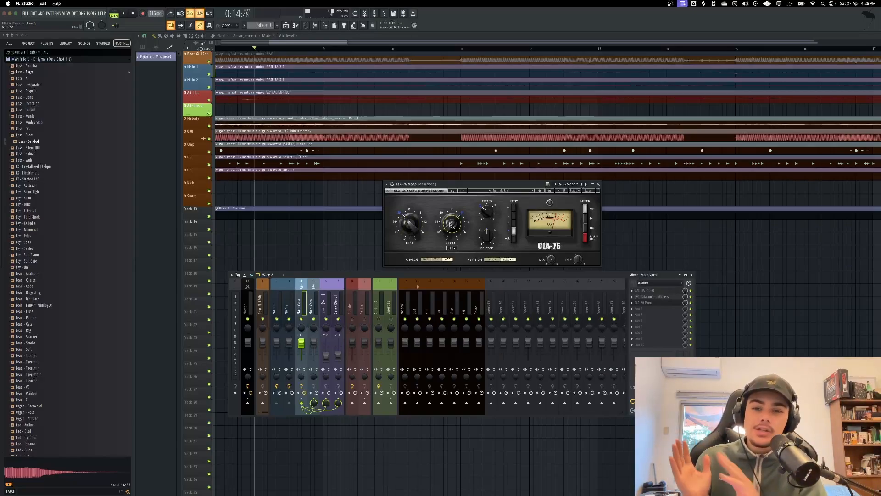
mouse_move(487, 212)
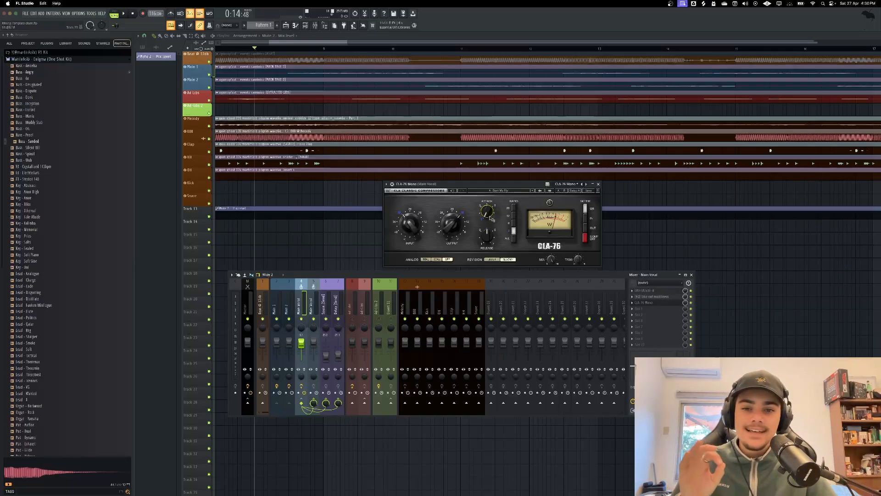
drag(488, 214, 580, 75)
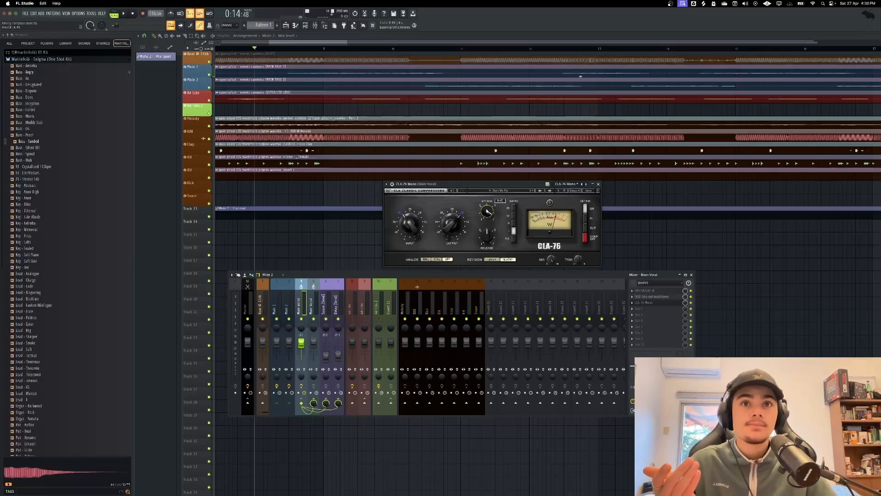
mouse_move(490, 240)
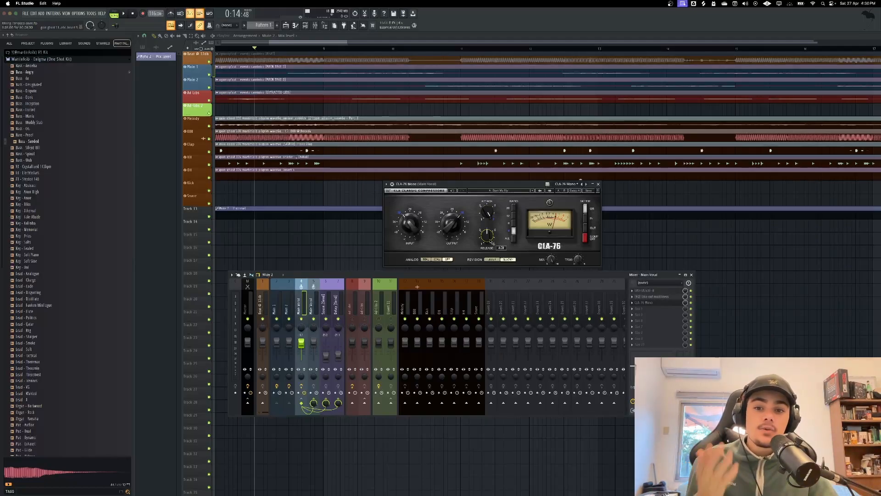
scroll(490, 241, up, 3)
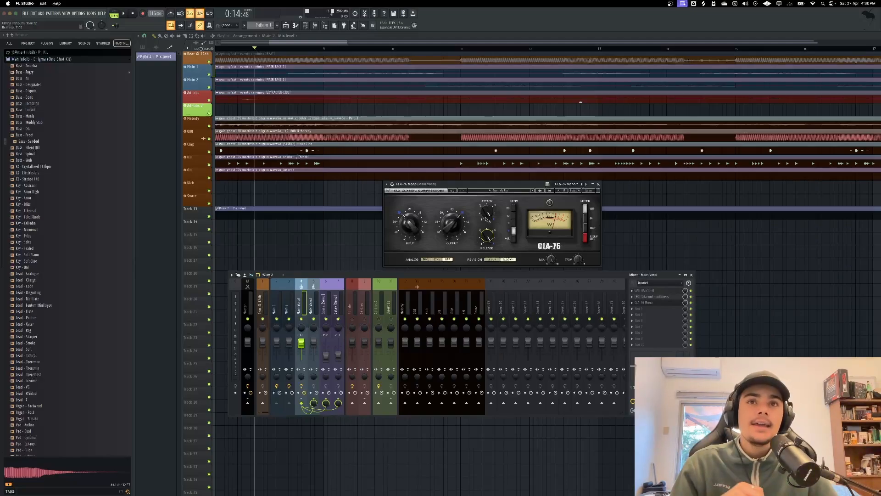
drag(487, 213, 487, 219)
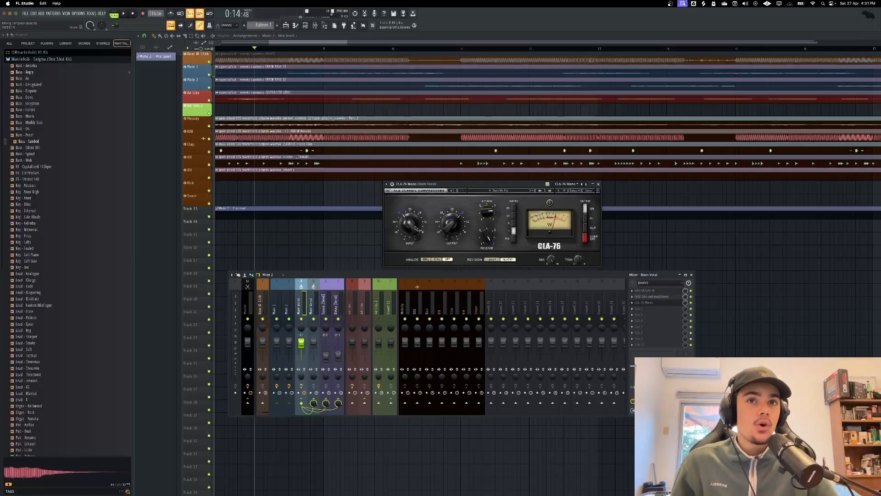
drag(488, 211, 487, 210)
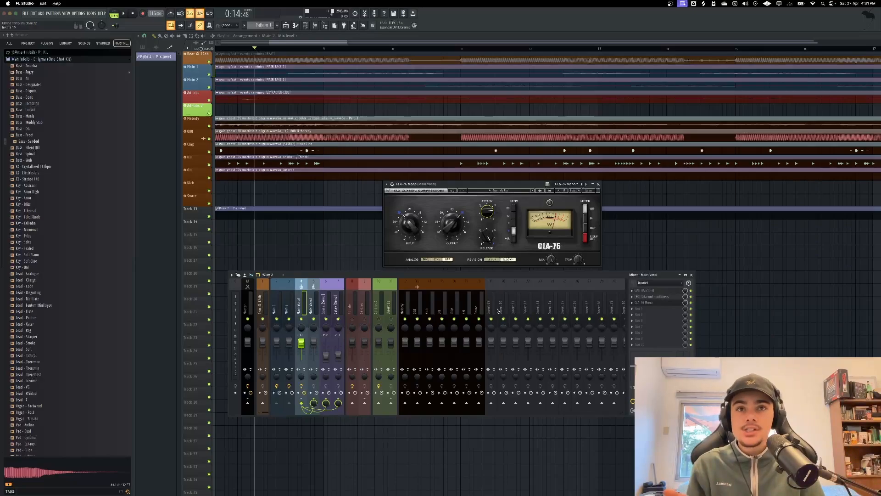
Play the song from about 0:14 and raise the CLA-76's input slightly while listening to the vocal.
scroll(339, 154, down, 5)
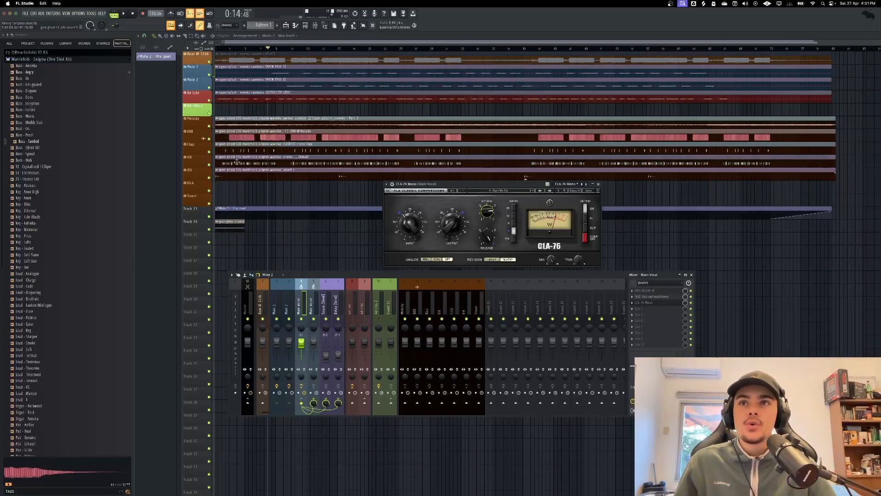
scroll(340, 154, up, 3)
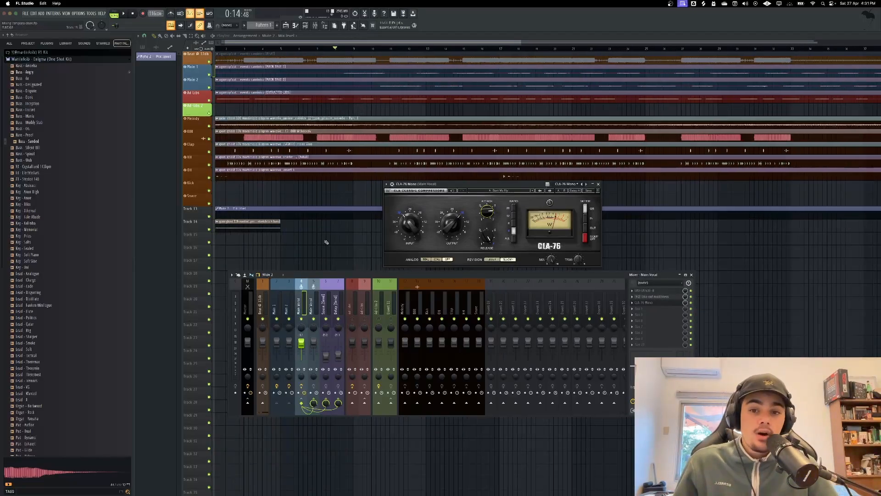
scroll(322, 235, down, 3)
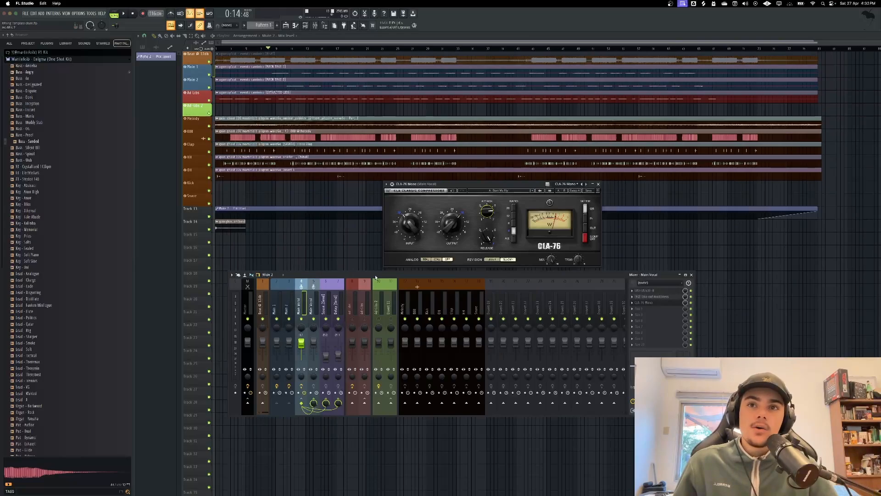
key(space)
scroll(275, 199, up, 2)
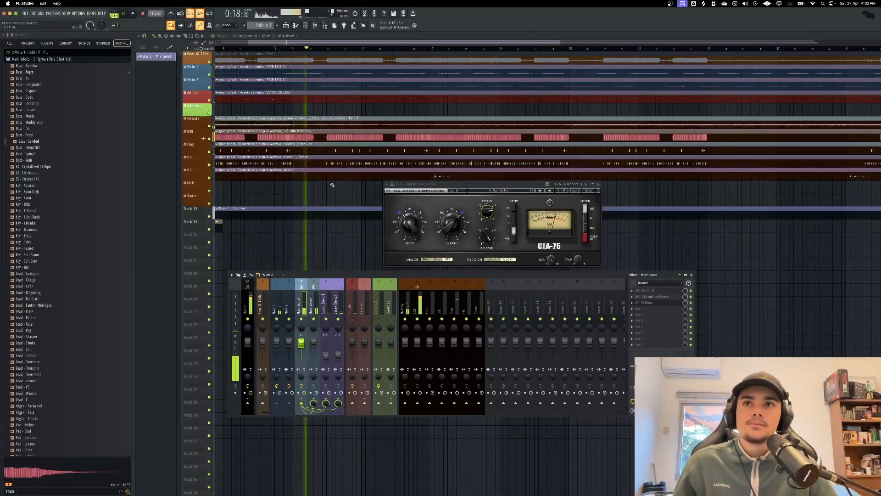
drag(409, 224, 409, 216)
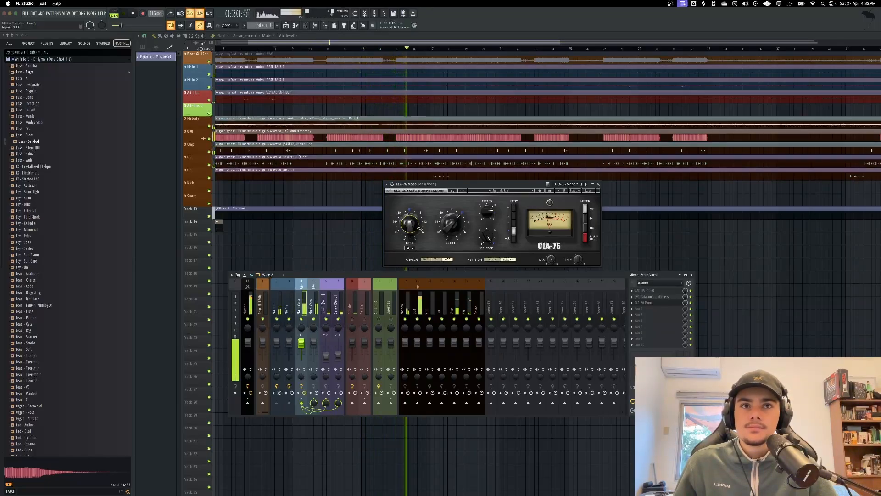
Listen to the compressed vocal, check its spectrum in the "Take out muddiness" EQ, close the EQ, and stop playback.
scroll(305, 185, down, 5)
scroll(305, 186, up, 1)
scroll(309, 187, up, 3)
scroll(319, 191, down, 3)
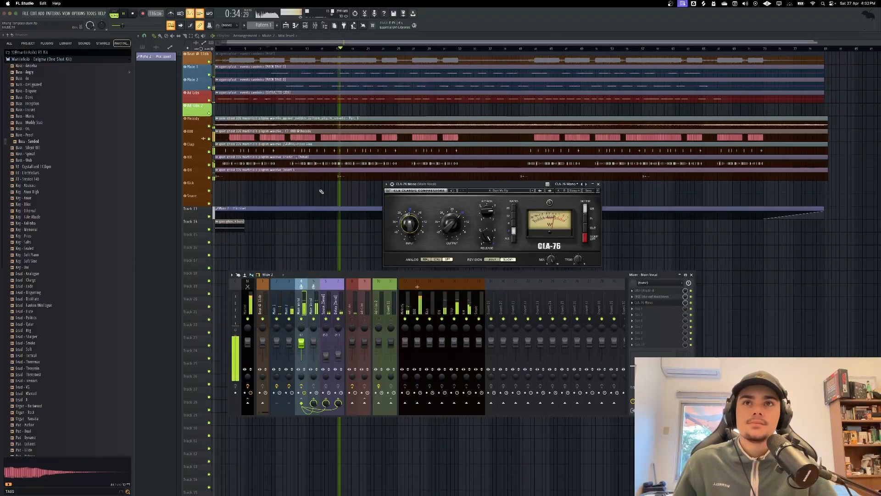
scroll(320, 192, up, 3)
scroll(425, 154, up, 2)
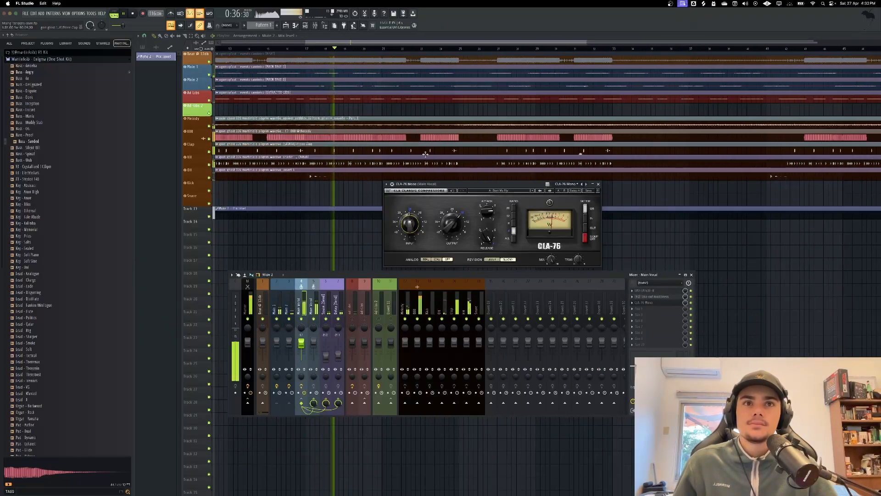
click(651, 296)
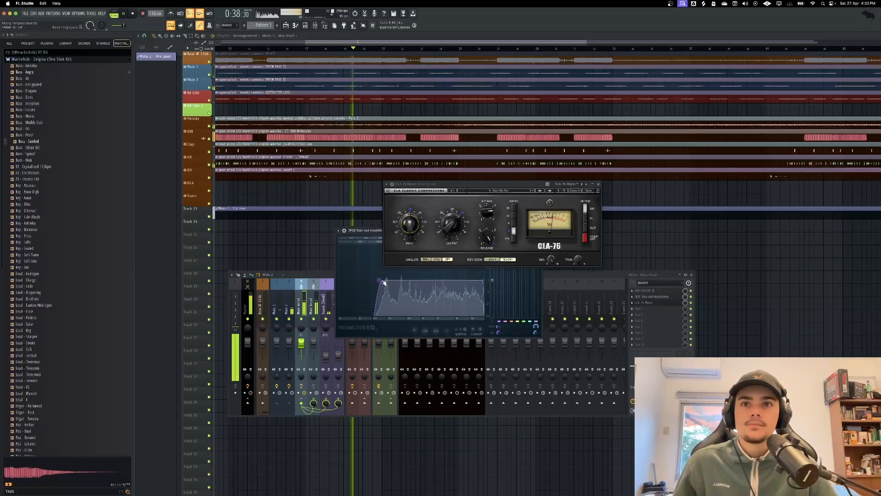
drag(366, 231, 248, 273)
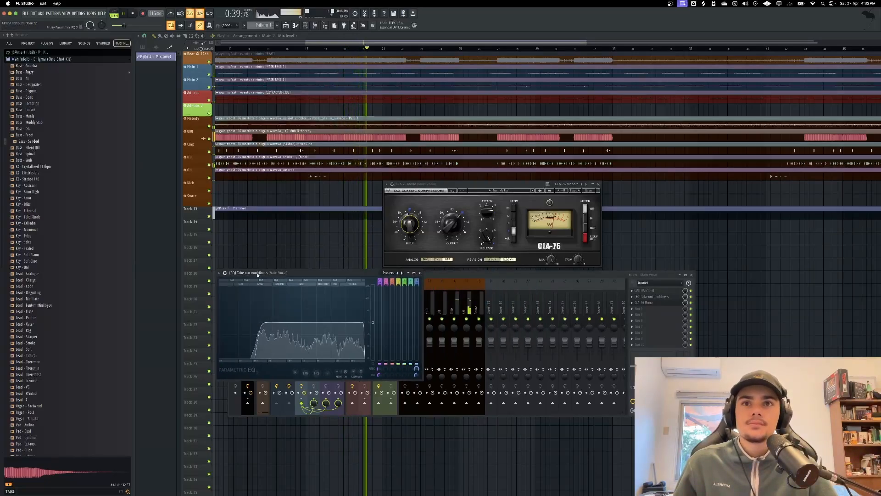
click(419, 273)
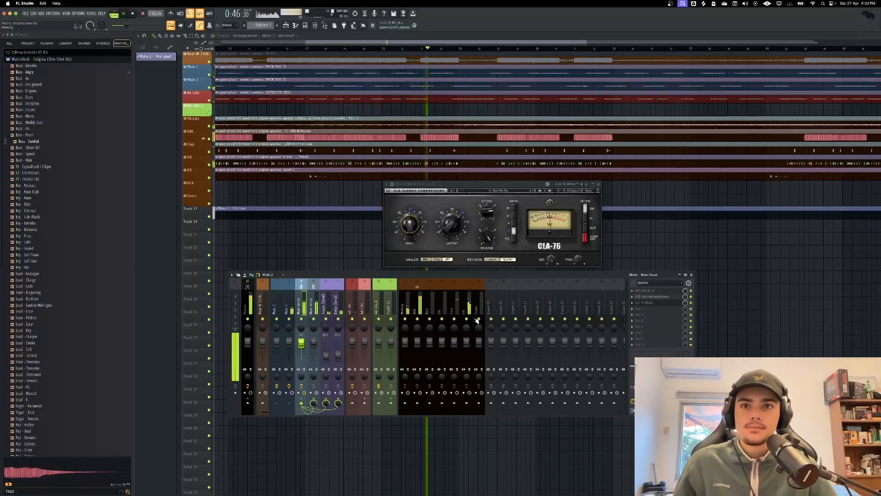
scroll(316, 230, down, 4)
key(space)
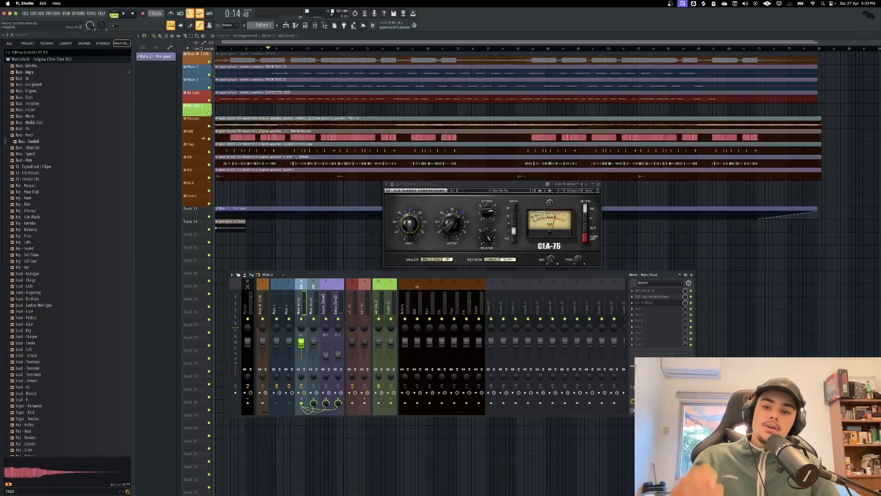
Reopen the Main Vocal's CLA-76 and play the song from about 0:14 to check the compressed vocal.
key(Escape)
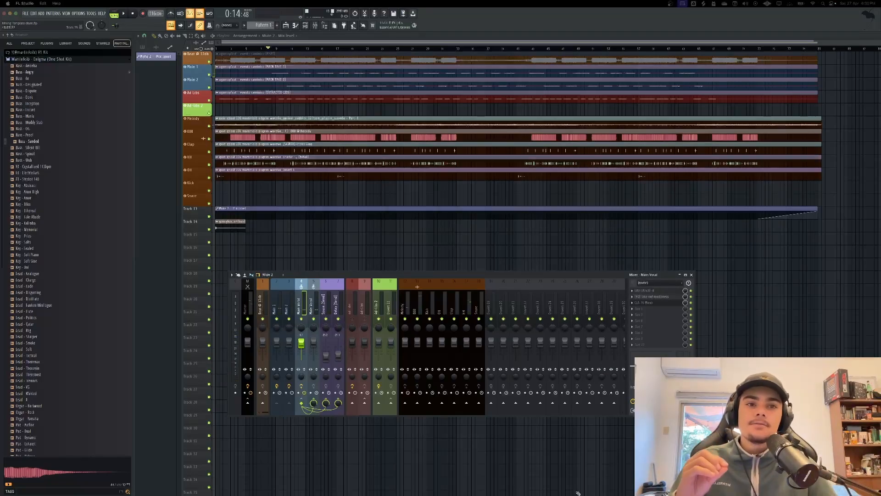
click(647, 303)
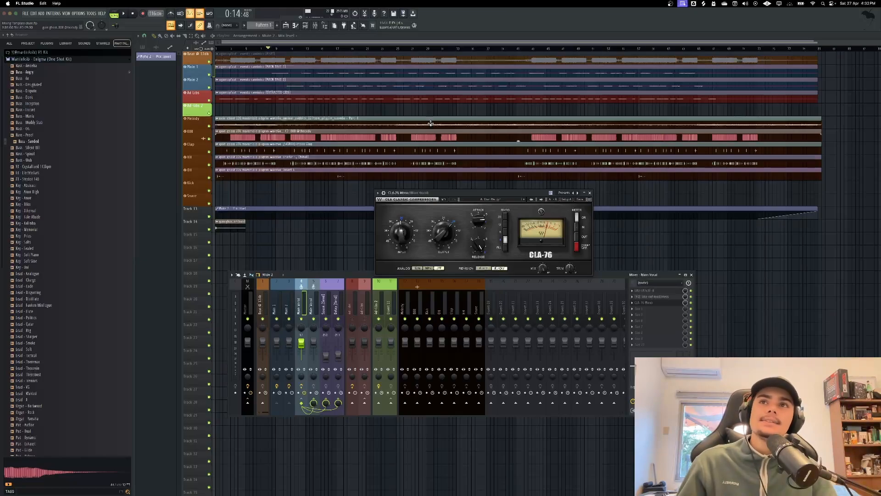
scroll(272, 88, up, 3)
key(space)
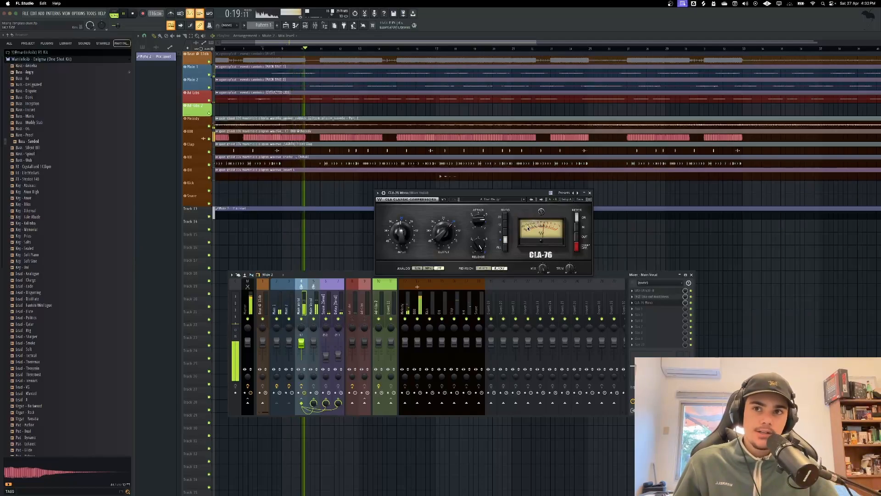
click(302, 311)
key(space)
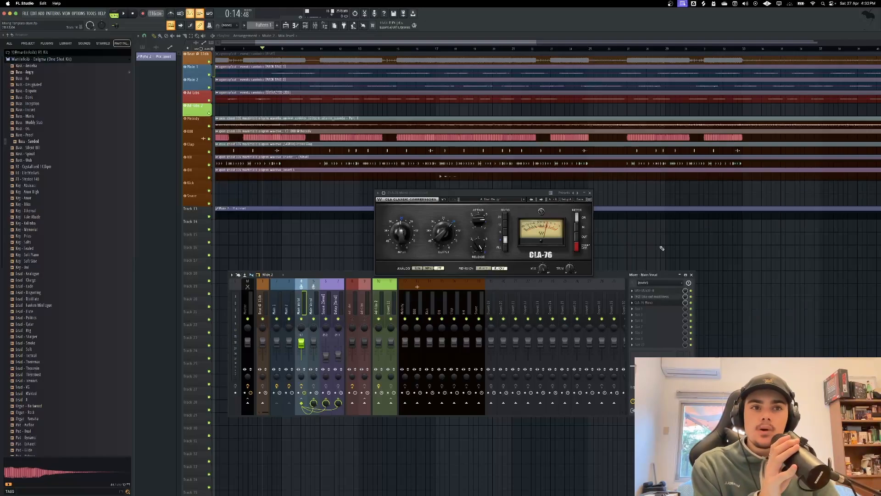
Add a CLA-2A Mono in the slot after the CLA-76 on Main Vocal and arrange the two compressor windows side by side.
click(662, 309)
mouse_move(662, 313)
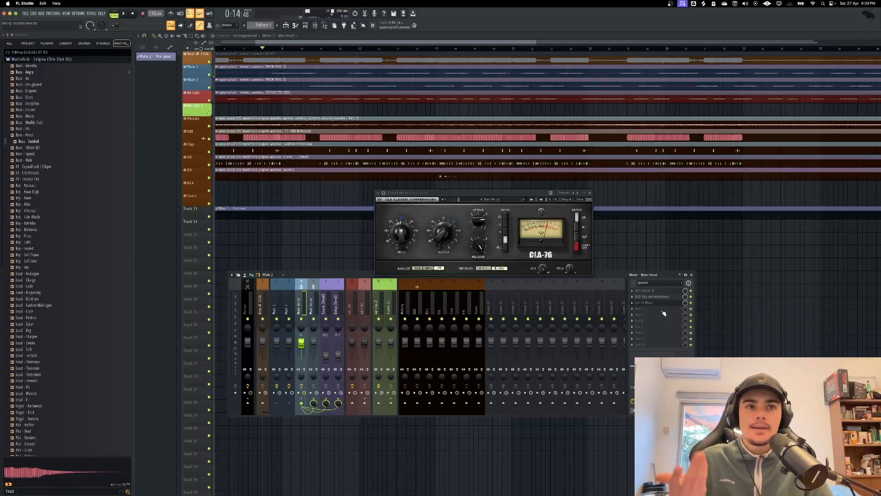
drag(509, 195, 502, 188)
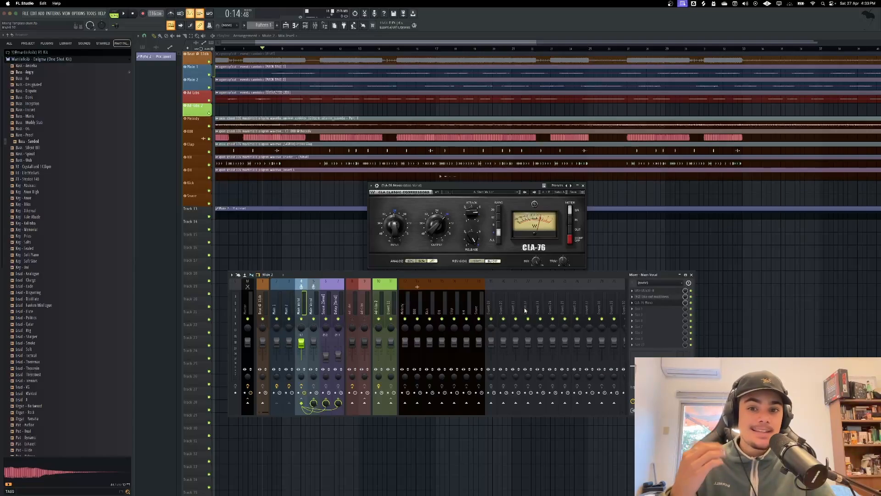
click(647, 310)
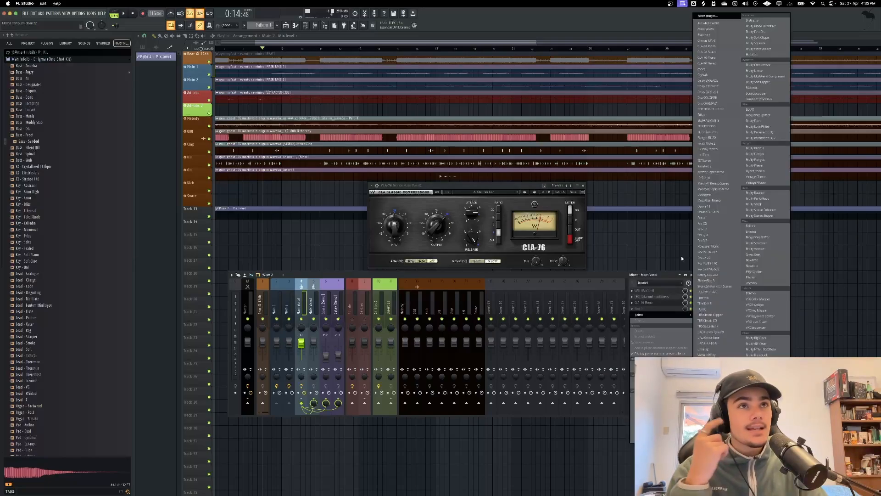
click(720, 48)
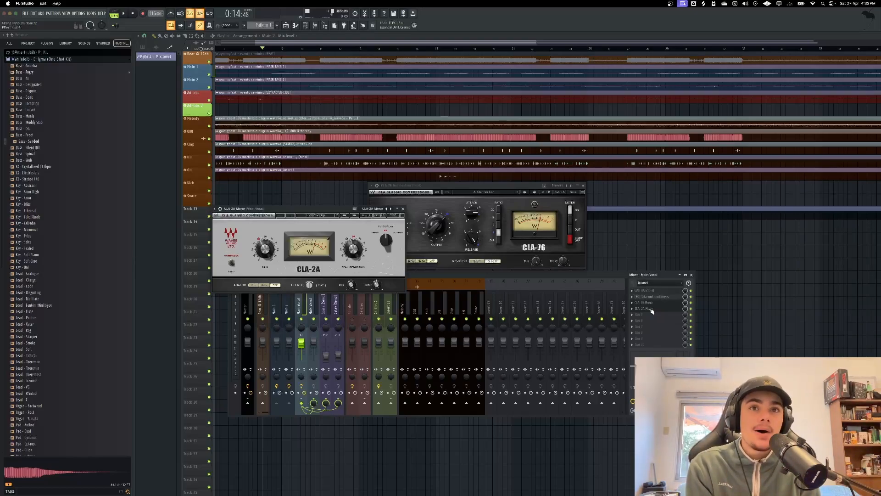
drag(452, 187, 495, 184)
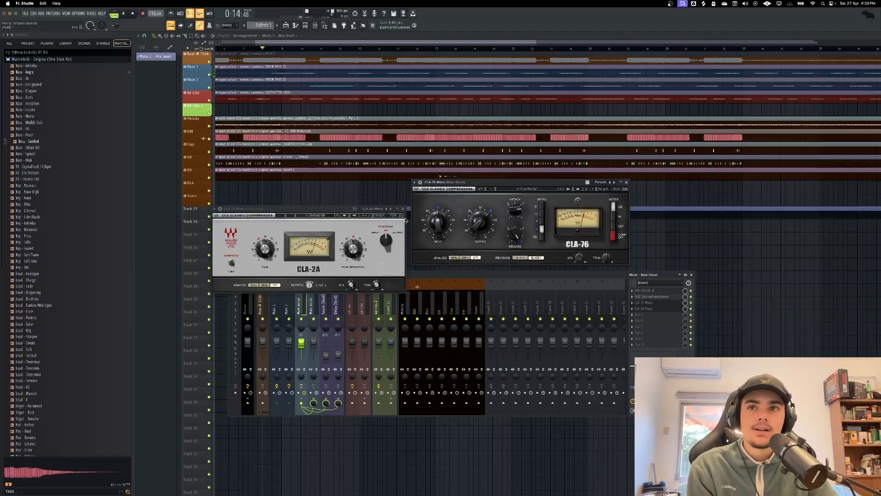
drag(318, 214, 322, 189)
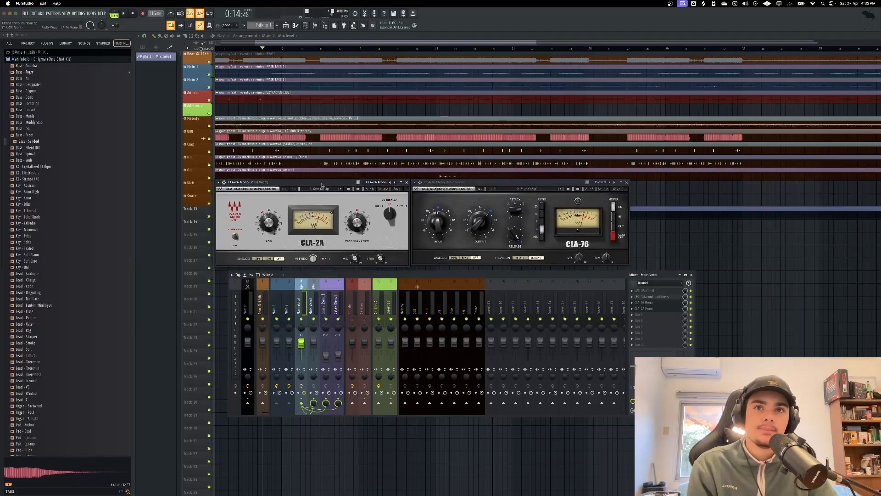
Adjust the CLA-2A's peak reduction and gain by ear while repeatedly playing the song from about 0:14.
click(691, 303)
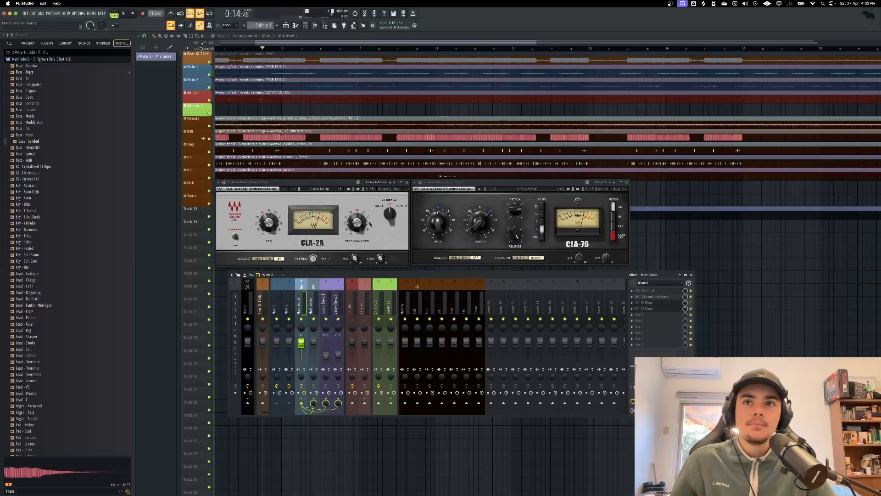
drag(357, 224, 357, 226)
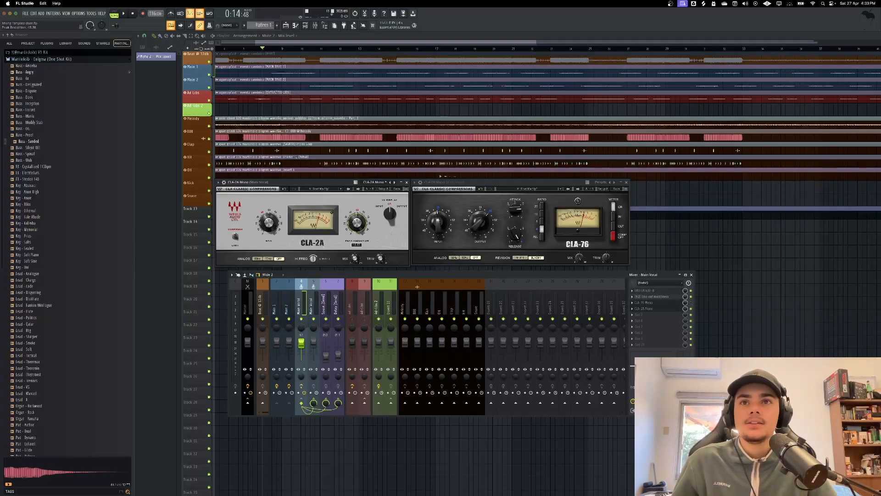
key(space)
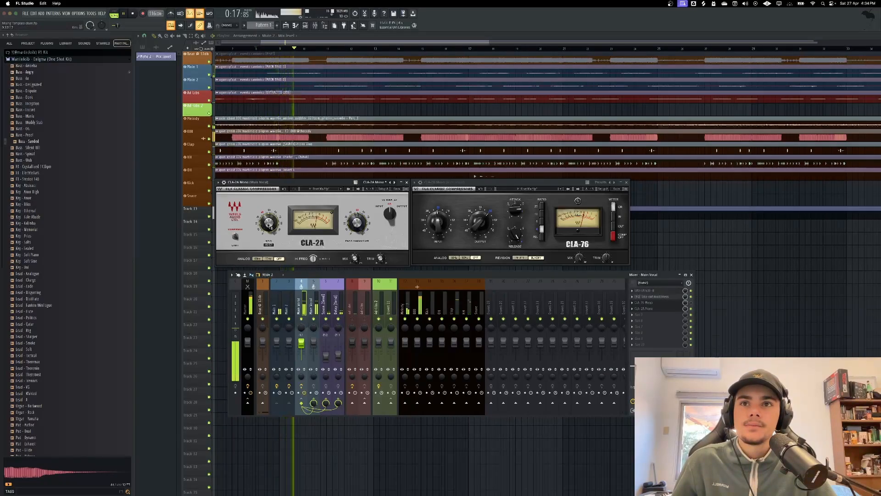
key(space)
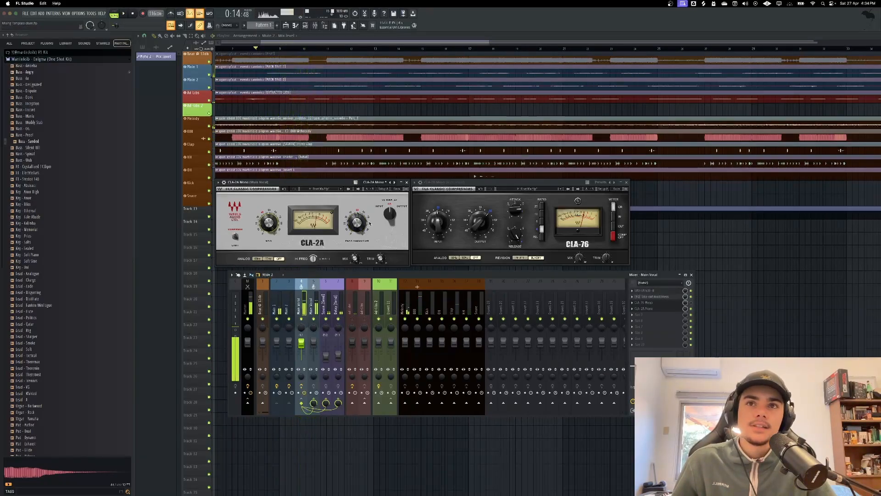
mouse_move(360, 229)
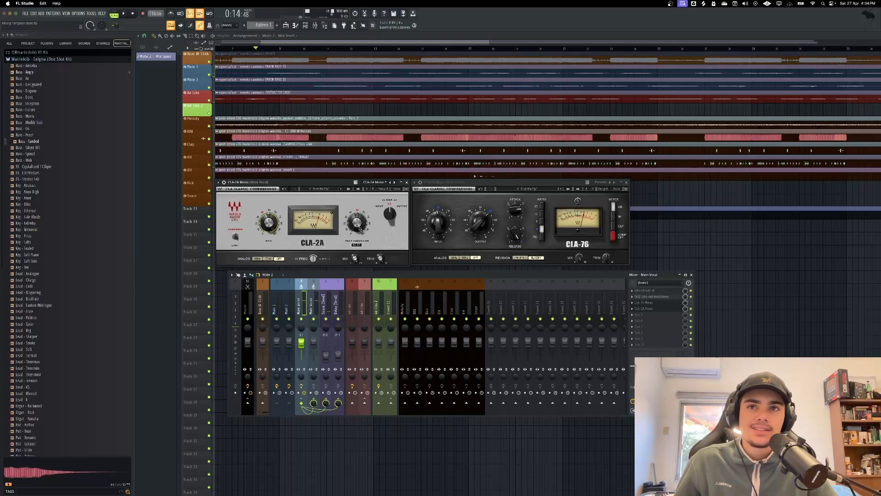
key(space)
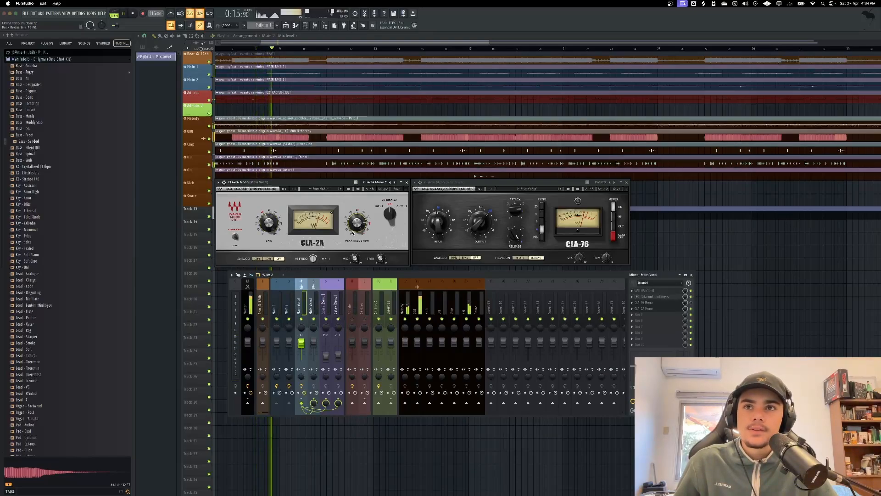
key(space)
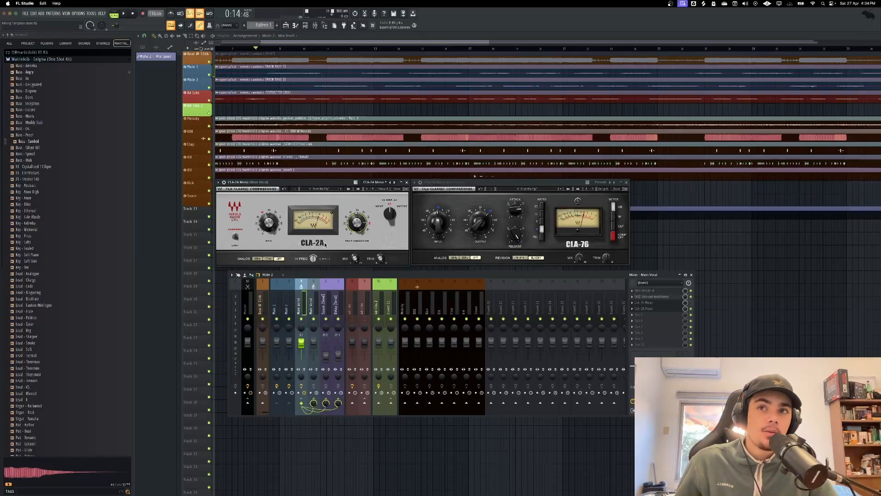
key(space)
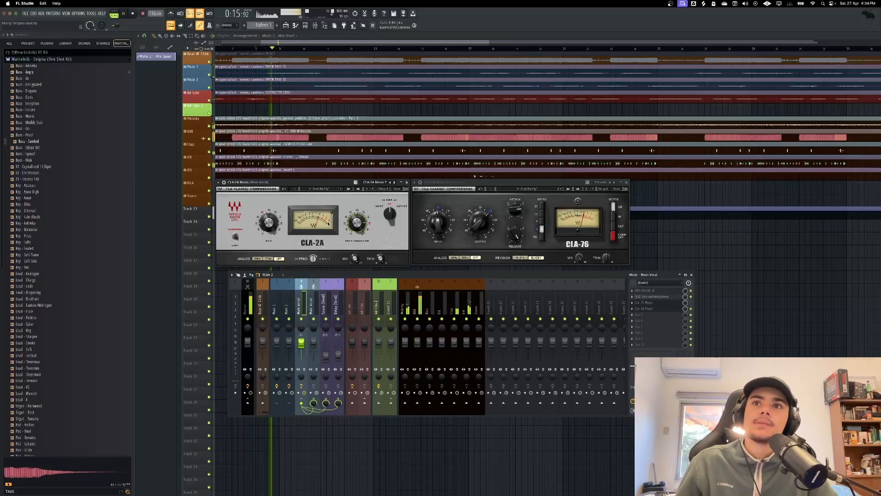
key(space)
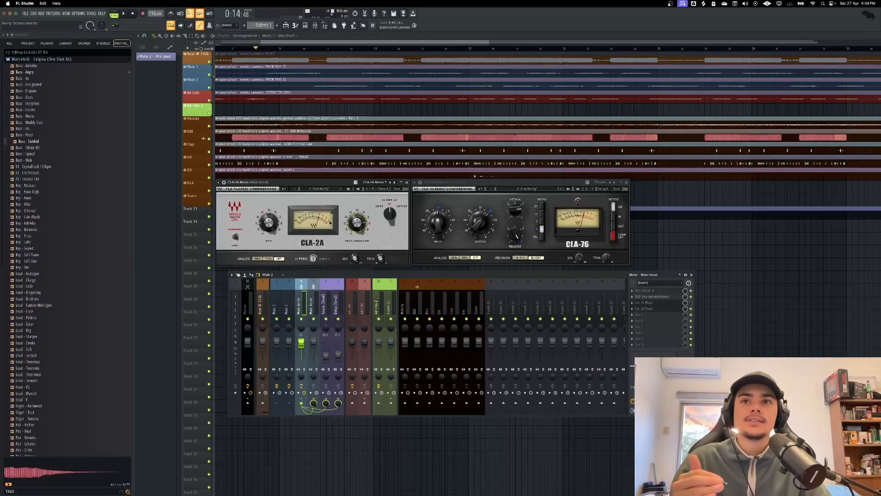
Try different CLA-76 input and output levels while playing the song, and undo the last change.
click(691, 309)
click(691, 303)
click(658, 304)
click(659, 306)
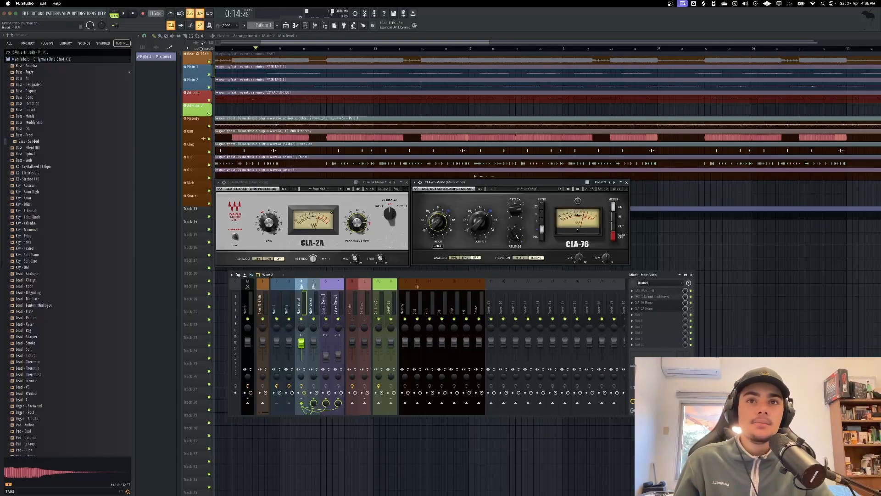
key(space)
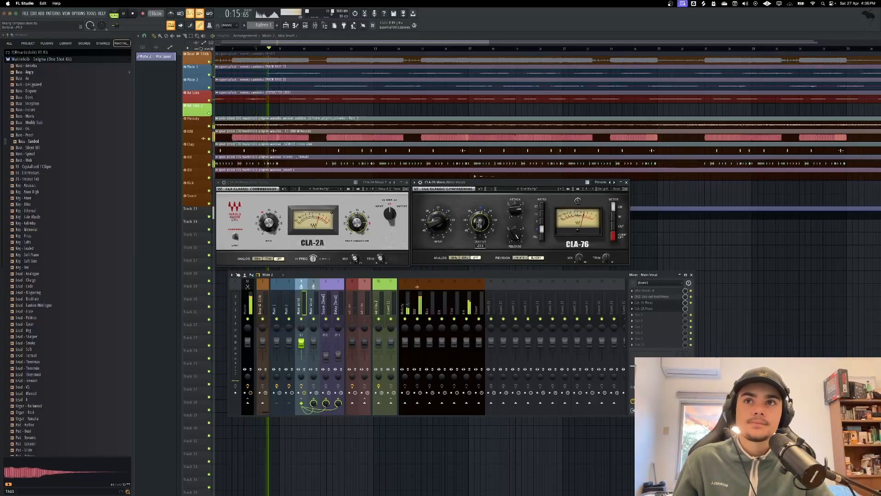
key(space)
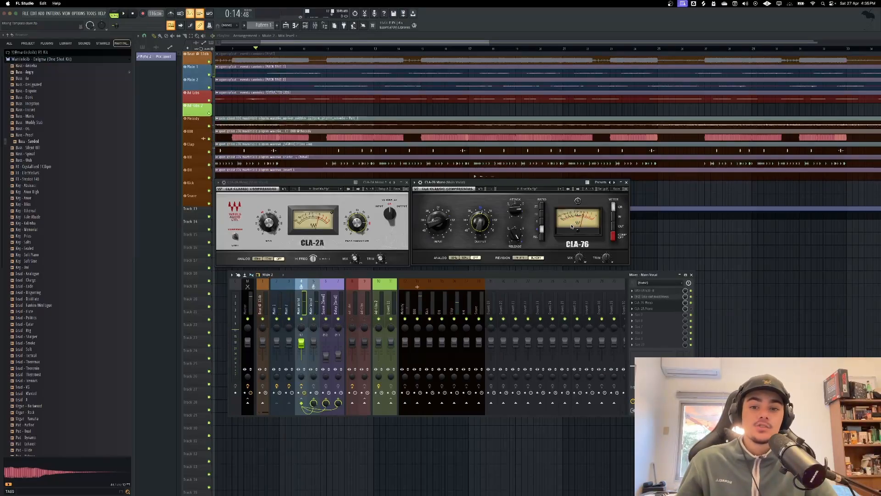
key(ctrl+z)
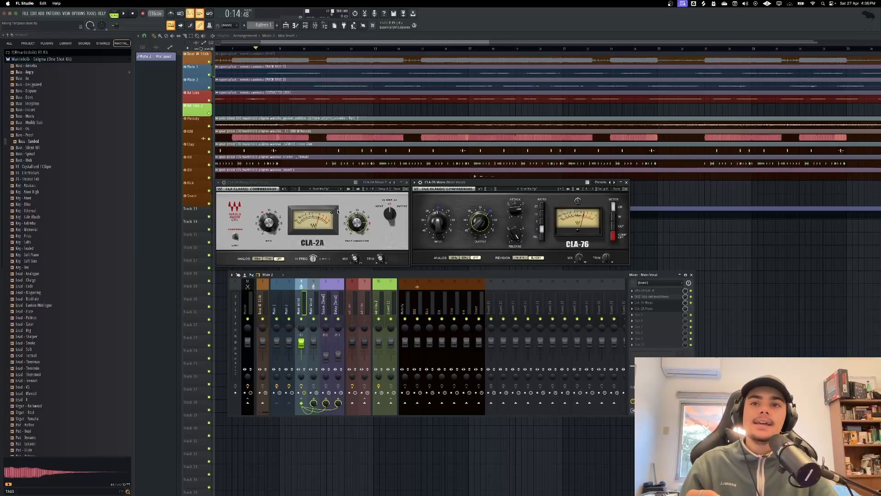
Lower the CLA-2A's peak reduction and play the song from about 0:14 to check the lighter compression.
key(space)
key(space)
drag(359, 229, 359, 238)
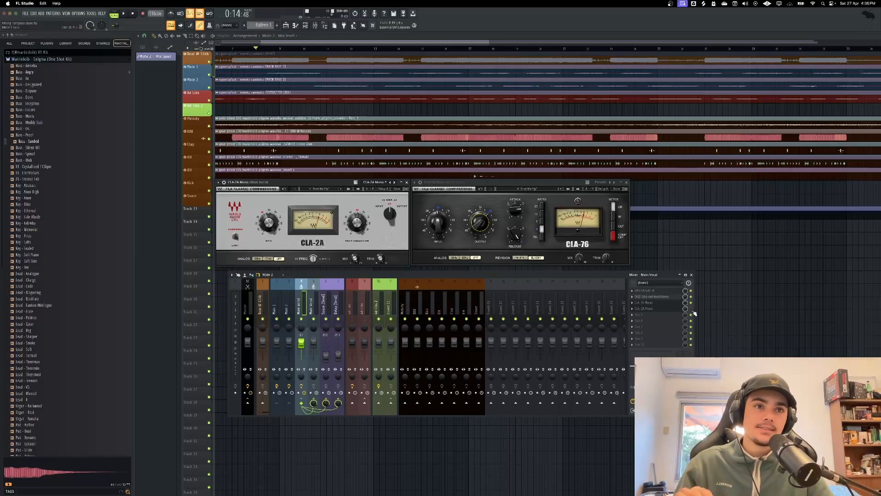
key(space)
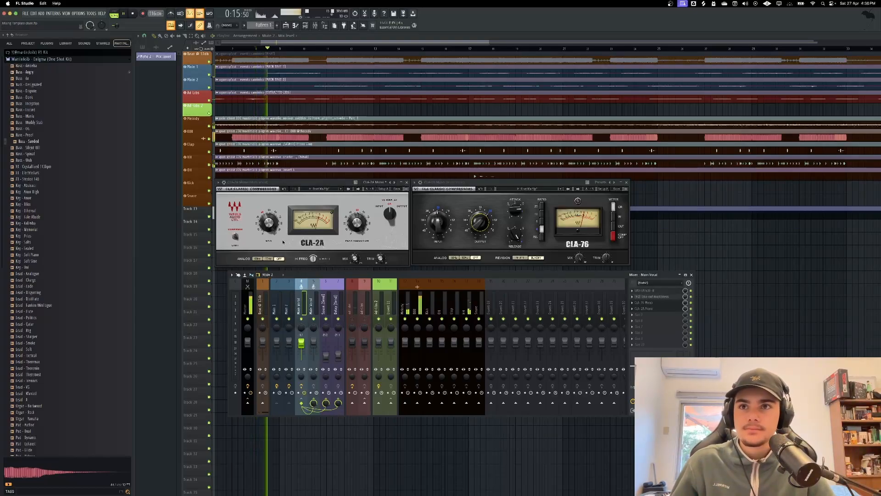
key(space)
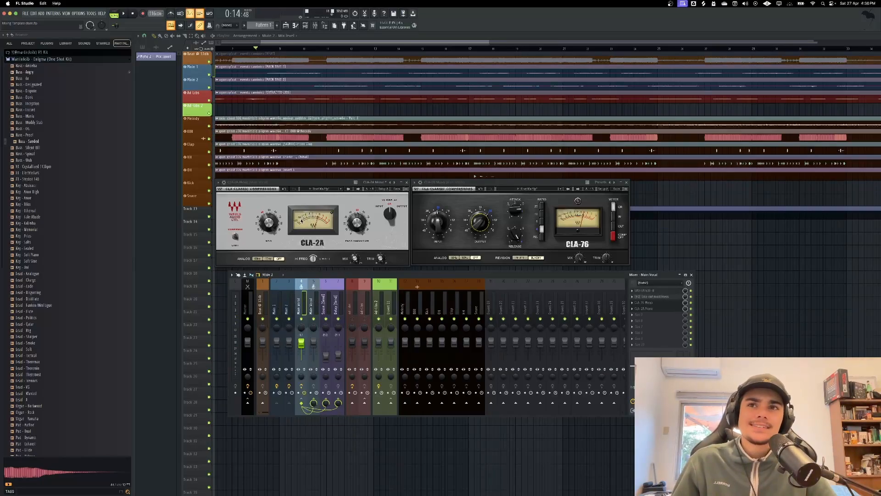
Fine-tune the CLA-2A's gain during playback to compensate for the vocal's level, and stop the song.
key(space)
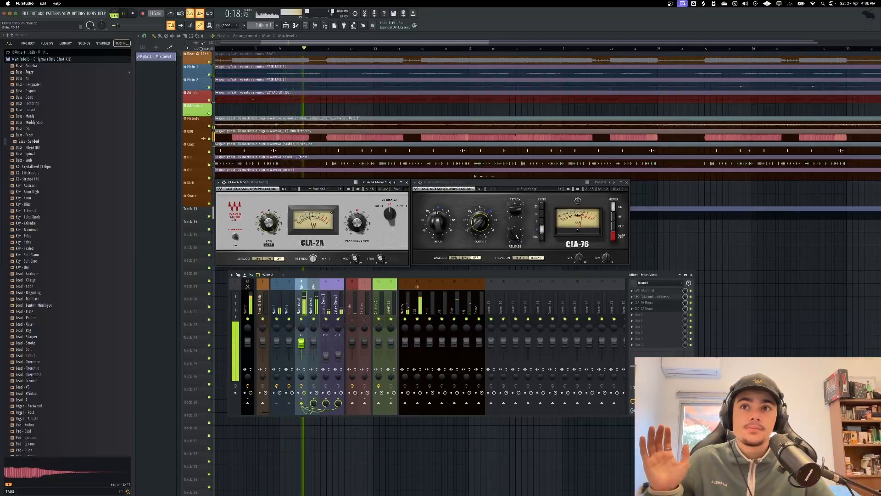
drag(269, 225, 268, 229)
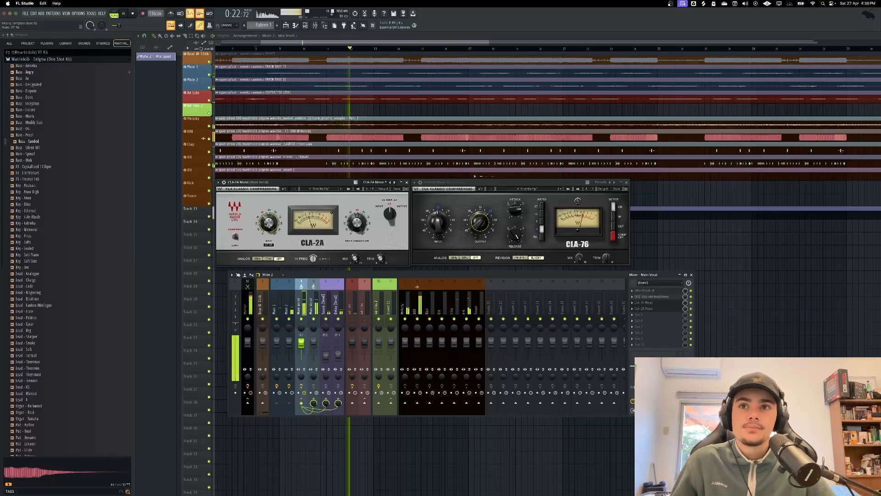
key(space)
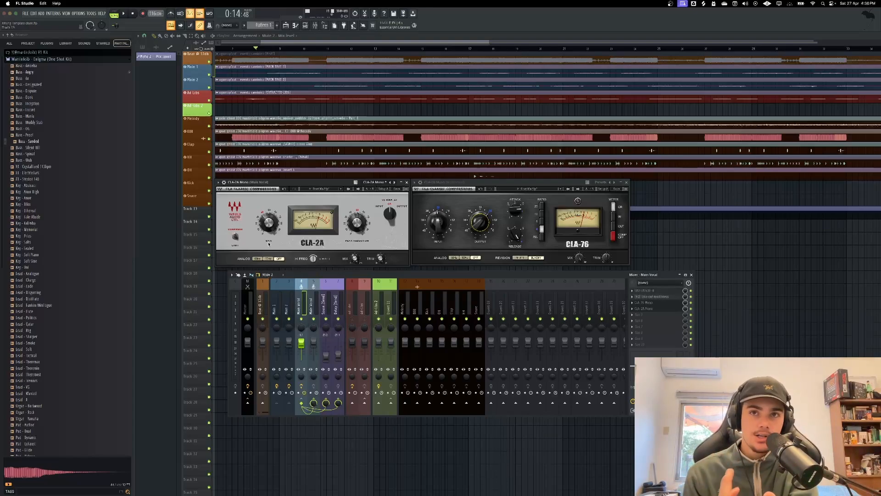
Reopen the CLA-76 and CLA-2A, watch both meters while playing the song from about 0:14, and close both compressors.
click(406, 182)
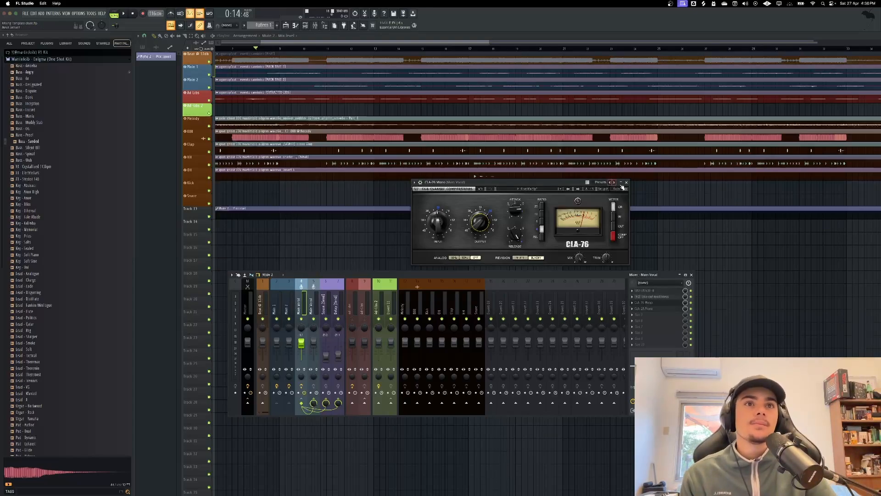
click(626, 182)
click(647, 303)
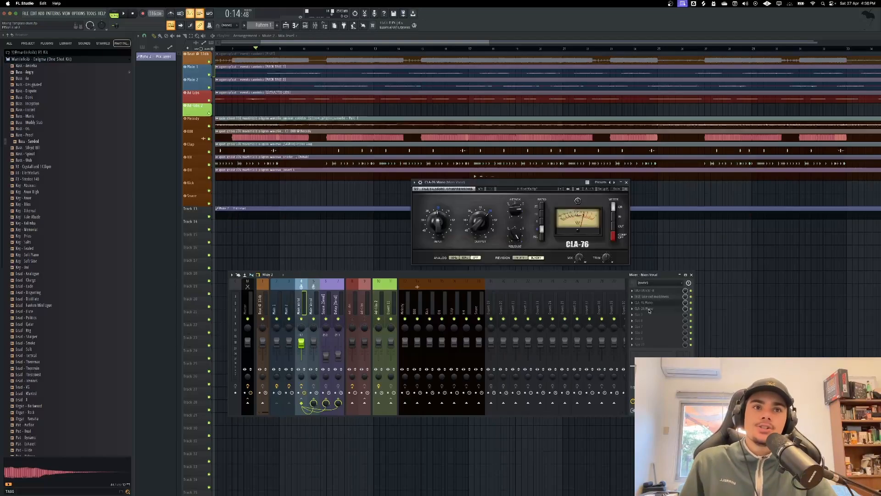
click(649, 309)
key(space)
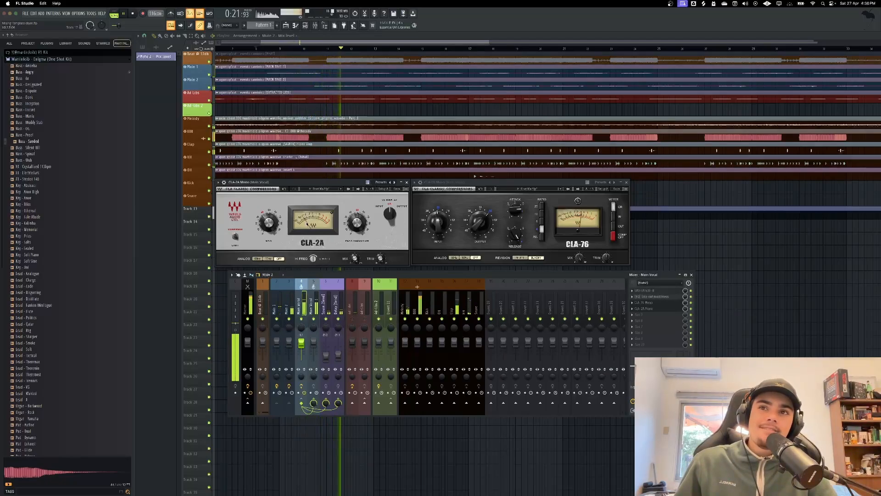
key(space)
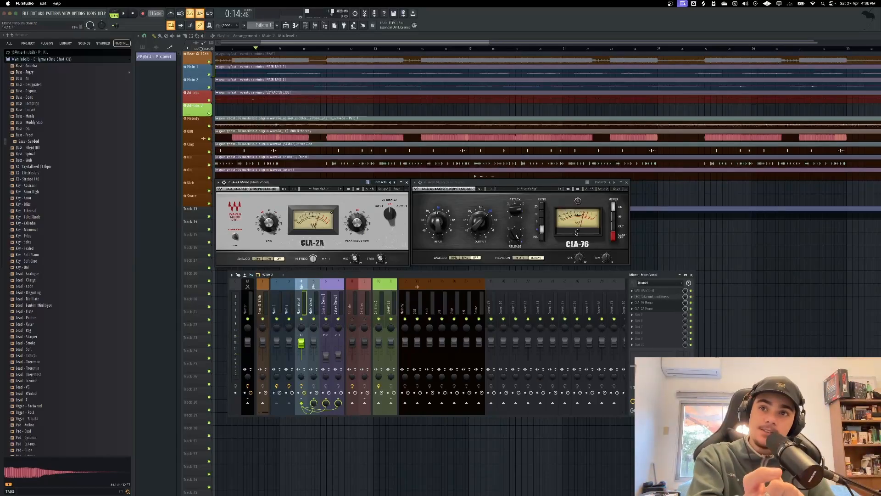
click(559, 232)
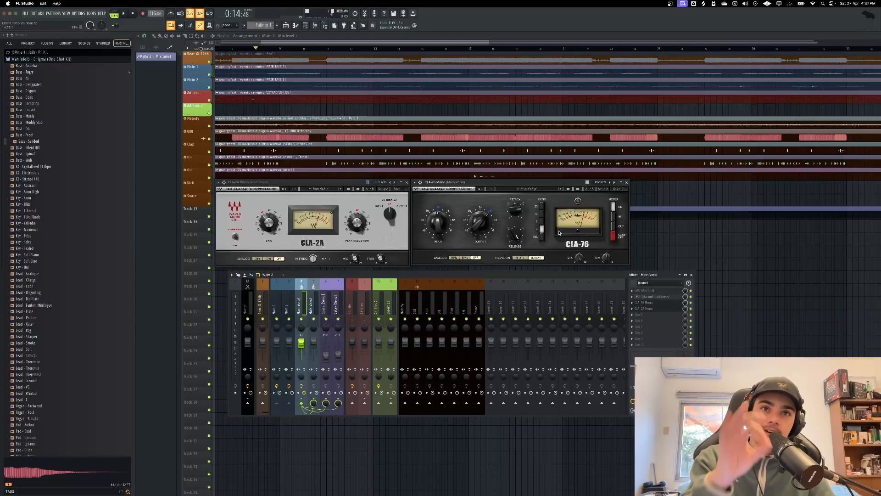
click(406, 182)
click(626, 183)
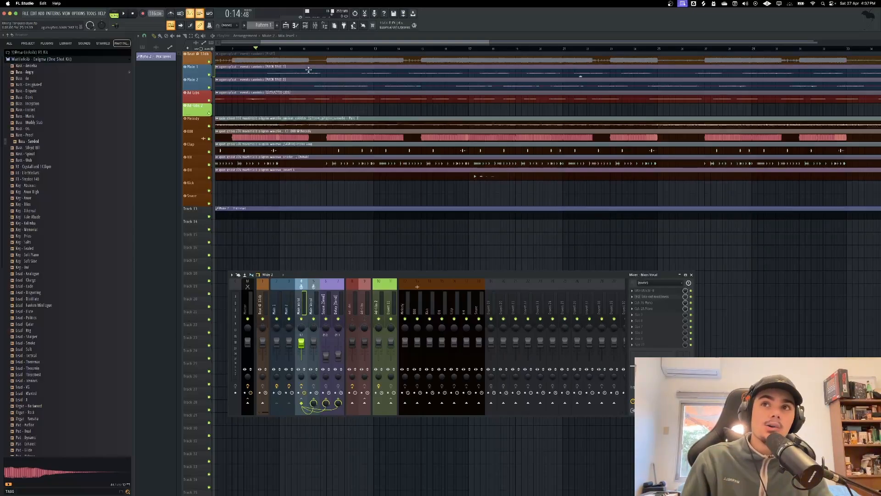
Audition the compressed vocal, and add the NS1 Mono noise suppressor as the first effect in the Main Vocal chain.
key(space)
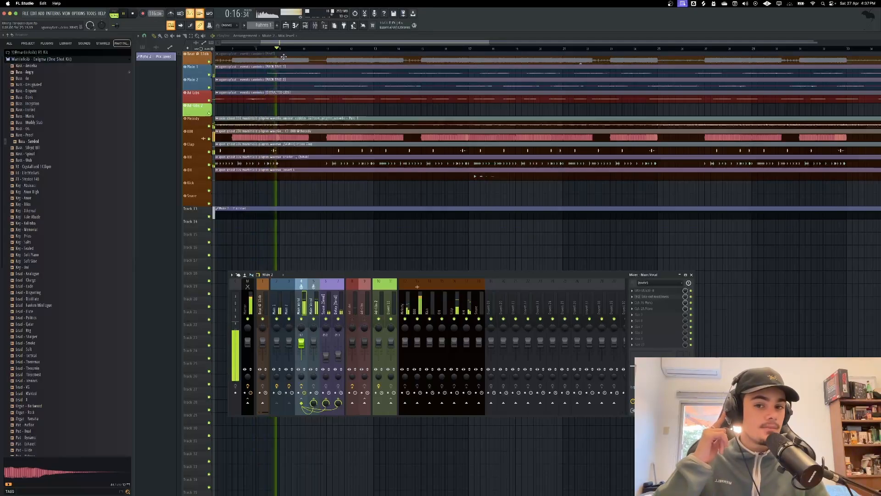
key(space)
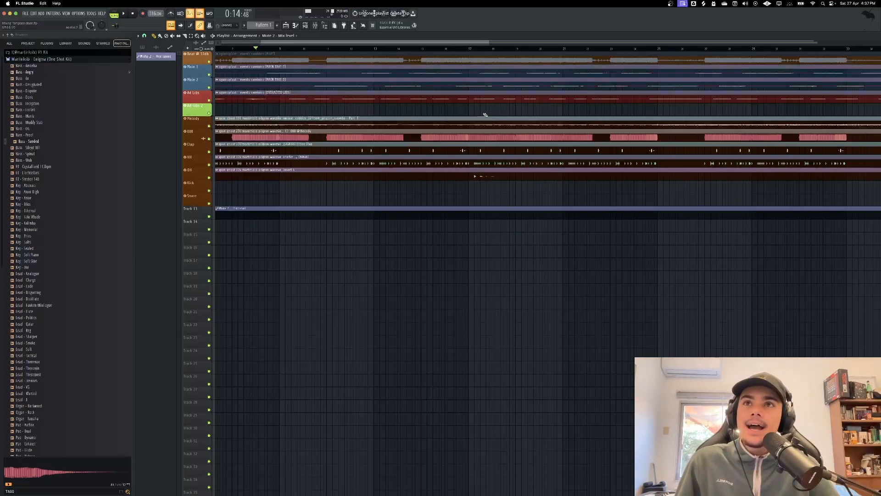
click(315, 26)
click(649, 311)
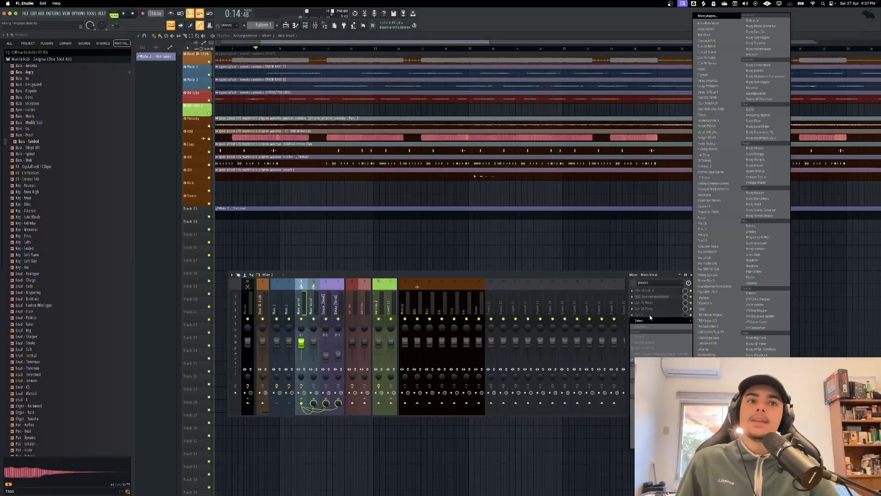
click(716, 24)
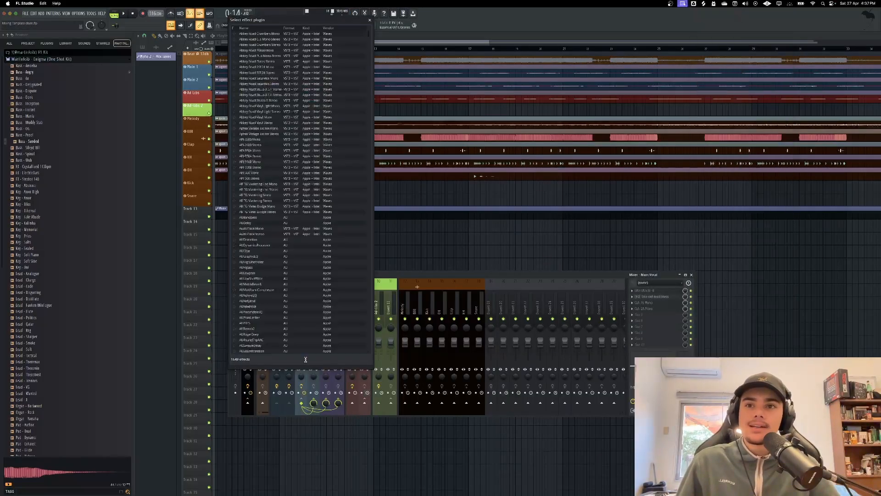
click(308, 360)
text(ns1)
double_click(274, 34)
drag(651, 310, 649, 290)
drag(396, 163, 439, 192)
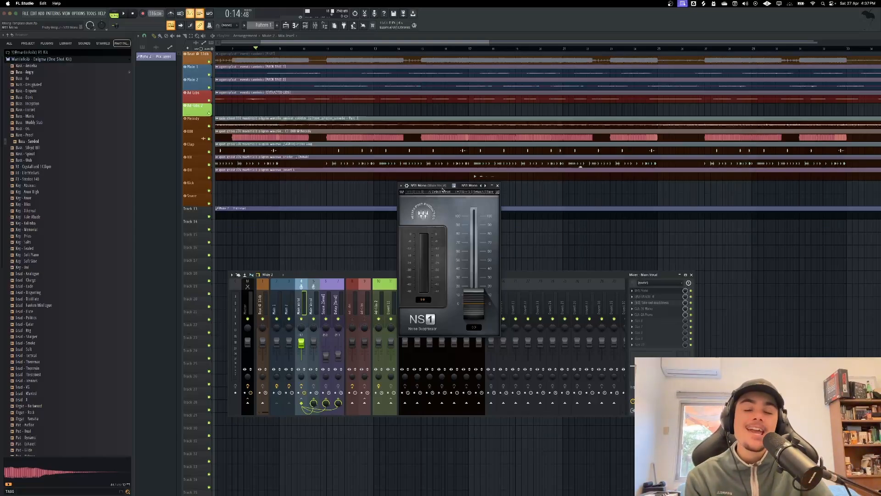
Raise NS1's noise suppression level slightly while playing the song, and close the plugin.
drag(473, 299, 473, 290)
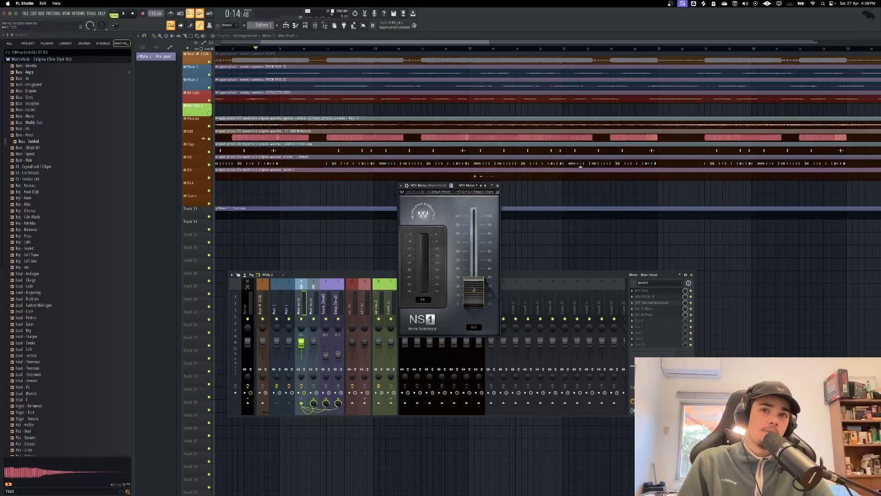
key(space)
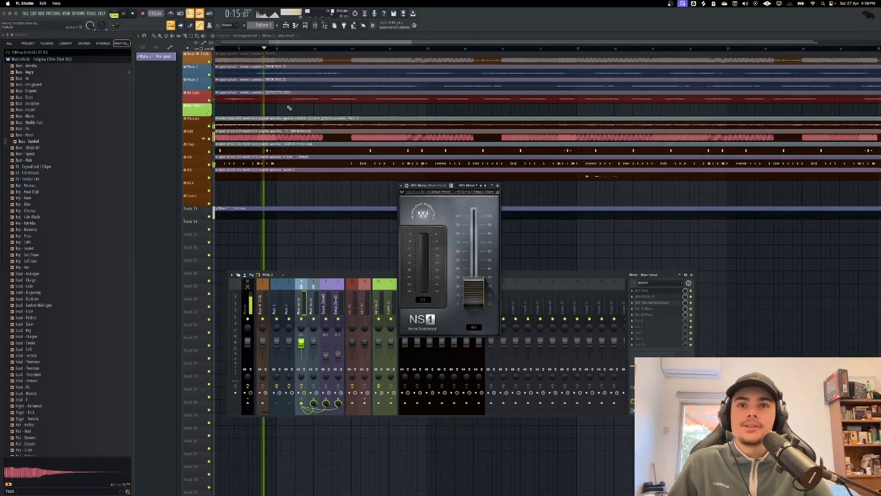
drag(468, 284, 467, 282)
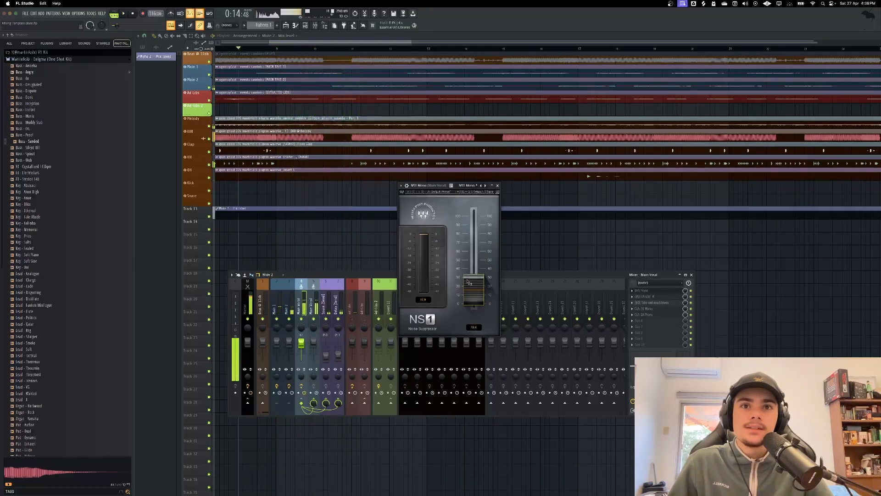
key(space)
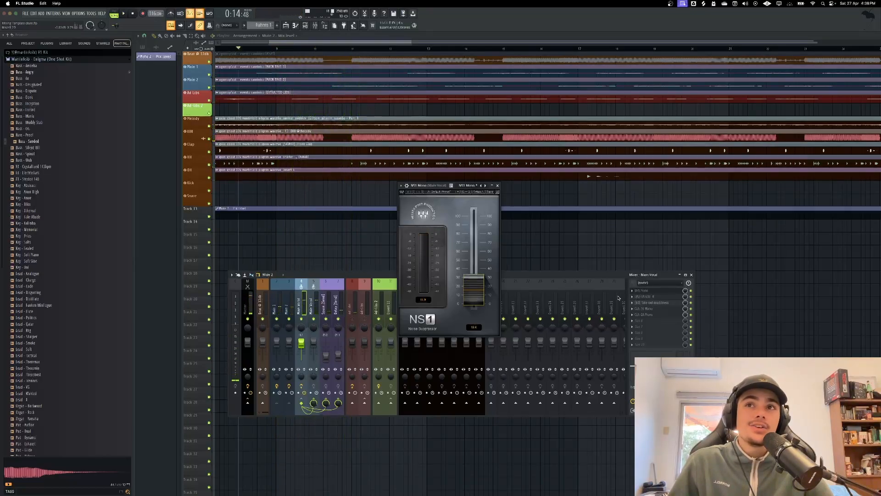
key(space)
key(F9)
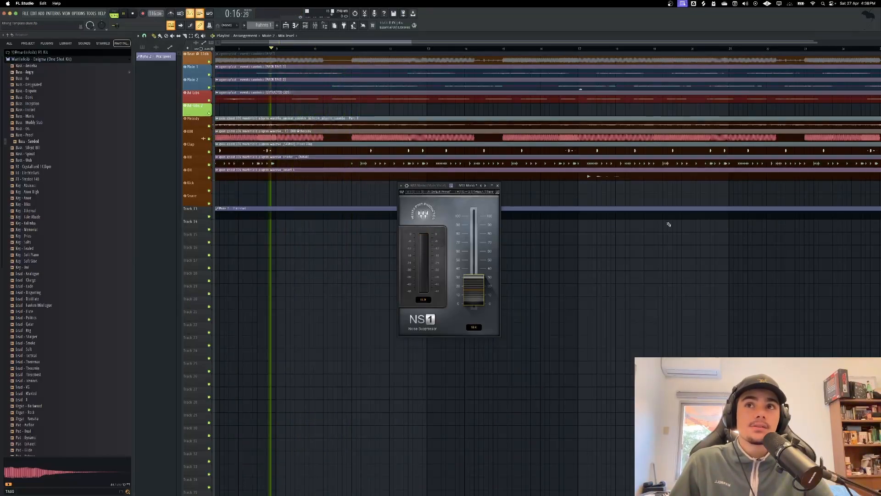
click(322, 26)
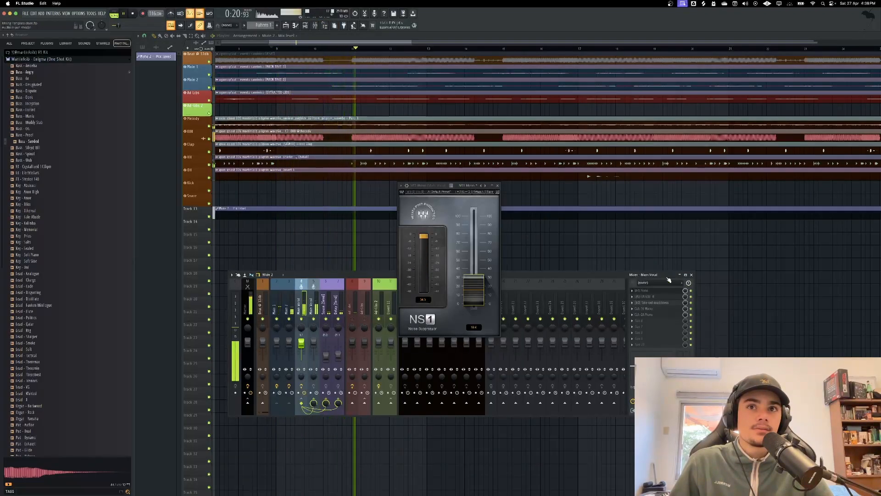
scroll(581, 207, down, 3)
scroll(581, 206, down, 3)
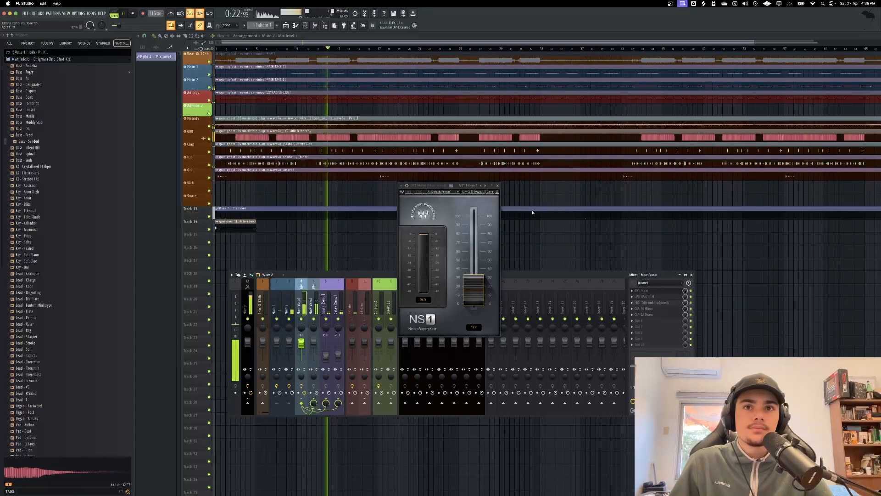
click(498, 187)
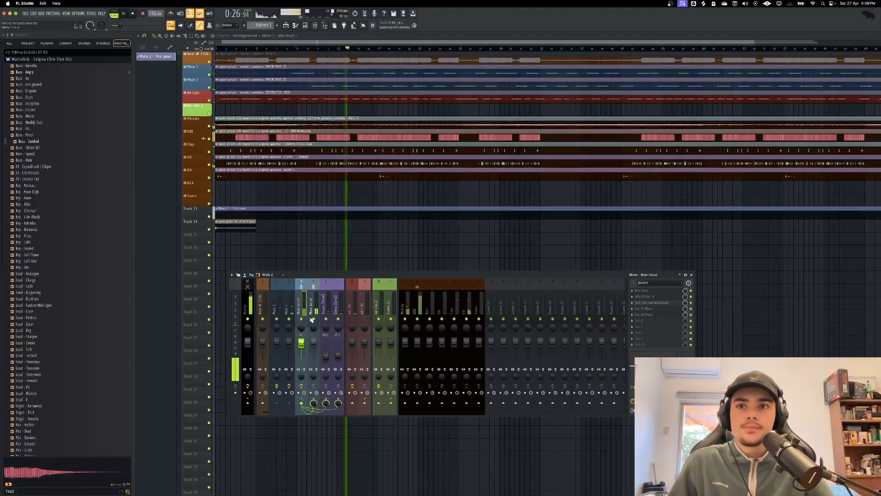
Toggle the two main vocal take tracks during playback, stop the song, and toggle solo on the Main Vocal.
click(289, 319)
click(277, 319)
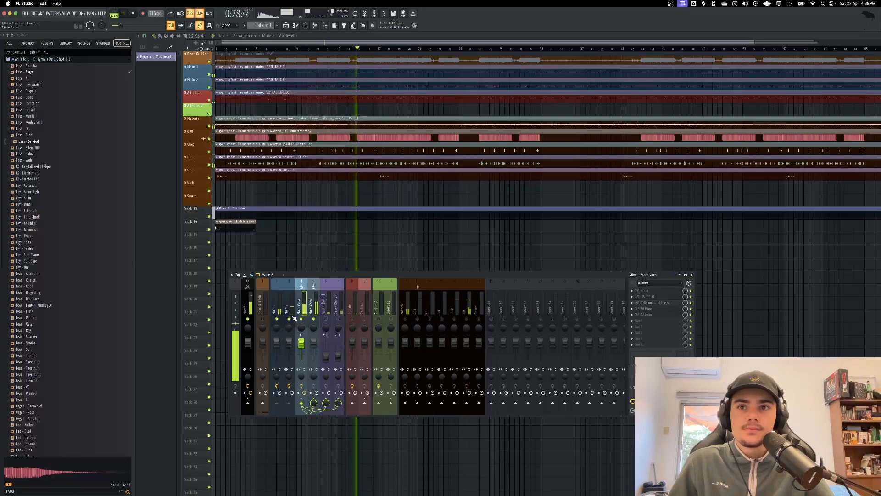
key(space)
right_click(301, 318)
right_click(302, 319)
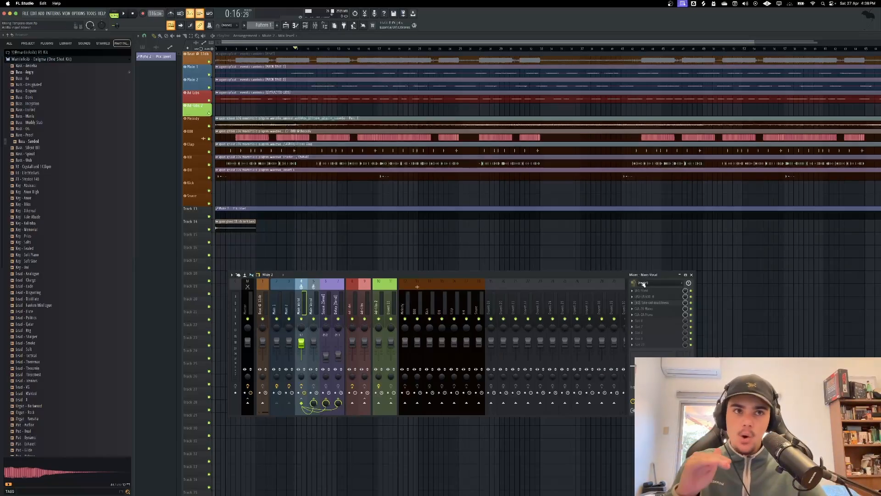
Reopen NS1, try a much stronger suppression level during playback, and toggle the ad-lib mixer tracks.
click(653, 290)
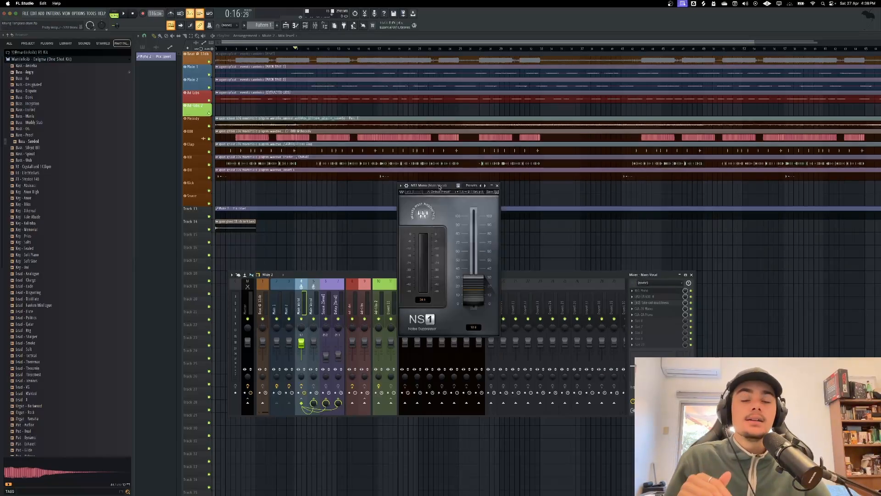
drag(439, 186, 484, 191)
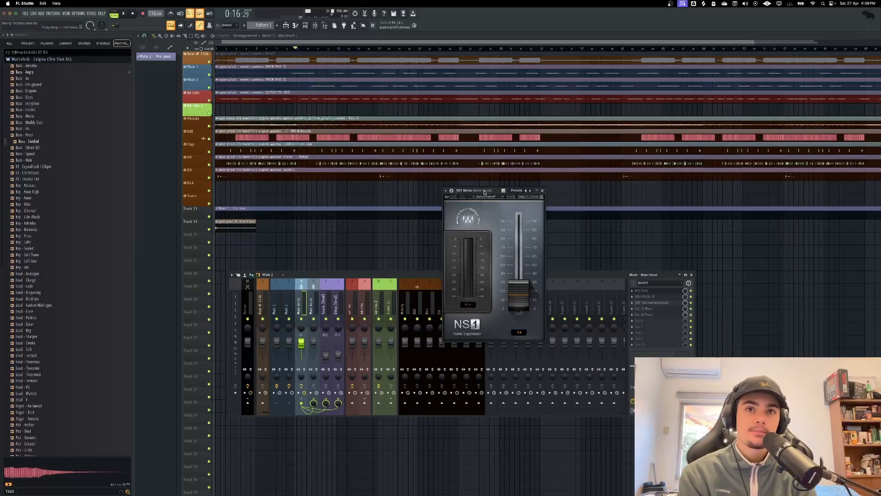
key(space)
drag(518, 293, 519, 265)
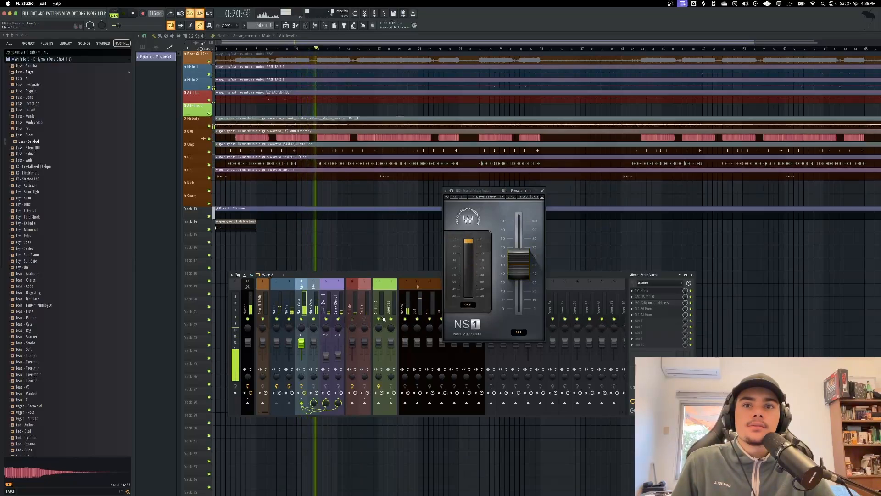
drag(352, 319, 393, 319)
key(space)
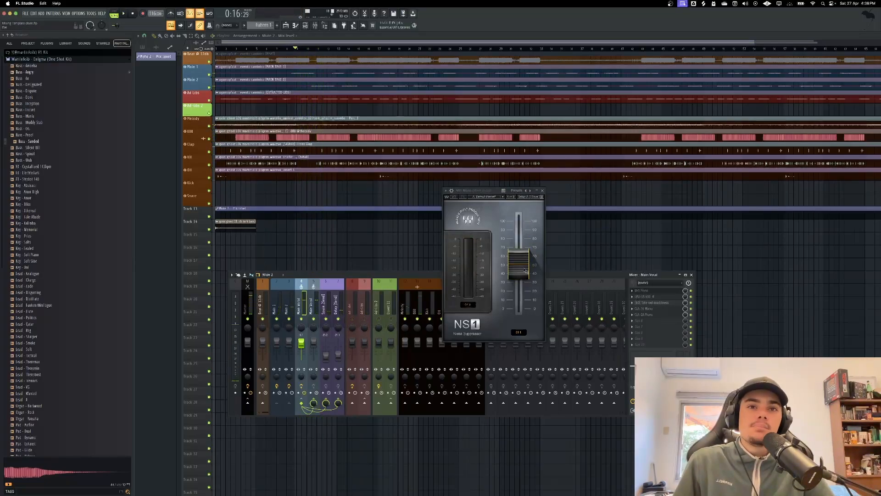
Undo the strong NS1 suppression setting and close the plugin.
key(super+z)
key(super+z)
key(super+z)
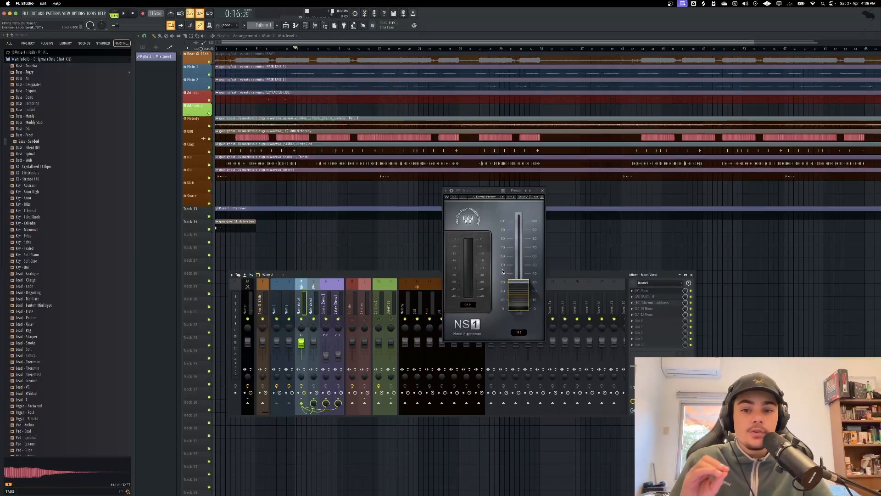
click(543, 191)
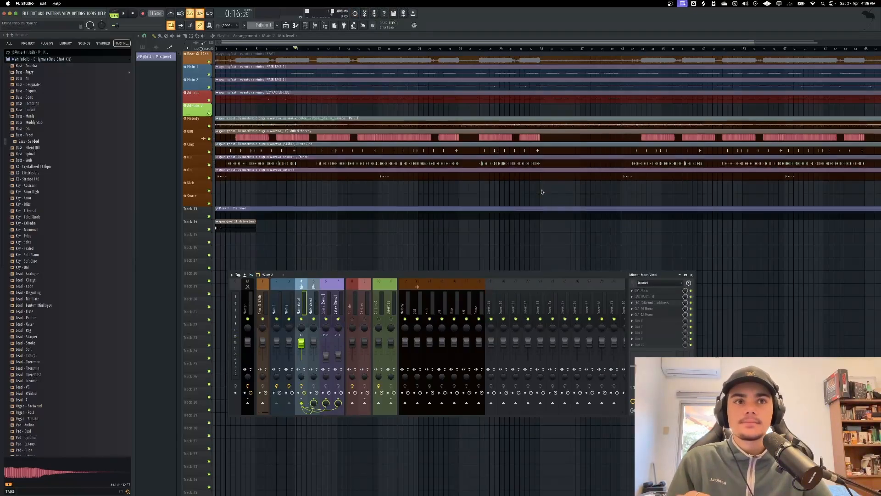
Add FabFilter Pro-DS after the CLA-2A on the Main Vocal and raise its detection range's upper frequency.
click(657, 323)
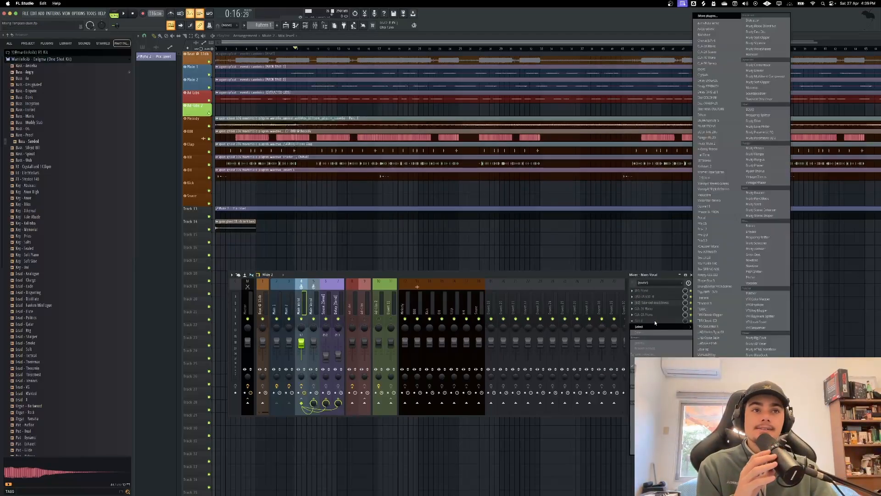
click(702, 223)
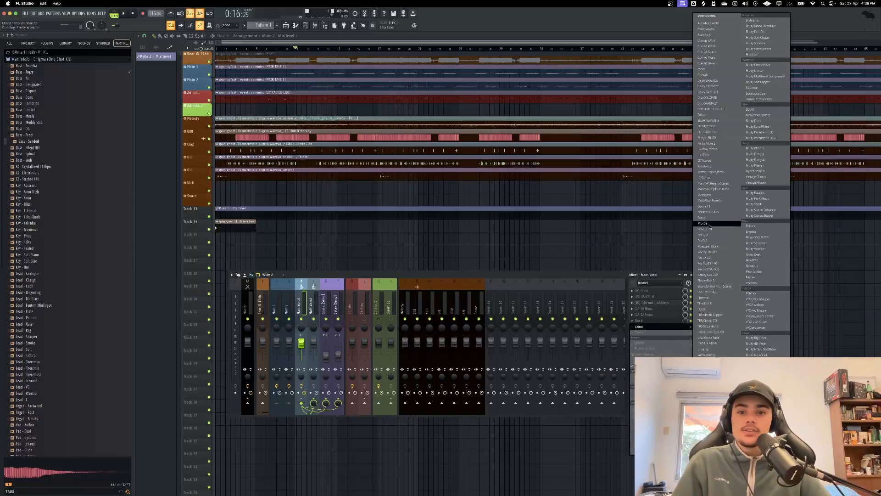
drag(304, 168, 404, 193)
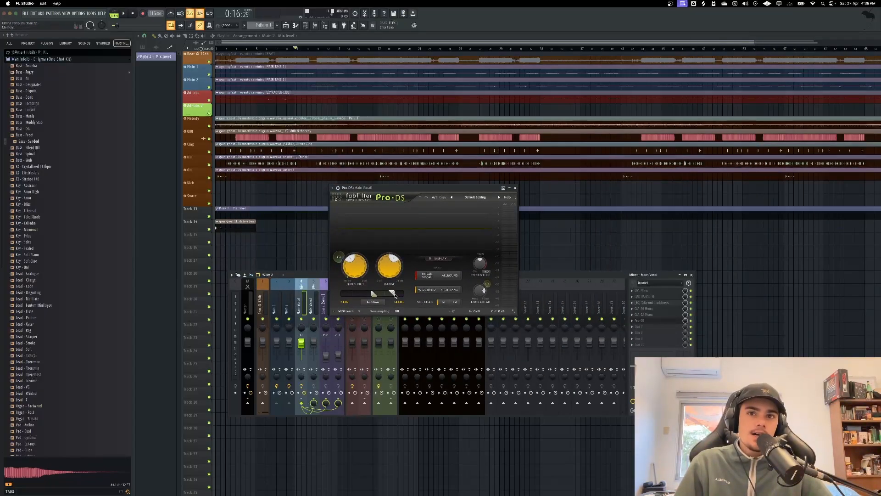
drag(392, 292, 395, 293)
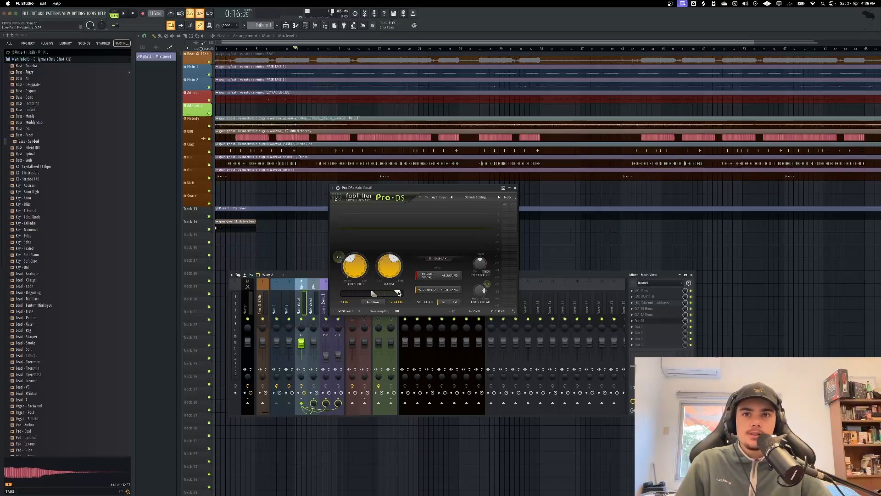
Try Pro-DS's Male Wide Band preset, restore the Default Setting, and keep the detection range's upper frequency raised.
click(476, 198)
mouse_move(487, 211)
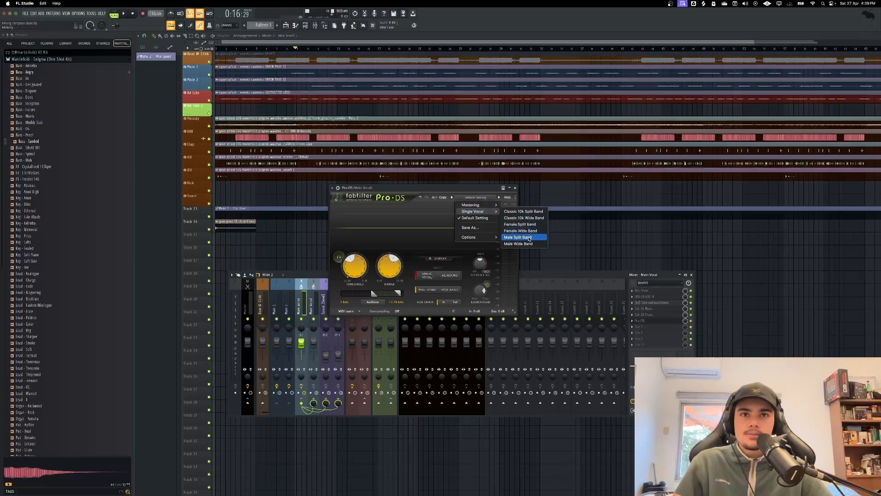
click(523, 243)
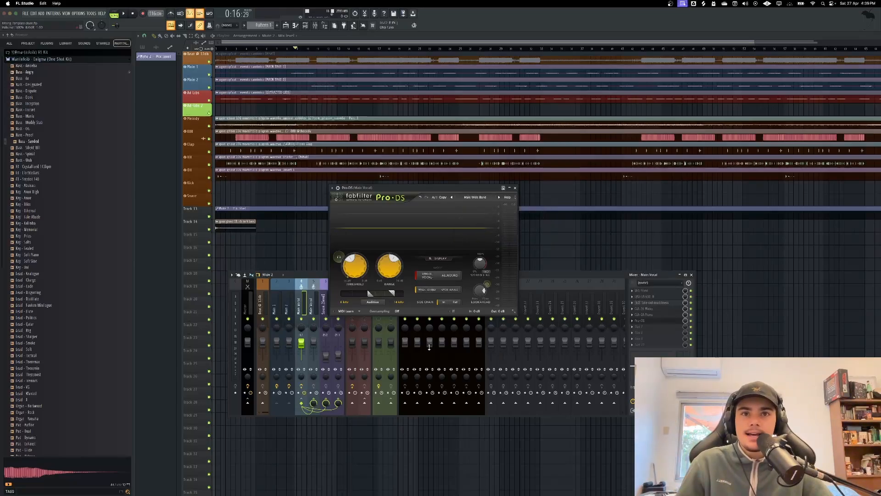
drag(394, 294, 400, 294)
click(475, 197)
click(481, 218)
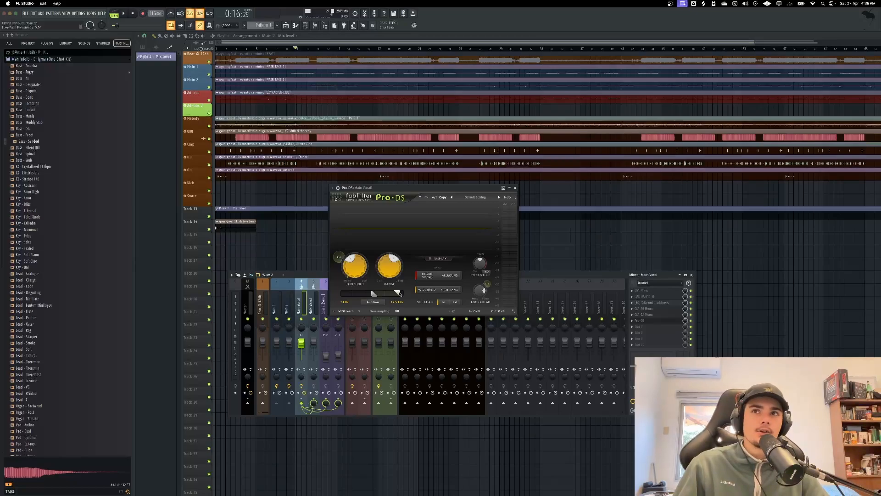
Play the song from about 0:16 to check Pro-DS's sibilance reduction on the vocal, briefly toggling the NS1 window.
key(space)
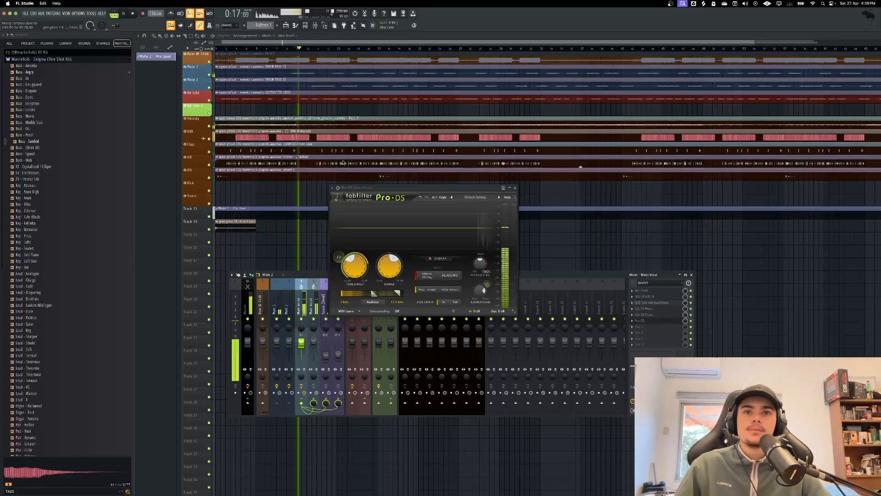
scroll(336, 156, up, 2)
scroll(336, 156, up, 3)
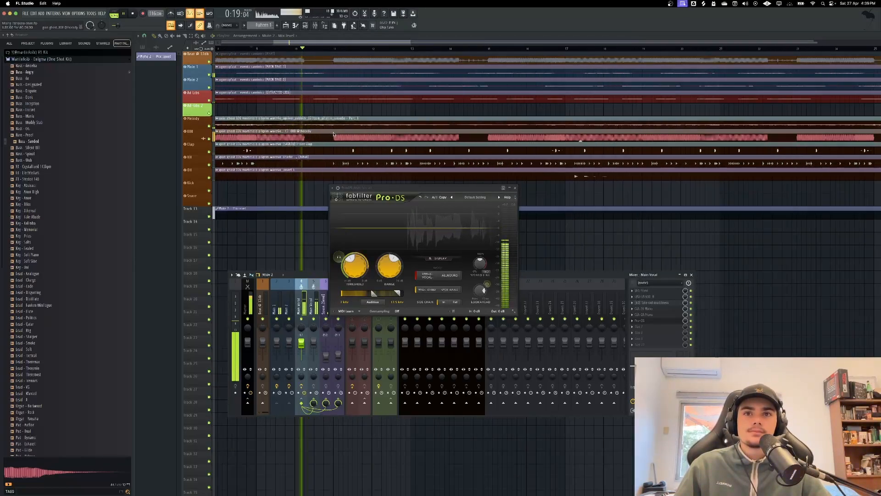
click(648, 291)
click(649, 291)
click(648, 291)
click(640, 290)
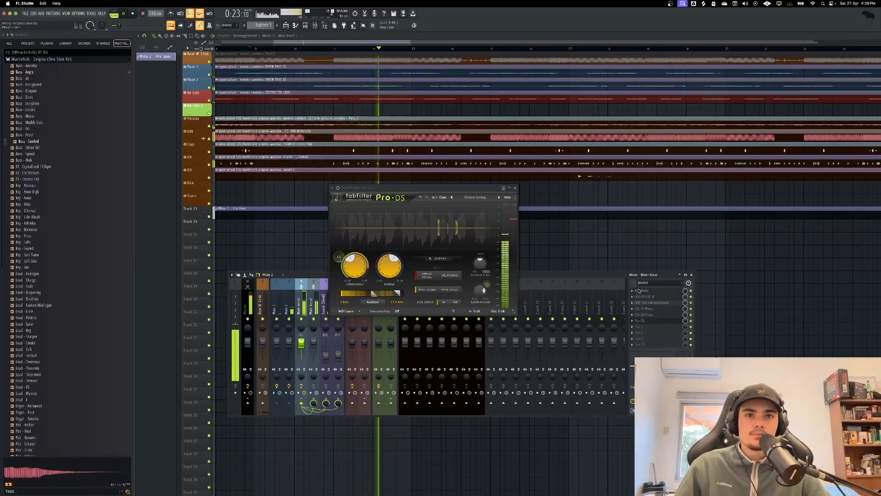
scroll(558, 234, down, 3)
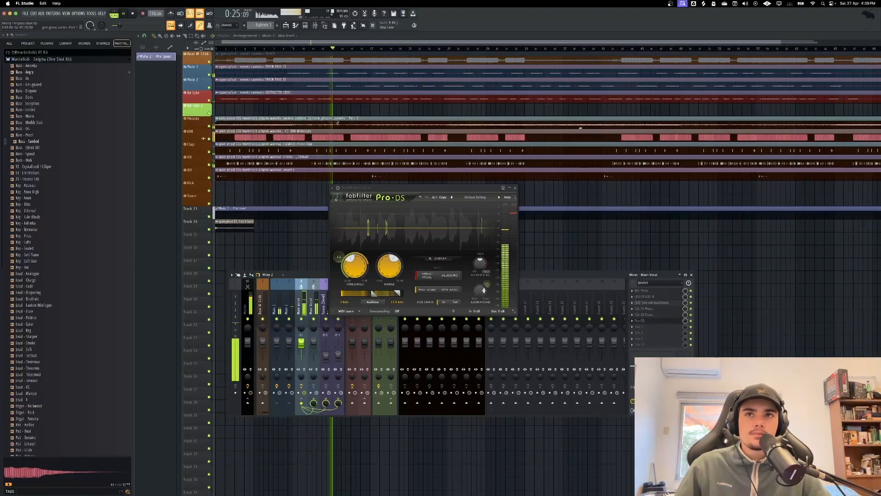
scroll(349, 124, up, 2)
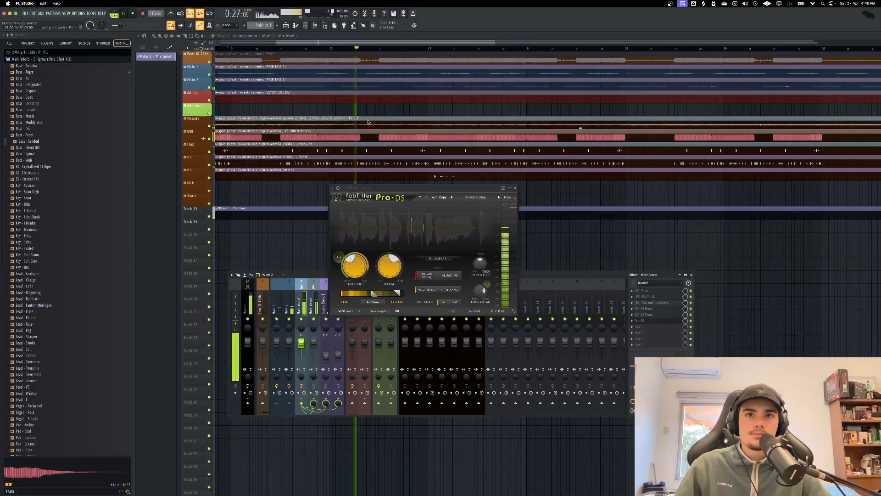
key(space)
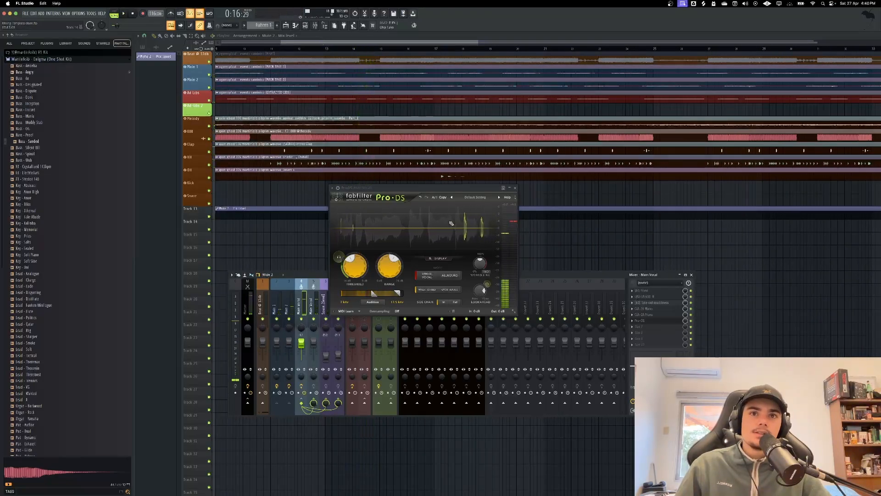
scroll(247, 126, down, 4)
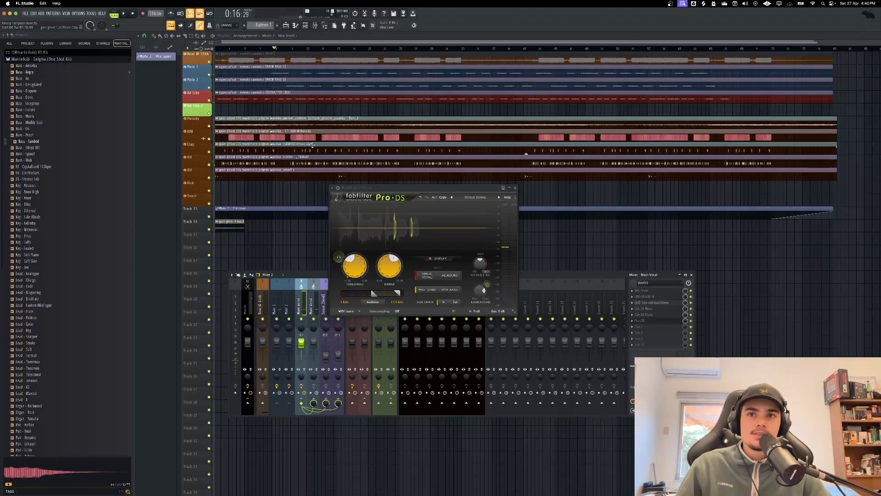
Play the song from about 0:16 with Pro-DS's audition of the detected sibilance on, turn the audition off, and close the plugin.
scroll(246, 127, up, 3)
click(338, 257)
key(space)
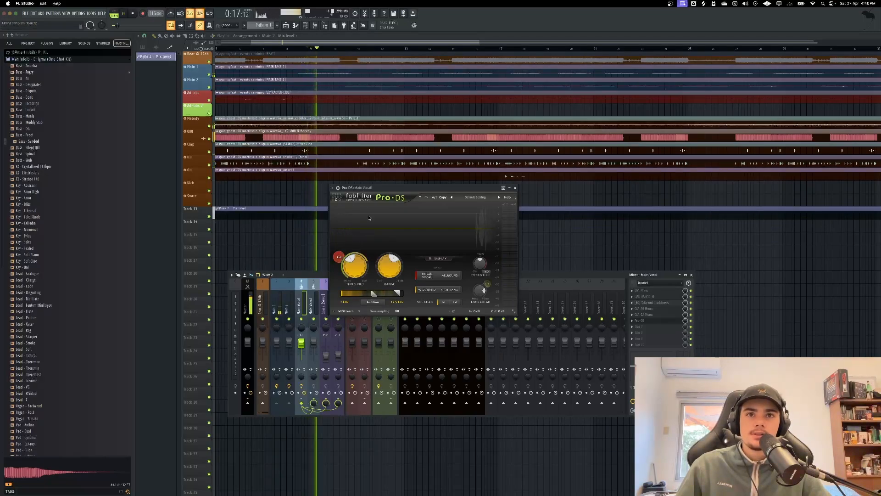
scroll(367, 89, up, 1)
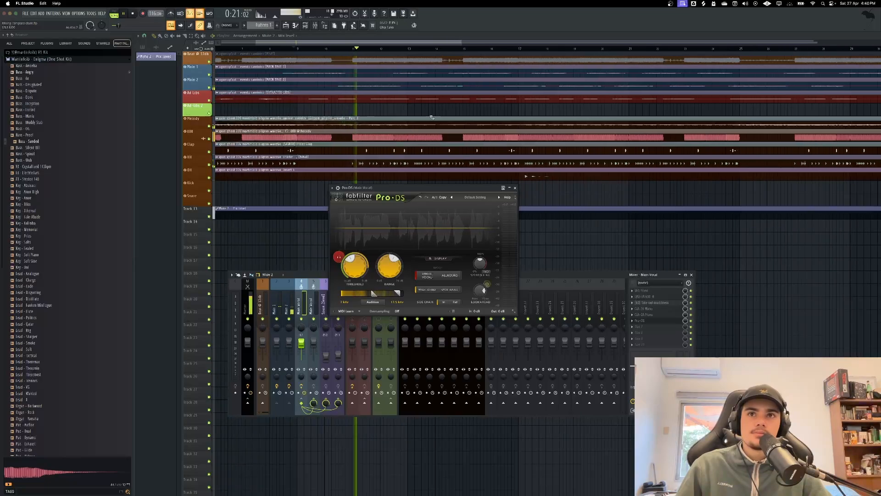
scroll(399, 122, down, 6)
scroll(395, 123, up, 4)
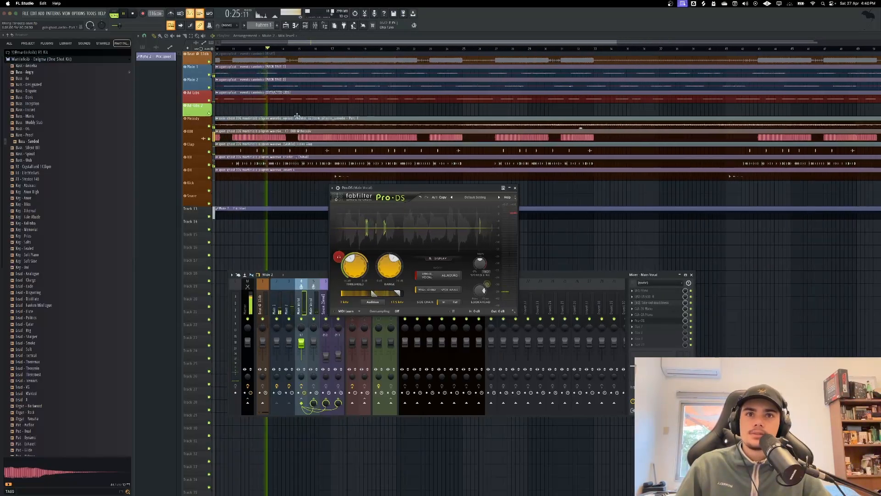
scroll(298, 120, up, 2)
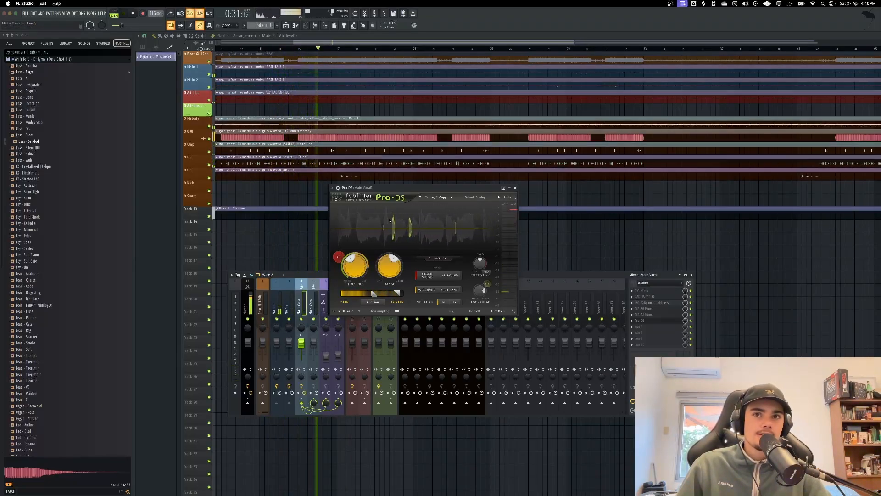
click(339, 257)
click(304, 286)
key(space)
scroll(535, 179, down, 4)
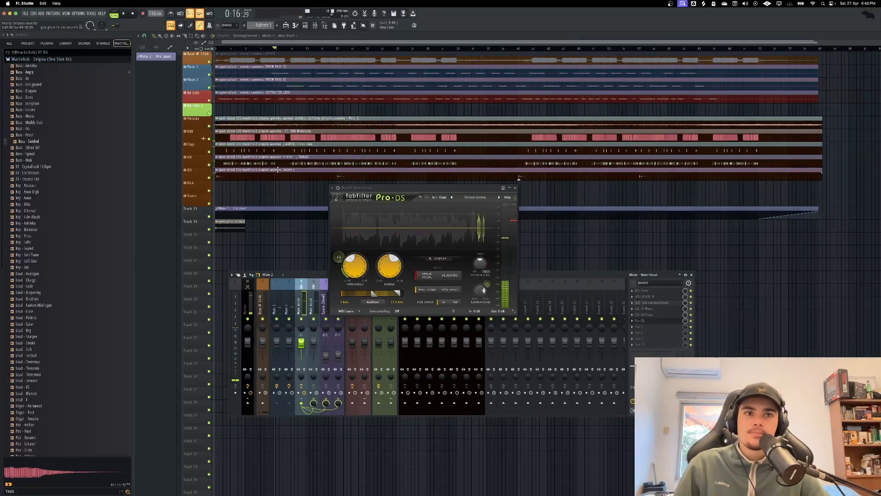
scroll(519, 179, up, 4)
click(515, 188)
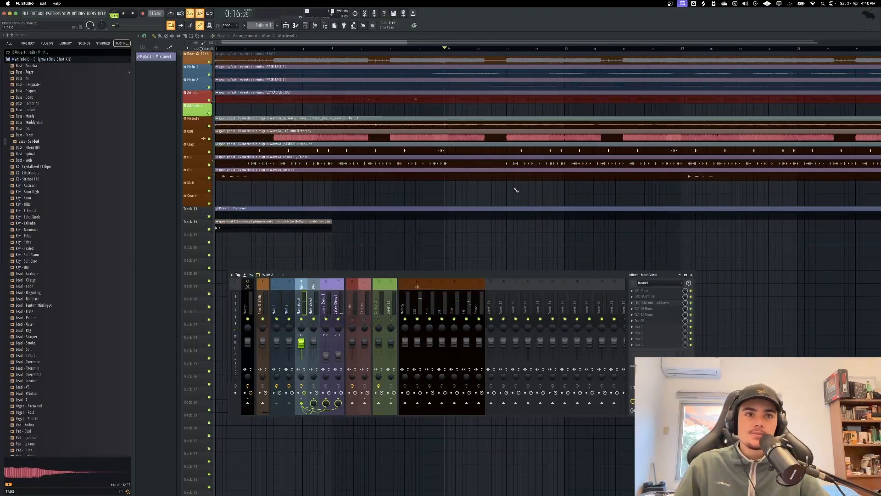
Add UAD Oxide Tape in the slot after Pro-DS on the Main Vocal and move its window over the mixer.
click(650, 331)
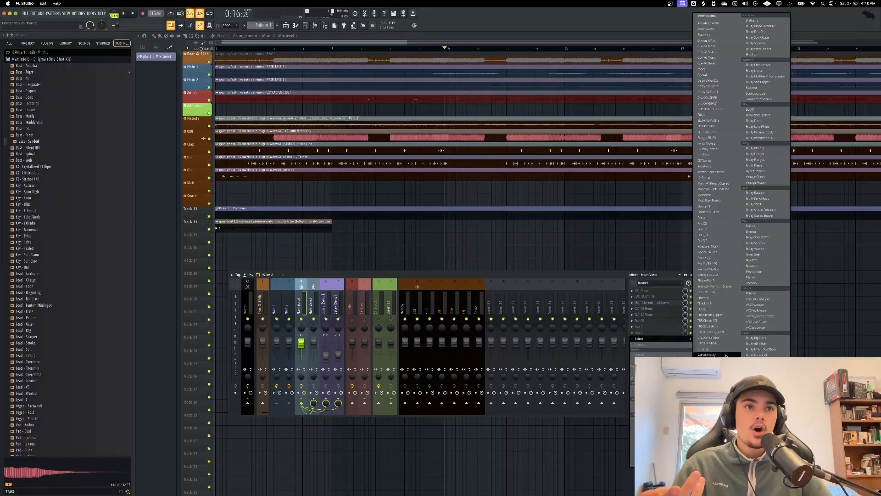
click(715, 338)
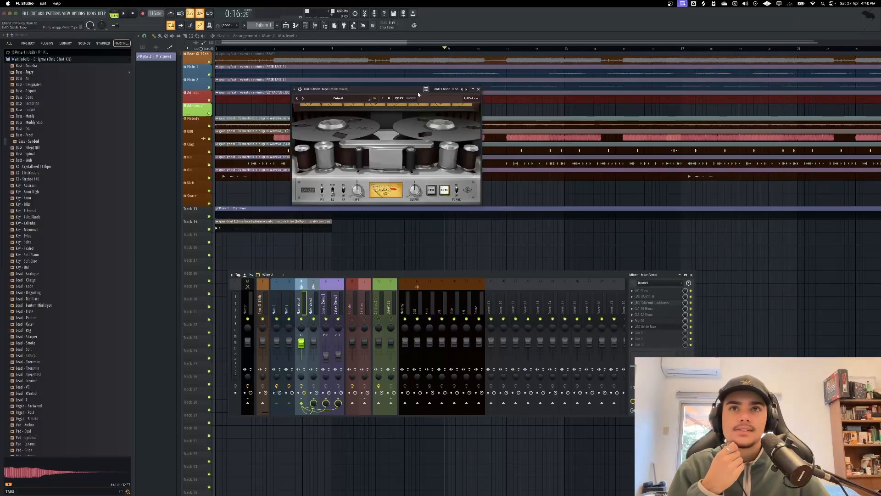
drag(406, 90, 470, 190)
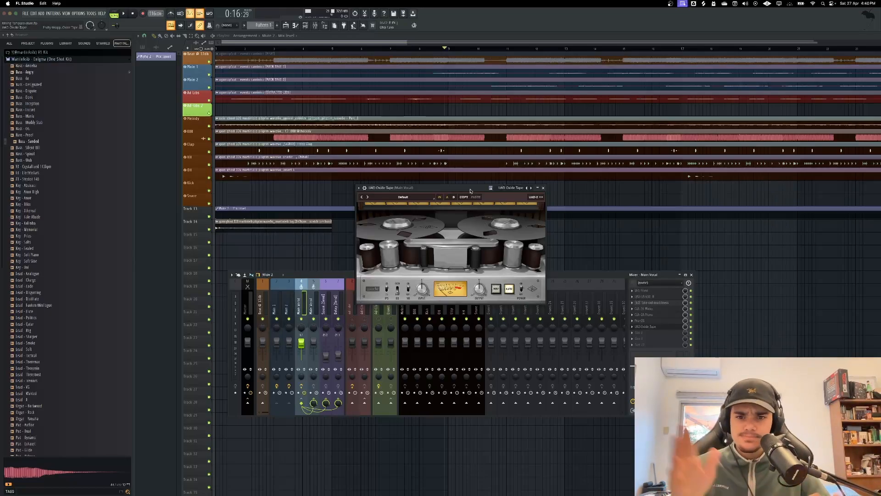
Try the Waves J37 tape plugin as an alternative after Oxide Tape, close its window, and undo the plugin insertion.
click(641, 336)
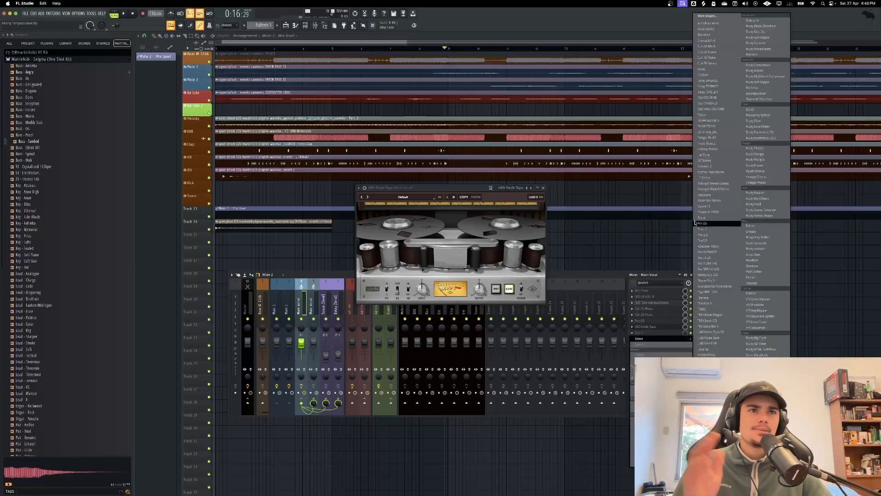
click(714, 160)
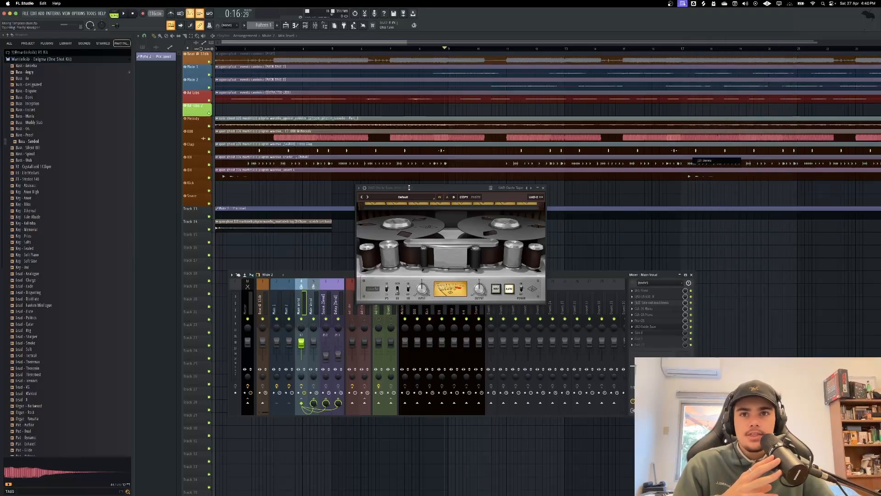
click(589, 139)
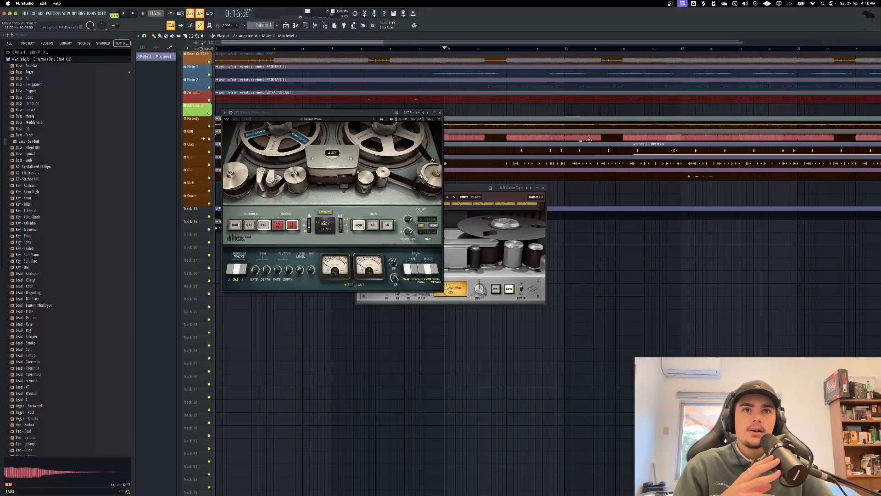
click(440, 112)
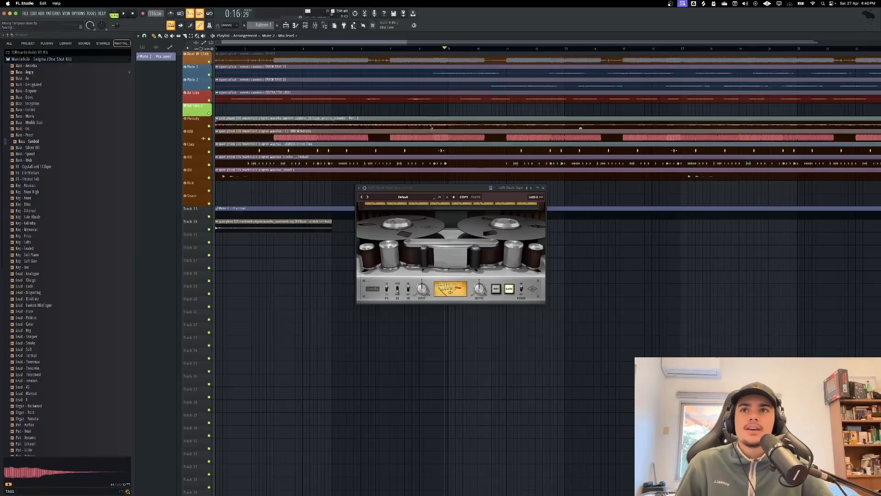
scroll(307, 140, down, 7)
key(super+z)
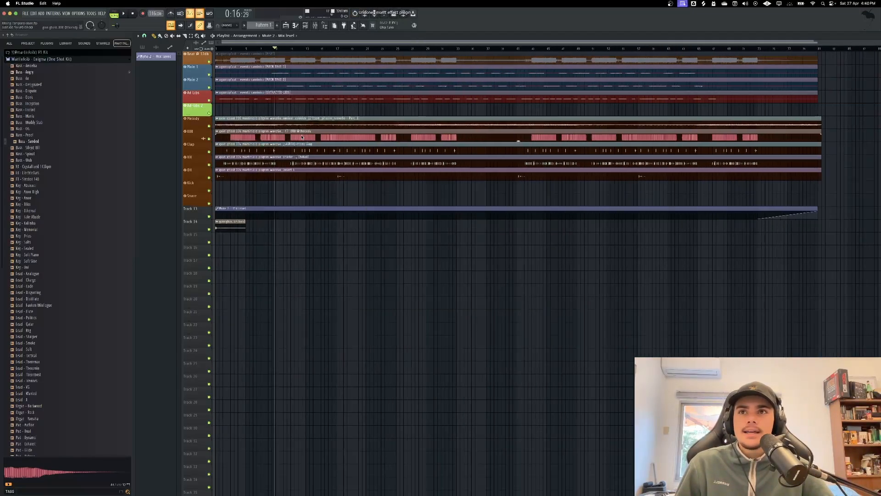
Load the preset file "[TAPE] Oxide Tape settings.fst" from Finder into the Main Vocal slot after Pro-DS and close the plugin window.
click(315, 25)
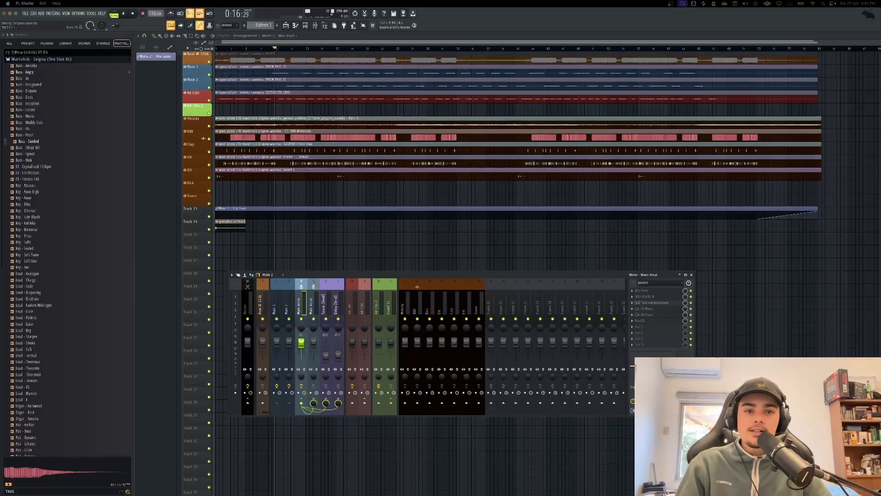
drag(534, 495, 420, 212)
double_click(403, 256)
click(416, 268)
drag(405, 279, 637, 328)
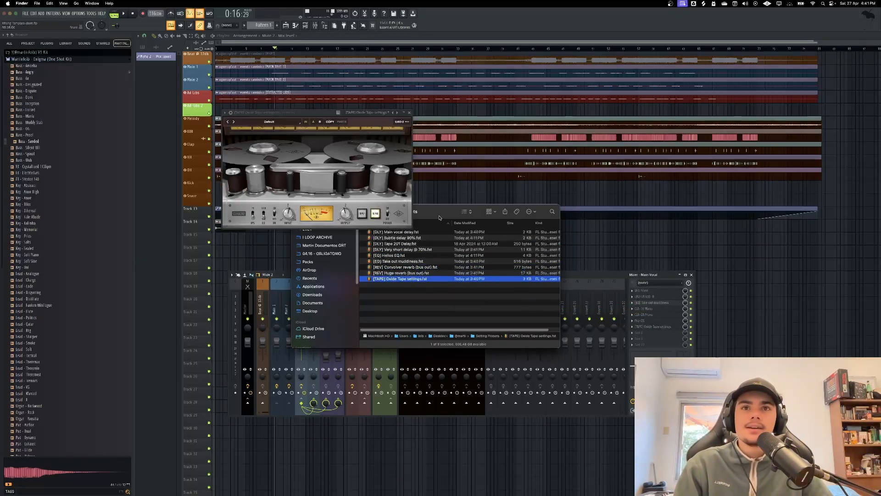
click(410, 113)
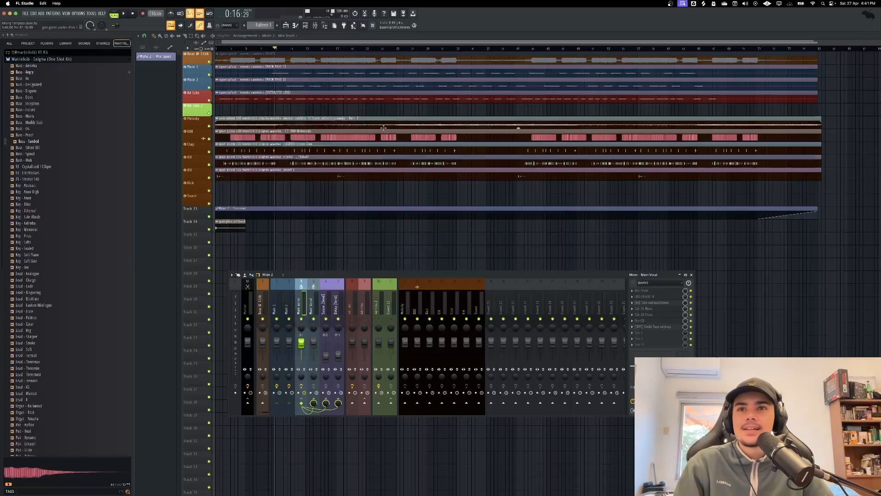
Play the song from about 0:16 to about 0:33 to hear the Oxide Tape preset on the vocal.
key(space)
key(Page_Up)
key(Page_Up)
key(Page_Up)
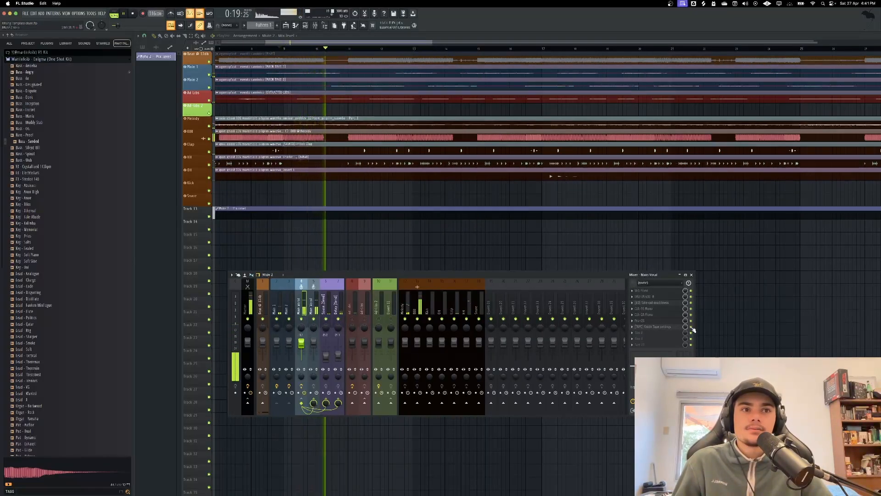
scroll(457, 190, down, 3)
key(Page_Down)
key(Page_Up)
key(Page_Up)
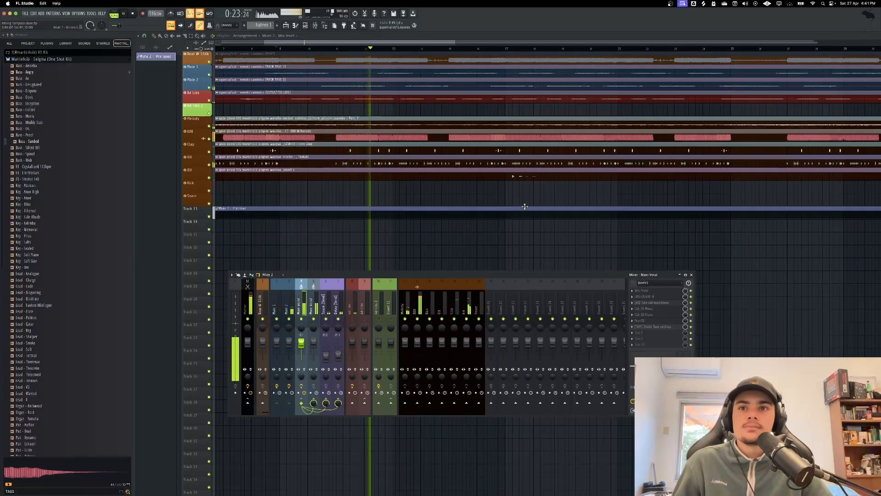
scroll(580, 179, down, 3)
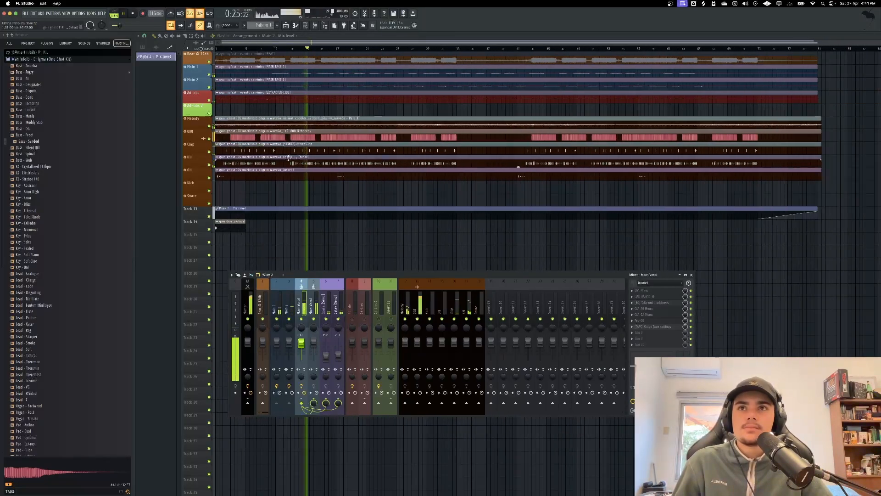
scroll(580, 154, up, 3)
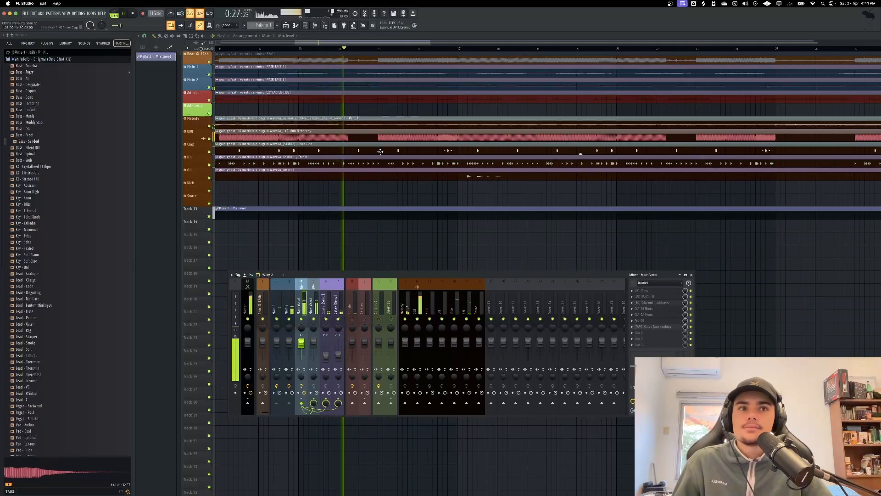
scroll(381, 151, down, 4)
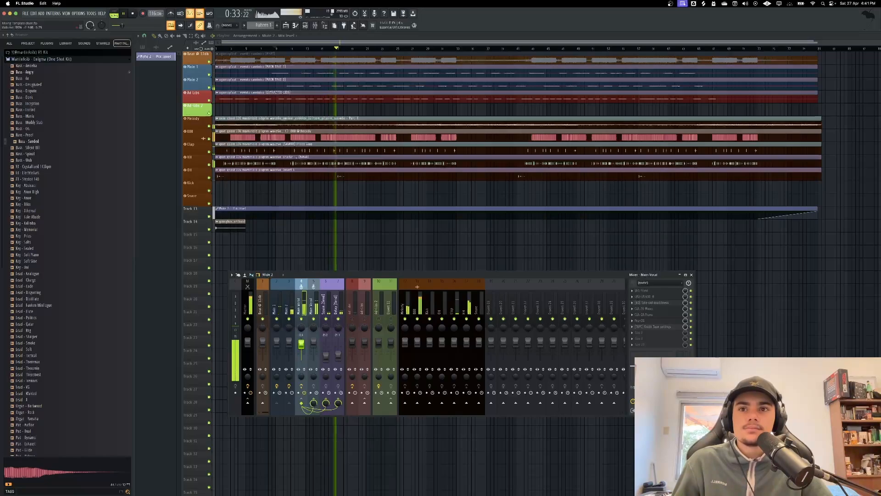
key(space)
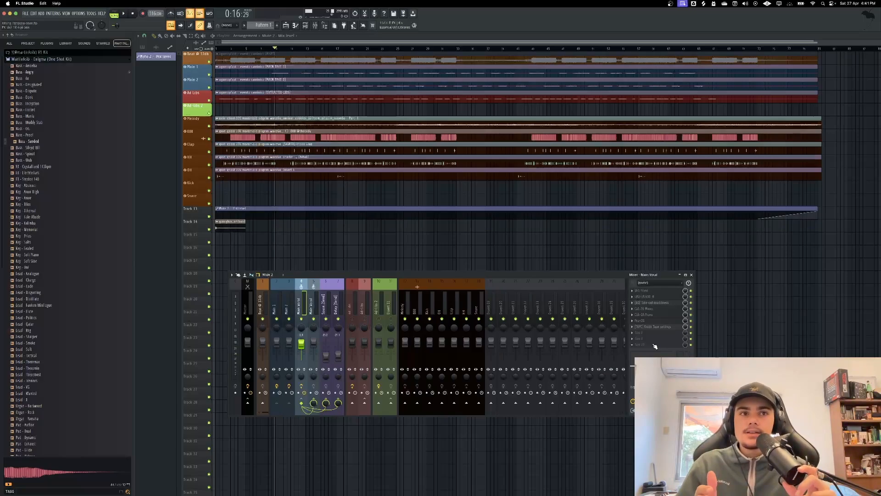
Add UAD Helios Type 69 in the slot after the Oxide Tape preset on the Main Vocal.
click(651, 338)
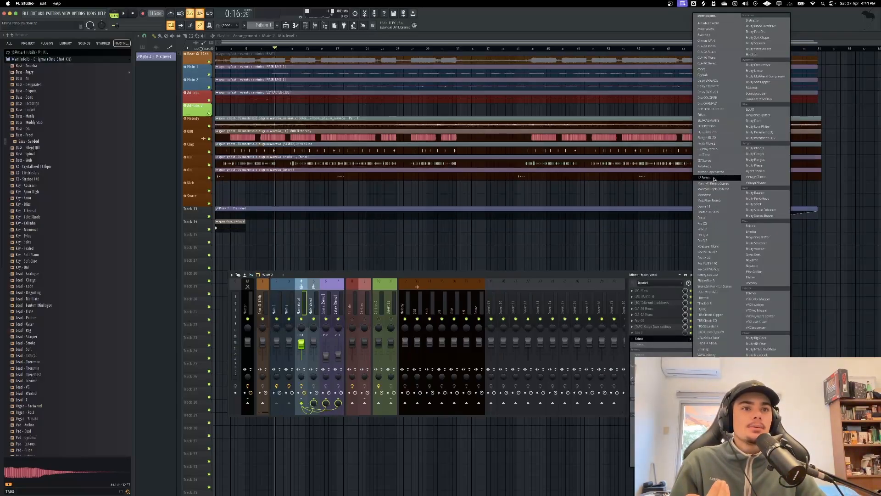
click(722, 332)
drag(403, 195, 518, 178)
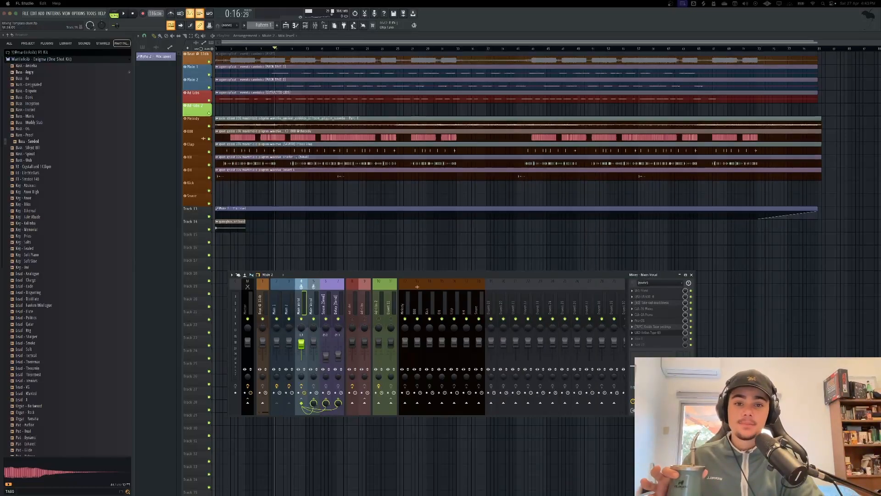
Switch to Safari, examine the Tape Op review of the Helios Type 69 and the Helios Electronics site, and close the browser window.
drag(563, 495, 580, 100)
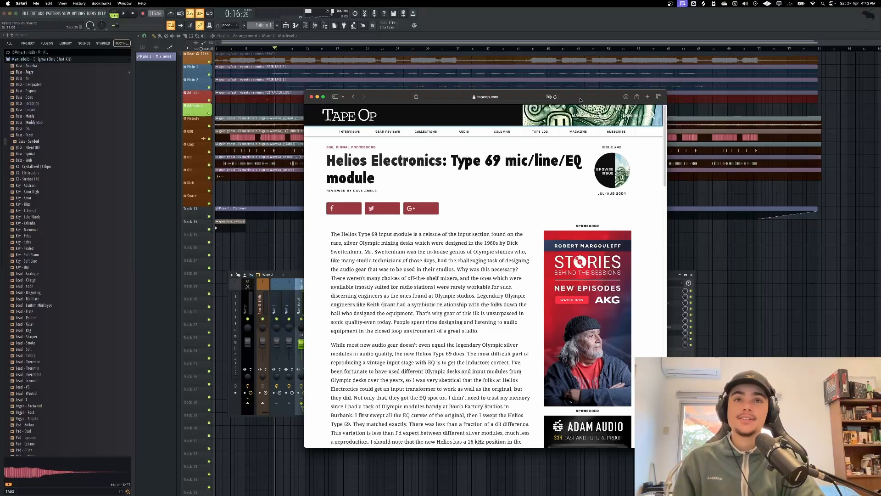
click(346, 160)
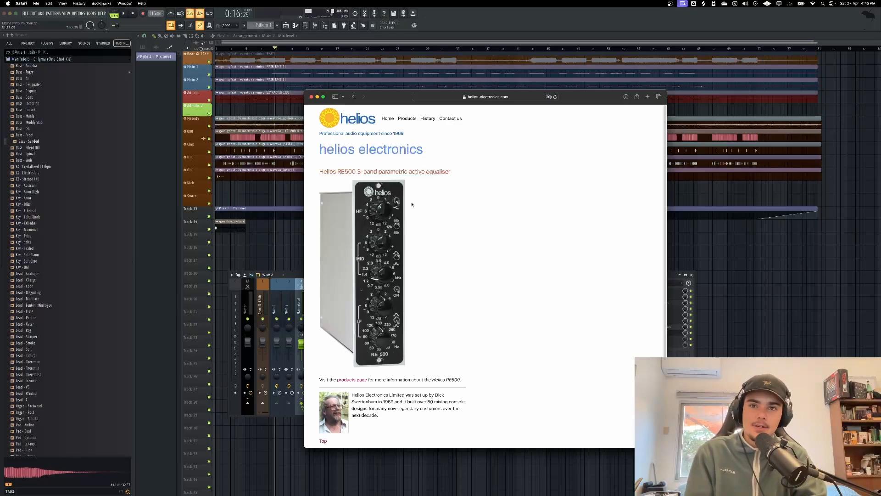
scroll(386, 212, down, 2)
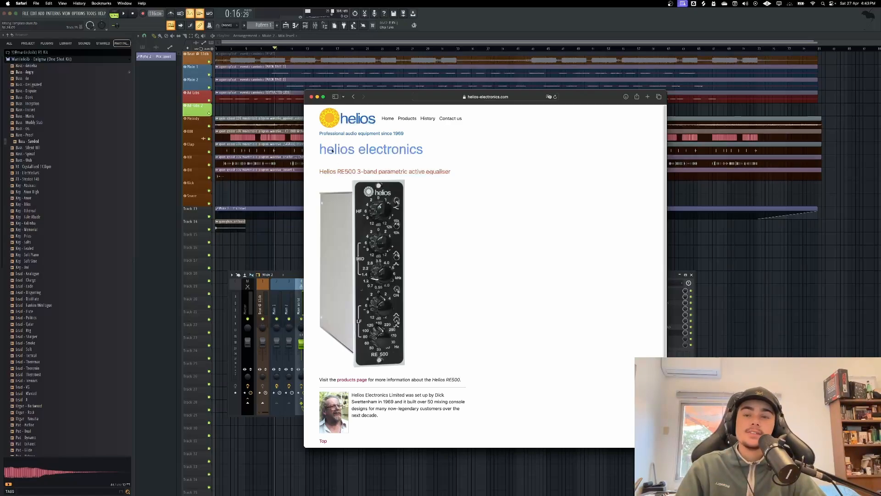
click(311, 96)
Reopen the Helios Type 69 on the Main Vocal and place its window over the mixer.
click(647, 333)
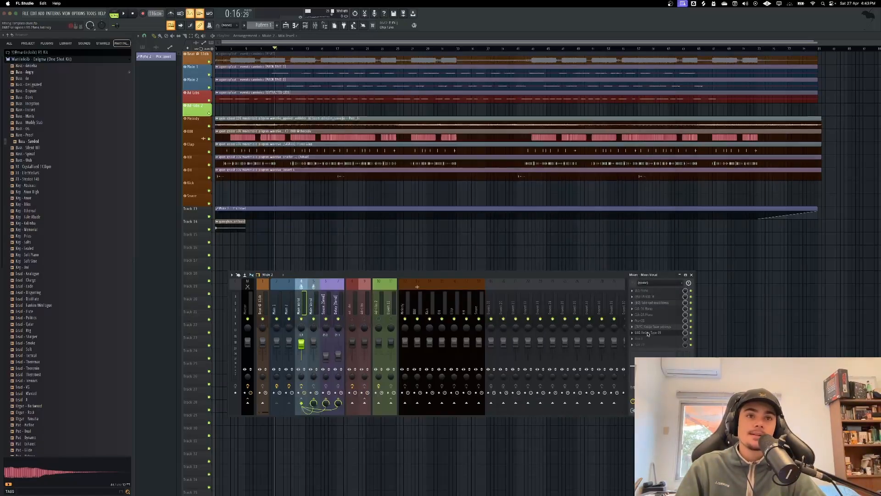
drag(511, 174, 420, 145)
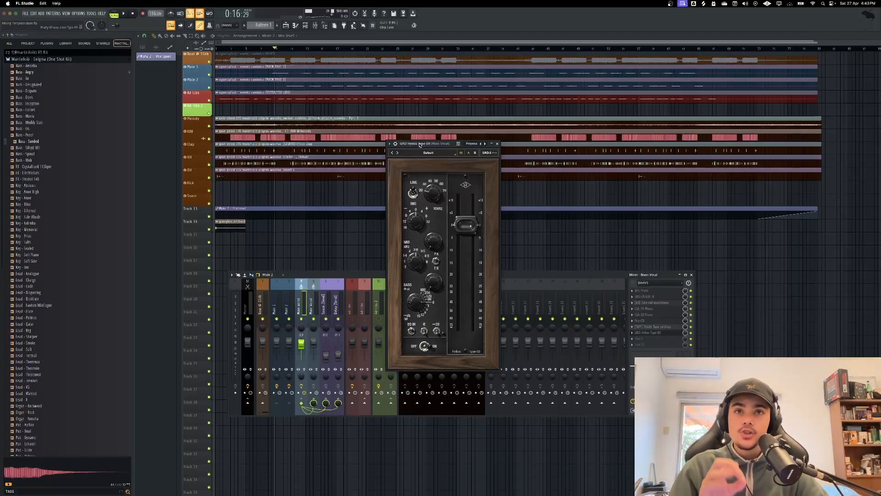
drag(419, 145, 417, 178)
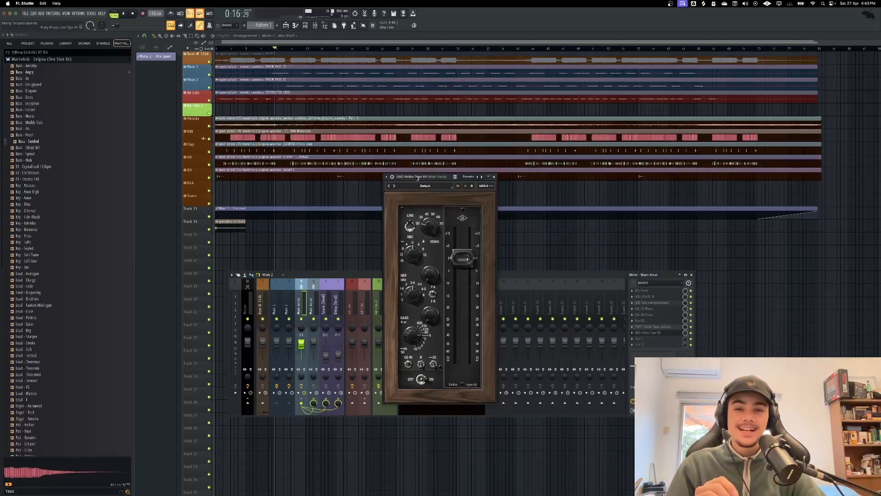
Search the effect plugins for "api", add the API-550B Mono after the Helios Type 69, and place its window beside the Helios.
click(659, 336)
click(716, 16)
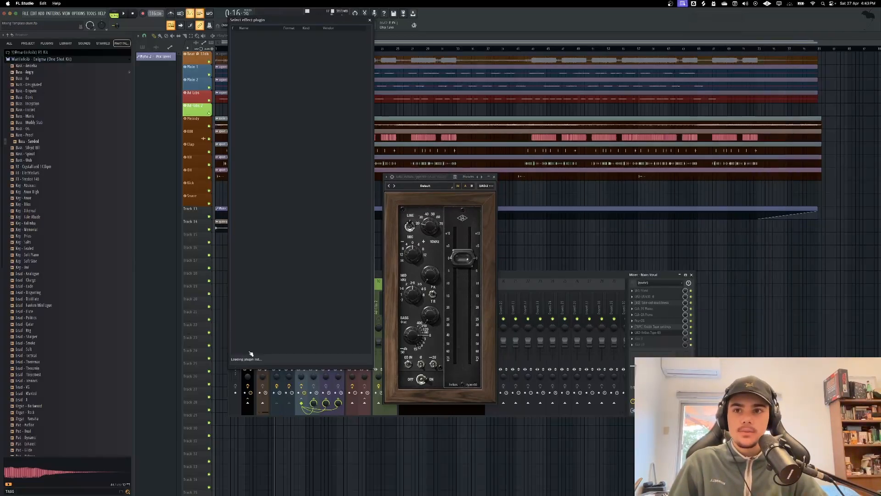
click(308, 360)
text(api)
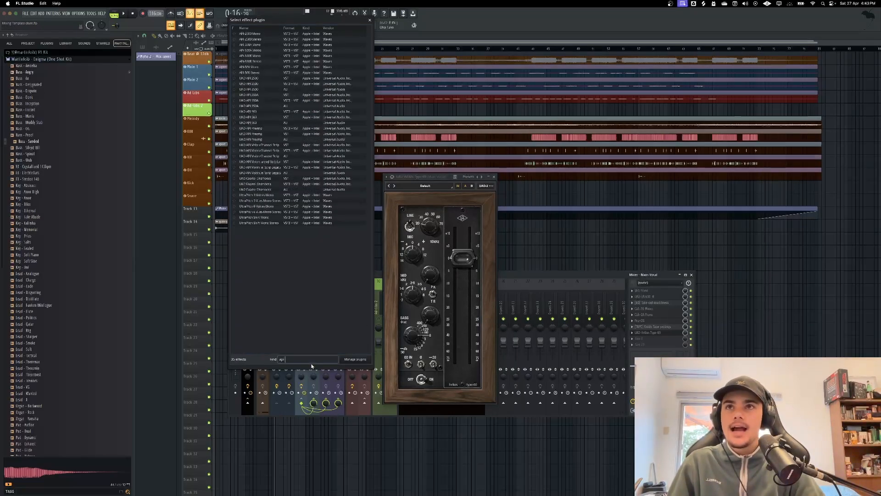
click(261, 56)
double_click(259, 56)
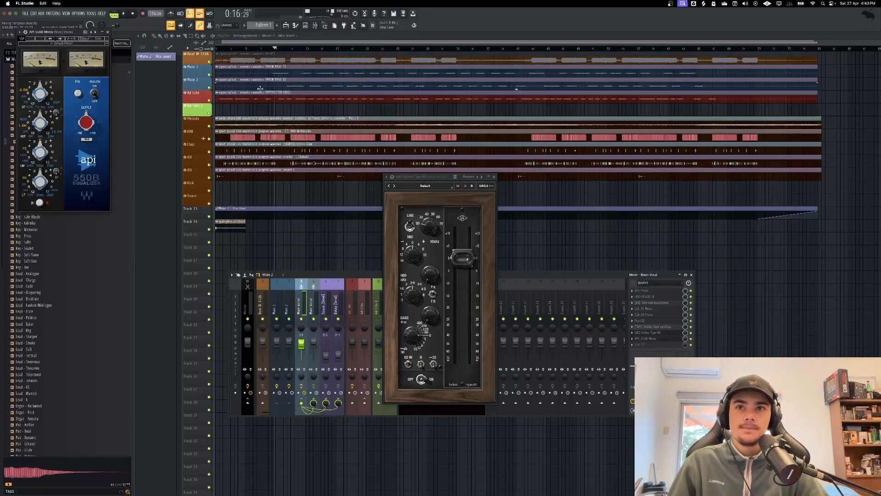
drag(48, 33, 529, 175)
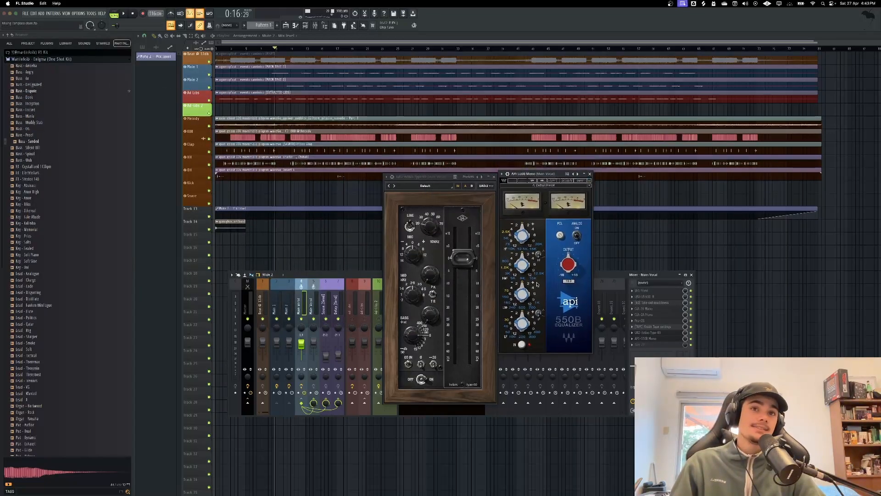
Remove the API-550B Mono from its effect slot after the Helios Type 69 on the Main Vocal.
mouse_move(531, 263)
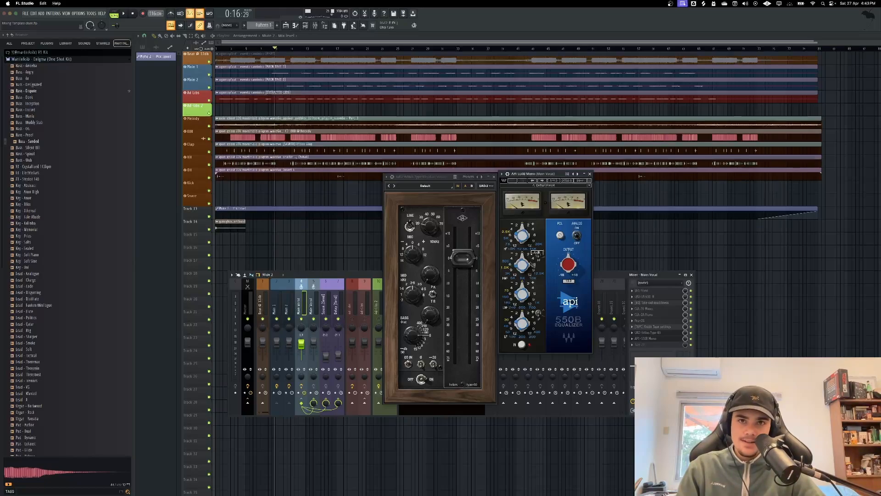
click(632, 338)
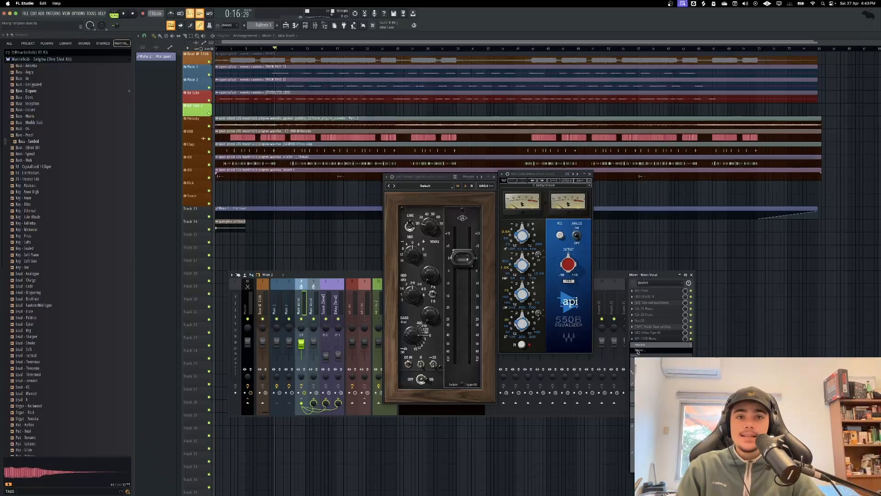
click(639, 352)
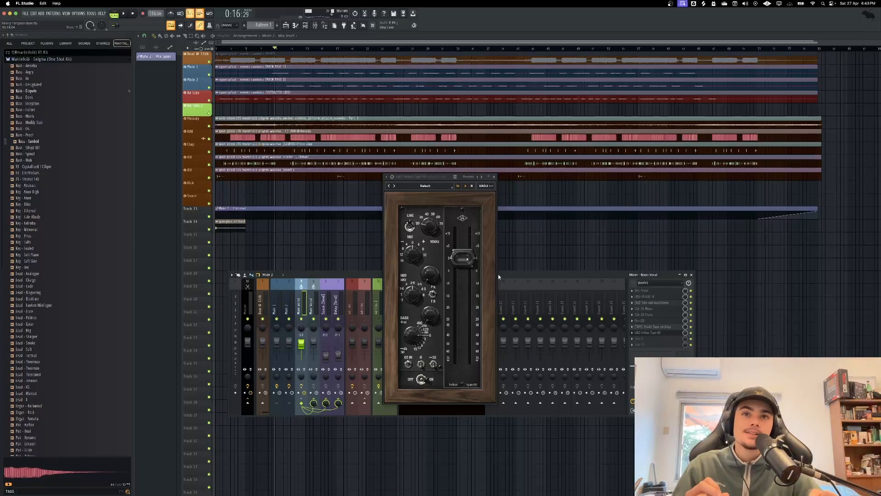
Play the song while fine-tuning the Main Vocal level and the bass control of the Helios Type 69.
key(space)
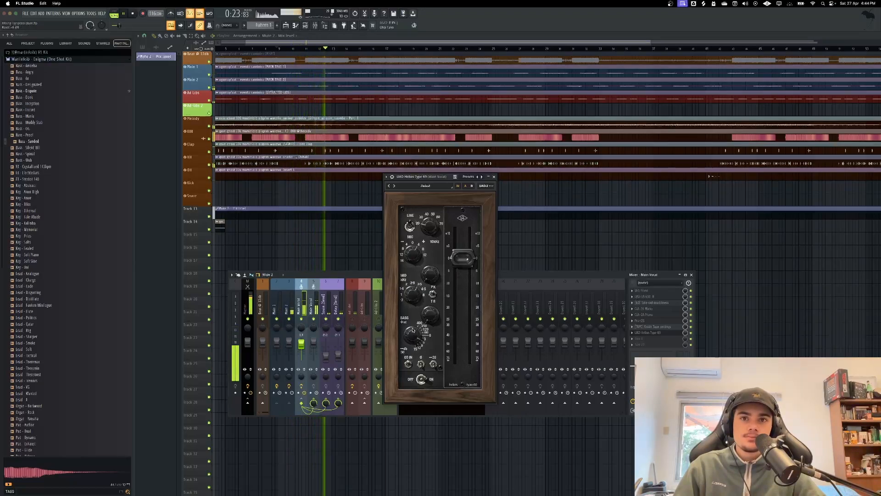
drag(301, 343, 301, 345)
click(326, 318)
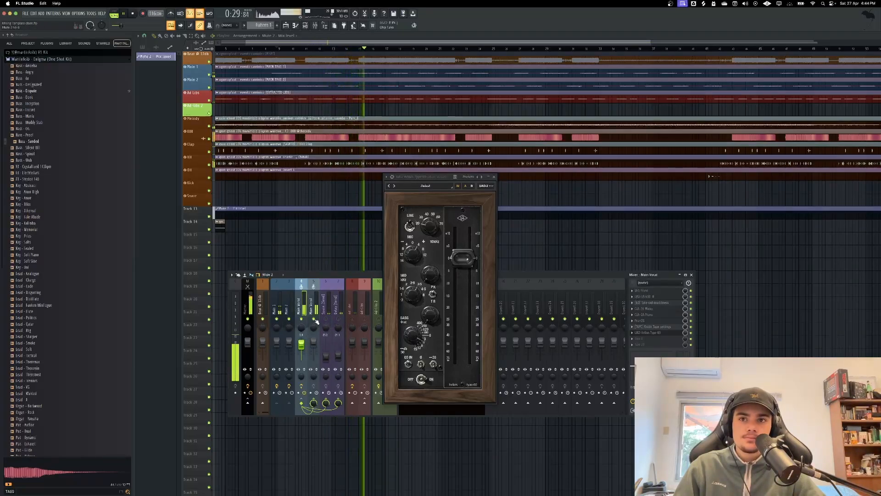
drag(407, 340, 407, 337)
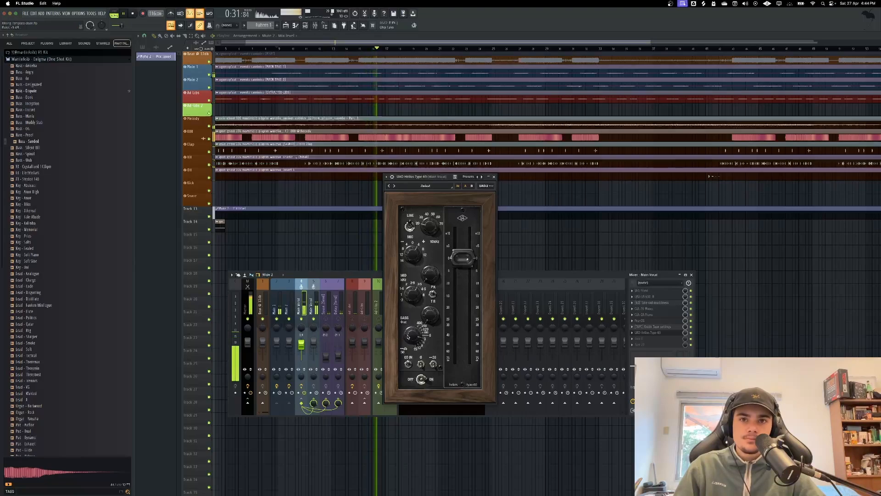
Close the Helios Type 69 window and restart song playback to listen to the Main Vocal chain.
click(494, 176)
key(space)
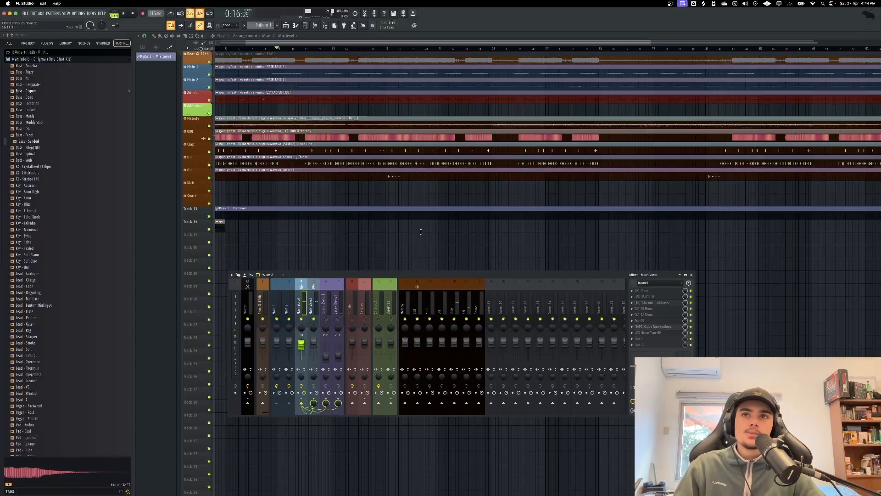
key(space)
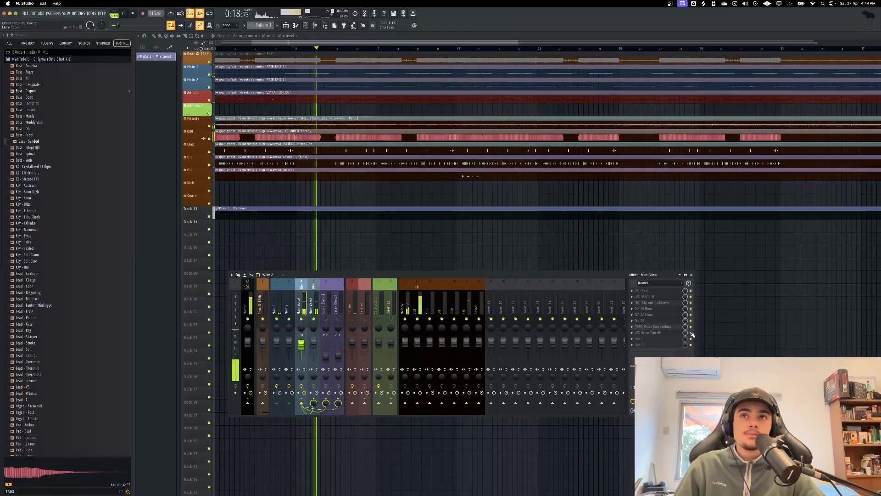
Stop playback and open the UAD Helios Type 69 on the Main Vocal track to examine its bass controls.
scroll(580, 154, down, 4)
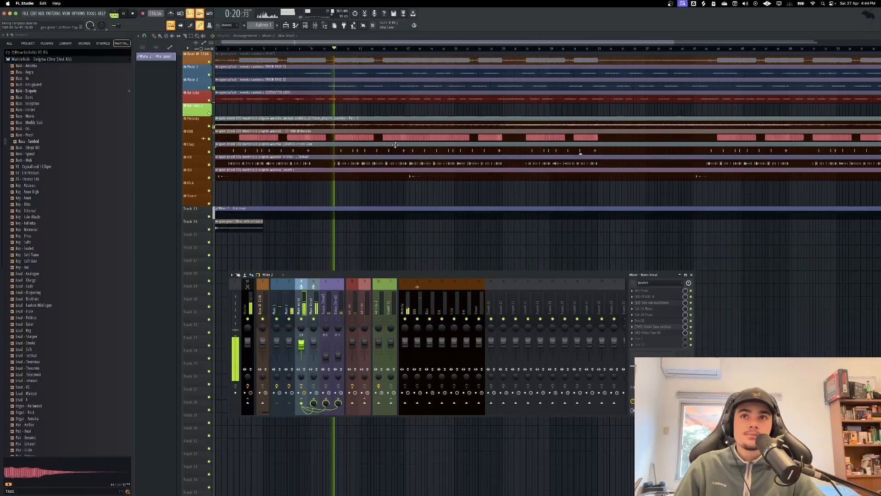
scroll(395, 145, up, 3)
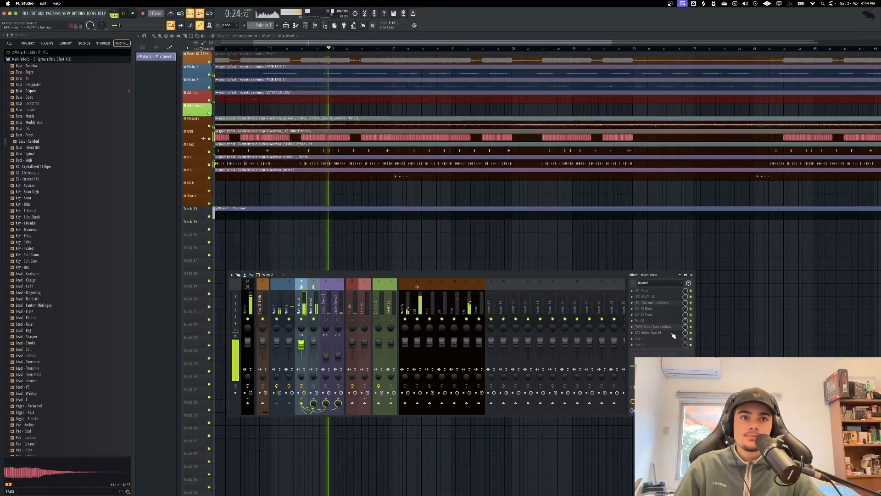
click(671, 334)
key(space)
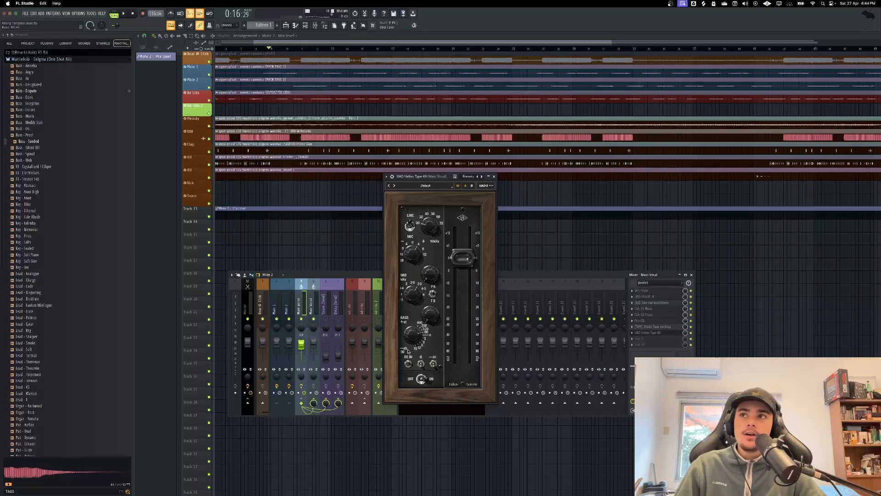
drag(410, 331, 428, 323)
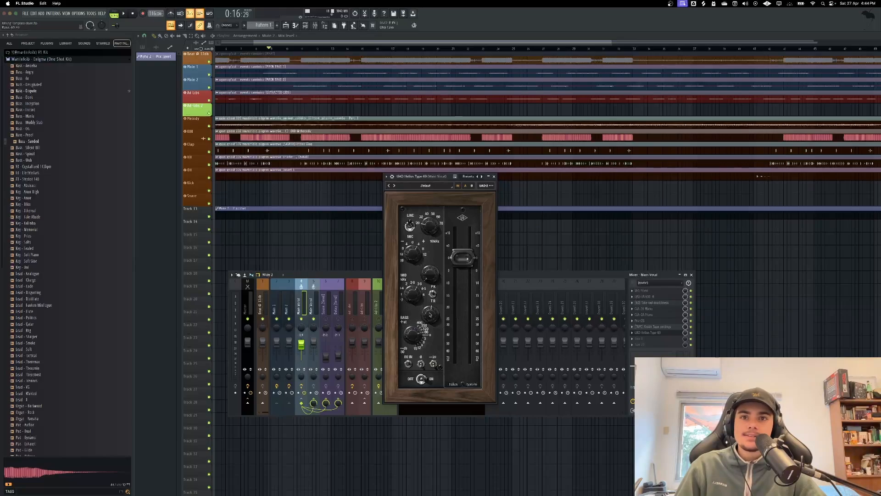
drag(430, 316, 425, 359)
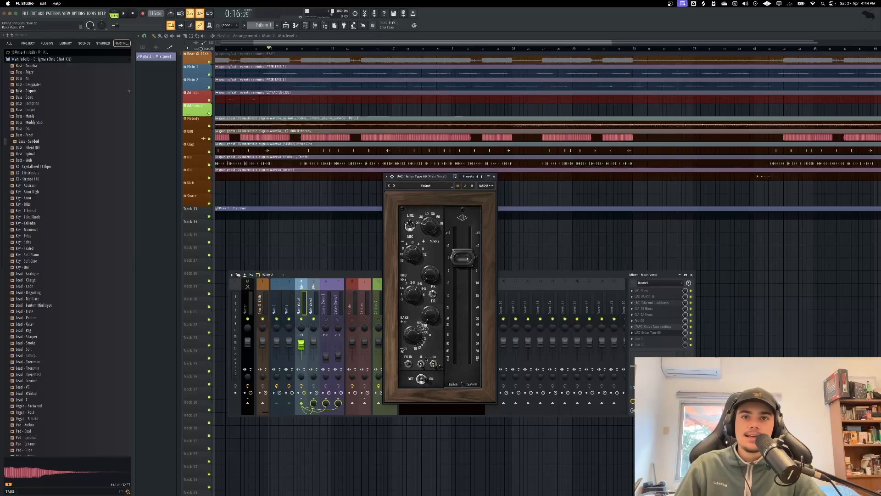
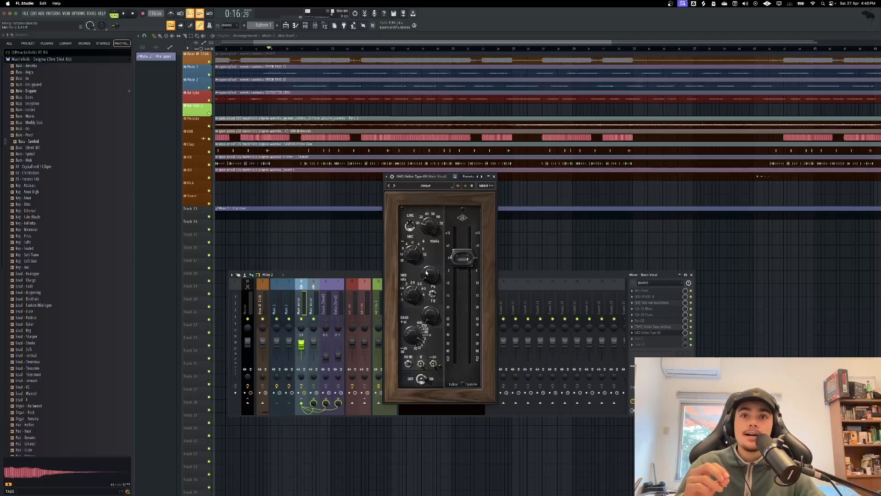
Audition the Main Vocal through the Helios Type 69 and examine its 10 kHz and mid controls.
key(space)
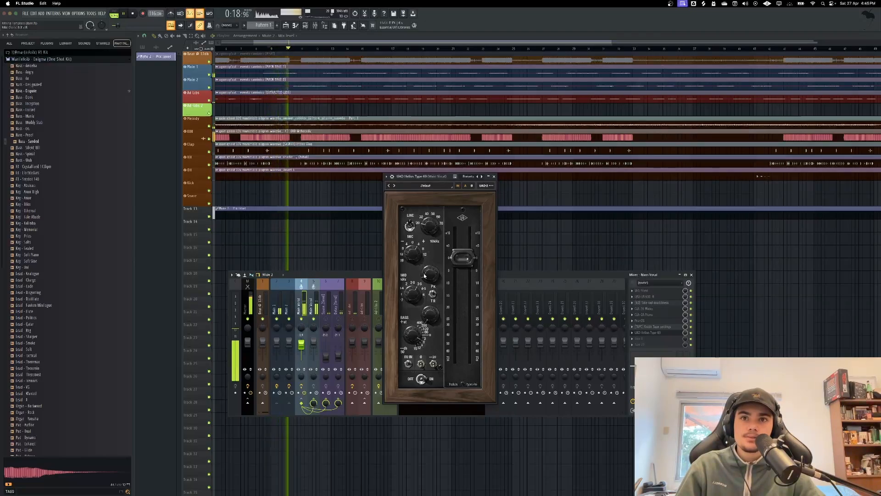
key(space)
drag(427, 226, 412, 251)
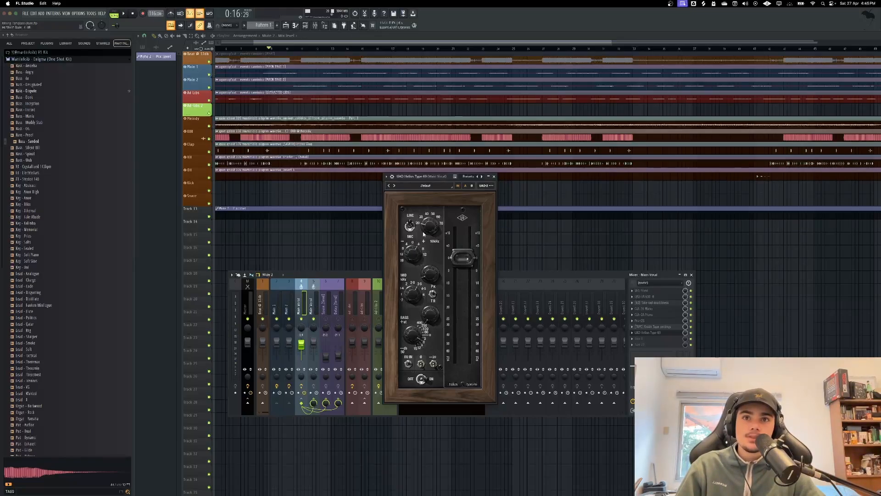
drag(411, 259, 411, 251)
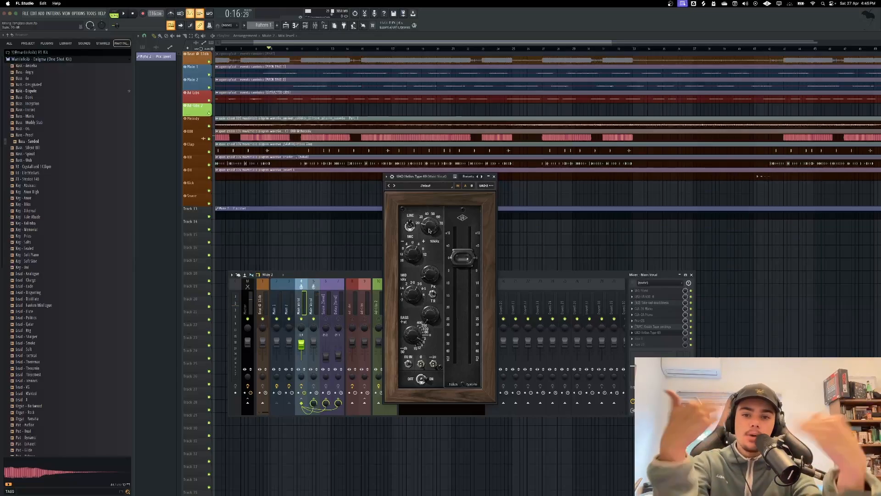
key(space)
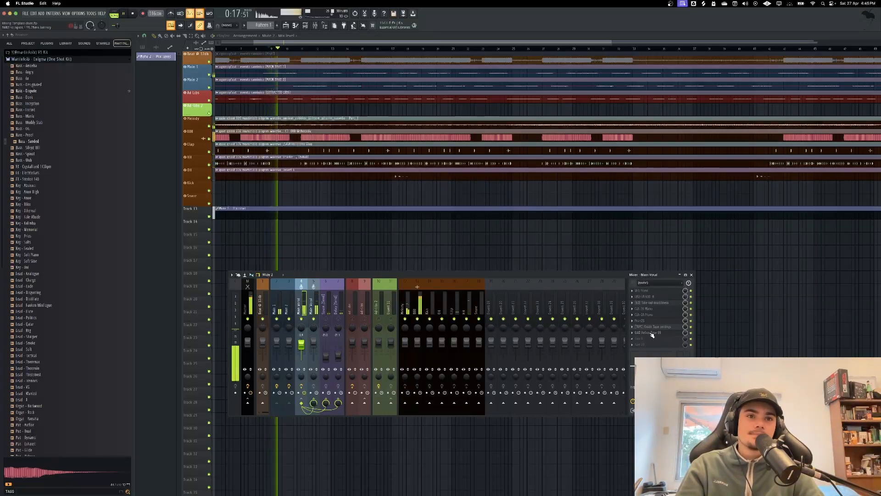
key(space)
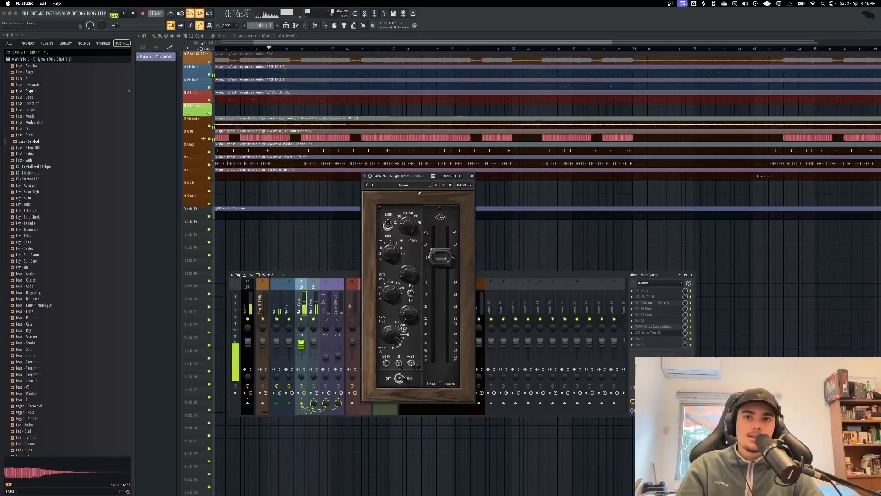
Load a Fruity parametric EQ 2 in the slot after the Helios Type 69 and remove it again.
click(658, 339)
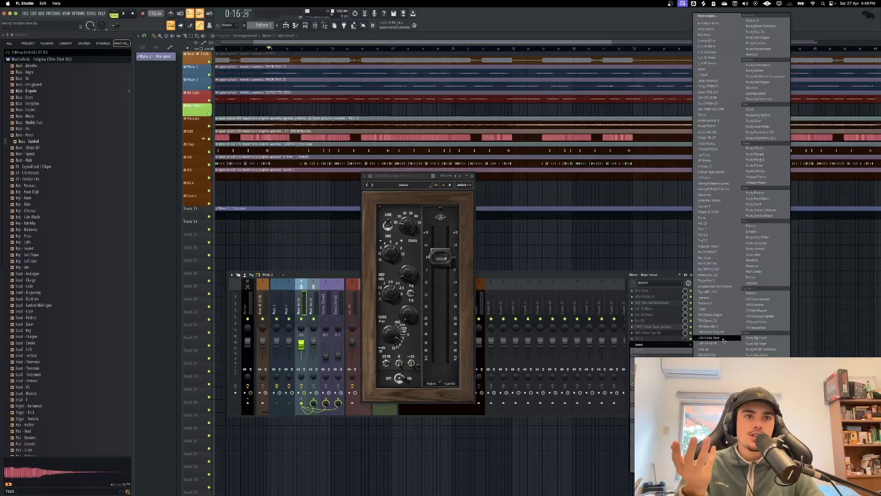
click(762, 138)
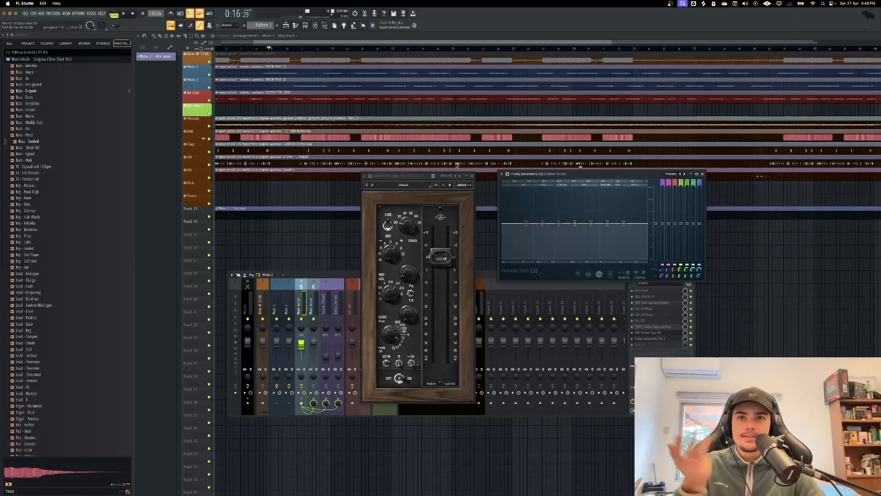
drag(569, 175, 549, 179)
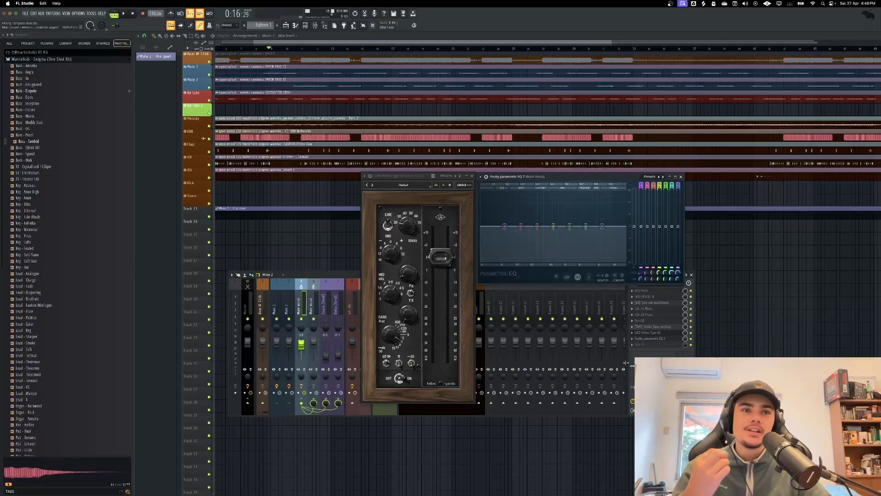
click(632, 338)
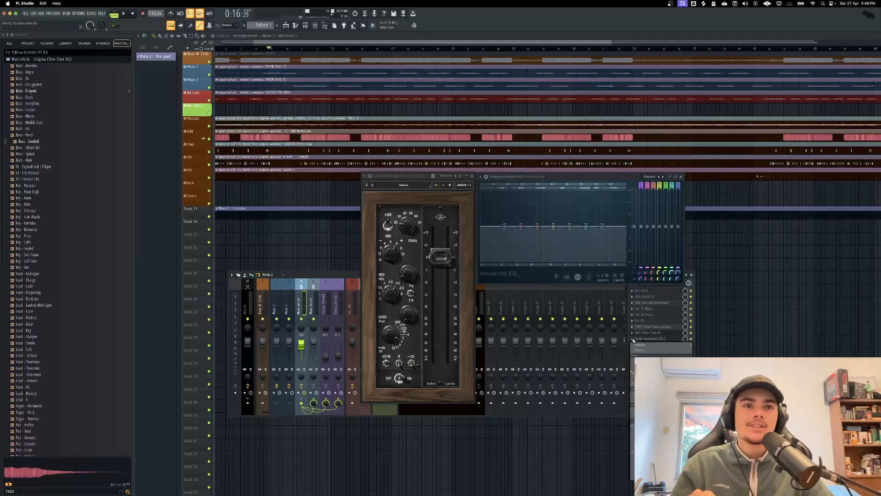
click(641, 350)
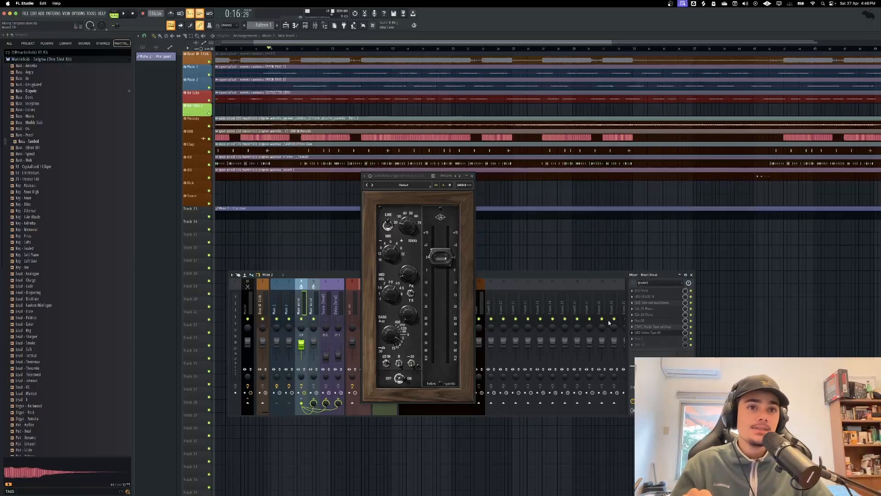
Review the NS1 Mono noise suppressor, UAD UA 610-B preamp and mud-removing EQ settings on the Main Vocal.
drag(659, 274, 673, 258)
click(669, 274)
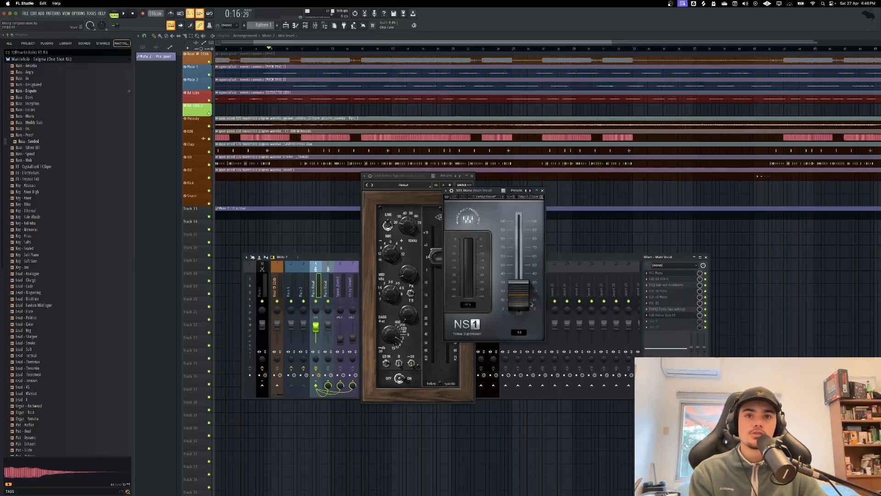
click(542, 191)
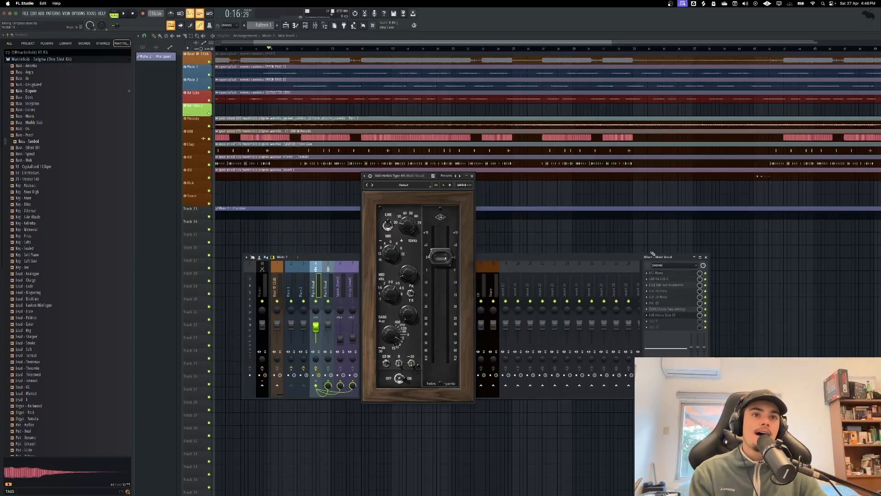
click(661, 279)
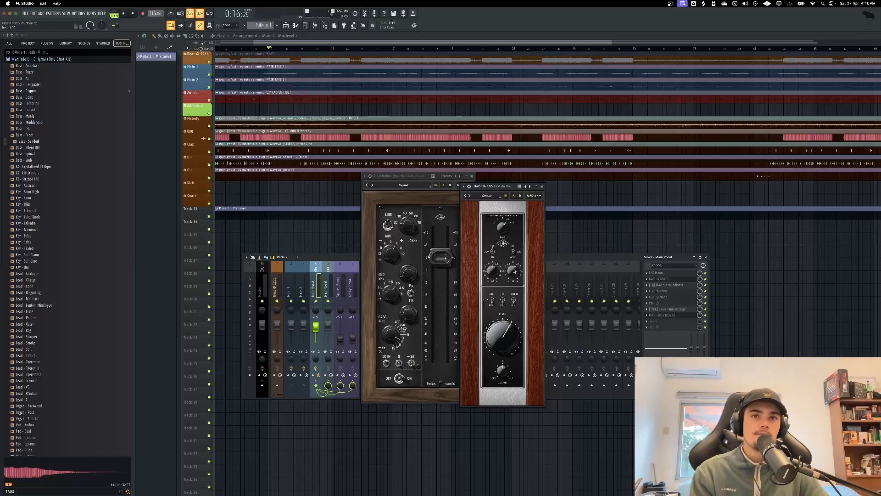
click(542, 186)
click(671, 285)
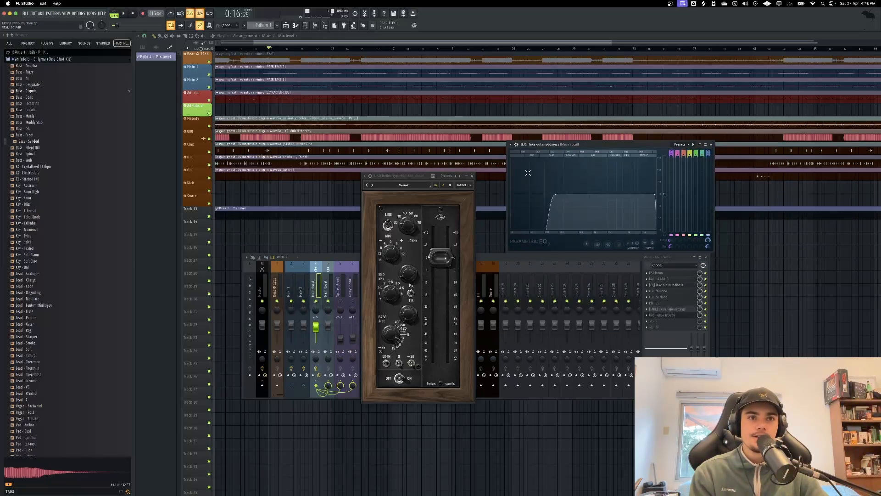
click(711, 145)
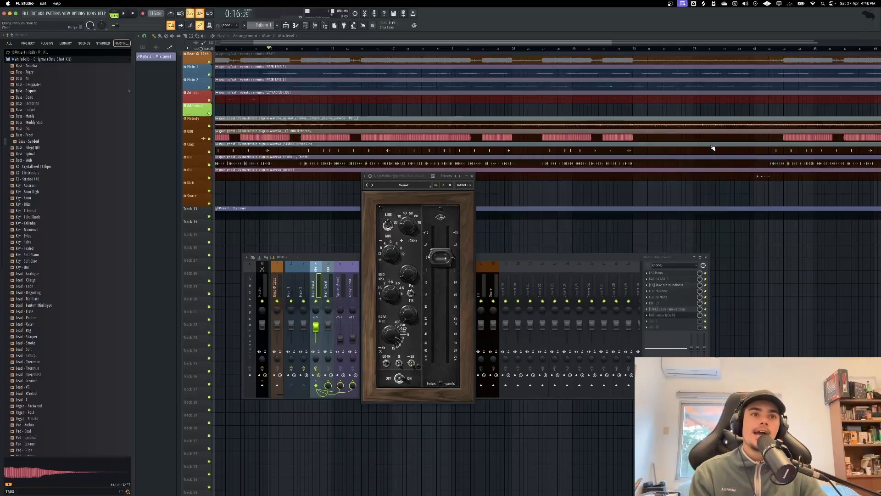
Review the CLA-76 and CLA-2A compressors and the Pro-DS de-esser in the Main Vocal chain.
click(671, 292)
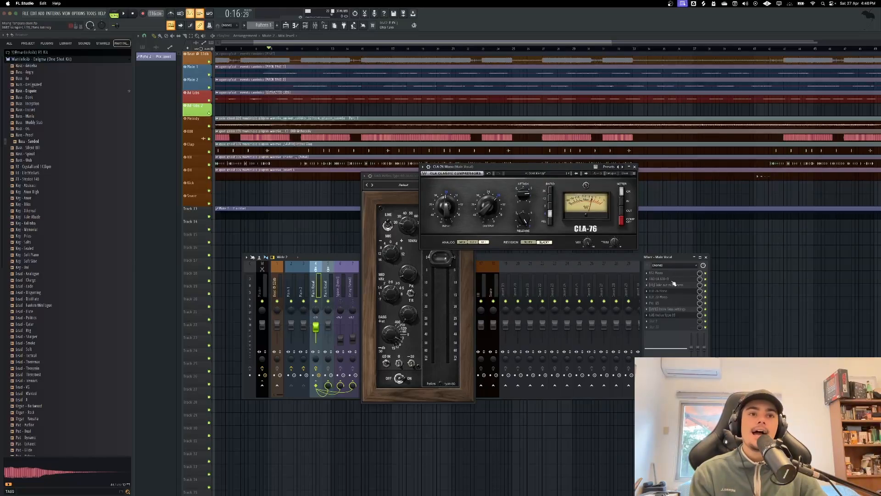
click(656, 291)
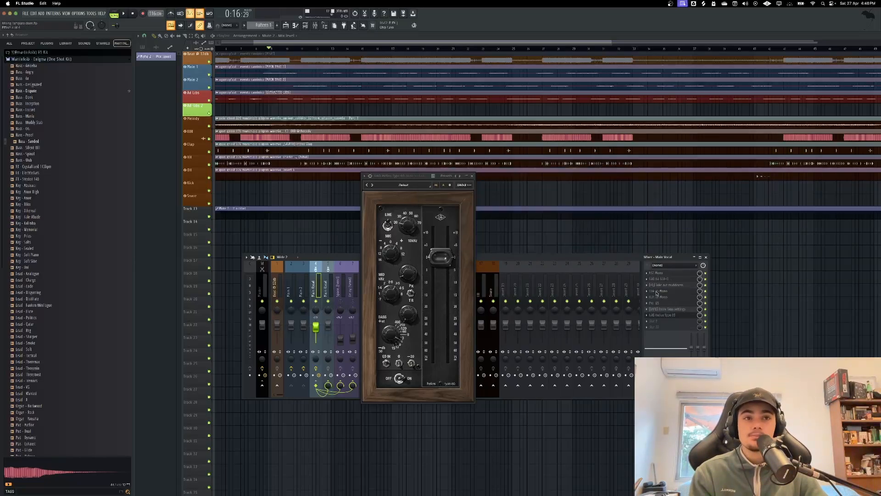
click(659, 297)
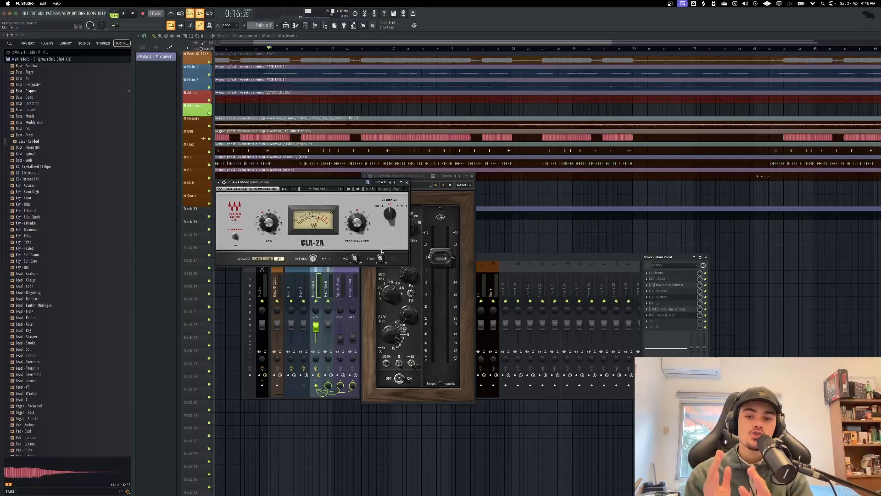
click(407, 183)
click(657, 304)
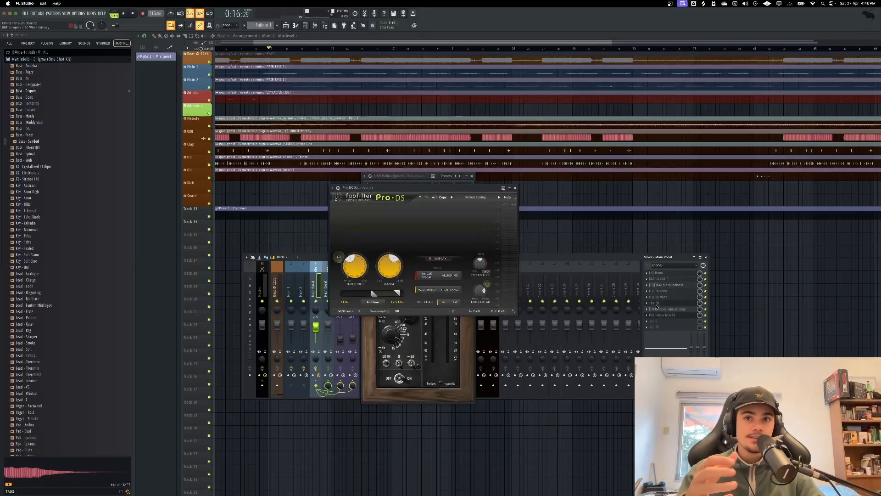
click(657, 307)
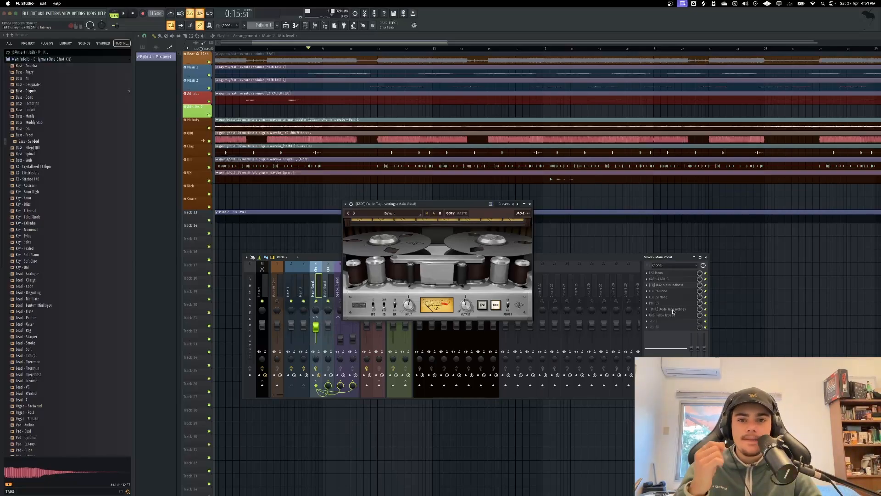
Finish reviewing the Main Vocal chain with the Oxide Tape and Helios Type 69 plugins, closing both.
click(675, 310)
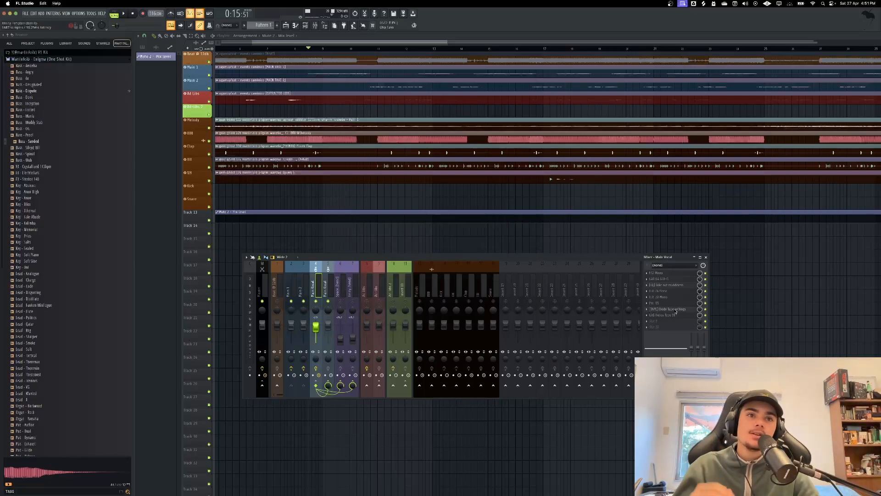
click(677, 316)
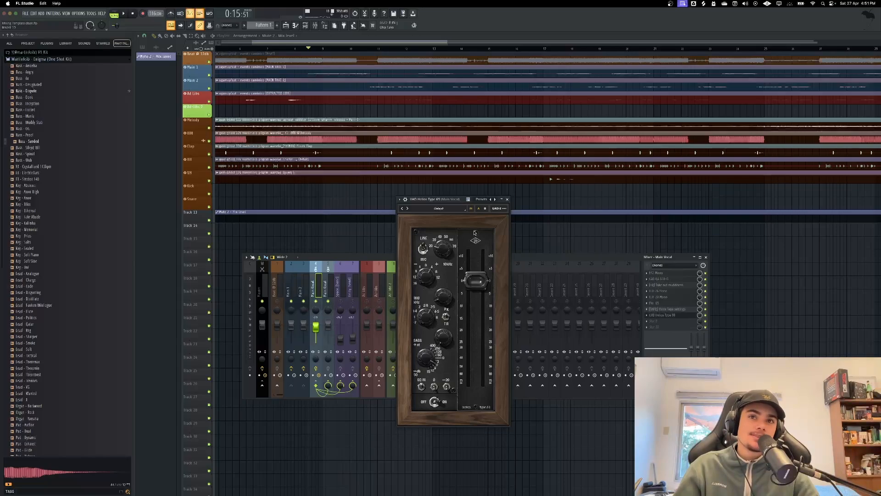
click(507, 199)
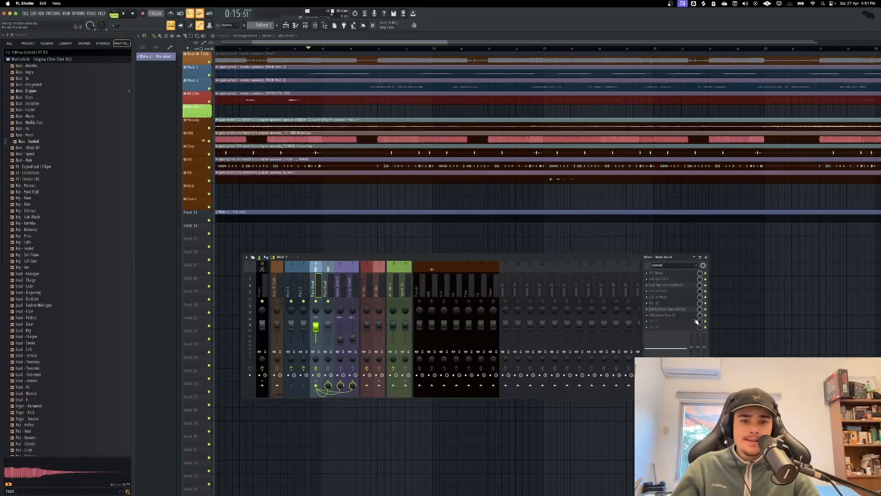
Try a Fruity parametric EQ 2 after the Helios Type 69, adjusting three bands, and remove it from the chain.
click(670, 321)
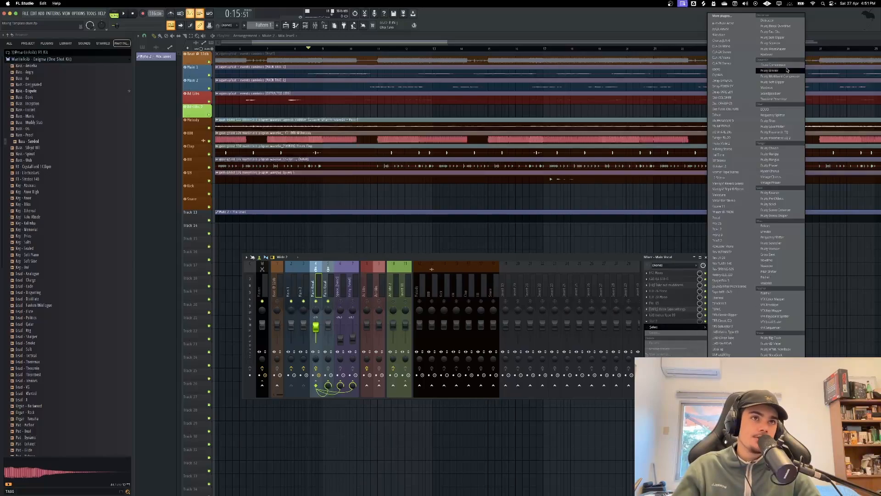
click(775, 138)
drag(533, 239, 533, 230)
drag(485, 239, 518, 237)
drag(436, 238, 425, 272)
click(646, 321)
click(655, 332)
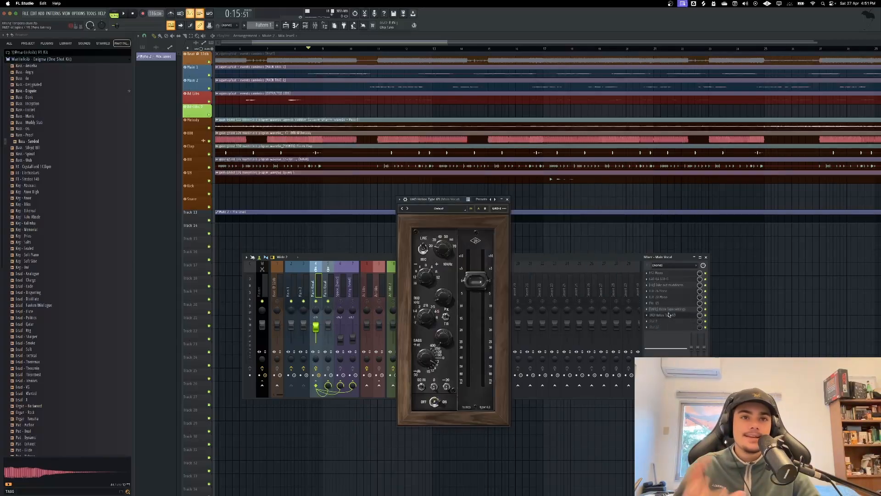
Try the API 550B Mono equalizer after the Helios Type 69 and remove it from the Main Vocal chain.
click(669, 315)
drag(443, 200, 499, 197)
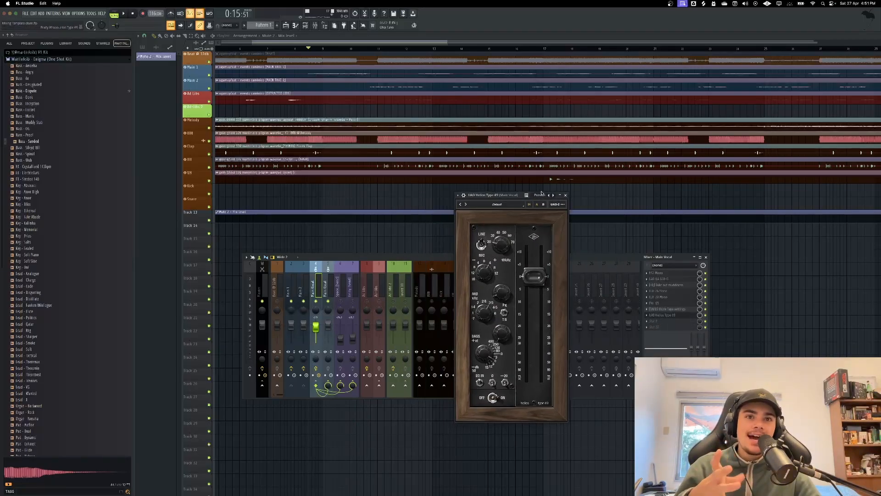
click(679, 321)
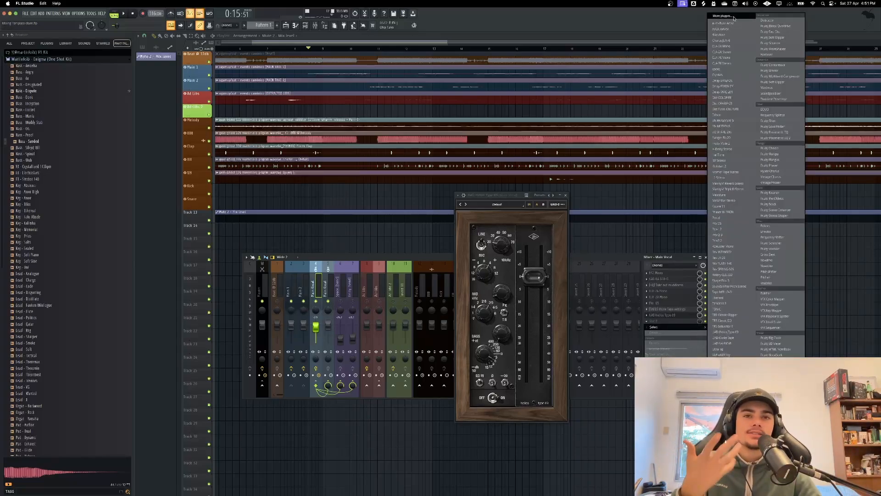
click(734, 17)
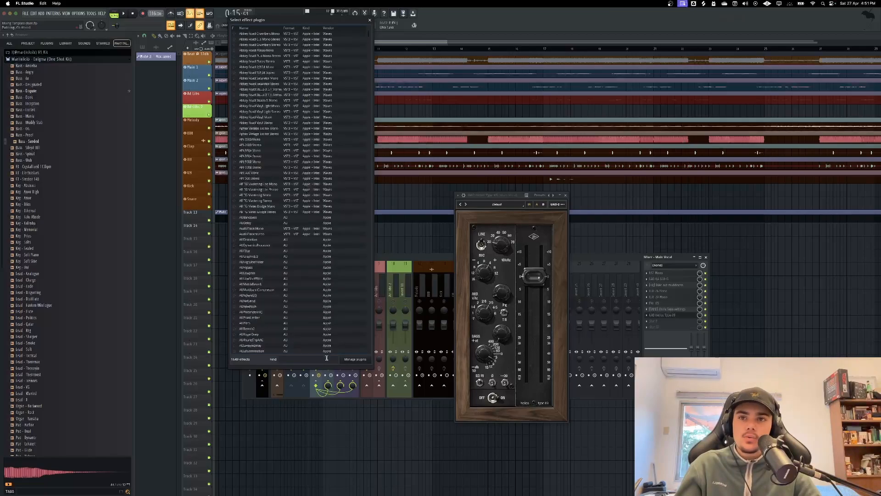
click(328, 358)
text(api)
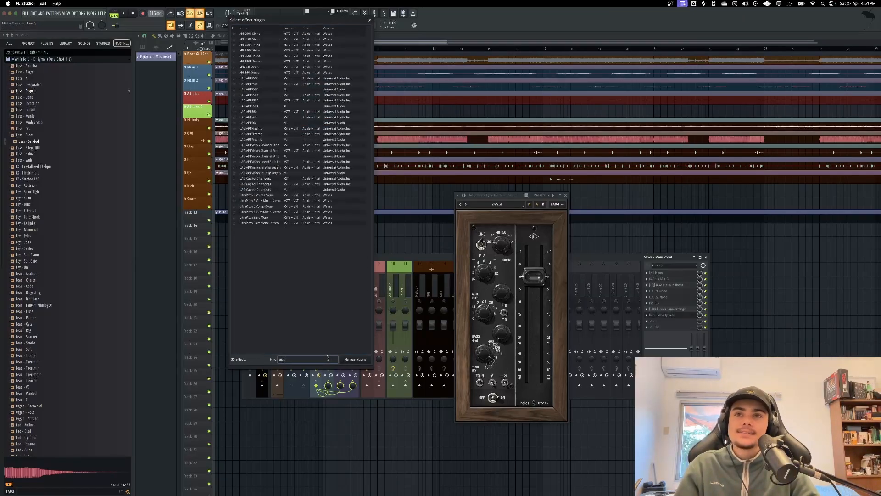
double_click(264, 56)
drag(435, 189, 596, 195)
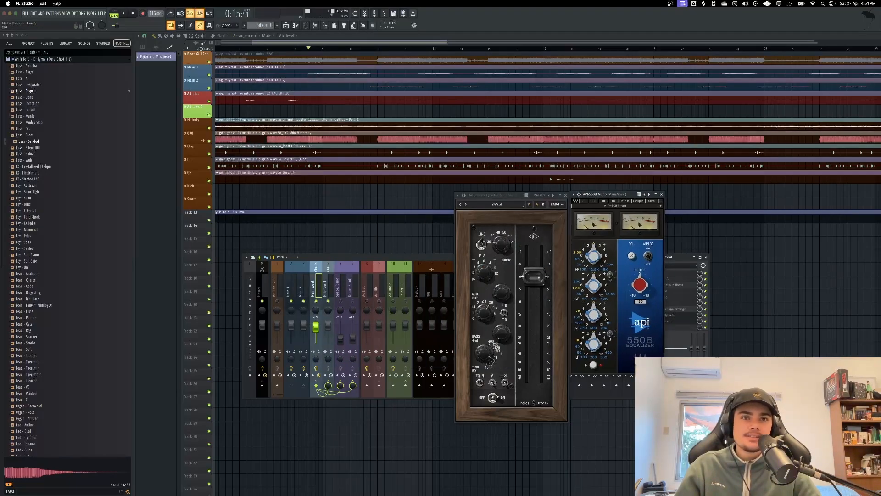
click(661, 195)
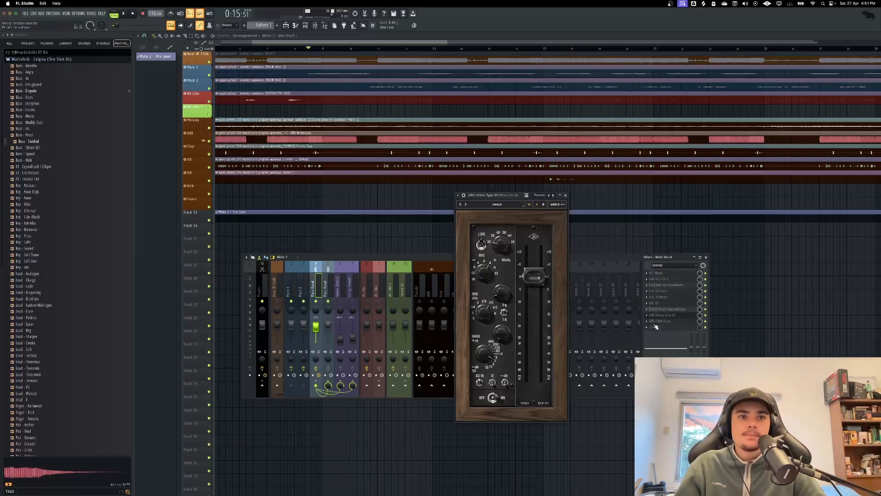
click(649, 322)
click(655, 333)
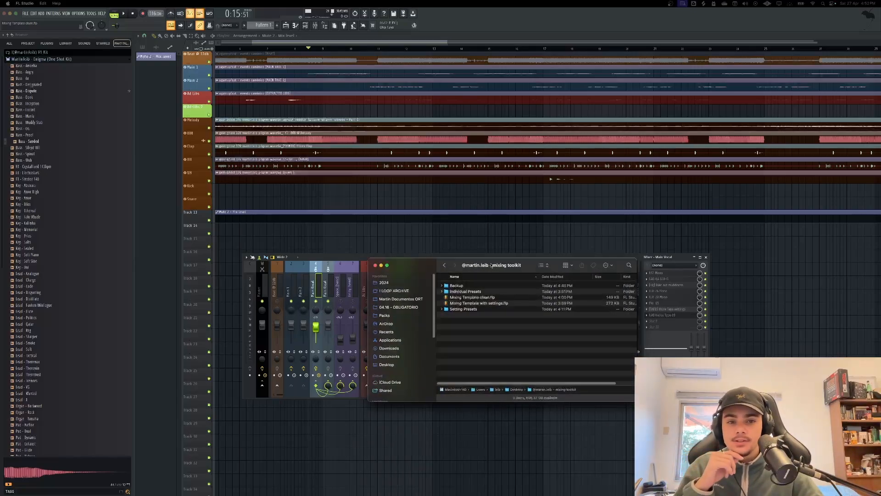
Load the "[DLY] Very short delay @ 70%" preset from the Setting Presets folder after the Helios Type 69, and close the Helios window.
drag(492, 267, 484, 272)
double_click(468, 314)
click(486, 303)
click(476, 296)
drag(477, 299, 673, 325)
drag(505, 299, 663, 321)
click(477, 310)
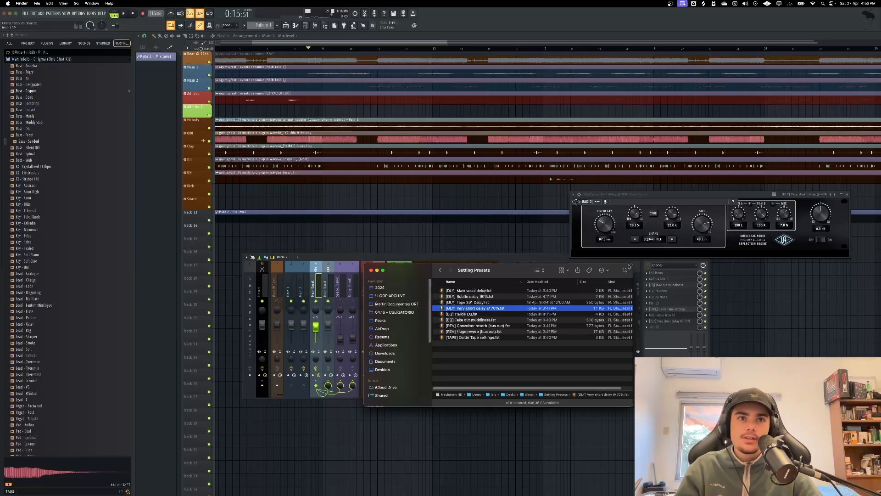
click(667, 315)
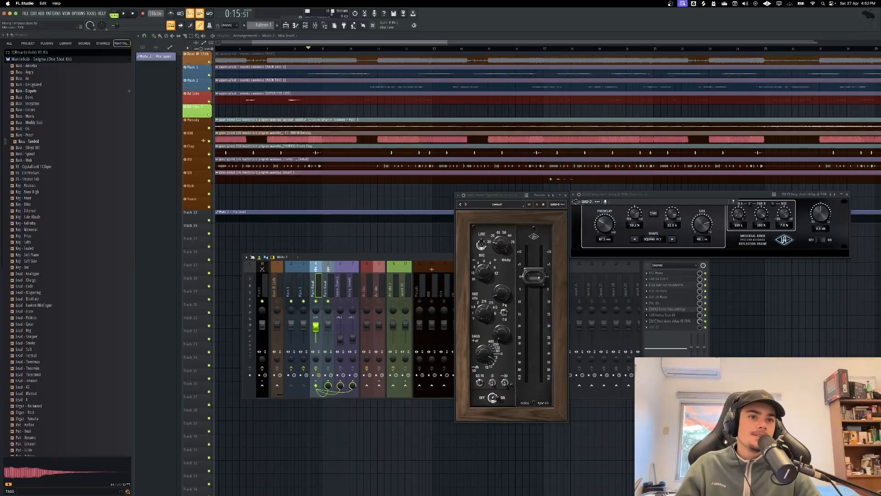
click(565, 195)
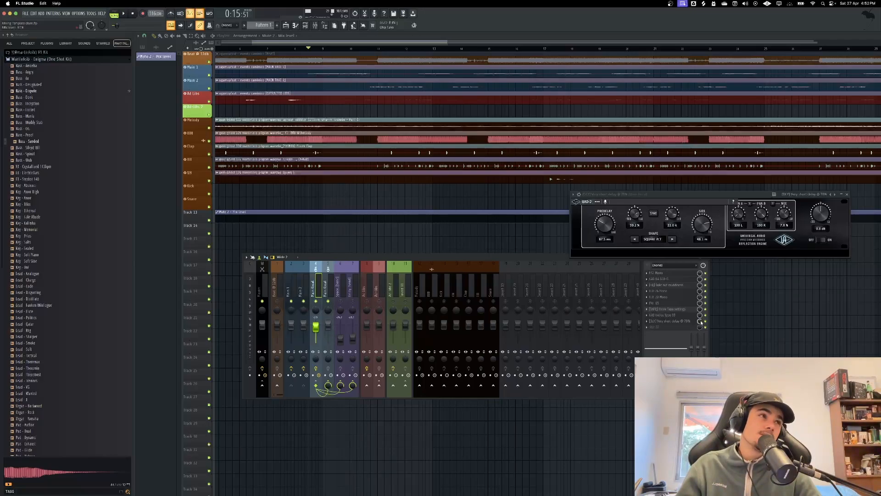
Audition the Main Vocal with the very short delay and fine-tune the Reflection Engine's settings.
key(space)
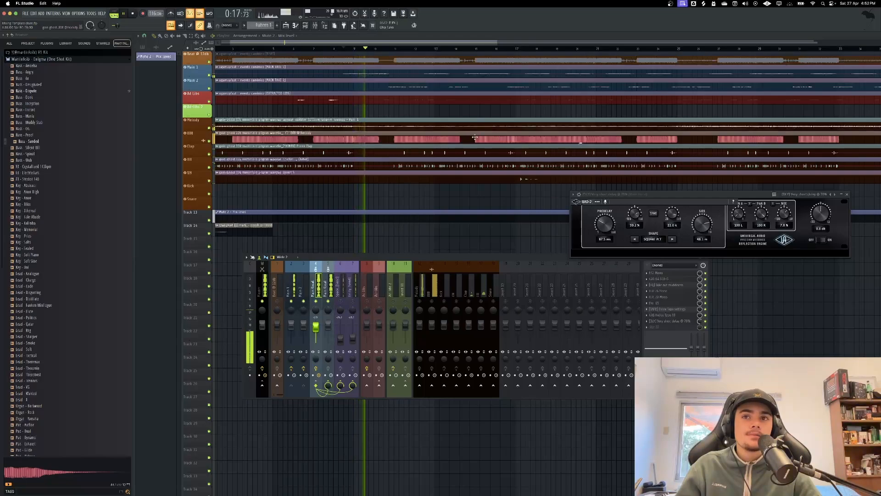
scroll(475, 120, up, 2)
key(space)
scroll(572, 55, down, 4)
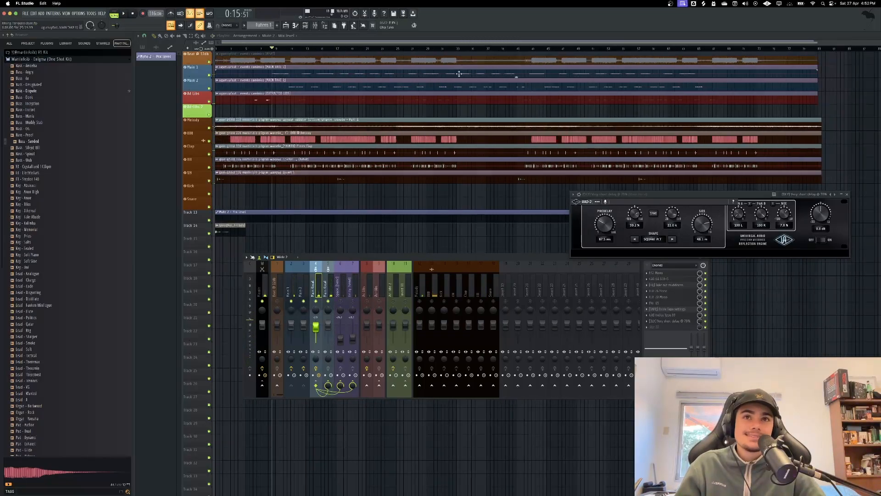
scroll(534, 52, up, 3)
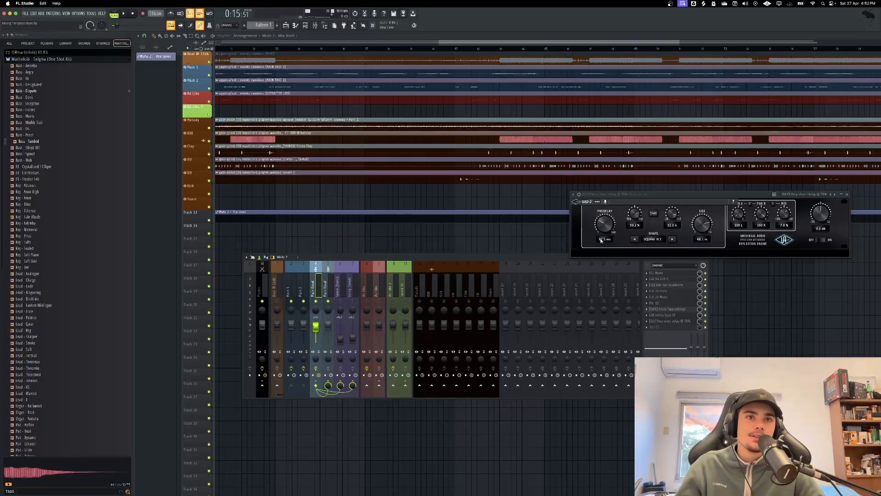
click(609, 234)
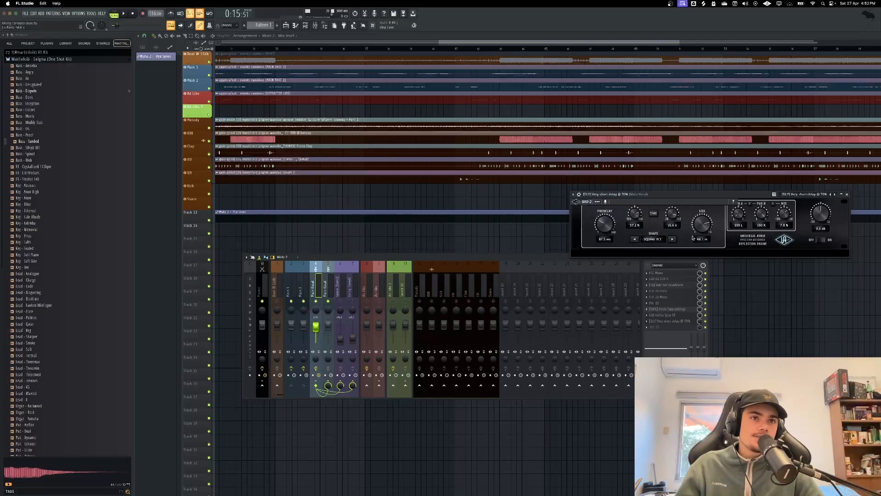
click(739, 226)
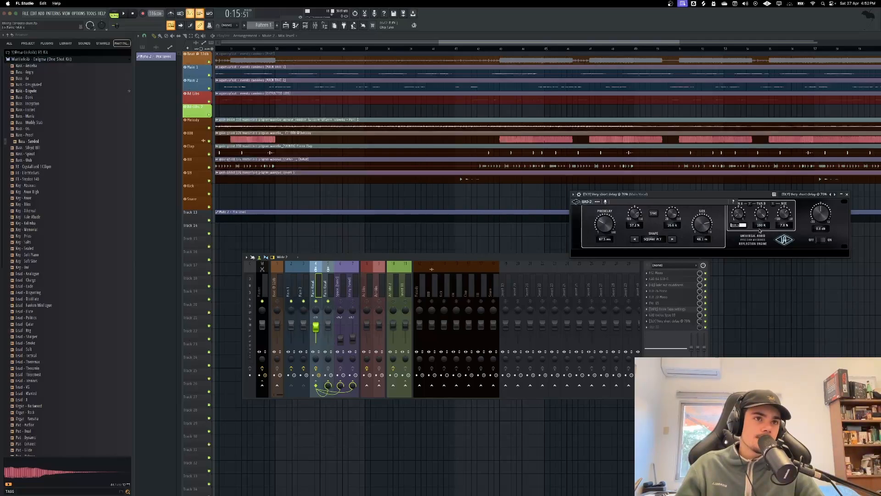
Listen to the very short delay around 0:15 and 1:24 of the song, returning the playhead to 0:15 and reopening the mixer.
scroll(551, 156, down, 5)
key(space)
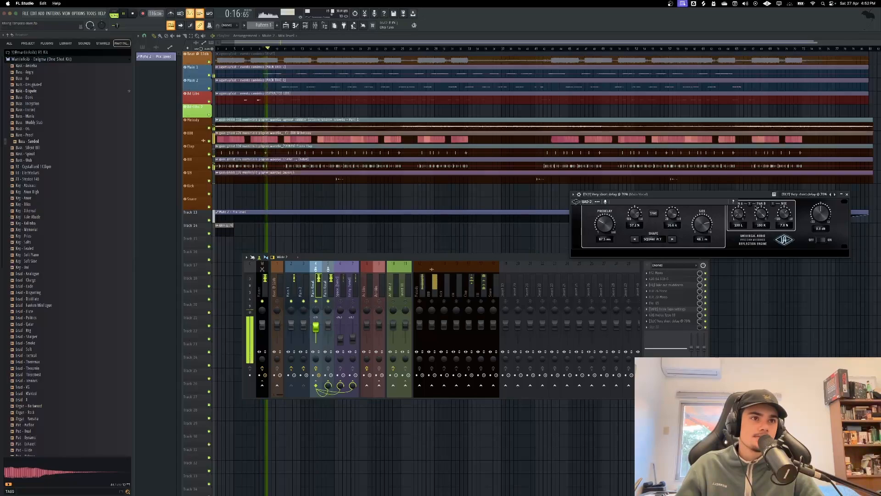
scroll(296, 133, up, 4)
key(space)
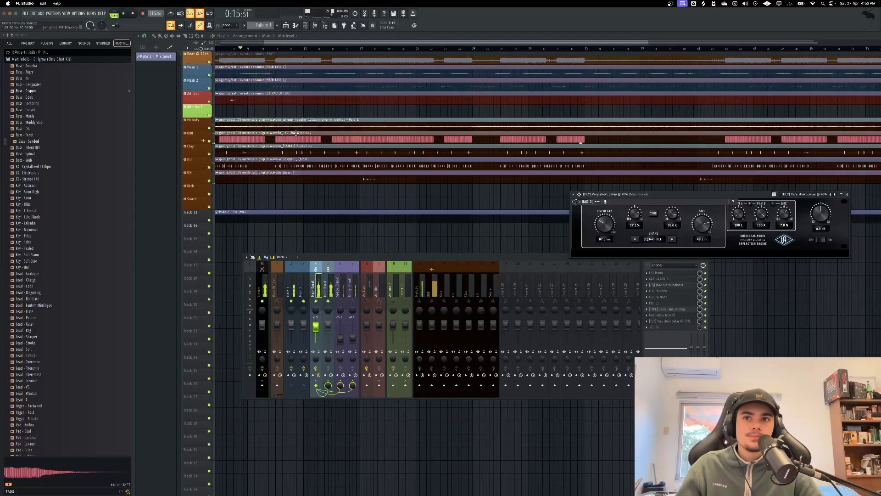
click(708, 49)
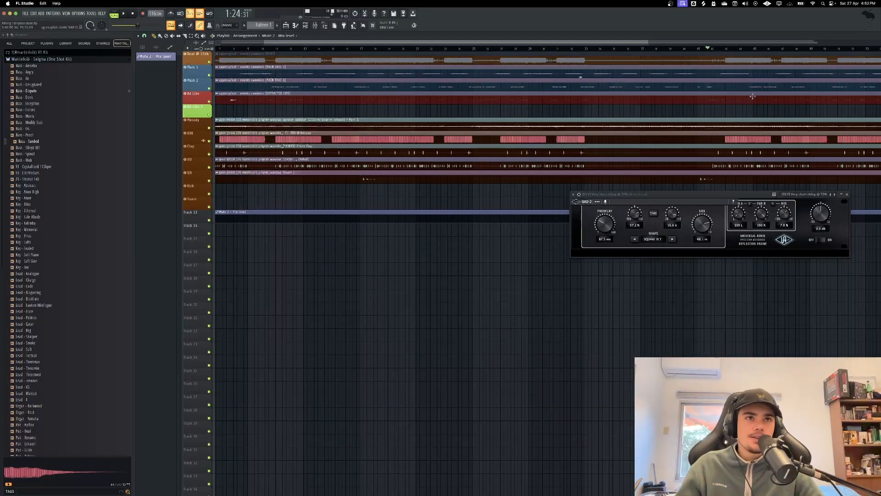
scroll(751, 96, up, 4)
key(space)
key(space)
scroll(740, 107, down, 5)
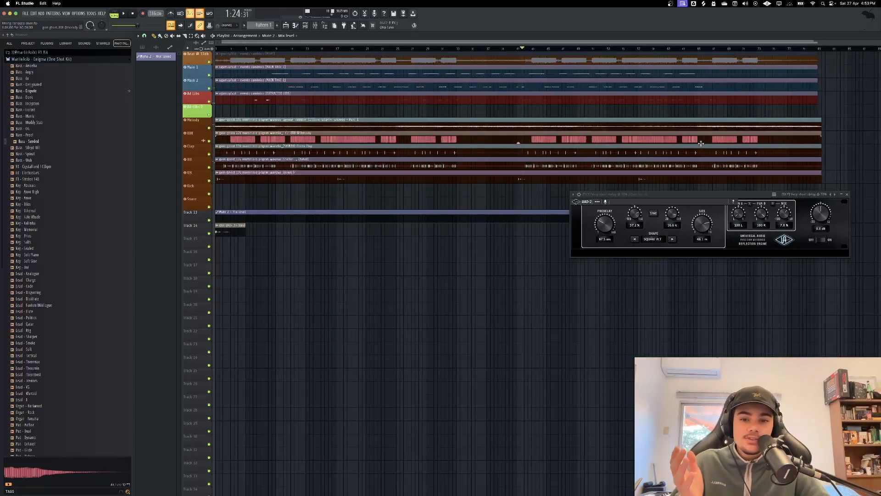
click(319, 28)
click(272, 47)
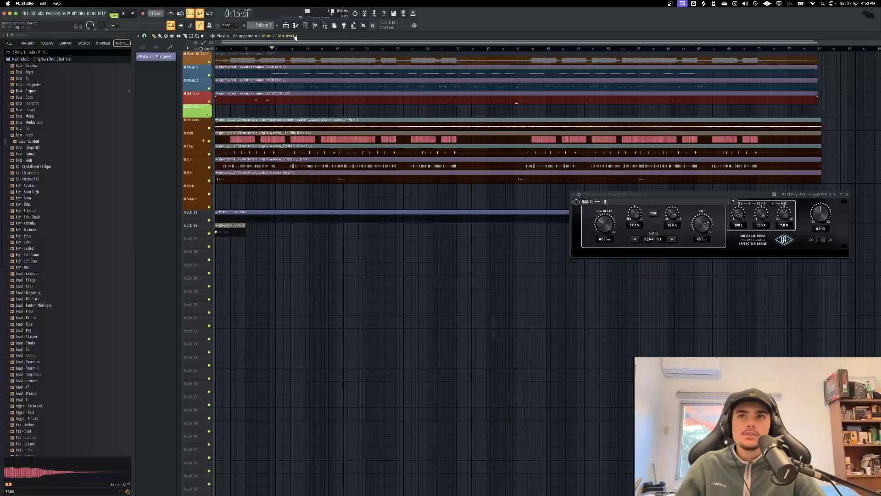
click(315, 26)
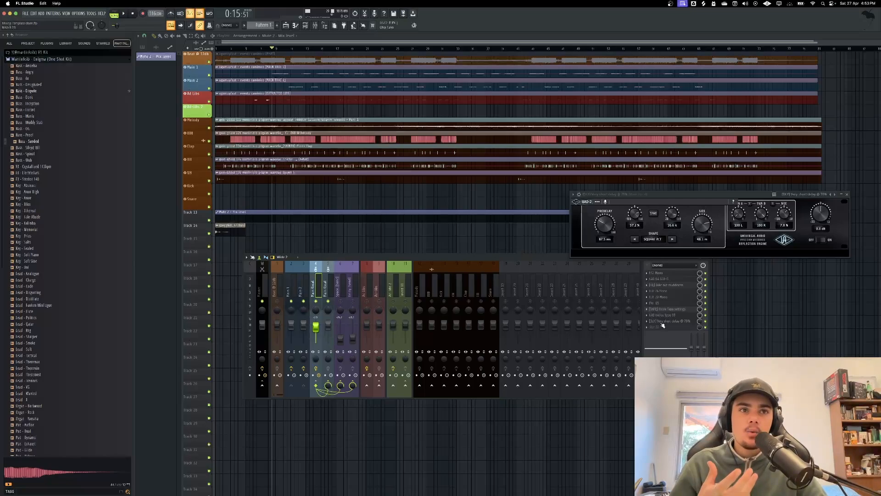
Move the very short delay down one slot, insert a Fruity Flanger before it, and lower the flanger's mix level.
drag(678, 322, 678, 329)
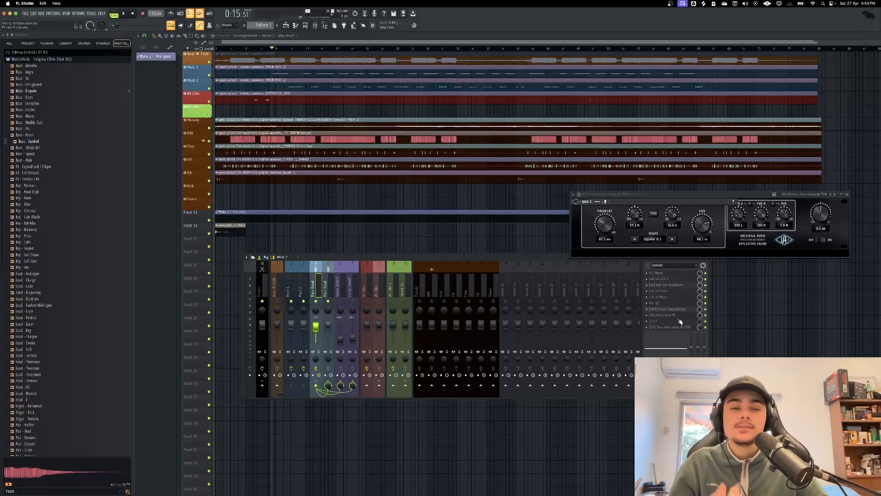
click(677, 321)
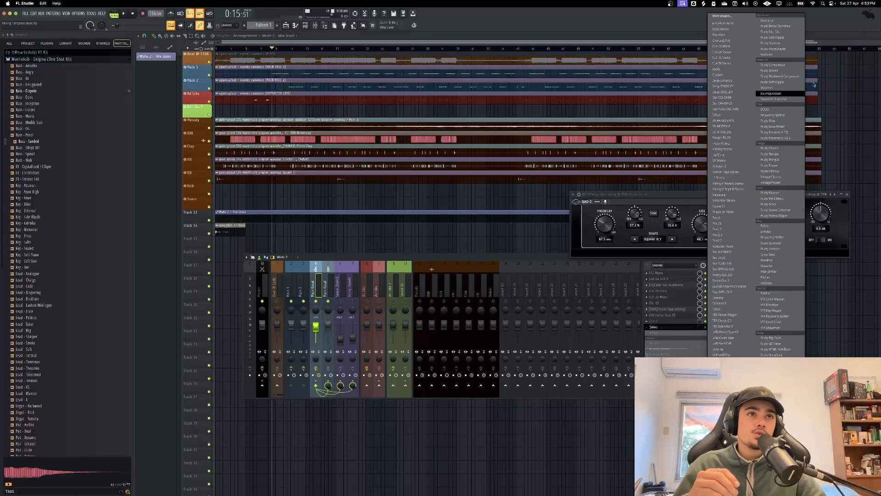
click(774, 154)
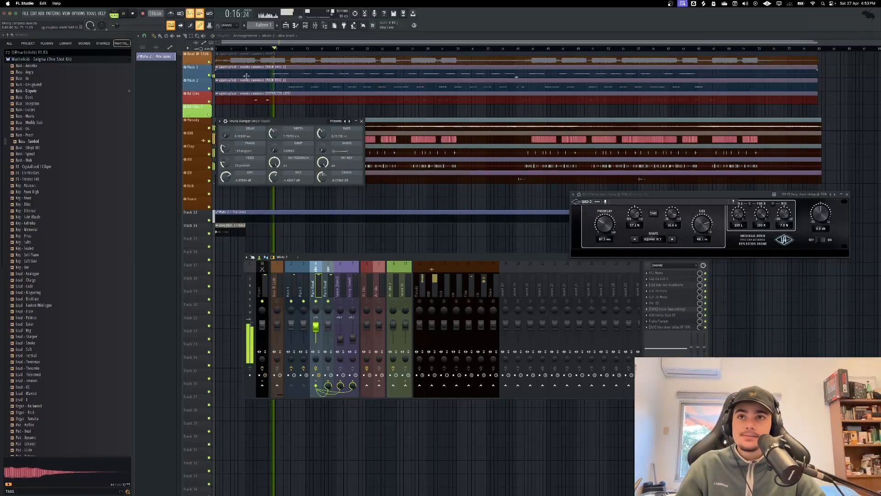
scroll(411, 118, up, 4)
key(space)
drag(700, 322, 700, 370)
Compare the Main Vocal during playback with the Fruity Flanger bypassed and enabled.
key(space)
scroll(372, 118, up, 3)
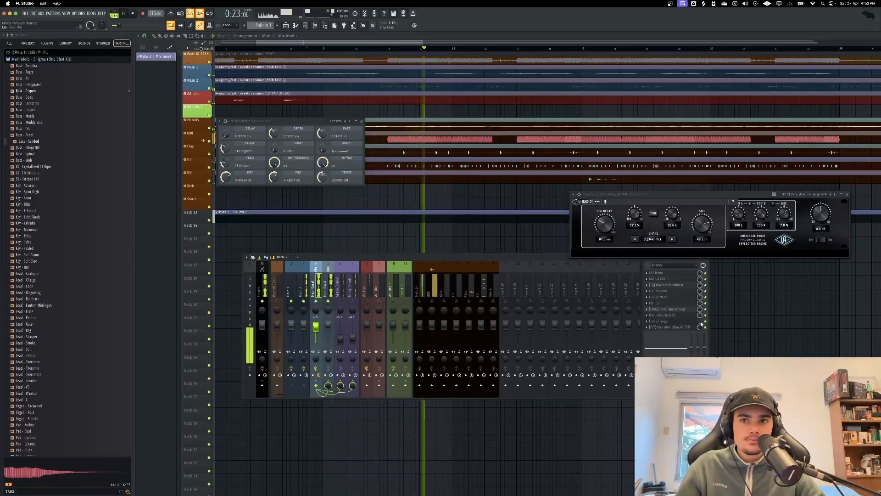
key(space)
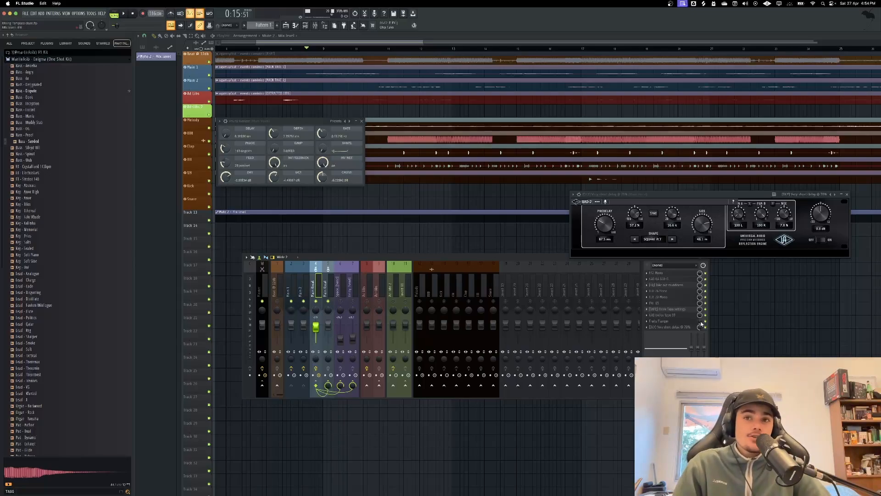
click(316, 49)
click(314, 26)
key(space)
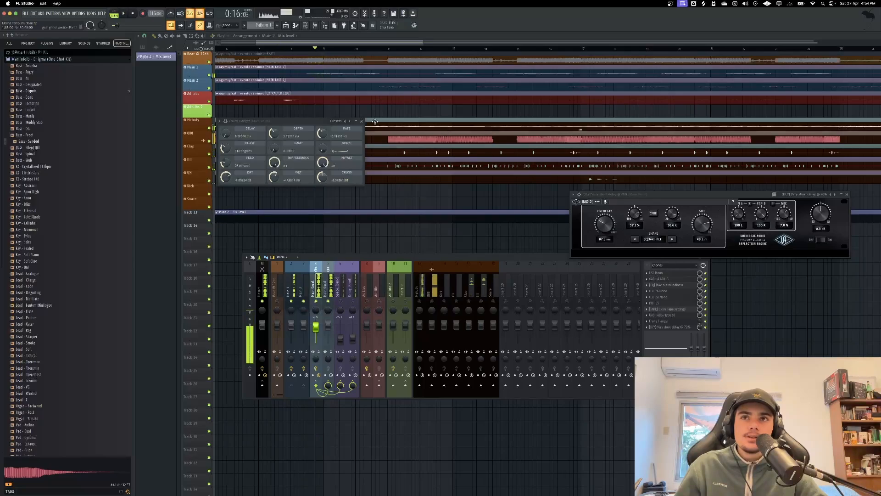
click(705, 321)
key(space)
scroll(580, 89, down, 5)
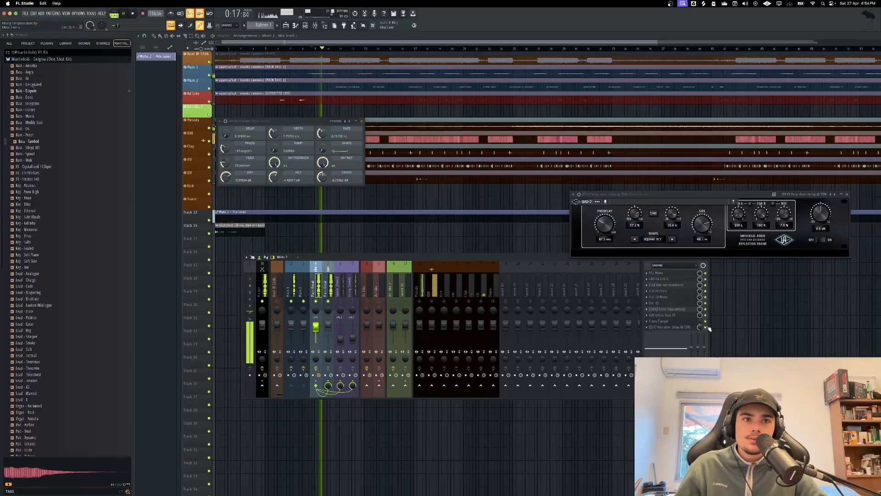
scroll(264, 95, up, 3)
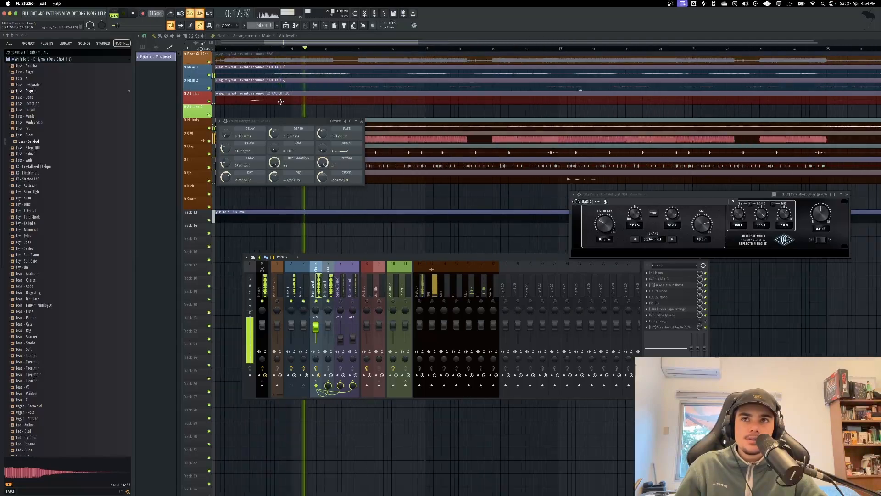
key(space)
click(706, 321)
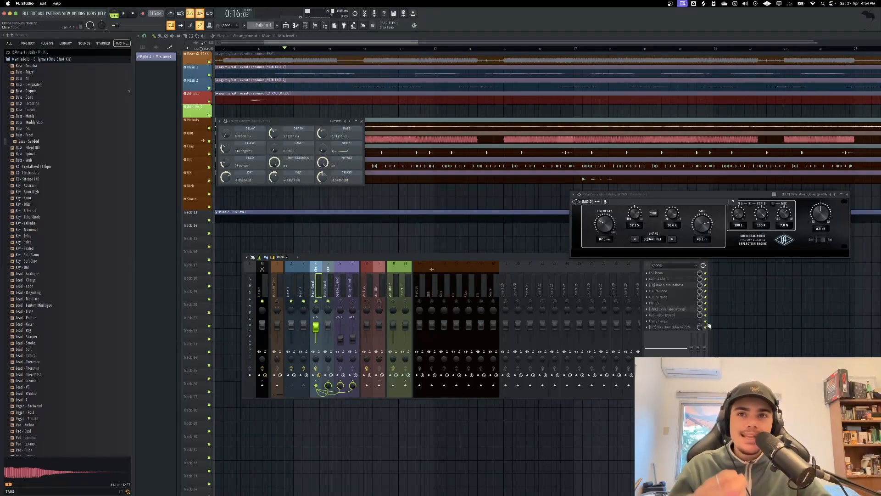
Load the "[DLY] Main vocal delay" preset into the first slot of the mixer track beside the Main Vocal, and close the H-Delay window.
click(331, 291)
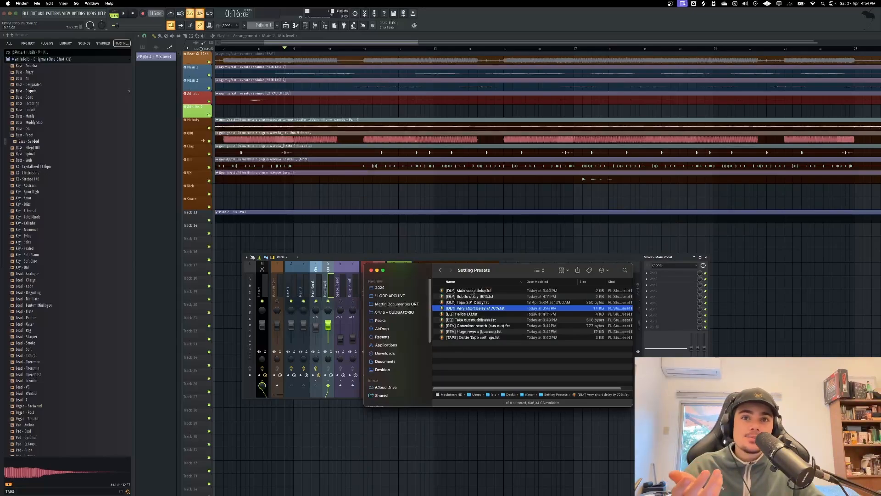
drag(472, 291, 665, 273)
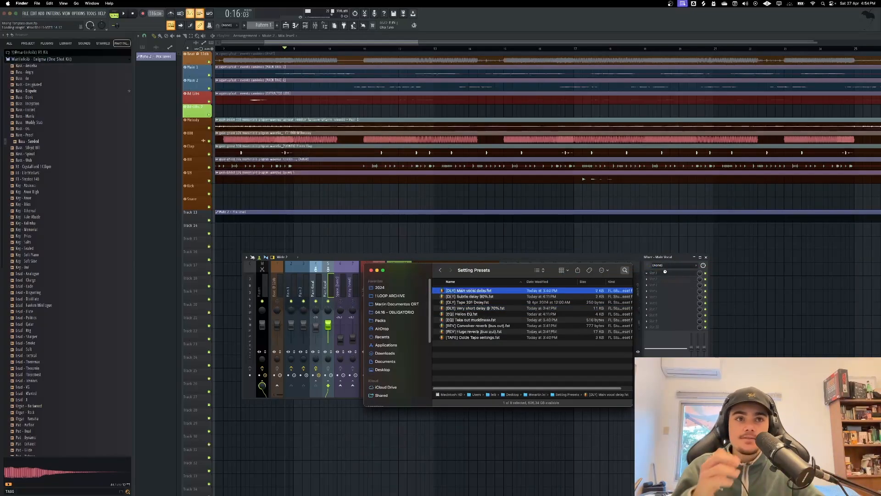
click(557, 271)
drag(555, 271, 556, 495)
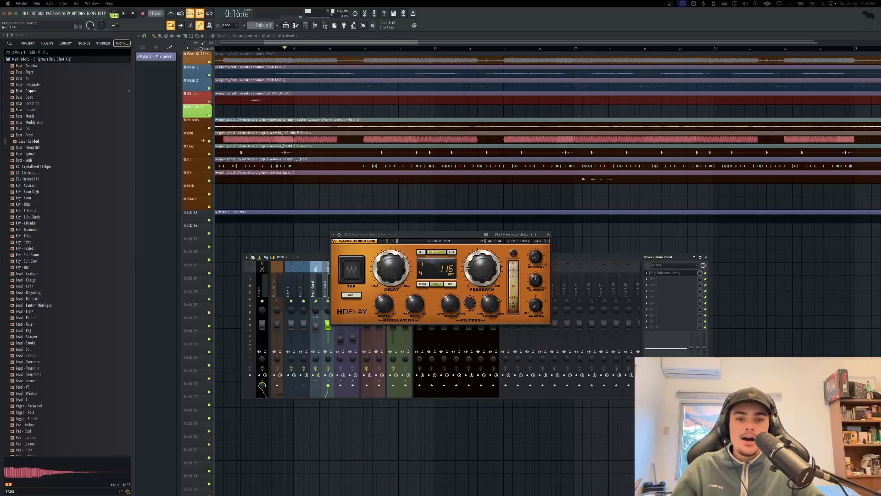
click(676, 281)
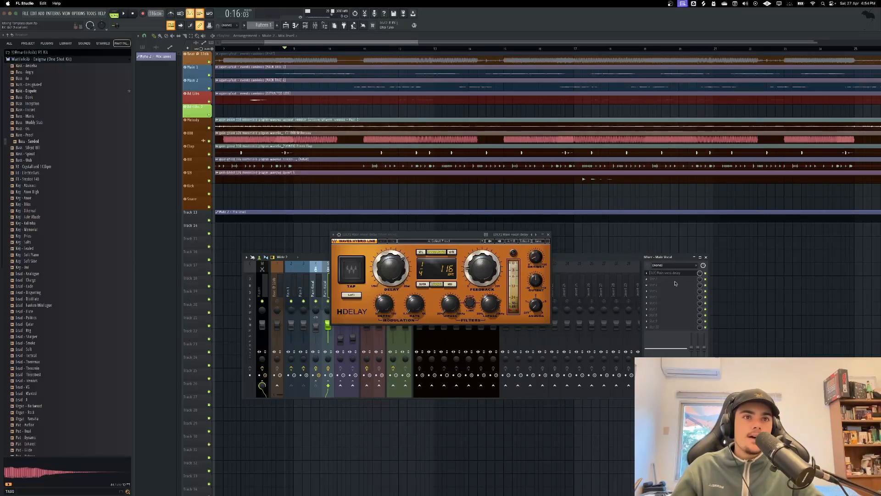
click(549, 235)
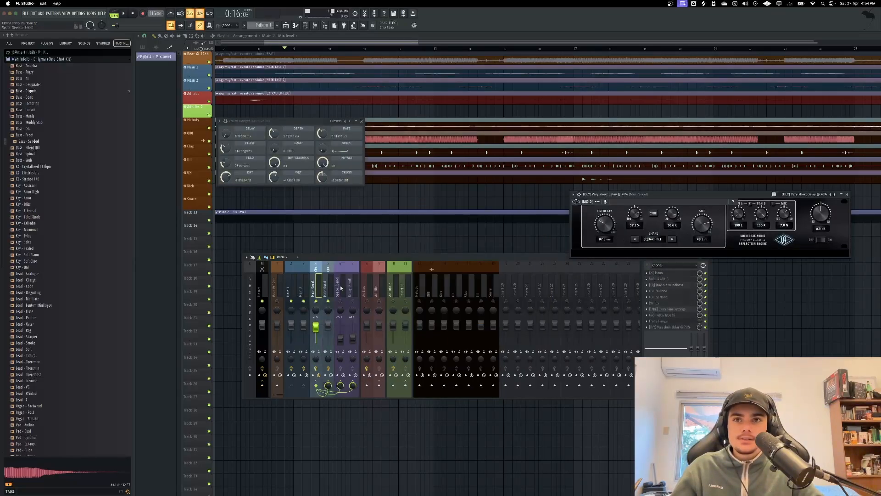
Try Timeless 3 below the H-Delay on the vocal delay track with a shorter delay time and higher feedback, and remove it.
click(657, 285)
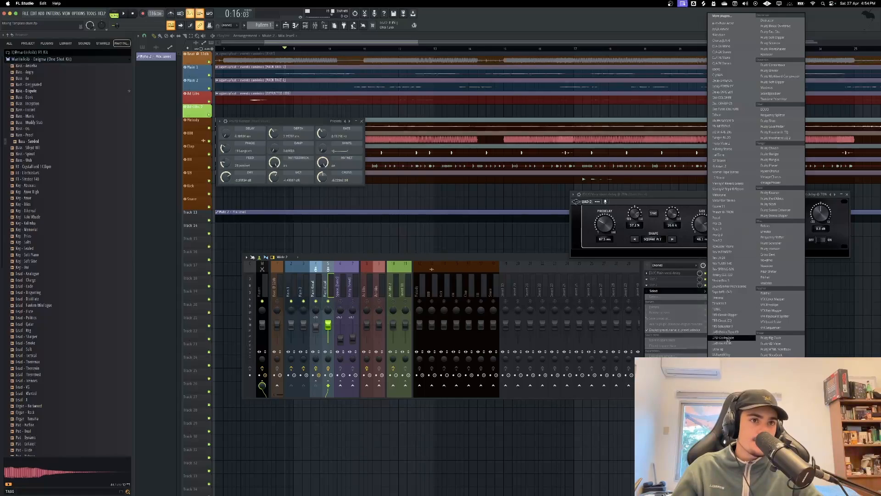
click(714, 304)
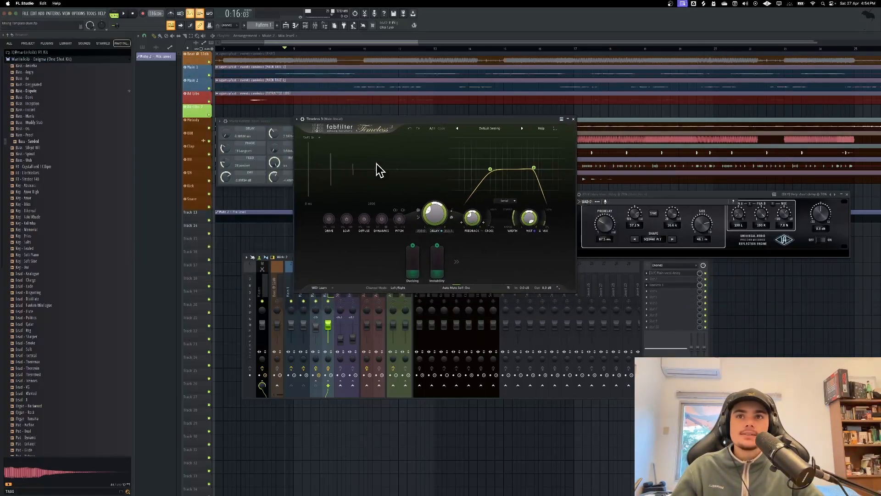
click(452, 211)
click(460, 222)
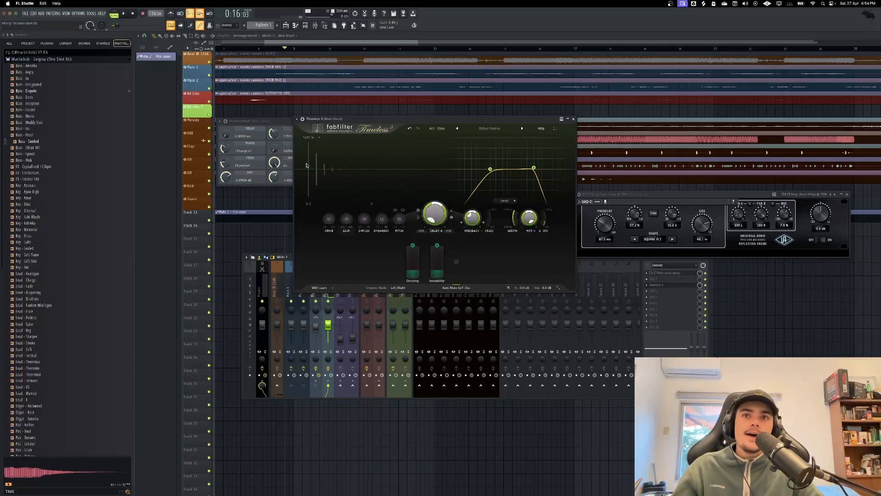
drag(474, 219, 486, 152)
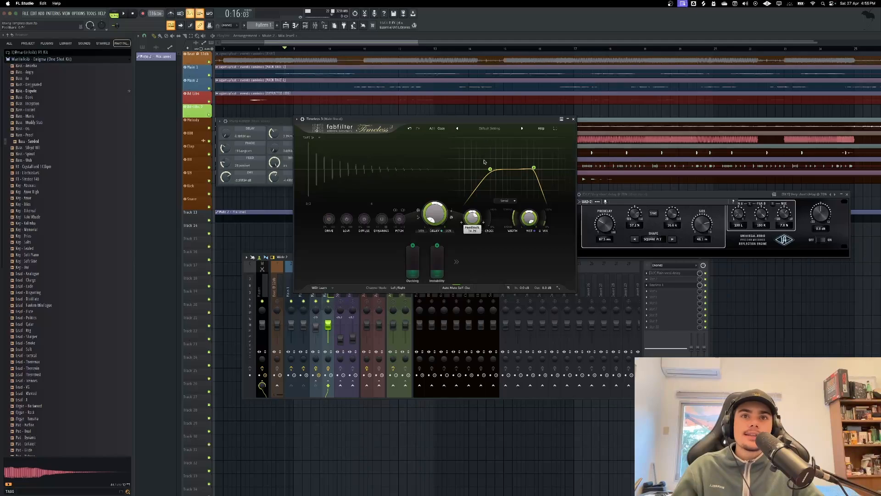
click(652, 285)
click(654, 297)
Reopen the H-Delay of the "[DLY] Main vocal delay" preset and listen to it twice during playback from 0:16.
click(665, 272)
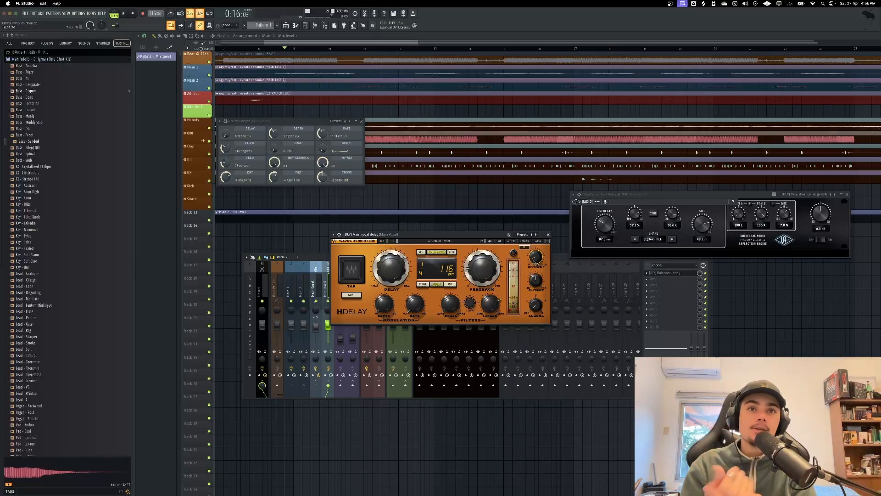
key(space)
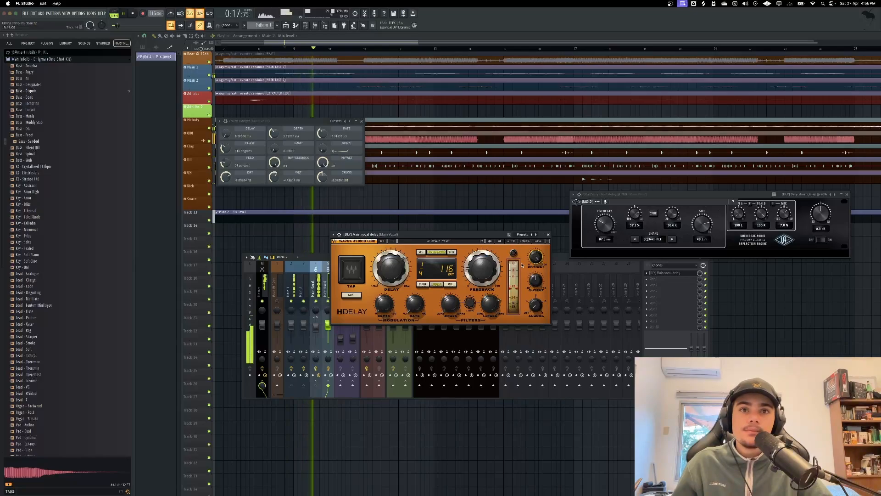
key(space)
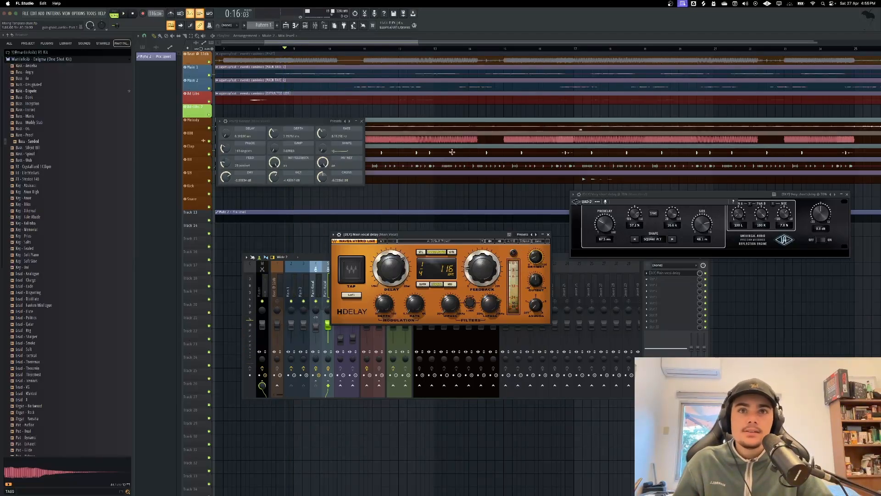
key(space)
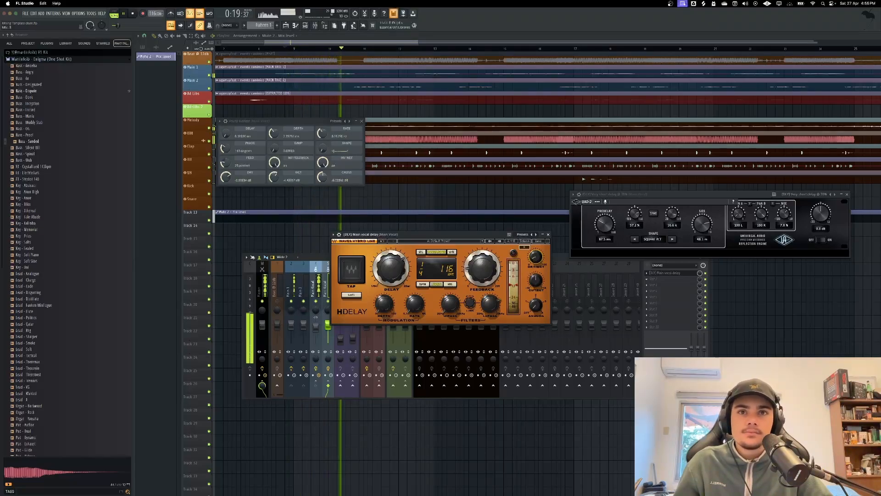
key(space)
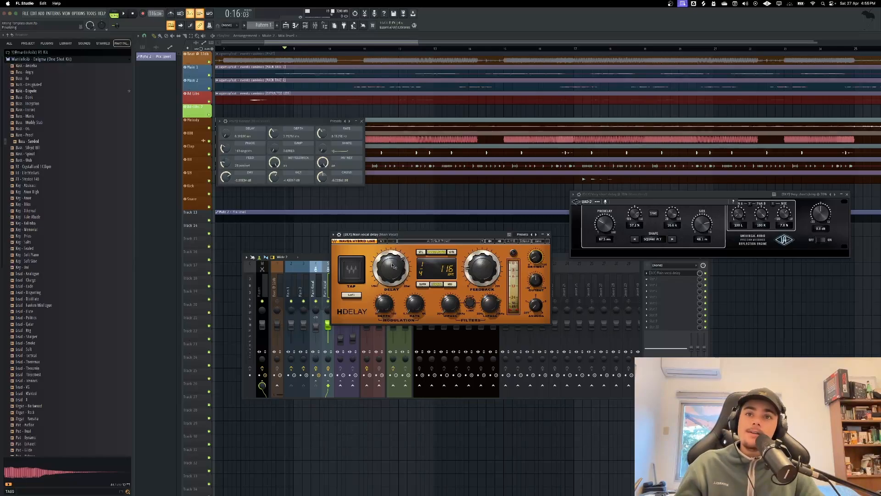
Audition progressively shorter H-Delay times of 1/16, 1/32 and 1/64 during playback from 0:16.
drag(391, 268, 391, 290)
key(space)
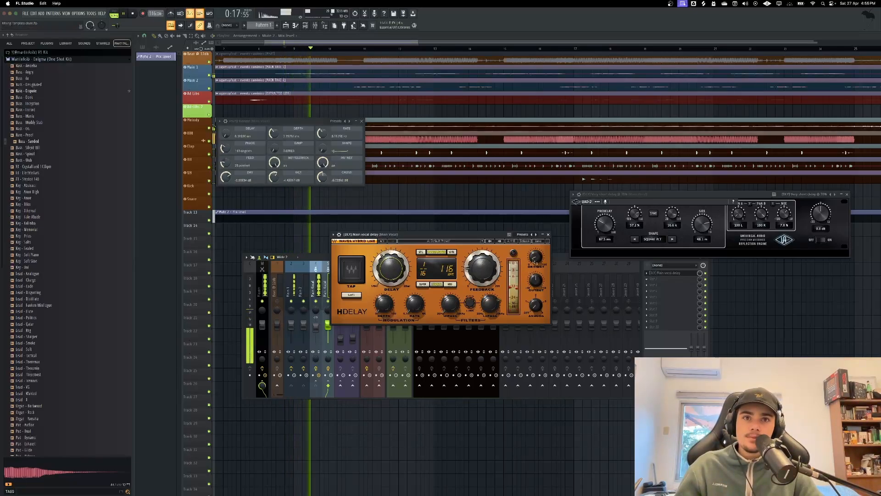
key(space)
drag(391, 269, 390, 278)
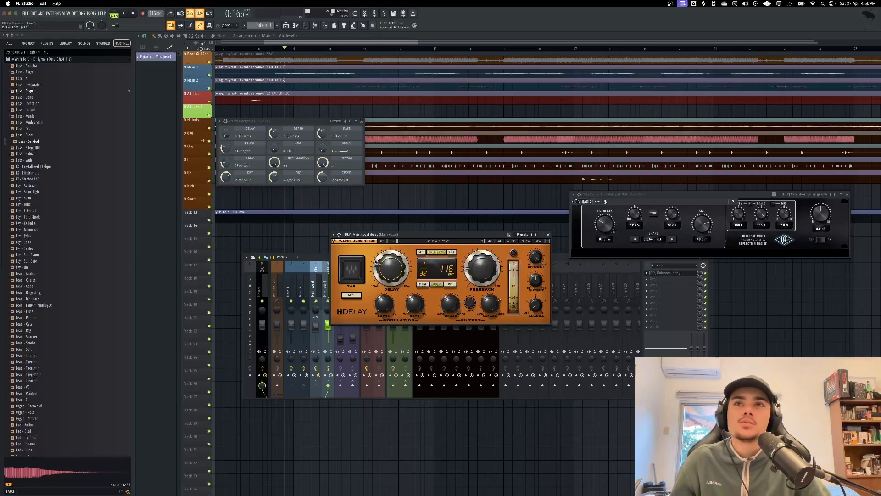
key(space)
key(space)
drag(376, 264, 385, 270)
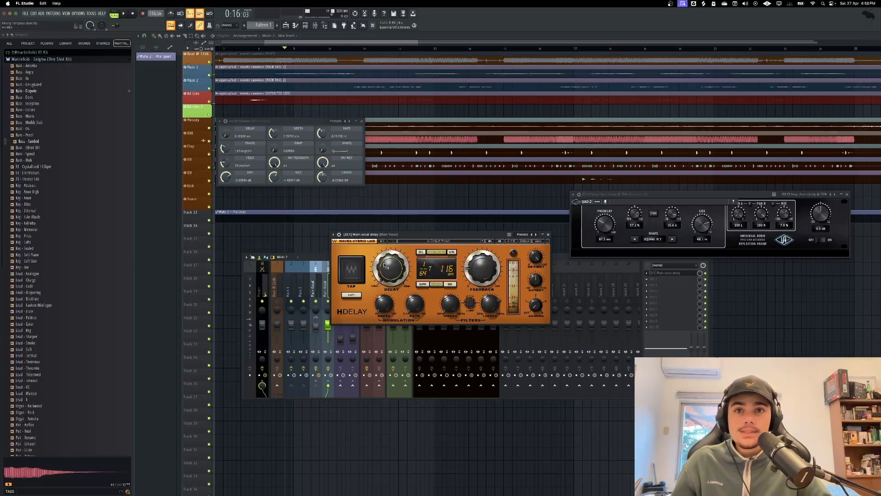
key(space)
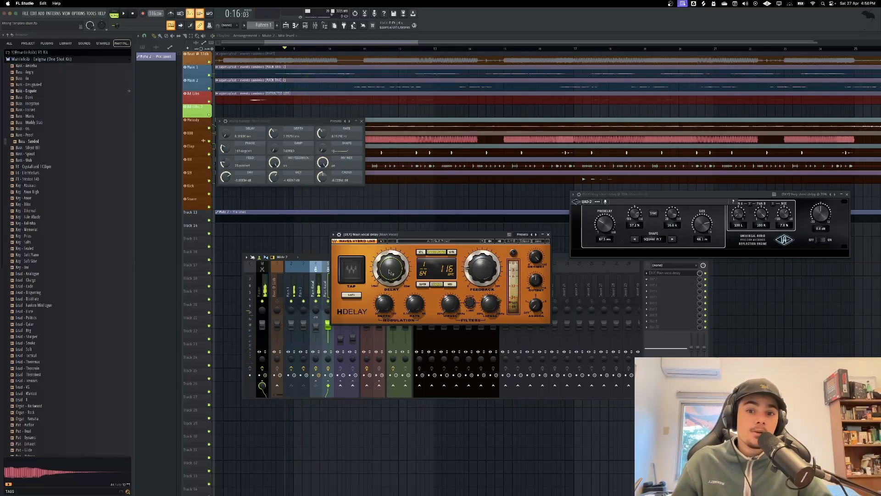
Set the H-Delay's time to a dotted 1/8 note and audition it from 0:16.
drag(391, 272, 390, 261)
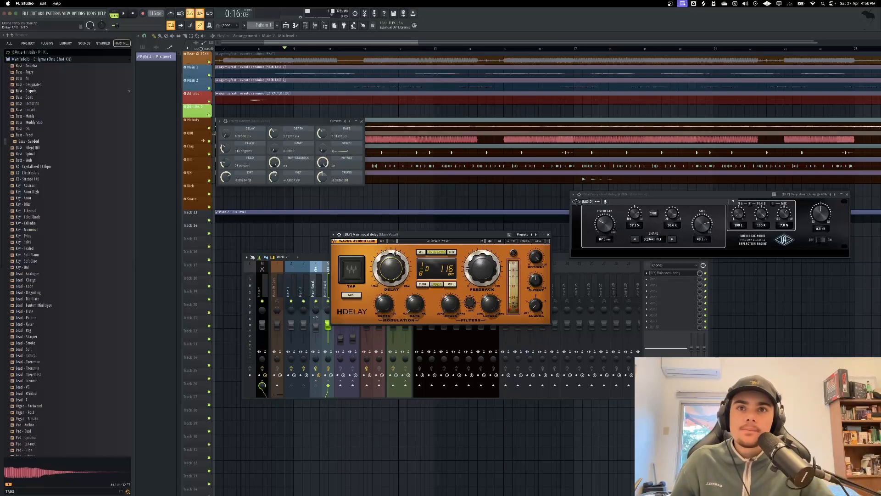
key(space)
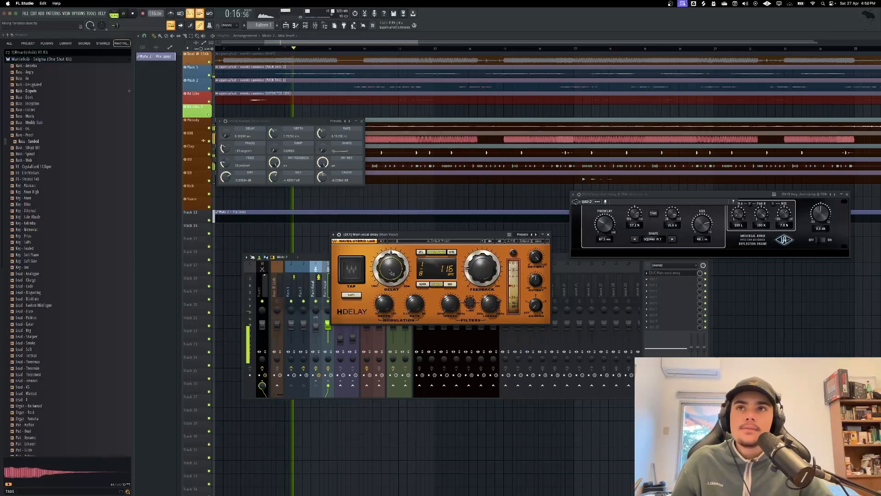
key(space)
Set the H-Delay's time to 1/4, listen to the vocal from 0:16, and close the H-Delay window before stopping playback.
drag(390, 271, 391, 265)
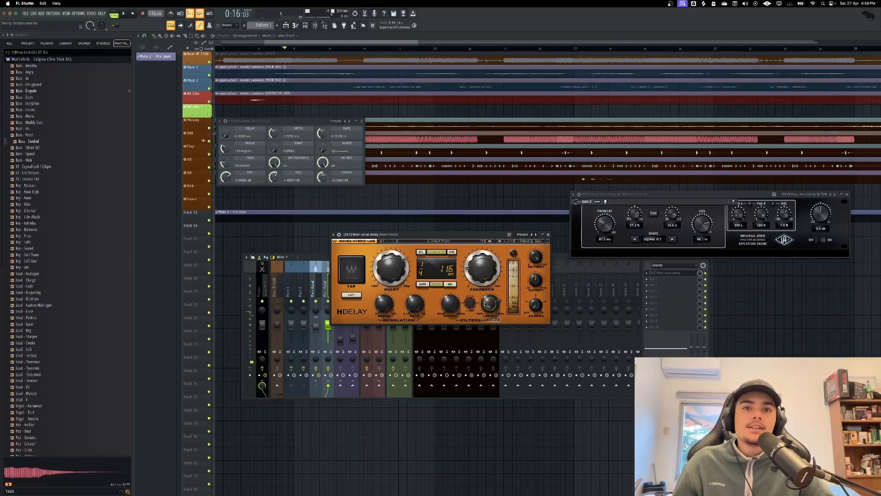
key(space)
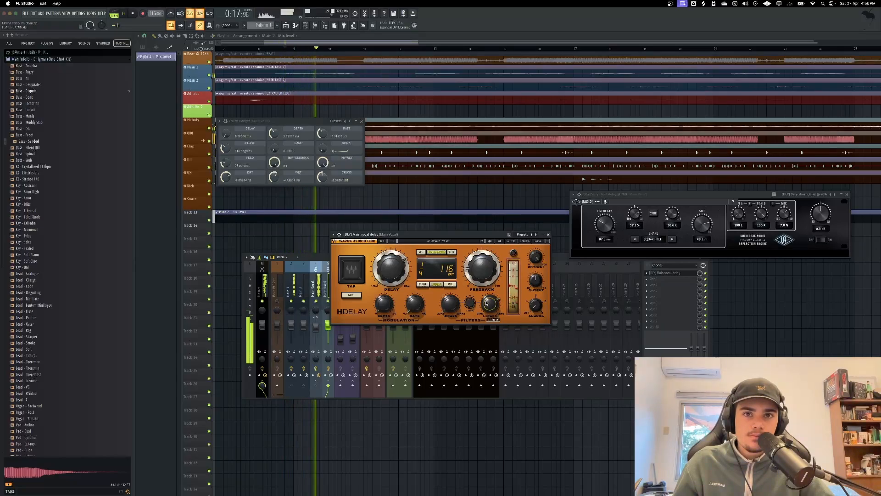
key(space)
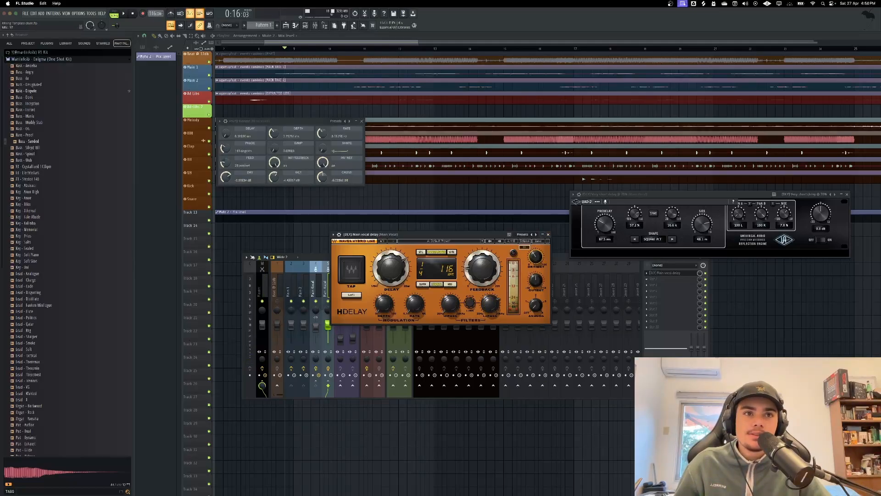
key(space)
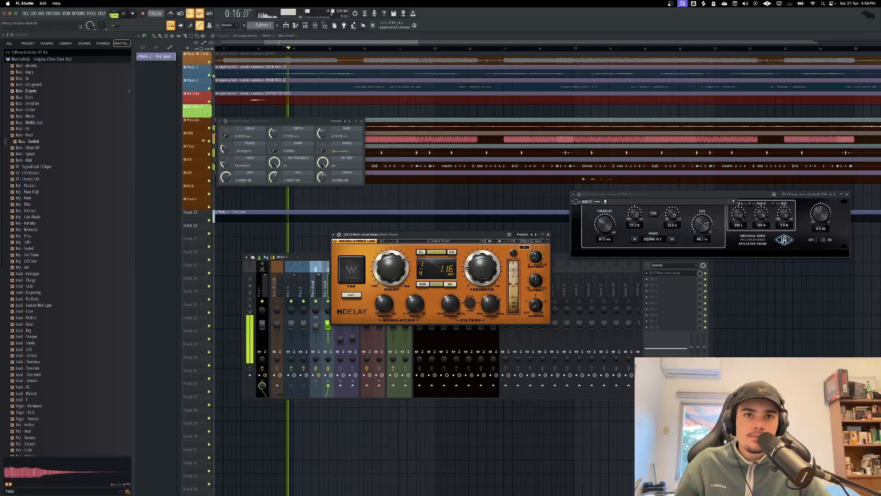
click(549, 235)
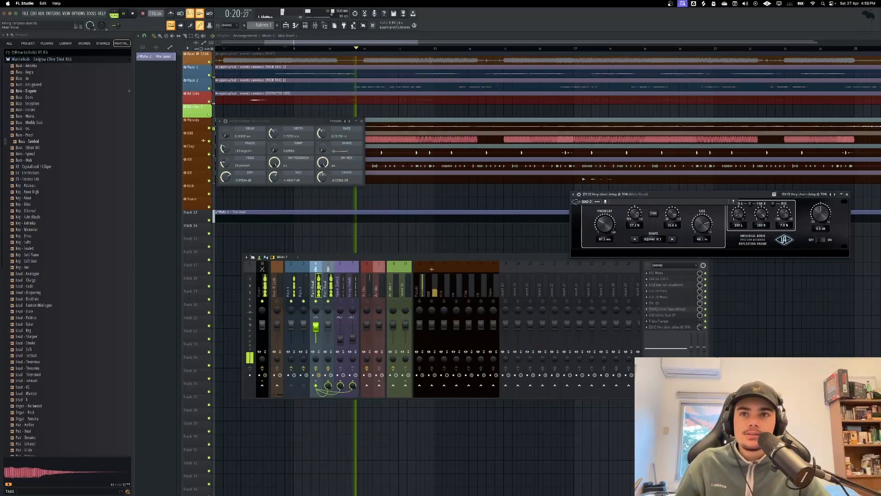
click(337, 317)
key(space)
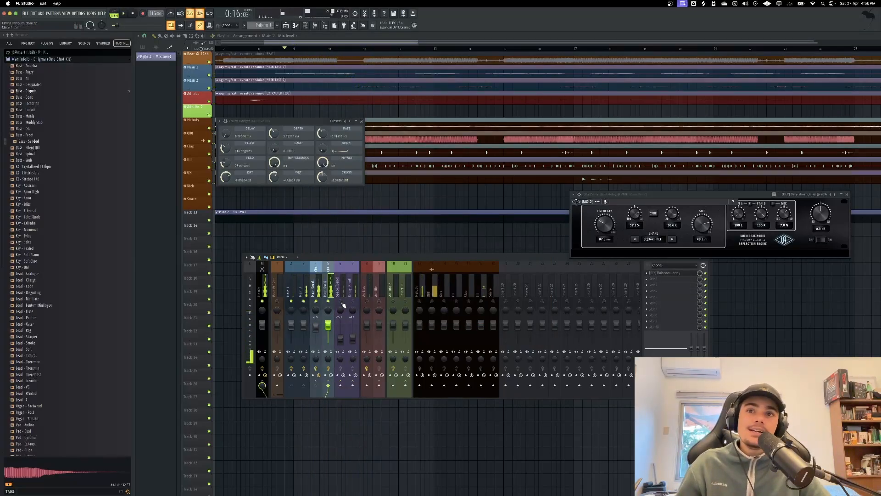
Move the very short delay's window clear of the mixer's slot list, and select the Space Reverb [Send] and Delay [Send] tracks in turn.
click(343, 290)
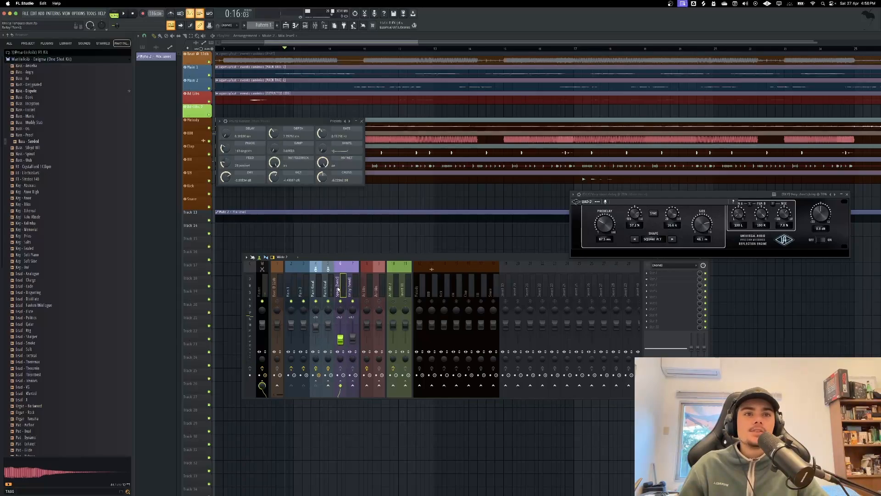
drag(619, 200, 603, 130)
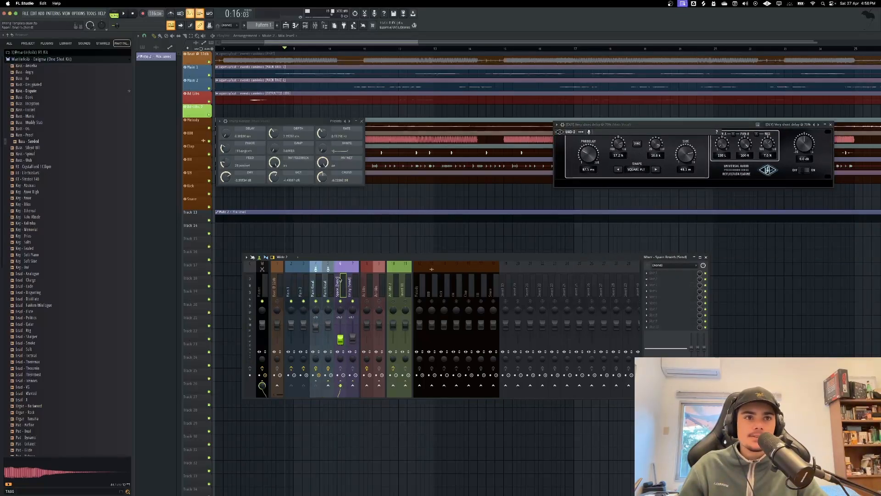
click(351, 283)
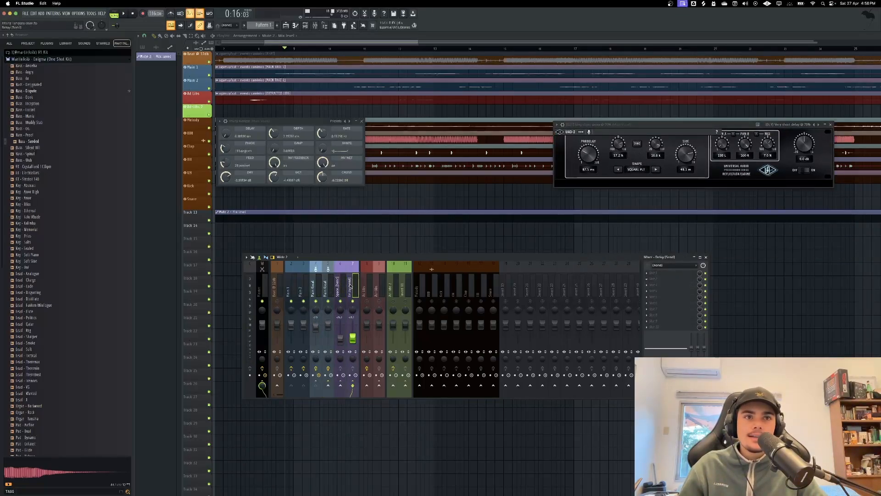
Open the Delay [Send] track's name for editing, leave it unaltered, and return to the vocal delay track.
right_click(352, 275)
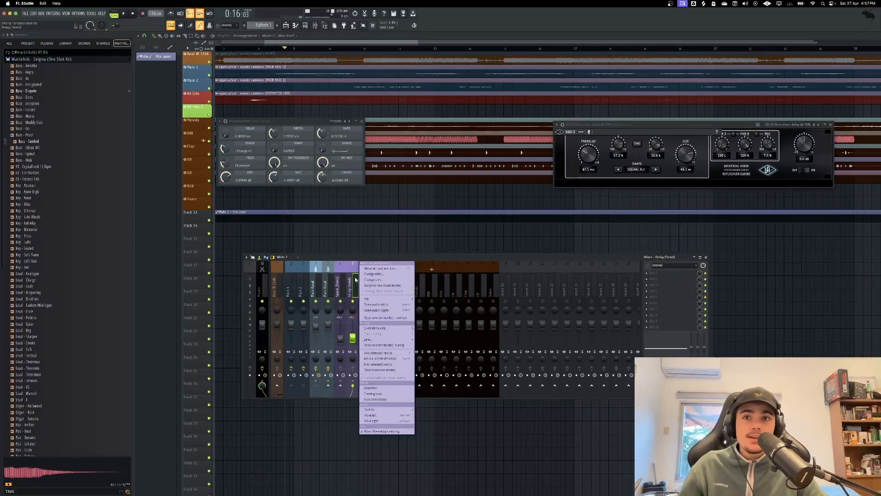
click(381, 271)
double_click(322, 263)
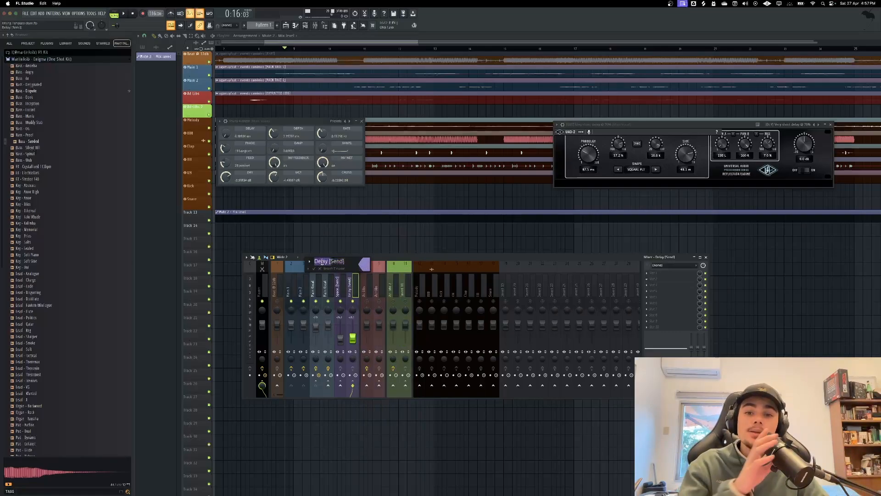
click(327, 262)
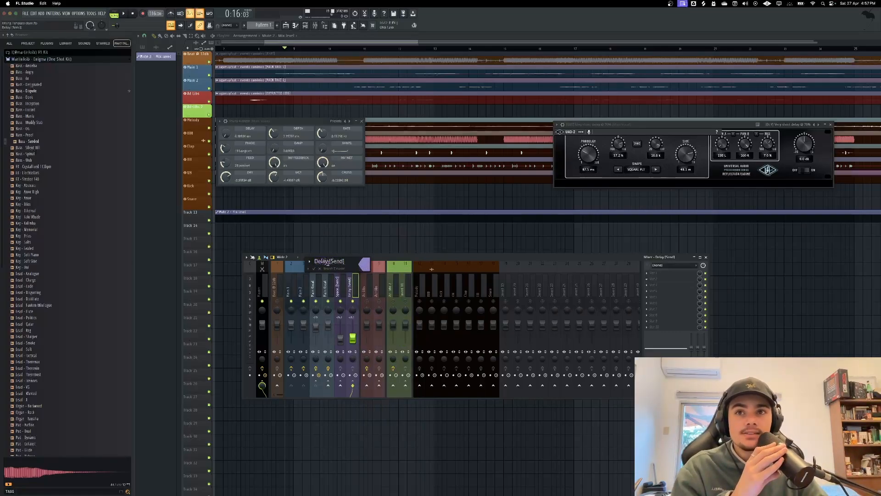
click(327, 285)
click(328, 290)
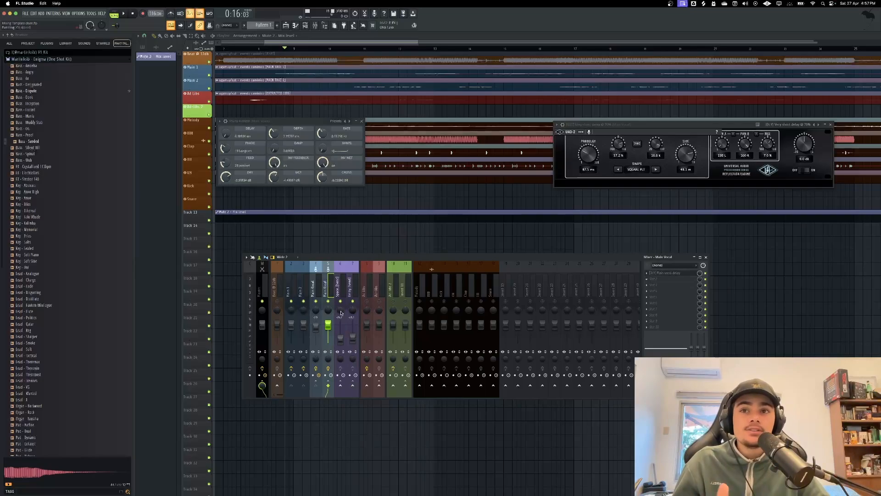
Try routing the Main Vocal as a send to the first empty insert track beyond the beat tracks.
click(349, 283)
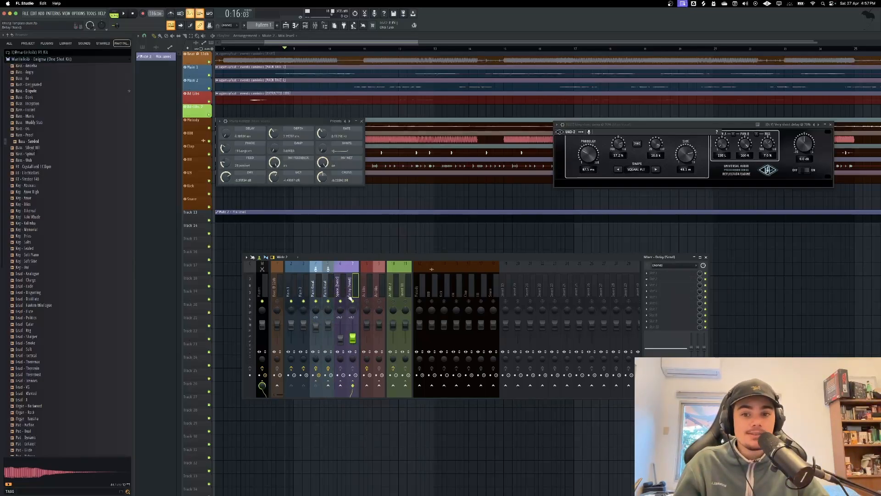
click(323, 279)
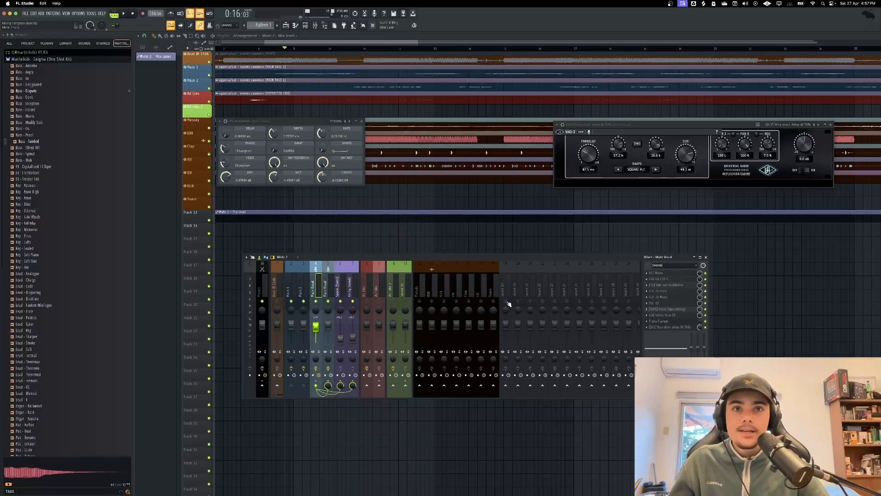
click(506, 386)
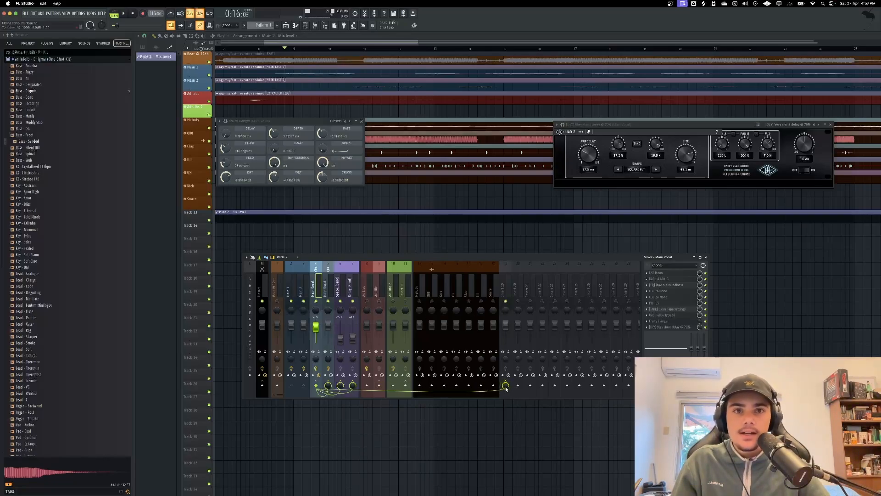
click(505, 285)
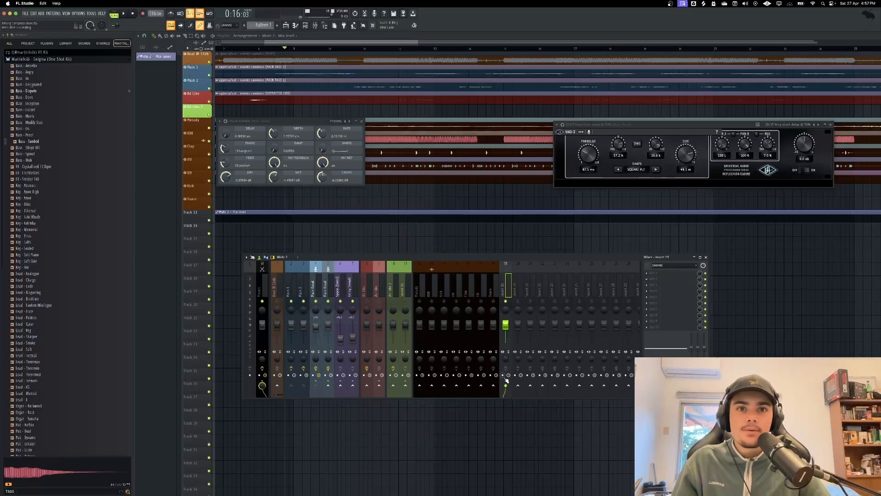
Select the Space Reverb [Send] mixer track, switch to Finder, and close its Recents window.
click(340, 285)
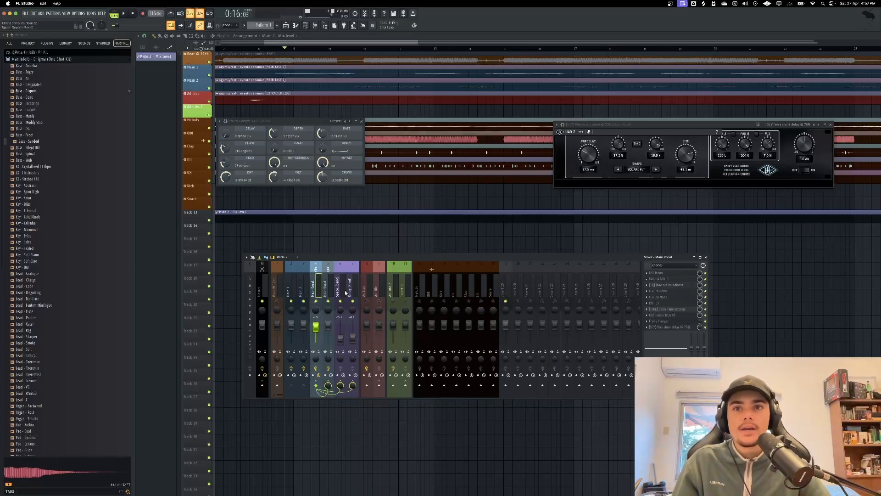
key(super+Tab)
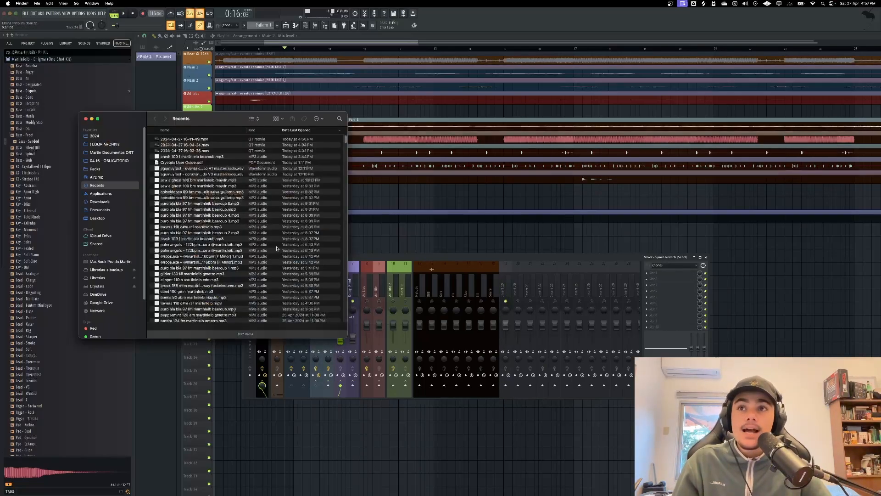
key(super+w)
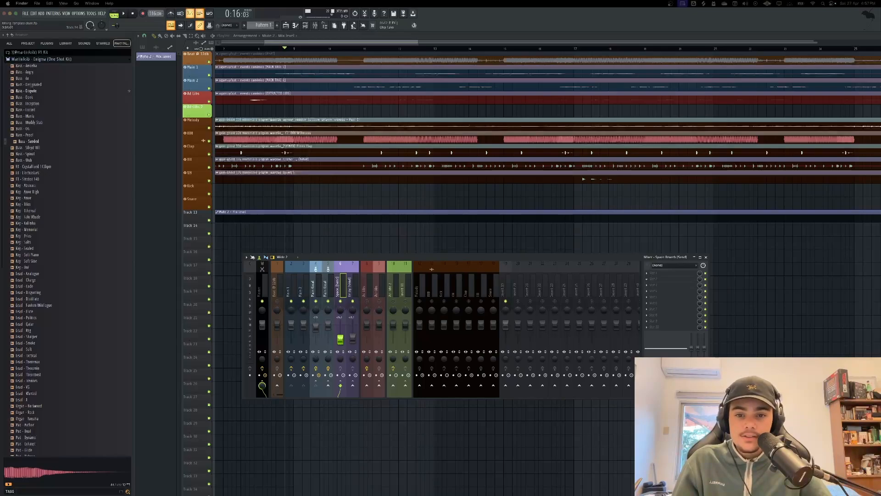
Open the Setting Presets folder in Finder and load [REV] Huge reverb (bus out).fst onto the Space Reverb [Send] track.
drag(459, 495, 592, 147)
click(582, 192)
double_click(582, 192)
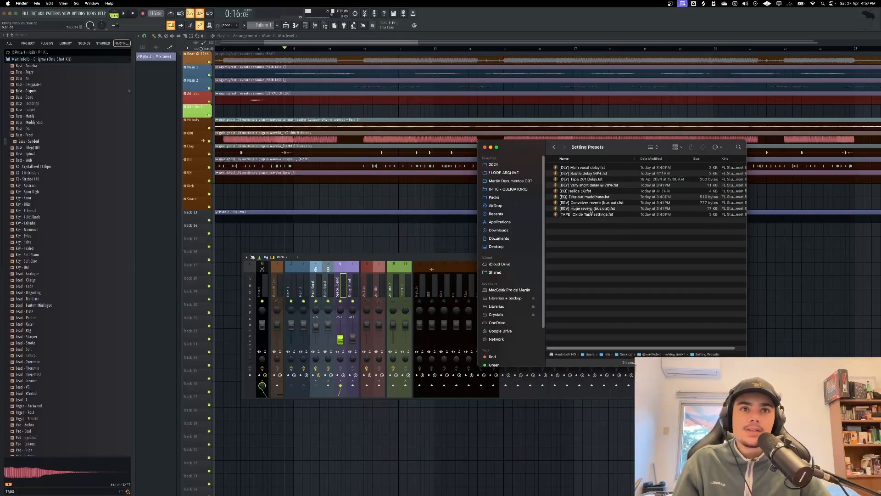
click(591, 210)
drag(602, 211, 345, 295)
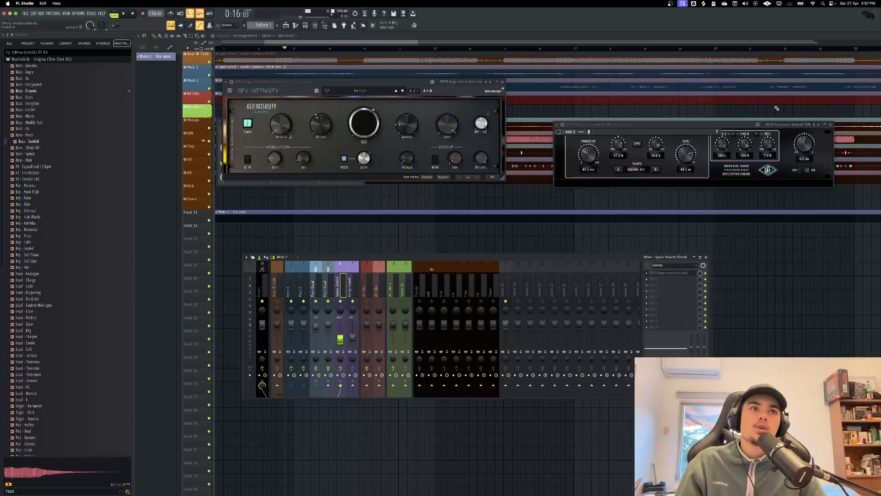
Close the very short delay's window, move the Rev Intensity window just above the mixer, and check its dry/wet control.
click(833, 125)
drag(391, 82, 549, 144)
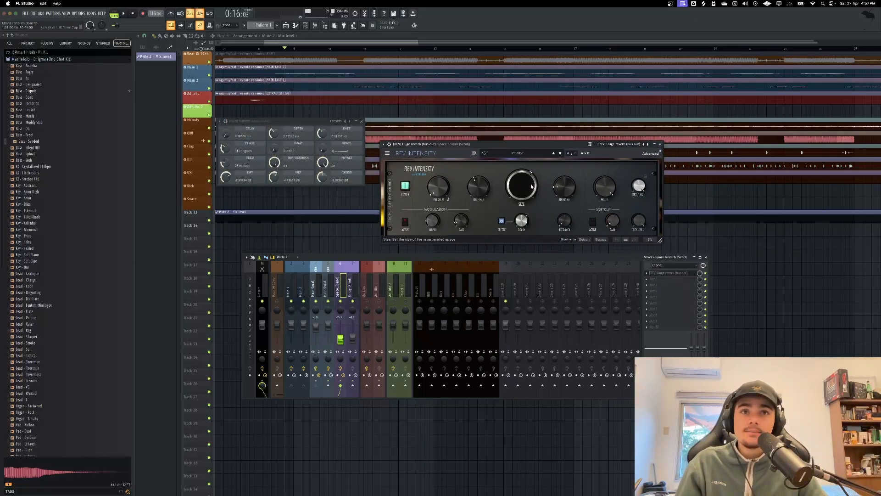
drag(639, 185, 639, 213)
Listen to the song with the new reverb while checking the vocal delay and send tracks, and return to Space Reverb [Send].
key(space)
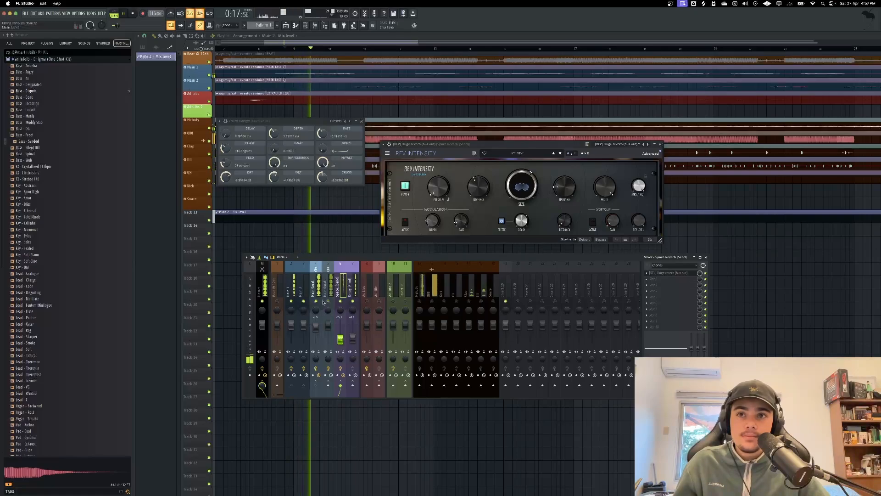
click(326, 292)
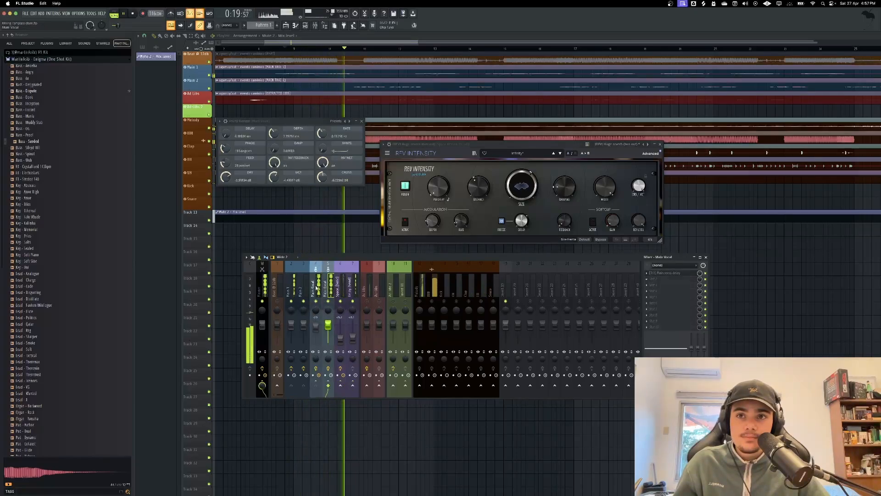
key(space)
key(space)
click(351, 295)
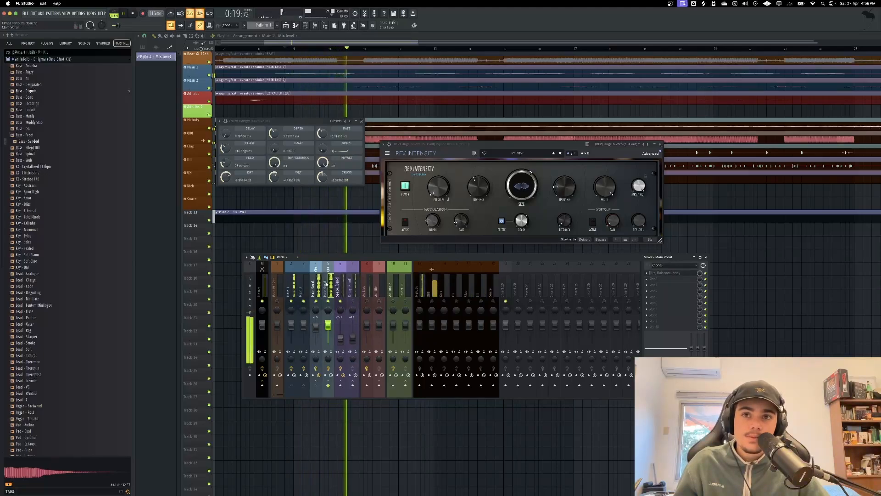
click(325, 285)
key(space)
click(338, 281)
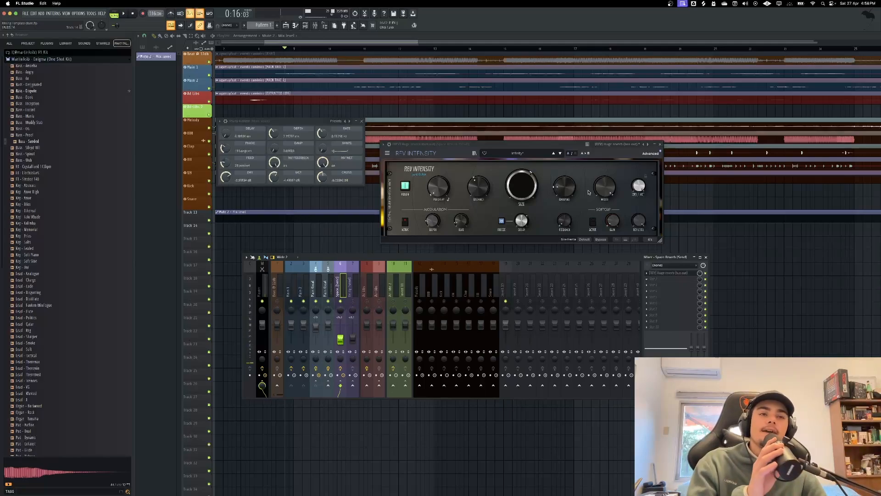
Fine-tune the Space Reverb [Send] track's level while playing the song.
click(325, 299)
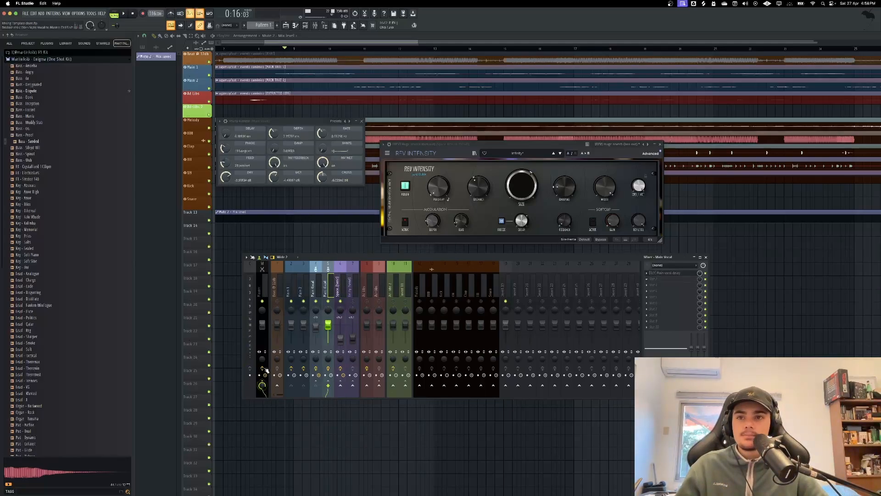
mouse_move(341, 339)
mouse_down()
mouse_move(342, 324)
mouse_move(341, 339)
mouse_up()
key(space)
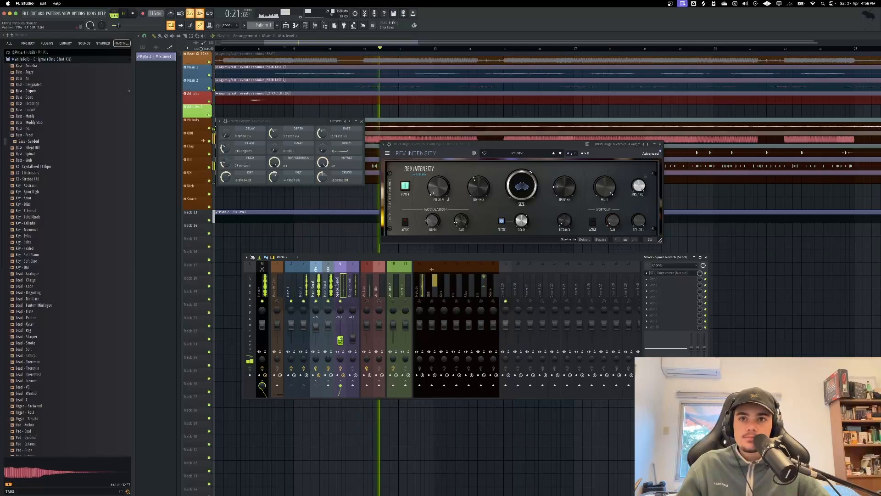
key(space)
Load the [REV] Convolver reverb (bus out) preset from Finder onto the Delay [Send] track.
click(354, 300)
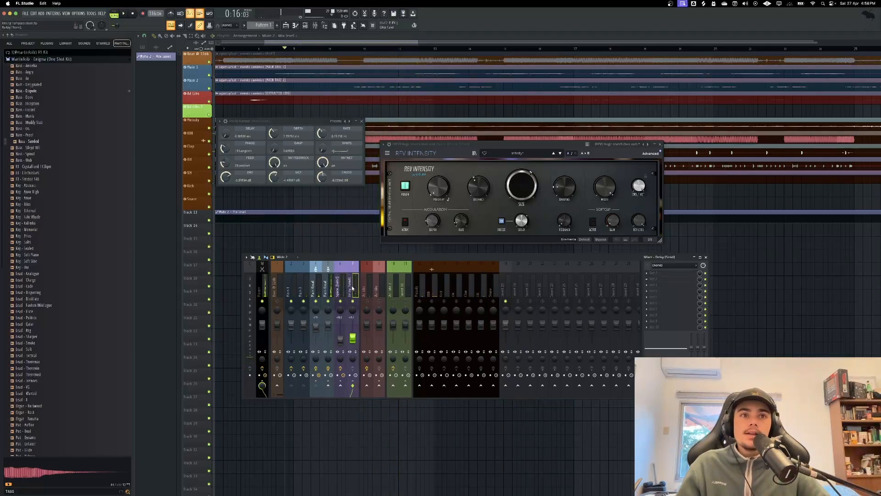
key(super+Tab)
drag(570, 141, 452, 495)
drag(360, 494, 352, 291)
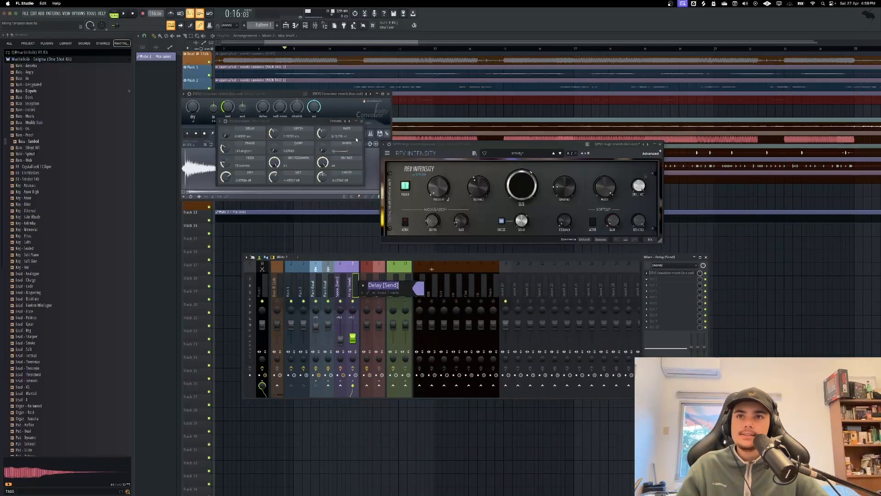
Close the Rev Intensity and flanger windows, and move the Convolver window over the mixer.
click(539, 257)
click(660, 144)
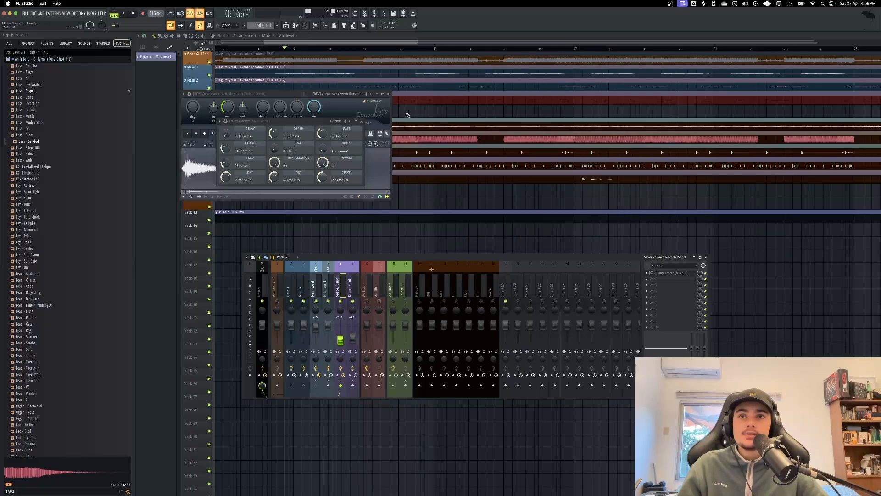
click(363, 121)
drag(223, 93, 380, 191)
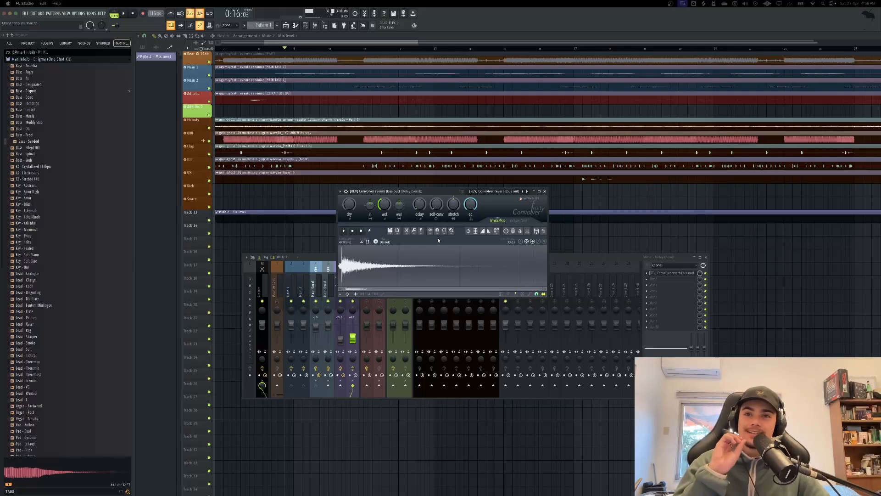
Examine the Convolver's impulse waveform and play the song with the Delay [Send] track selected.
drag(350, 266, 491, 264)
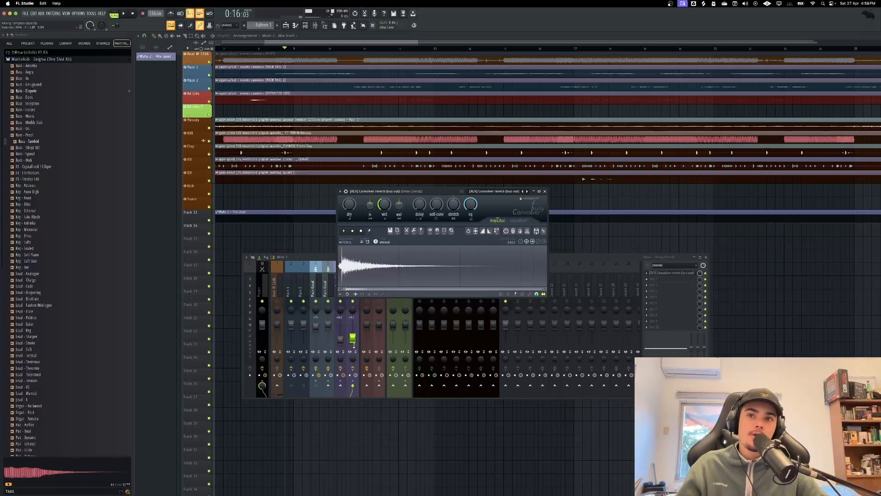
click(432, 270)
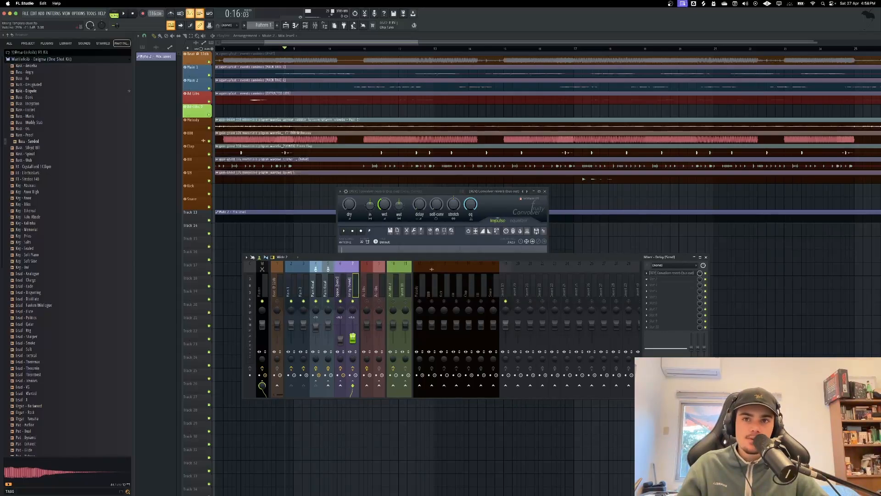
key(space)
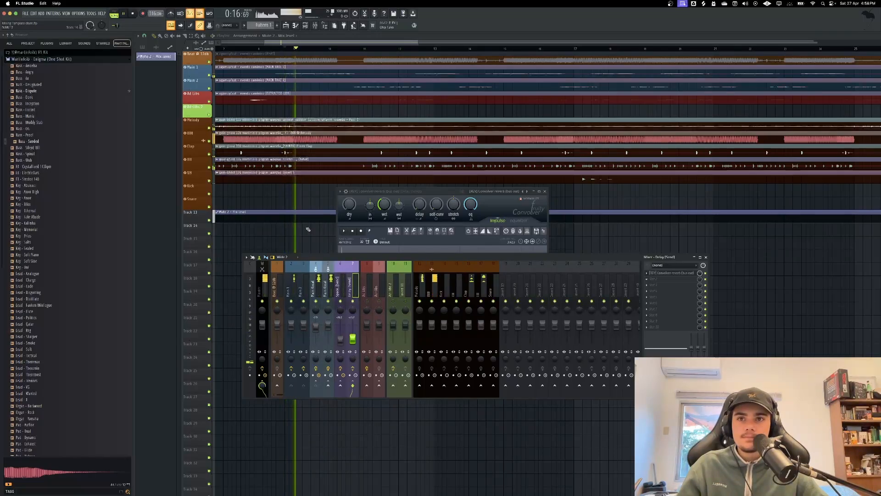
Check the Main Vocal's Helios Type 69 and UA 610-B plugins during playback, and close them along with the Convolver window.
click(323, 326)
click(315, 326)
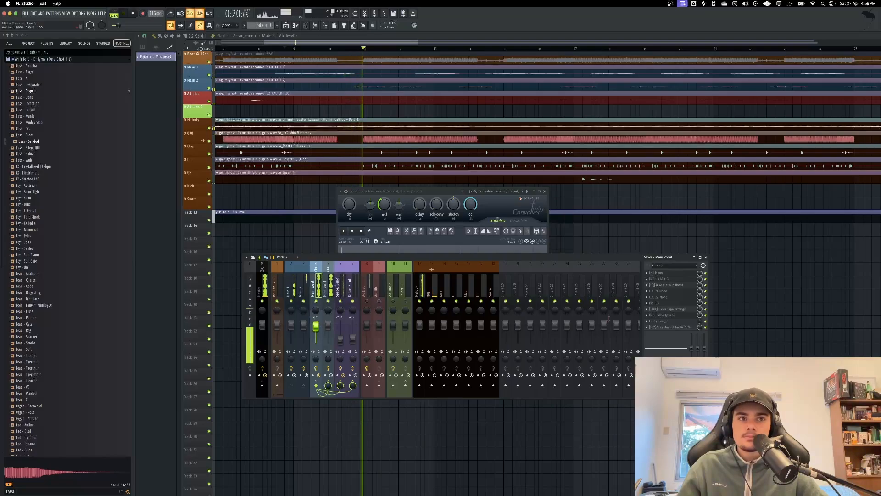
click(660, 316)
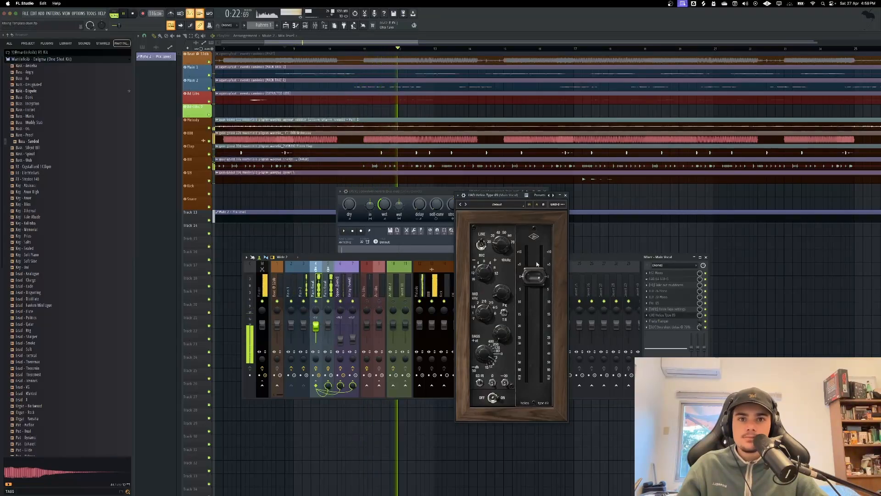
click(565, 196)
click(660, 279)
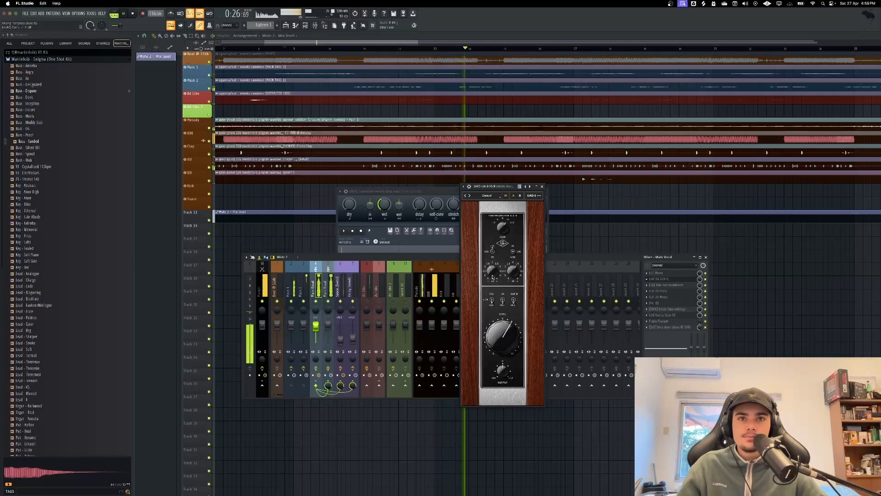
click(542, 186)
click(546, 191)
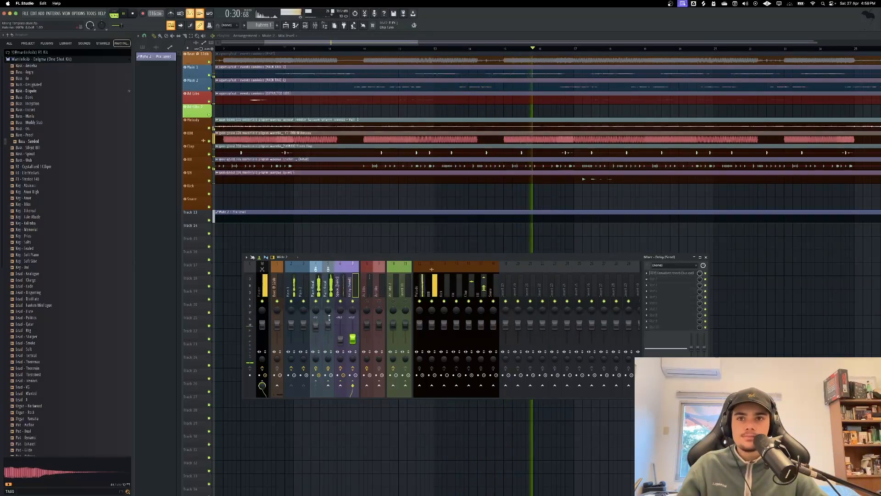
Balance the levels of the vocal delay and Main Vocal tracks during playback.
drag(316, 325, 328, 325)
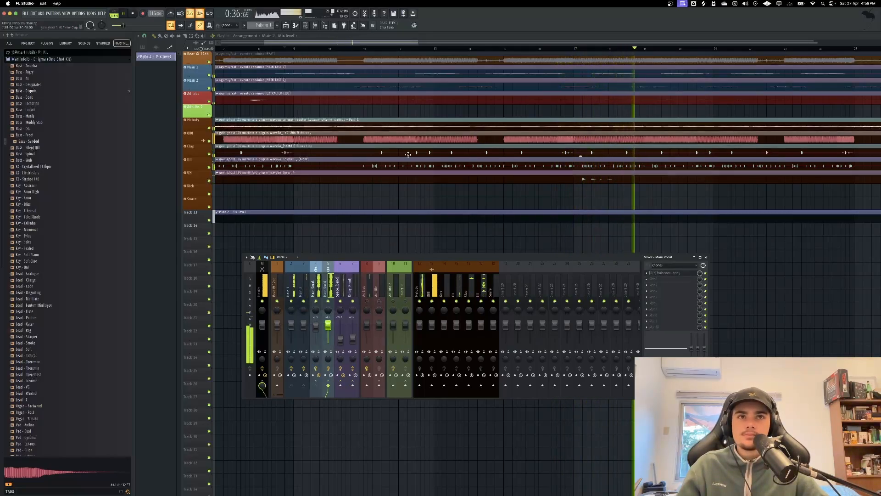
scroll(401, 162, down, 5)
click(317, 324)
Lower the 808 and the five beat tracks starting at Kick, and fine-tune the Clap and HH levels.
drag(432, 324, 453, 316)
drag(488, 291, 446, 292)
drag(443, 323, 444, 325)
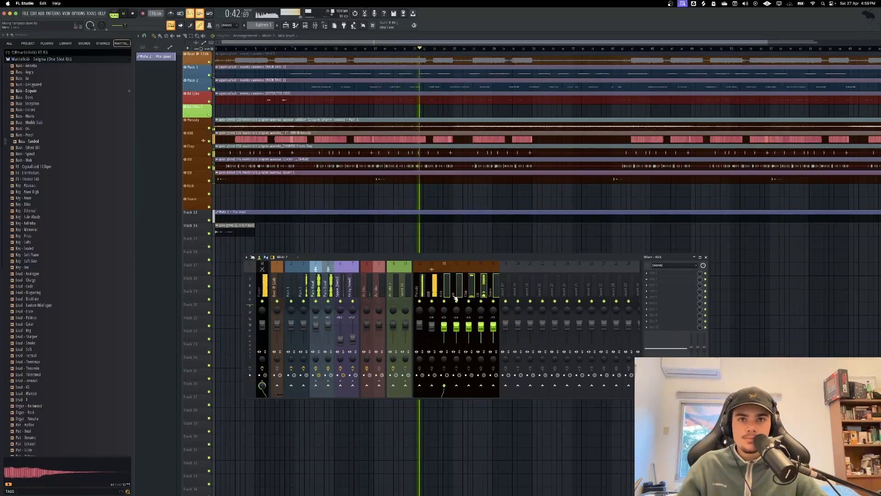
click(468, 324)
click(481, 325)
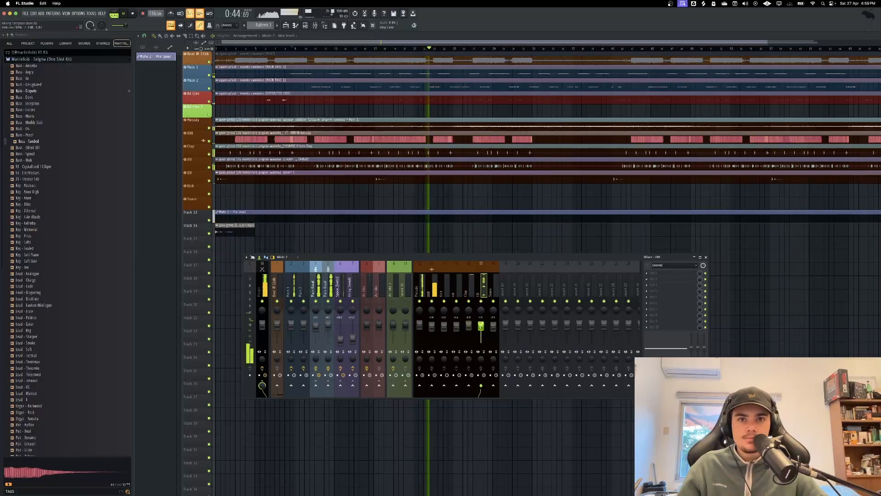
Adjust the Melody level and rebalance the 808 against the rest of the beat.
click(418, 325)
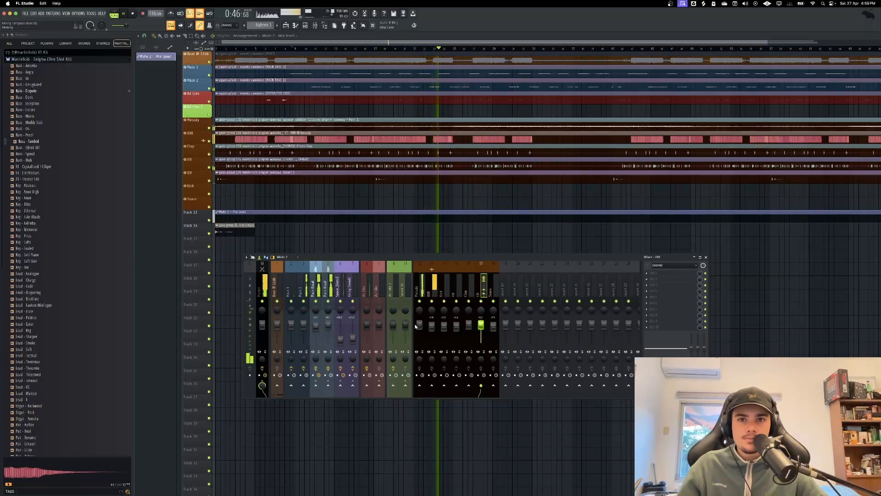
click(432, 324)
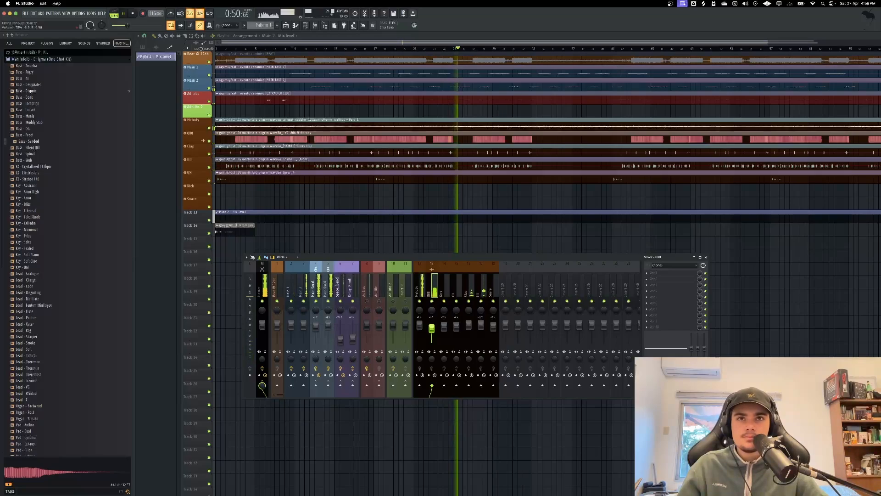
ctrl+scroll(481, 172, up, 5)
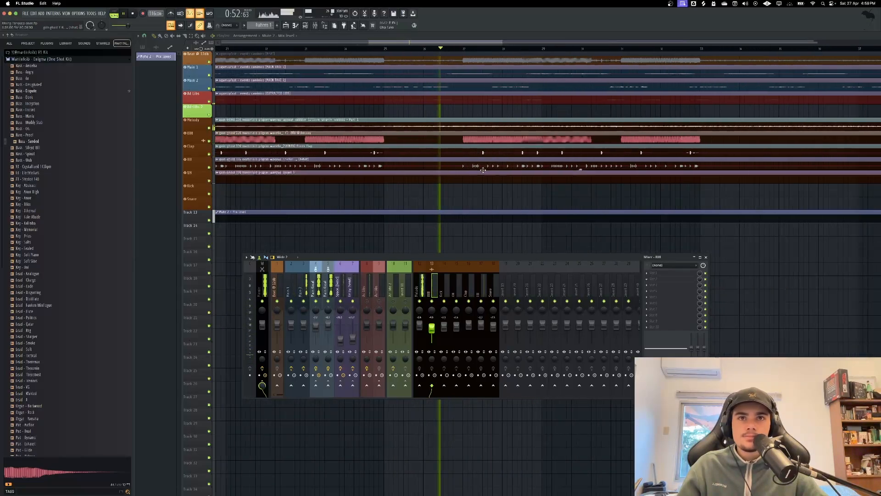
ctrl+scroll(419, 203, down, 5)
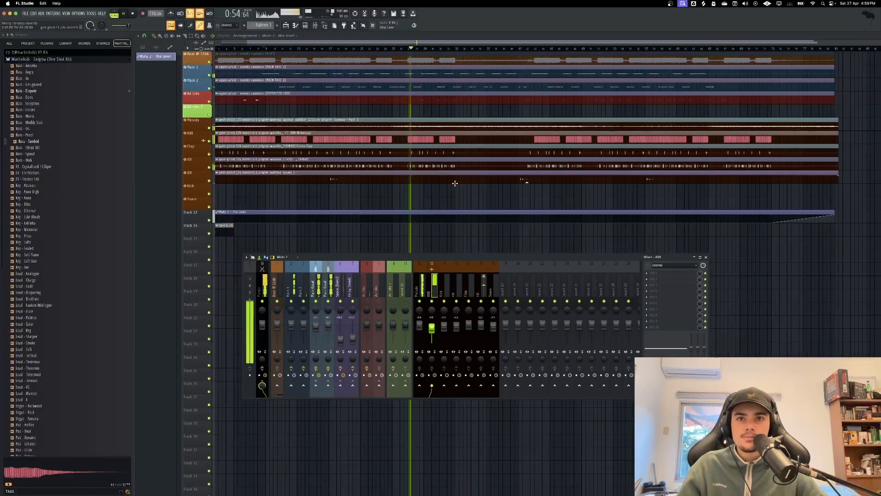
ctrl+scroll(419, 203, up, 2)
drag(468, 324, 431, 326)
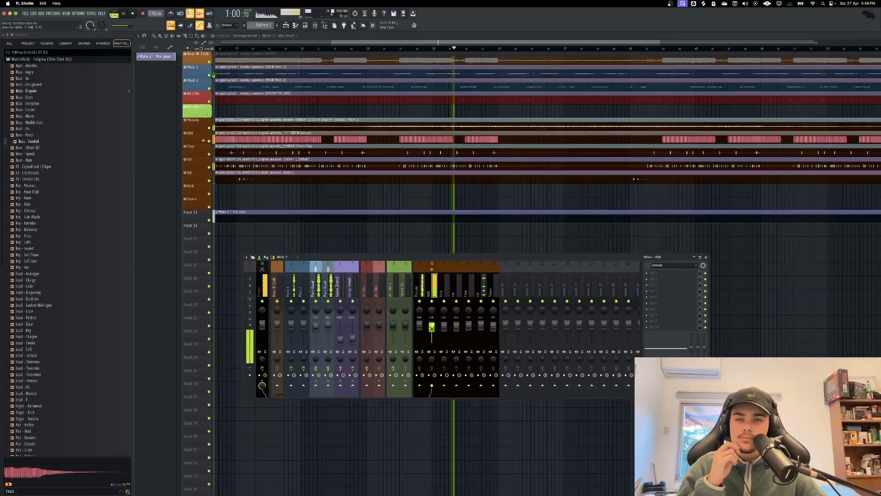
Cut the low band in the Main Vocal's built-in mixer track EQ.
click(316, 290)
drag(692, 347, 692, 371)
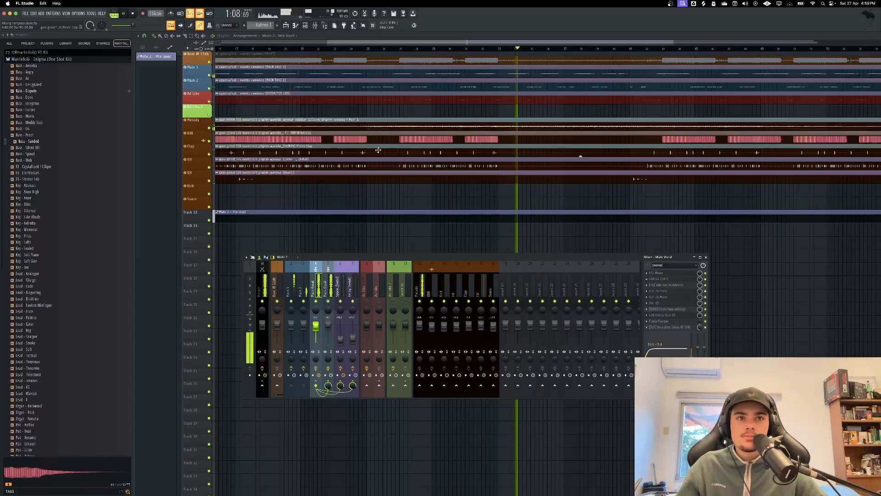
scroll(378, 150, down, 3)
scroll(378, 151, up, 3)
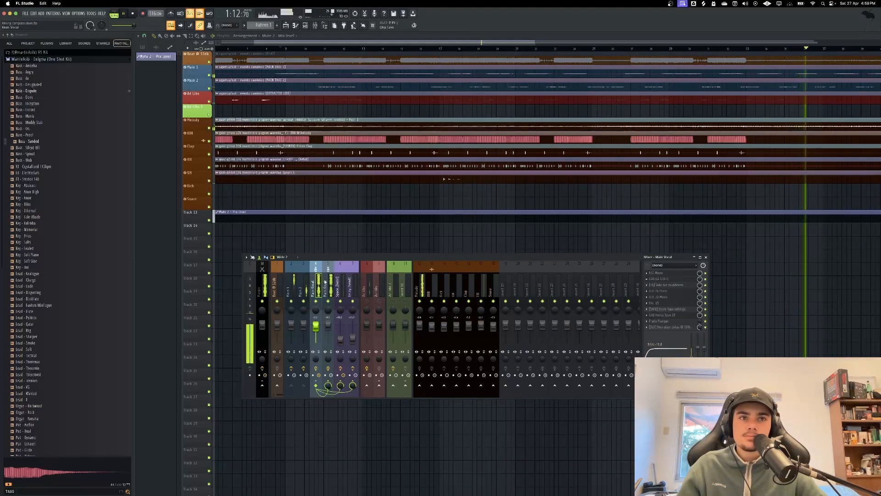
Check the Main Vocal's NS1 noise suppressor, close it, and stop the playback.
click(657, 273)
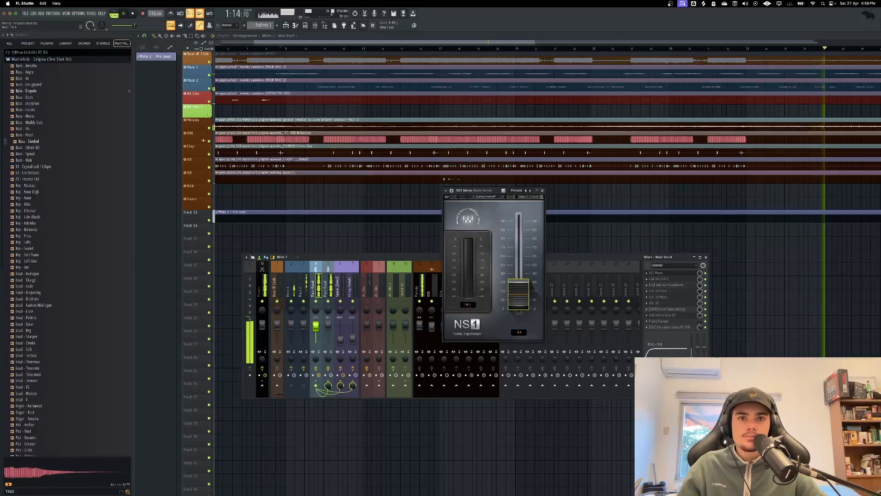
click(543, 190)
scroll(360, 211, down, 3)
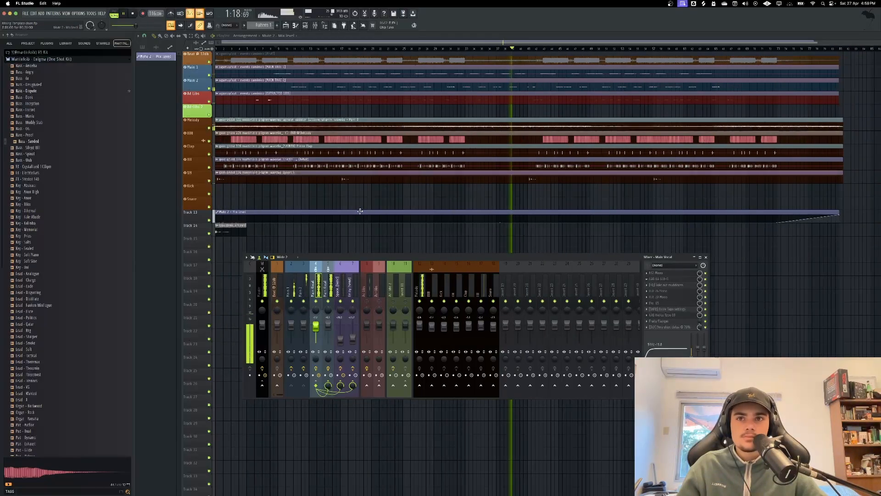
scroll(242, 191, up, 3)
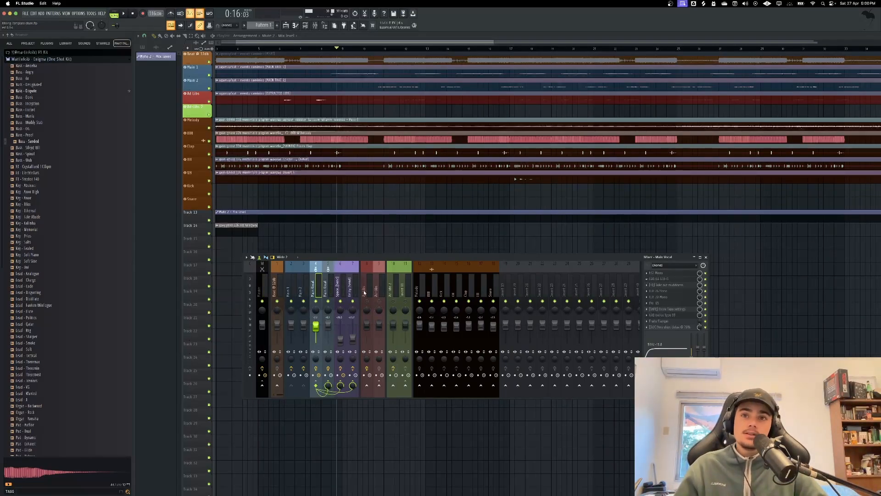
Copy the Main Vocal mixer track's complete state onto the second ad-lib track and decline the UAD DSP resources help.
right_click(317, 282)
mouse_move(333, 299)
drag(395, 305, 374, 281)
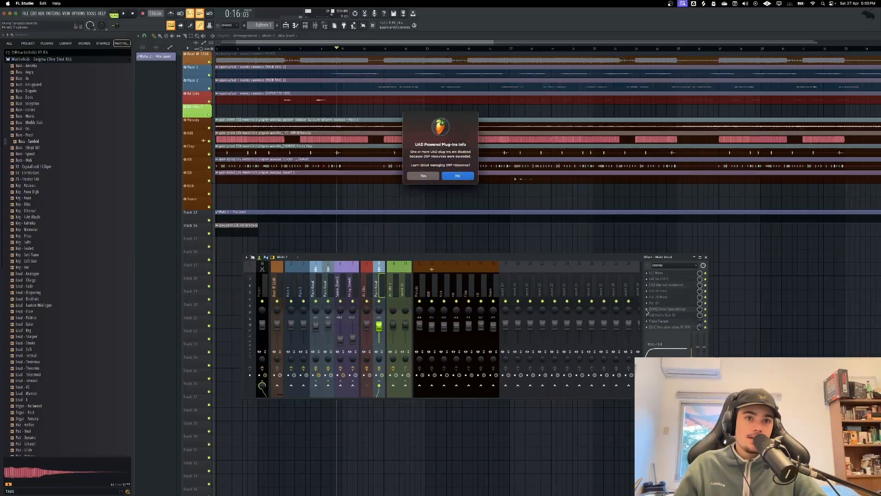
click(457, 174)
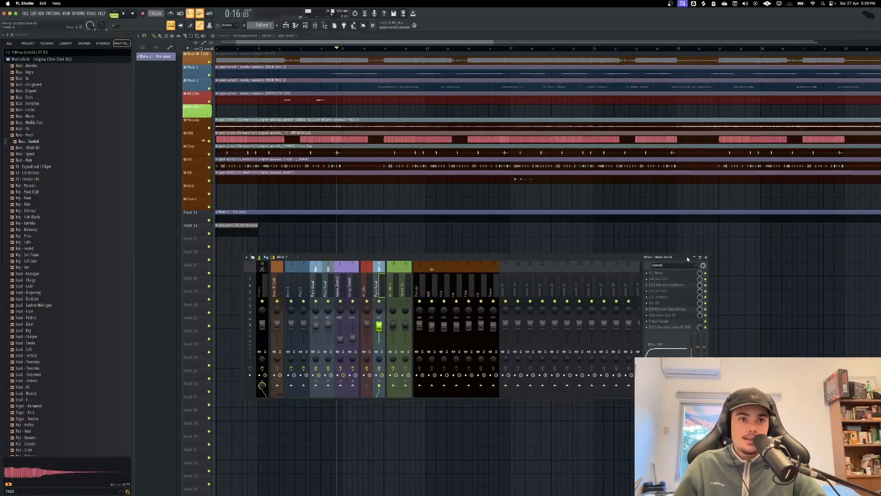
Remove the later effects and the second-slot plugin from the Main Vocal chain copied onto the second ad-lib mixer track.
click(646, 316)
click(654, 327)
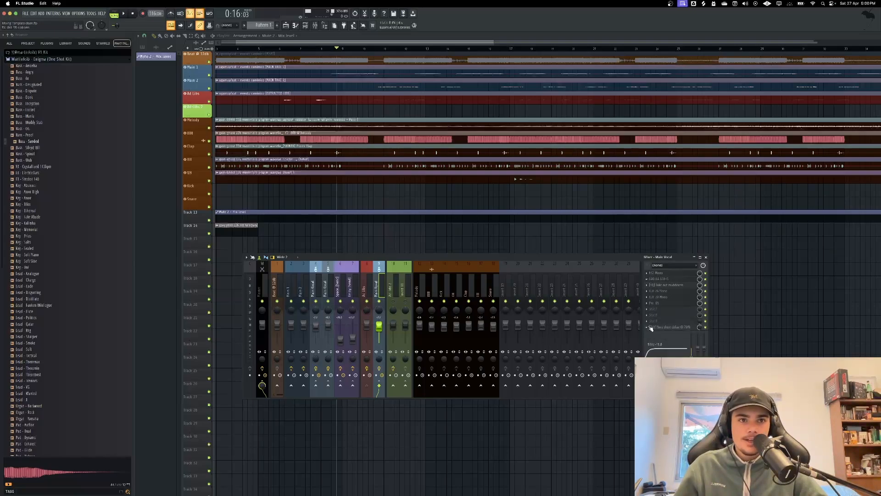
click(647, 328)
click(656, 338)
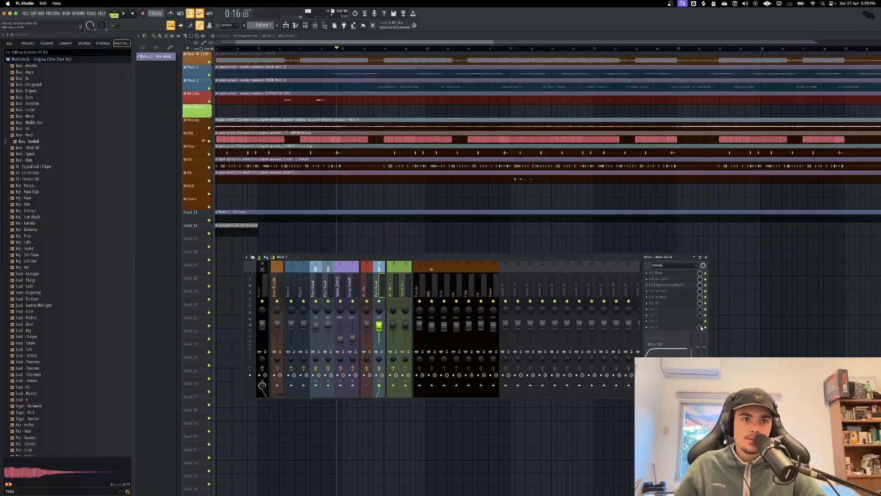
click(648, 279)
click(658, 285)
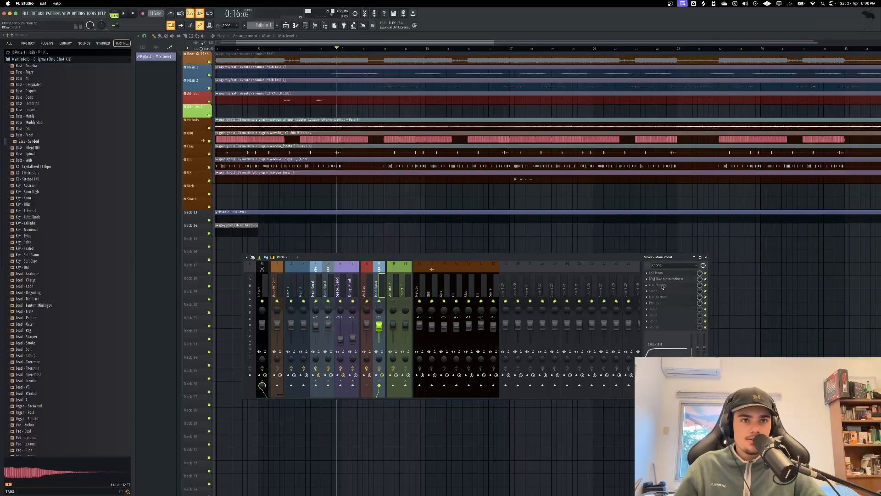
Play the song through the trimmed ad-lib chain, open its CLA-76 compressor, and stop playback.
key(space)
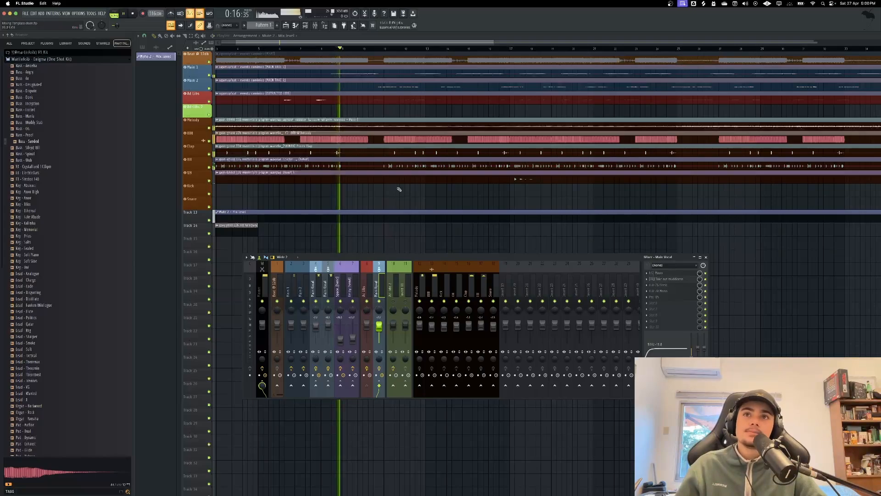
scroll(357, 195, up, 2)
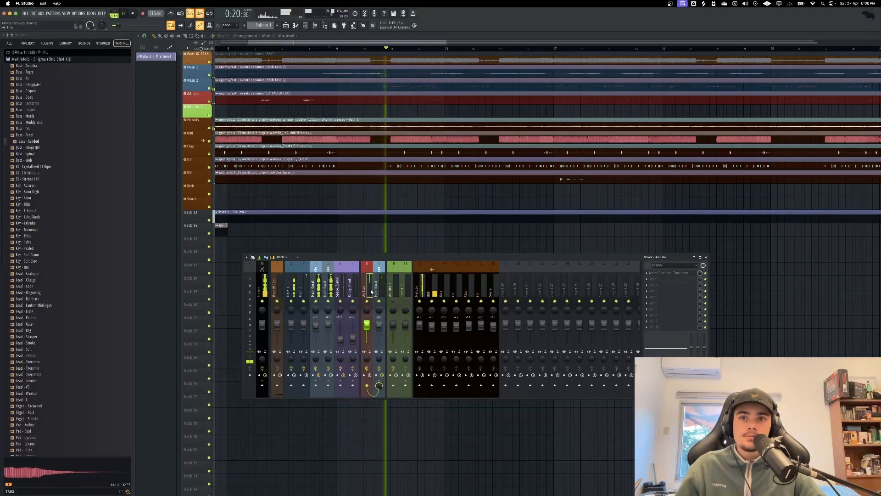
click(659, 285)
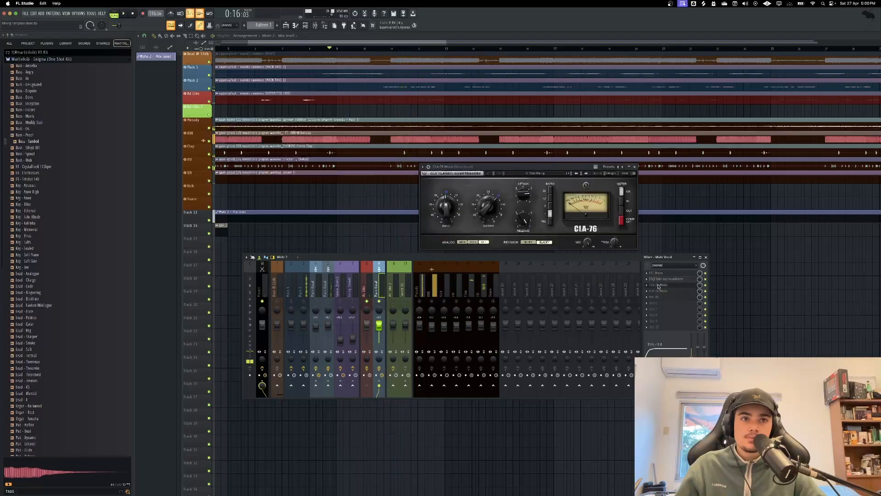
key(space)
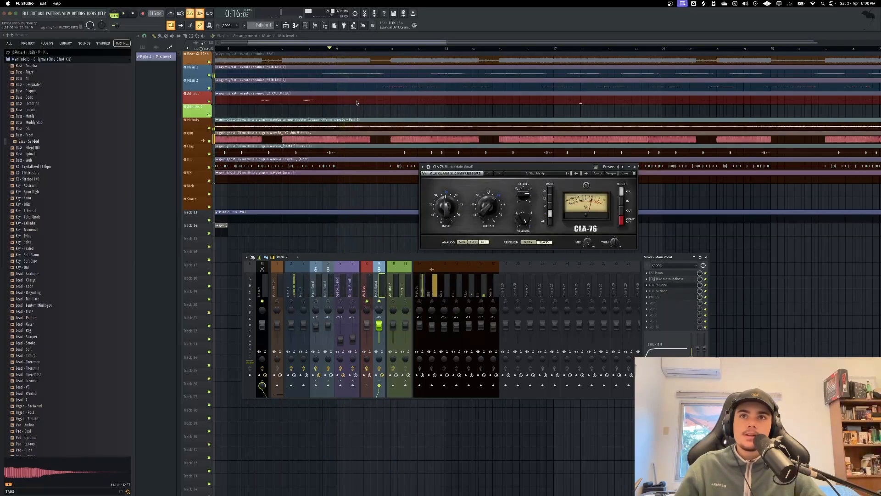
Open the Ad Libs audio clip's channel settings and enable Normalize for it.
double_click(356, 102)
scroll(360, 103, down, 5)
drag(257, 81, 310, 224)
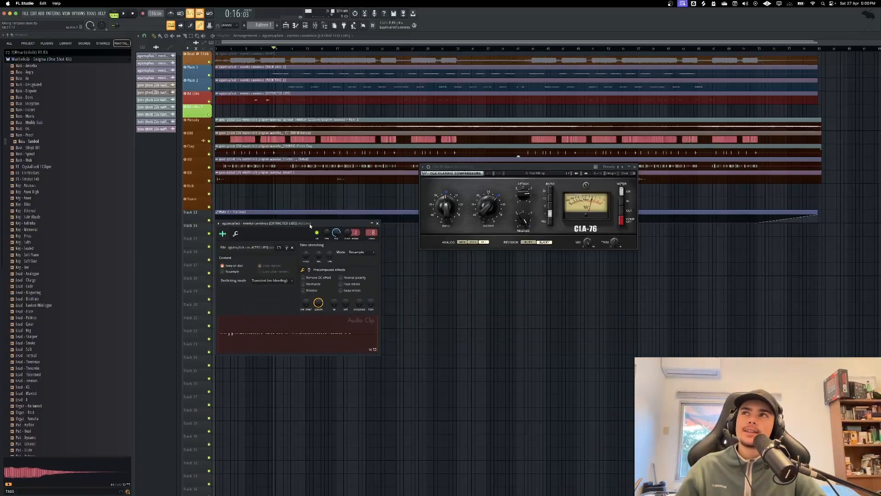
scroll(240, 177, up, 2)
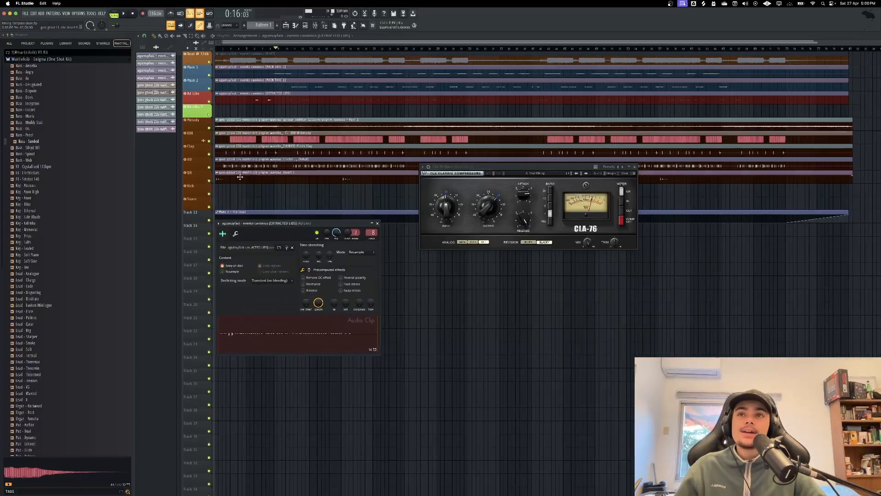
scroll(240, 177, up, 3)
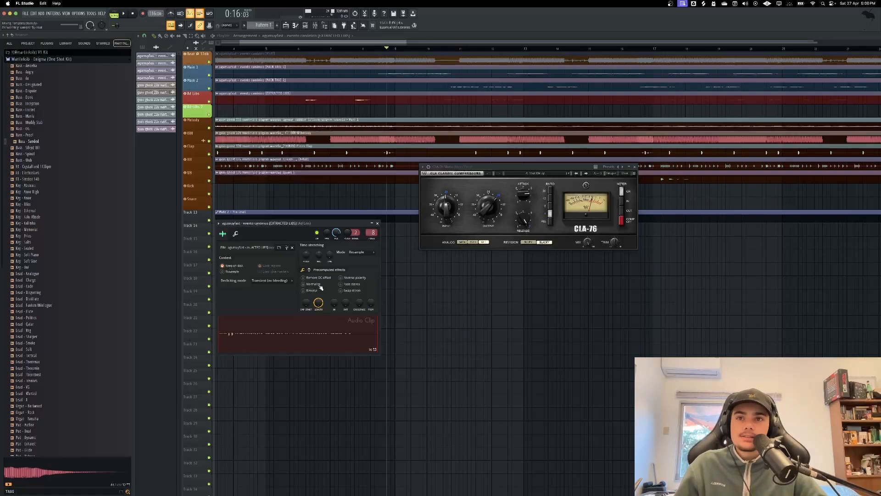
scroll(315, 175, up, 1)
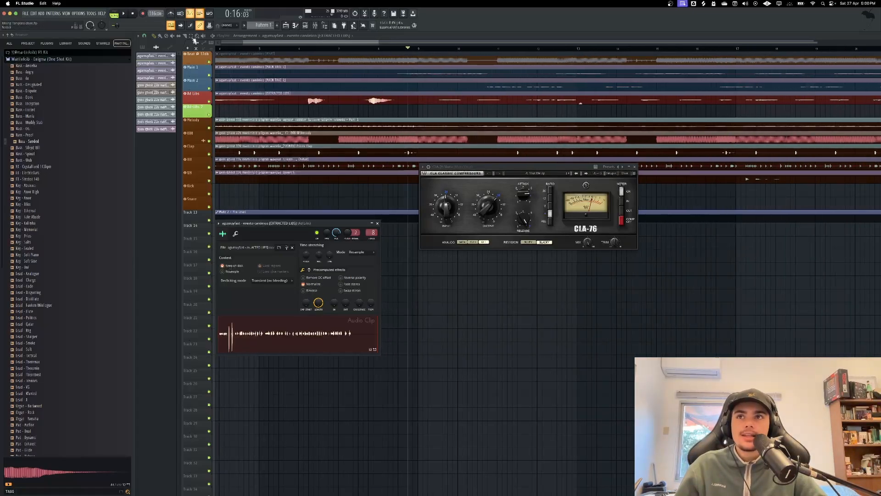
Slice the Ad Libs clip before and after its two loud phrases and audition that section.
click(185, 37)
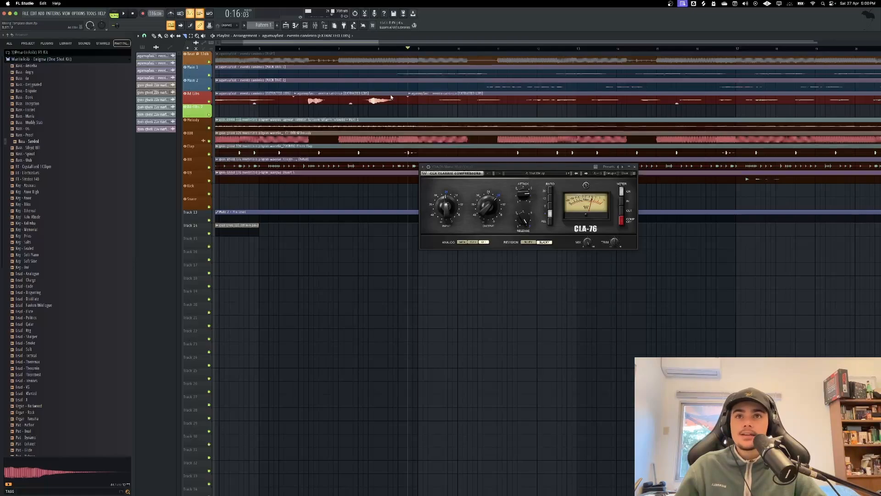
key(space)
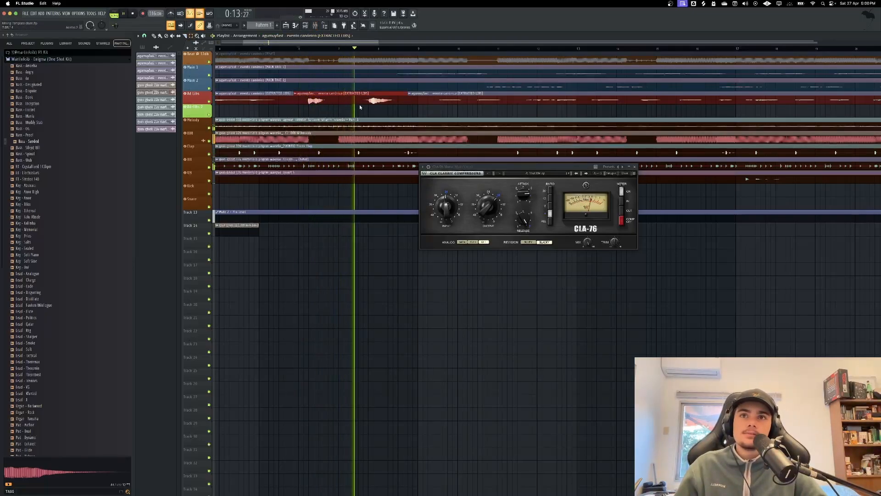
scroll(355, 105, down, 1)
key(space)
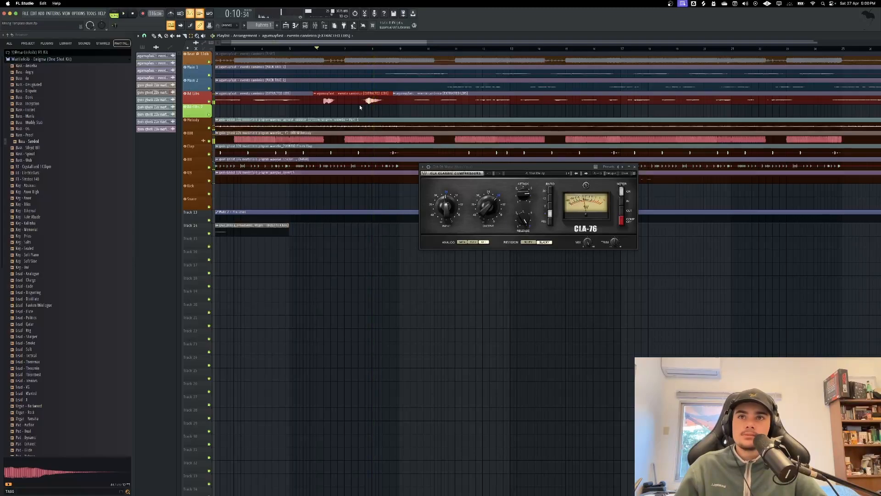
Move the loud ad-lib segment onto the Main 2 playlist track, making it a unique clip routed to that track.
click(360, 107)
click(491, 280)
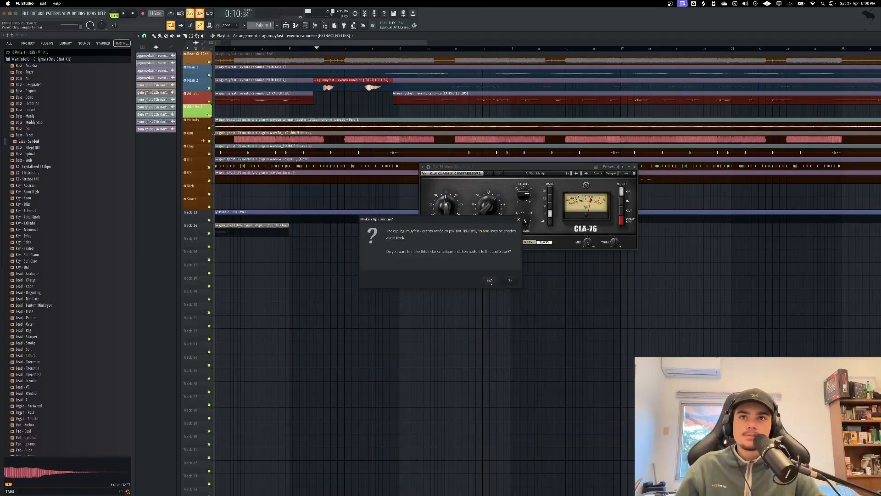
key(space)
key(space)
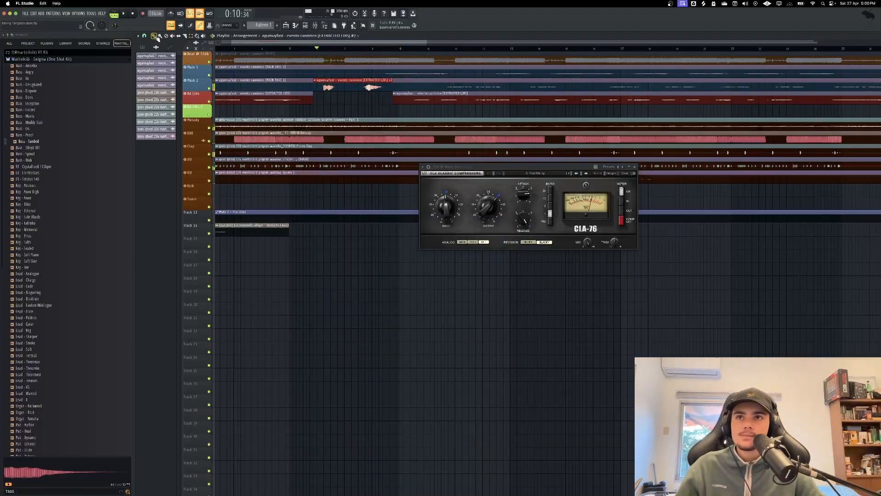
Turn off Normalize for the unique clip on Main 2 and restart playback.
double_click(332, 82)
click(317, 27)
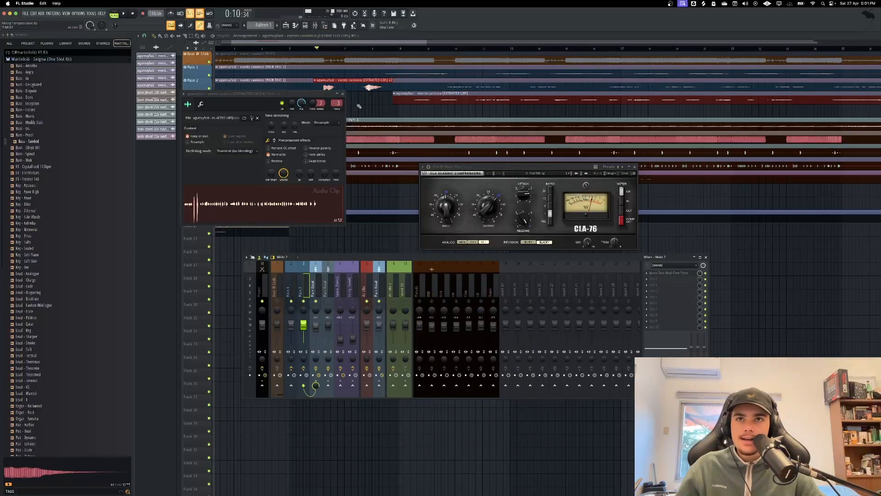
click(357, 105)
key(space)
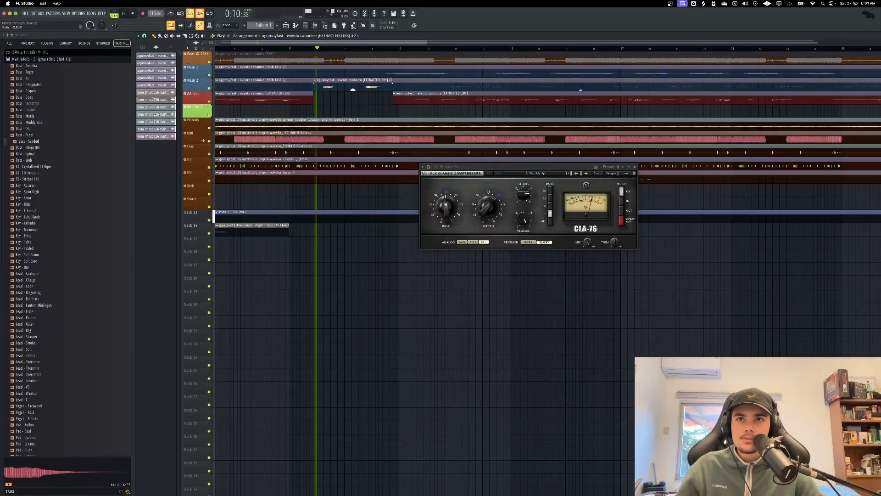
Play the moved phrases on Main 2 repeatedly and check their level through the Main Vocal mixer track.
key(space)
click(315, 26)
key(space)
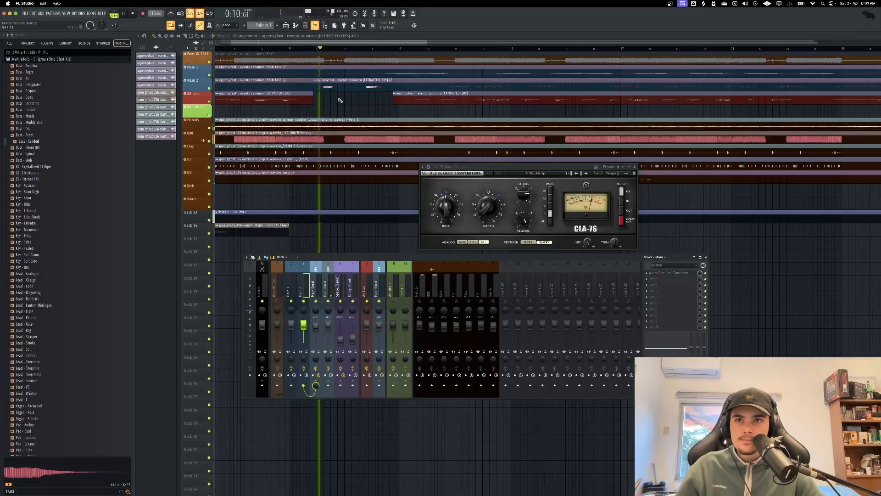
click(352, 89)
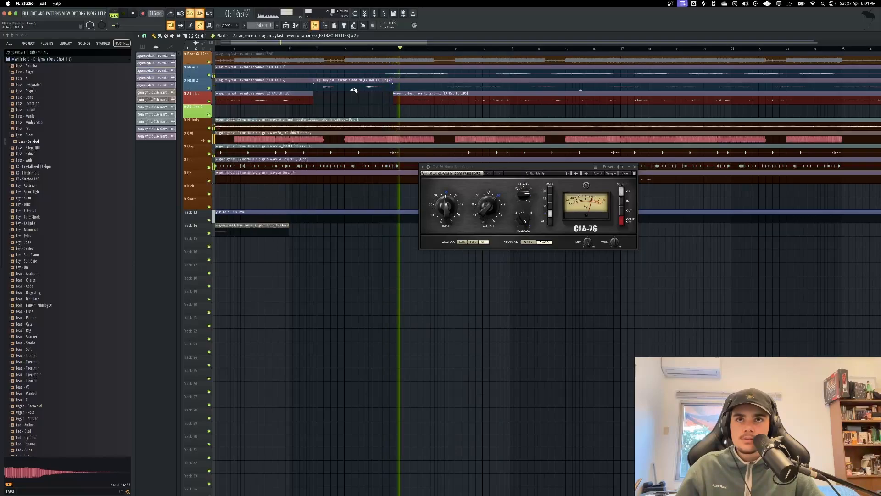
key(space)
key(space)
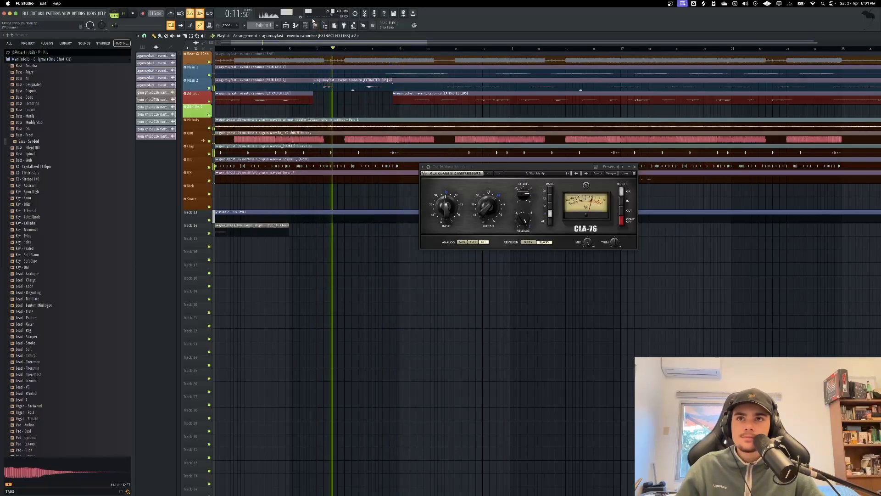
key(space)
key(space)
key(F9)
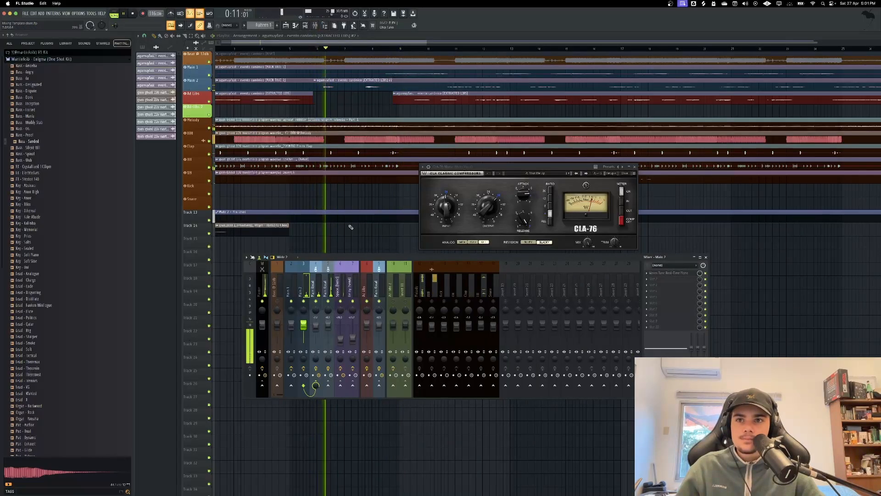
click(317, 285)
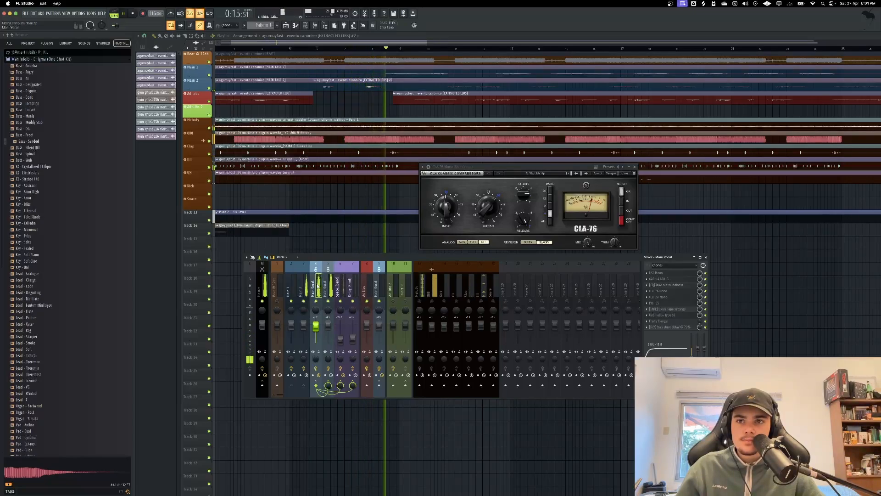
key(space)
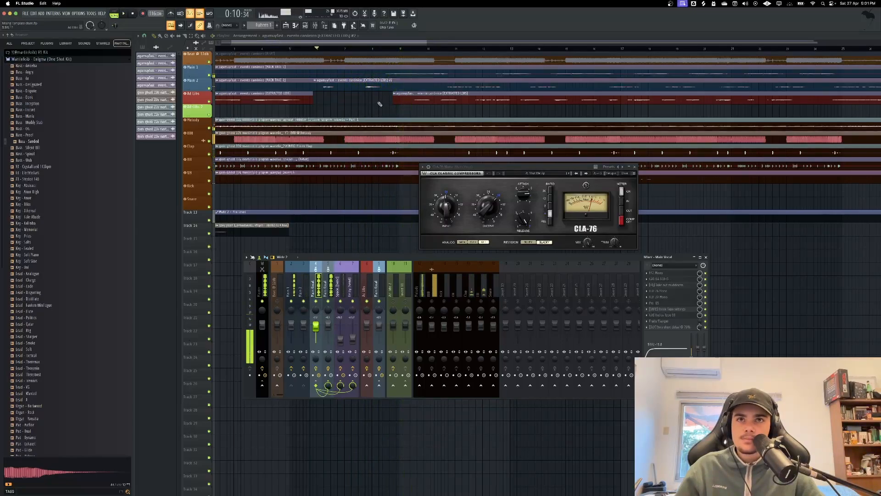
Play the ad-libs from near the song's start and check the Ad Libs clip's channel settings and mixer routing.
click(370, 291)
scroll(301, 114, down, 5)
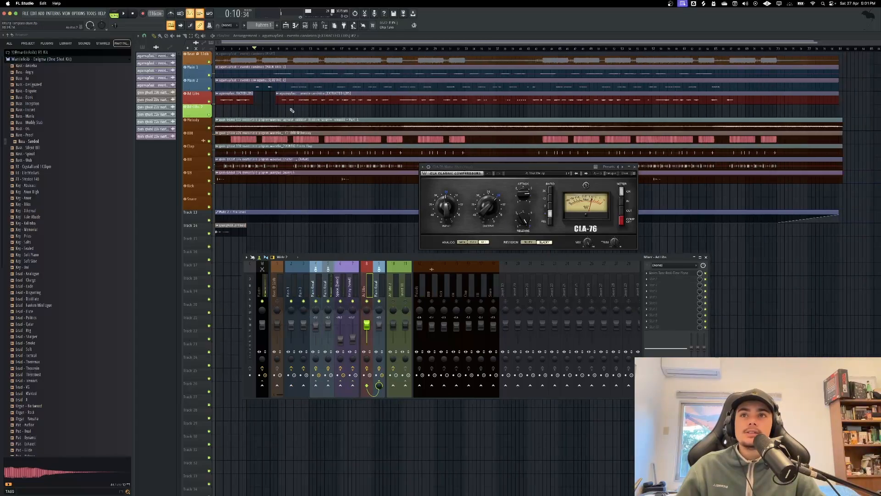
click(223, 48)
key(space)
scroll(222, 60, up, 5)
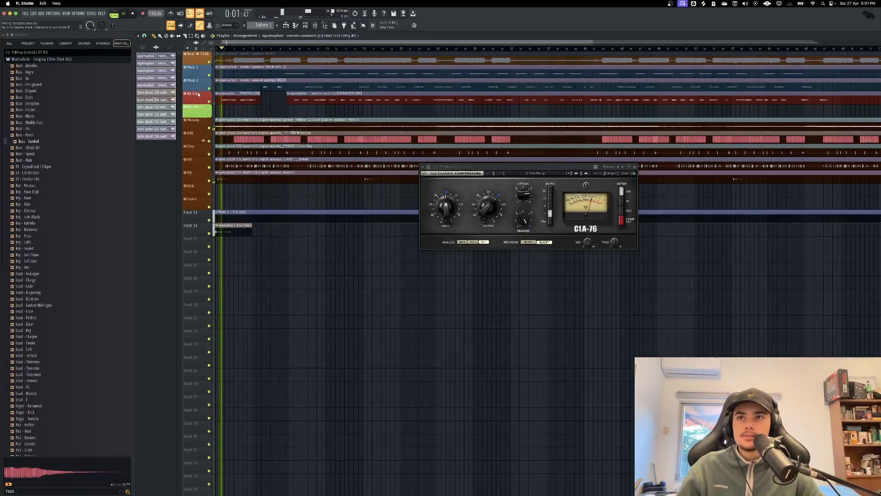
double_click(236, 99)
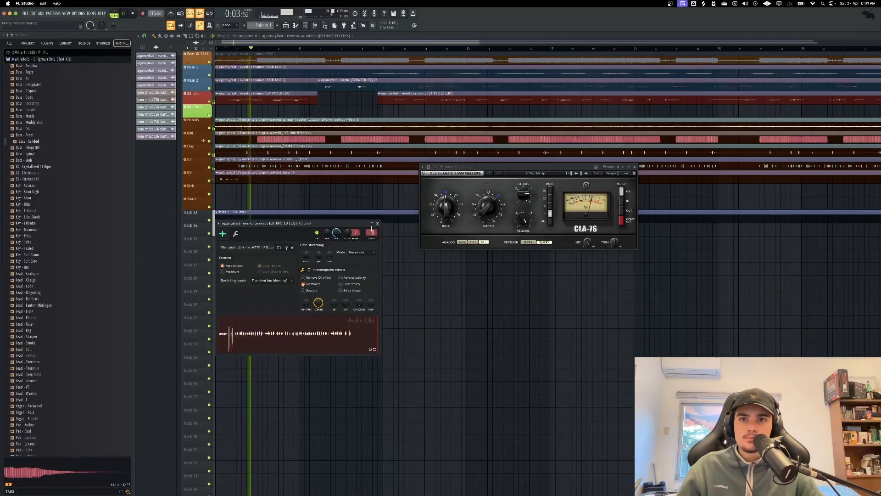
key(F9)
Play the ad-libs after the moved section, check the mixer levels, and select the ad-libs' copied Main Vocal track.
scroll(321, 115, down, 5)
click(278, 52)
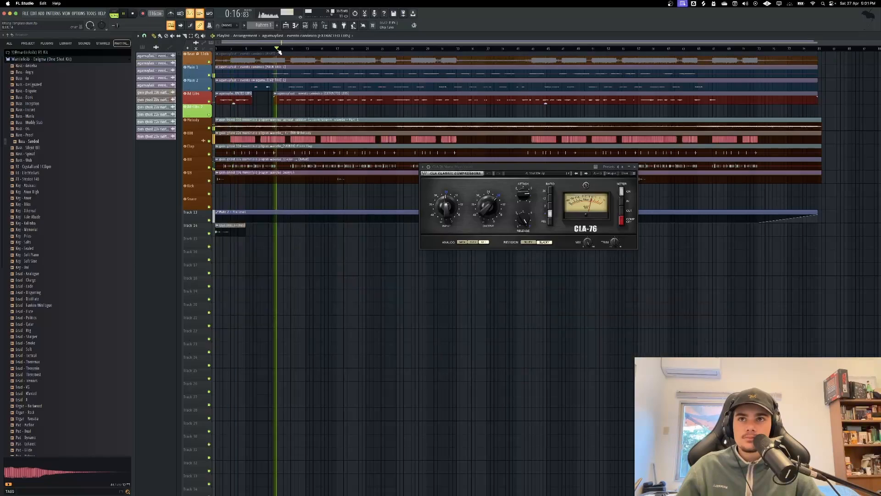
scroll(282, 52, up, 3)
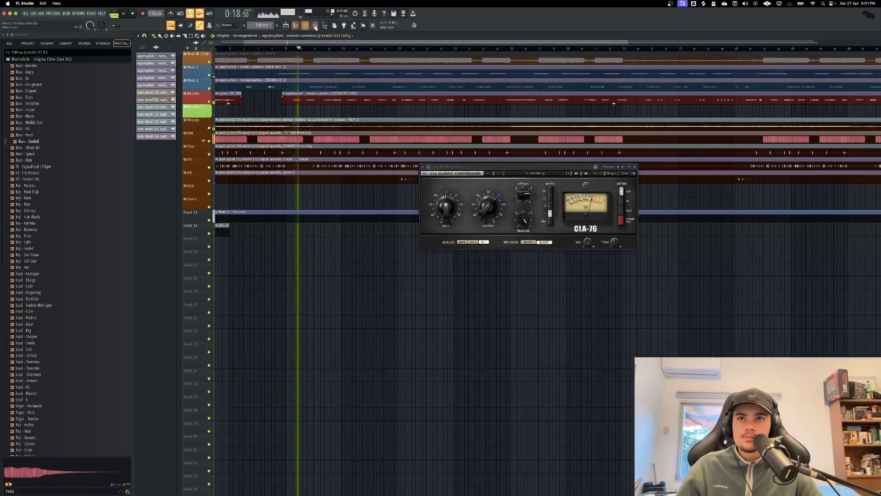
click(315, 26)
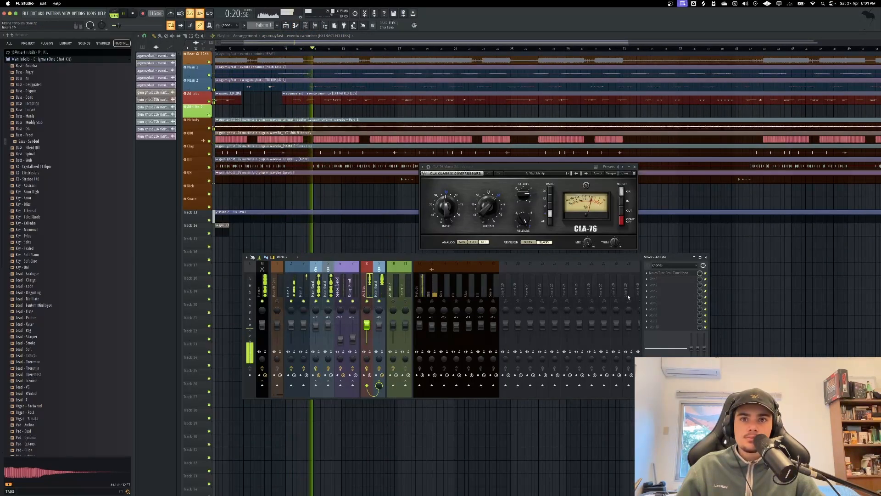
click(380, 293)
key(space)
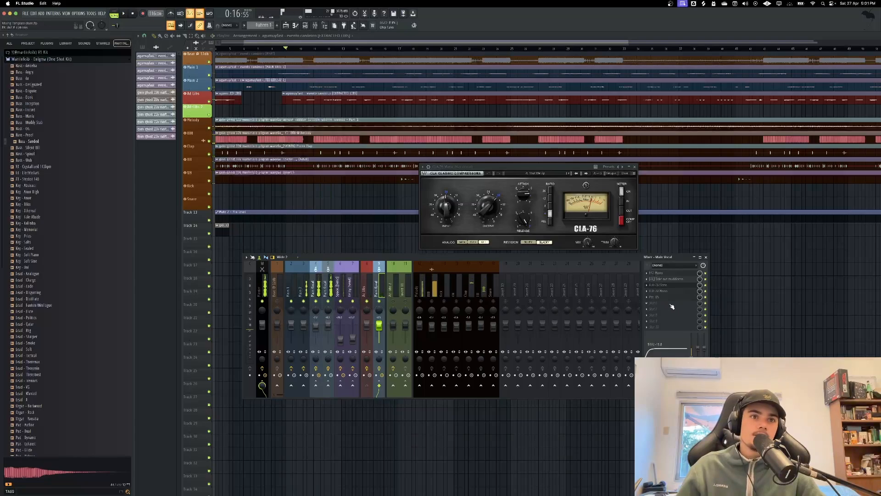
Add Arturia Delay TAPE-201 to the ad-libs' copied Main Vocal track, close the CLA-76, and reposition the delay window.
click(671, 306)
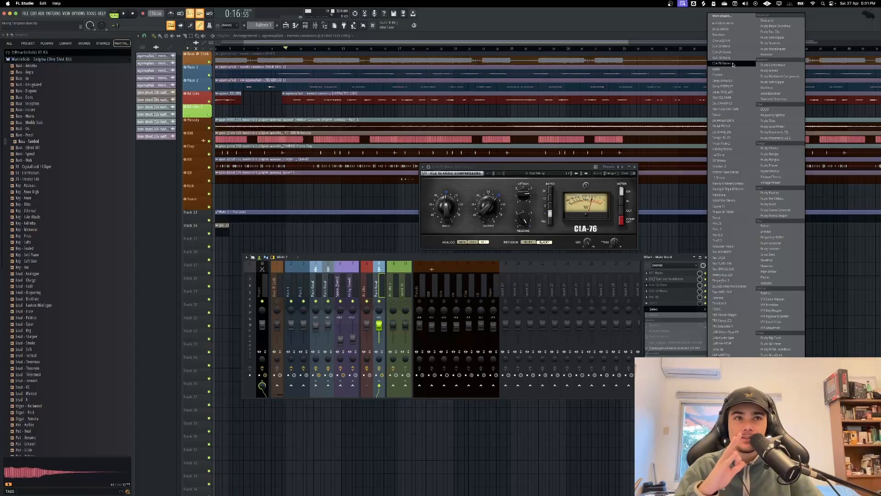
click(734, 92)
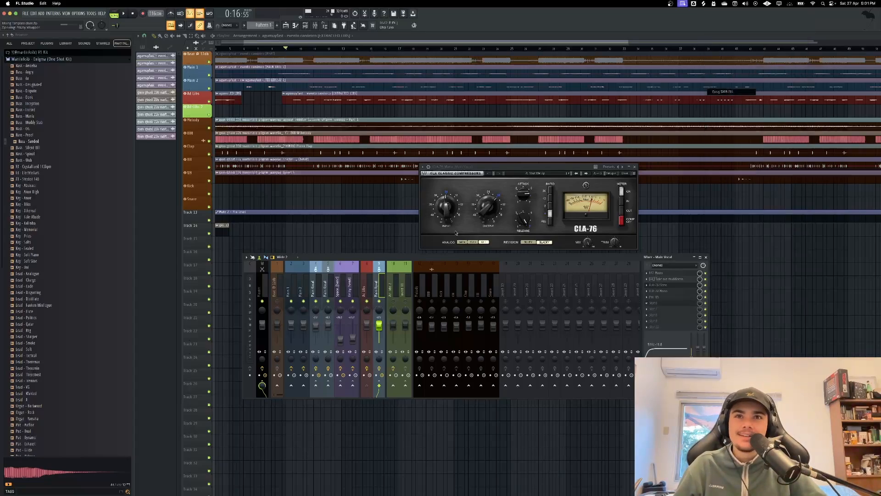
click(634, 167)
drag(595, 187, 425, 137)
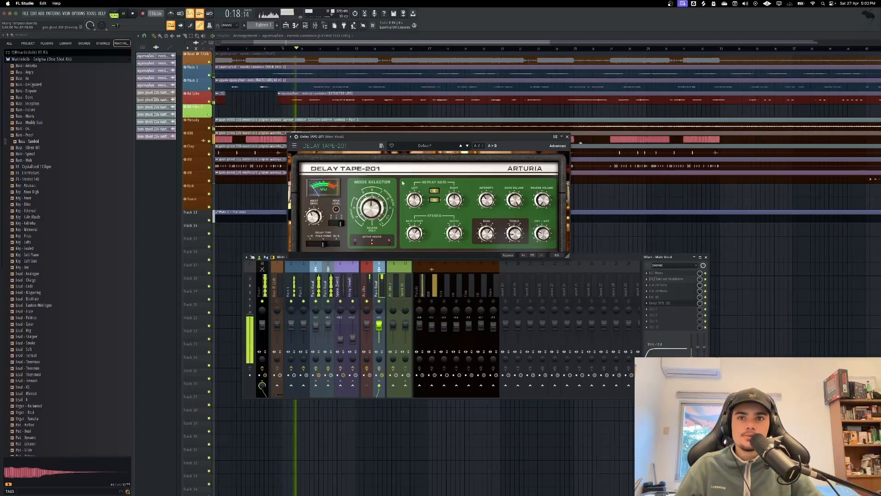
mouse_move(452, 200)
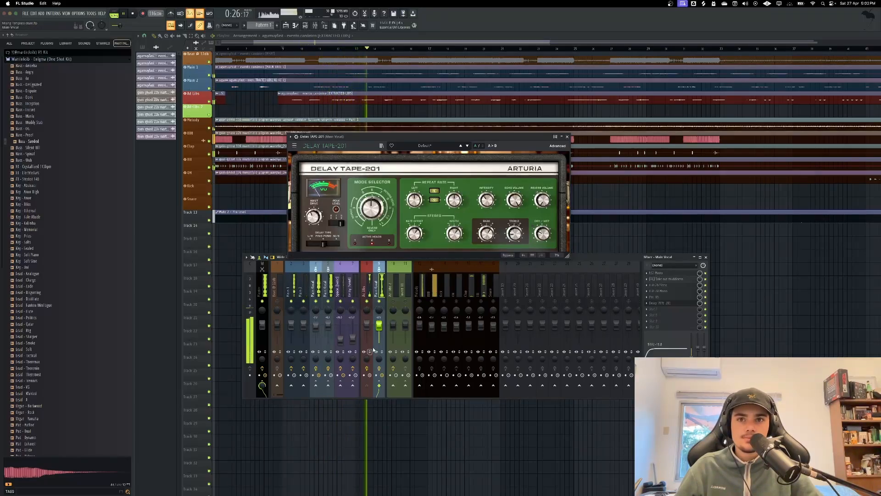
Slightly lower the fader of the ad-libs' copied Main Vocal track and add Fruity Love Philter after its tape delay.
drag(379, 327, 378, 330)
key(space)
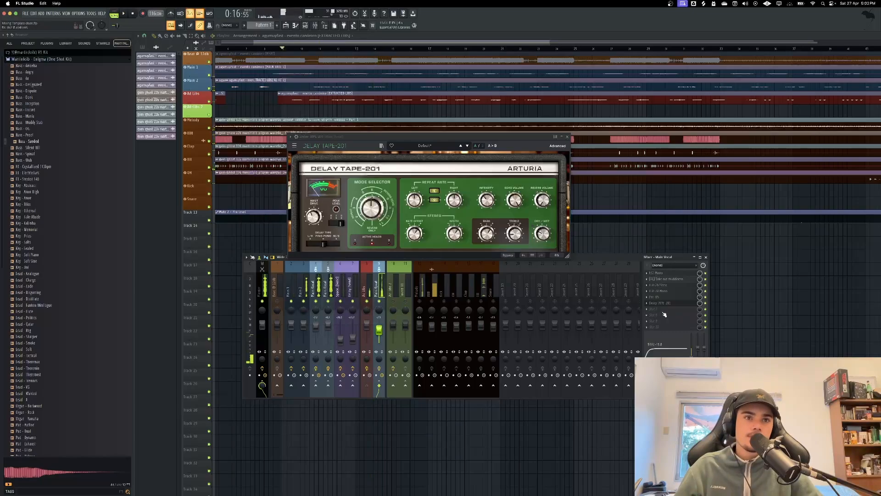
click(661, 309)
mouse_move(662, 314)
click(725, 16)
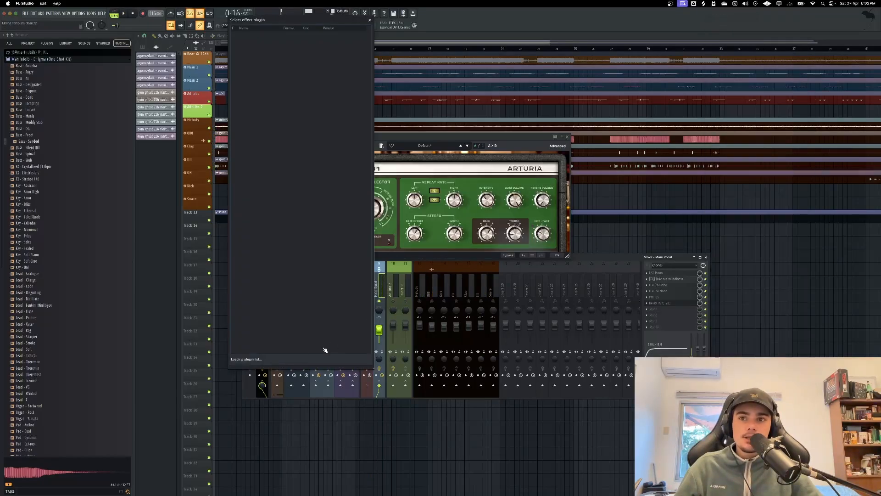
text(Phil)
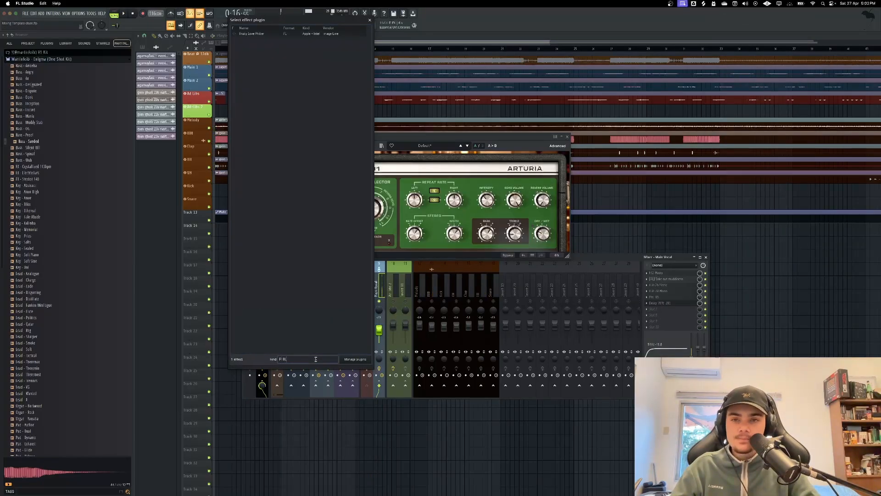
double_click(255, 34)
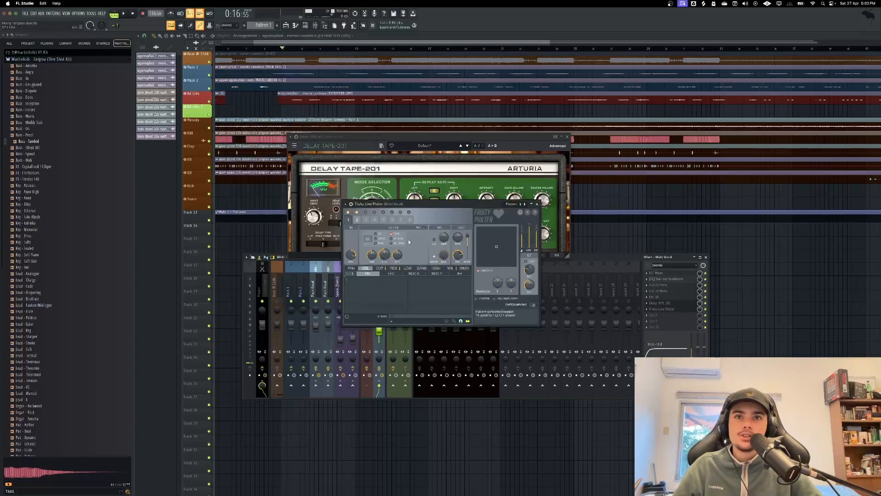
Load the Simple lowpass preset in Fruity Love Philter, play the ad-libs through it, and close both effect windows.
click(512, 203)
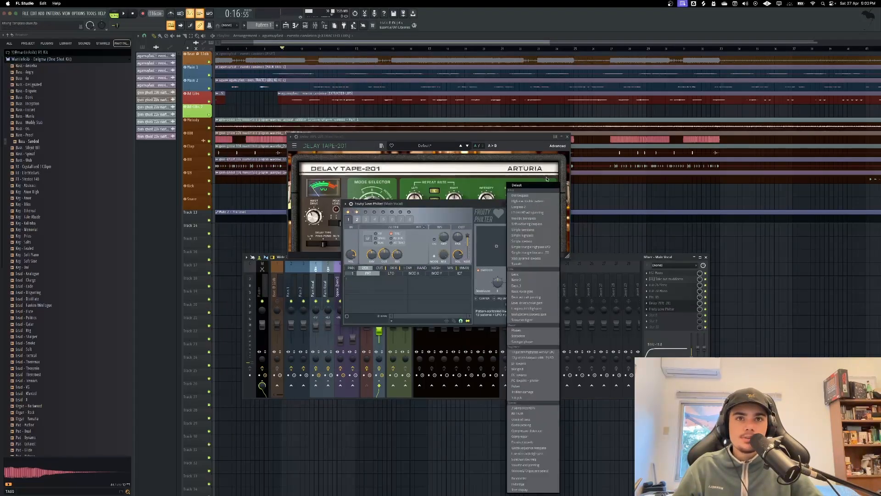
click(530, 241)
key(space)
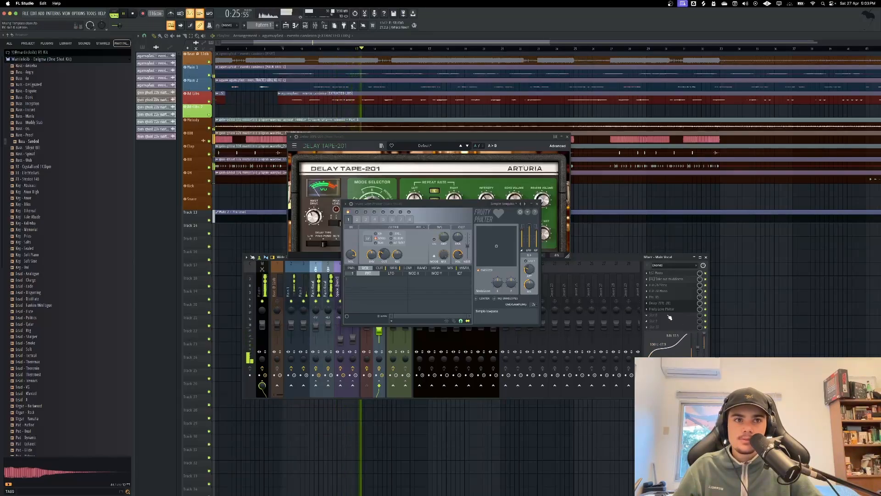
click(568, 136)
click(537, 203)
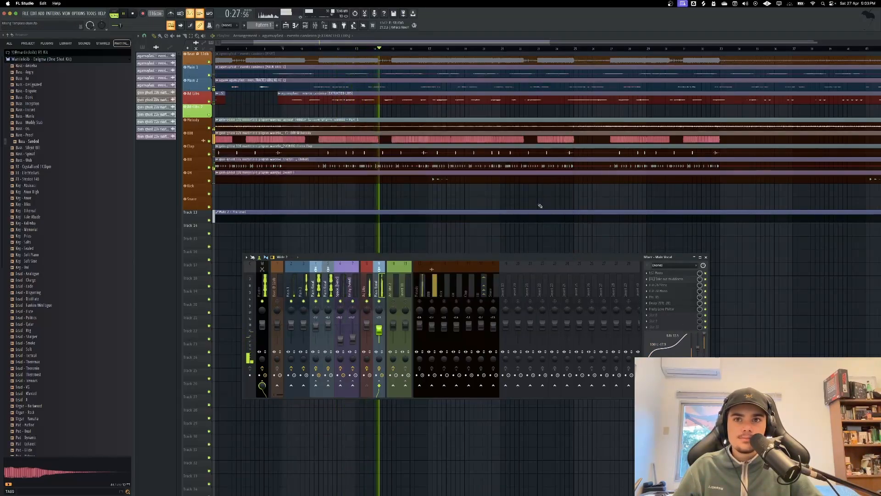
Unmute the beat's mixer tracks during playback and fine-tune the ad-libs' fader and Love Philter cutoff against them.
click(668, 308)
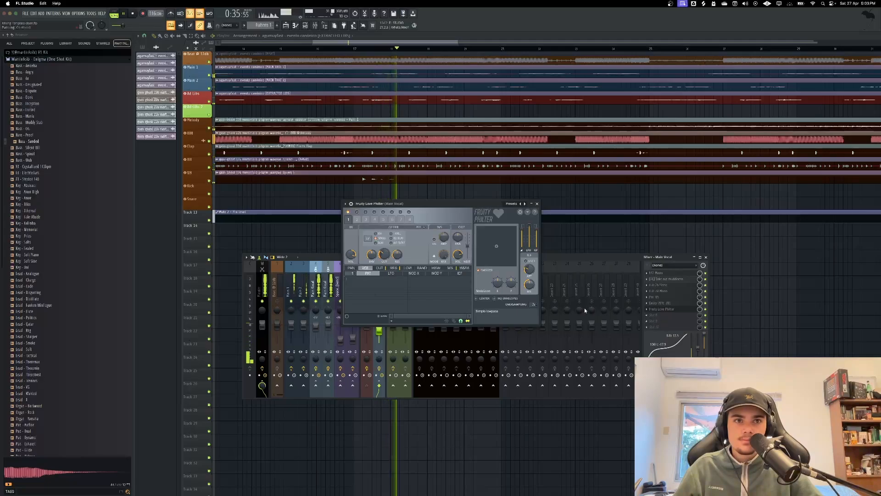
click(277, 288)
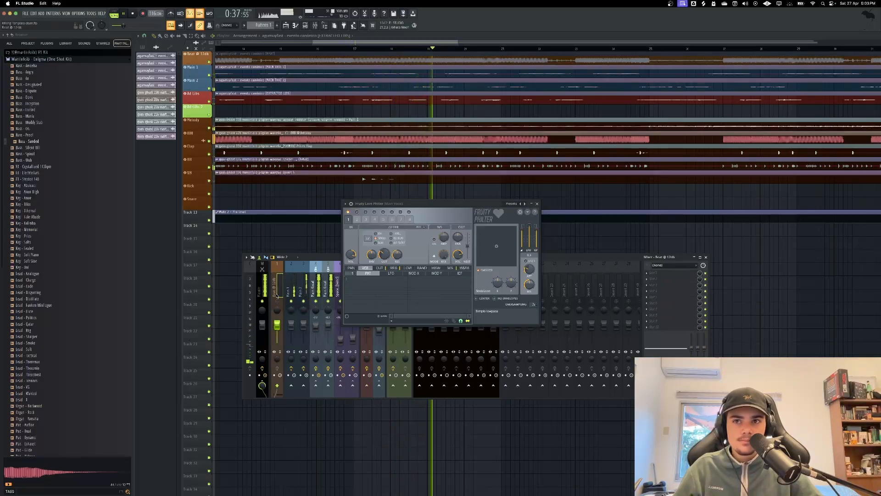
click(537, 204)
drag(420, 301, 495, 303)
drag(379, 329, 379, 329)
click(665, 309)
drag(384, 253, 384, 251)
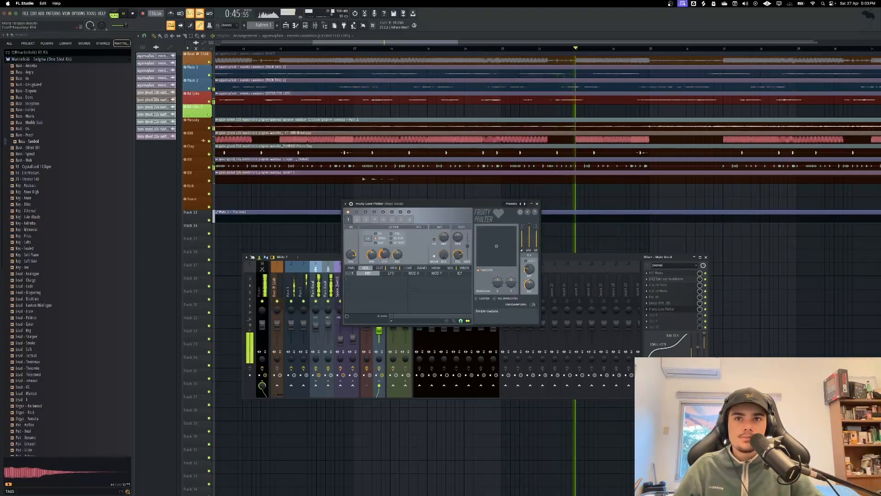
Review the ad-libs' tape delay settings and raise the Love Philter cutoff while the song plays.
click(674, 315)
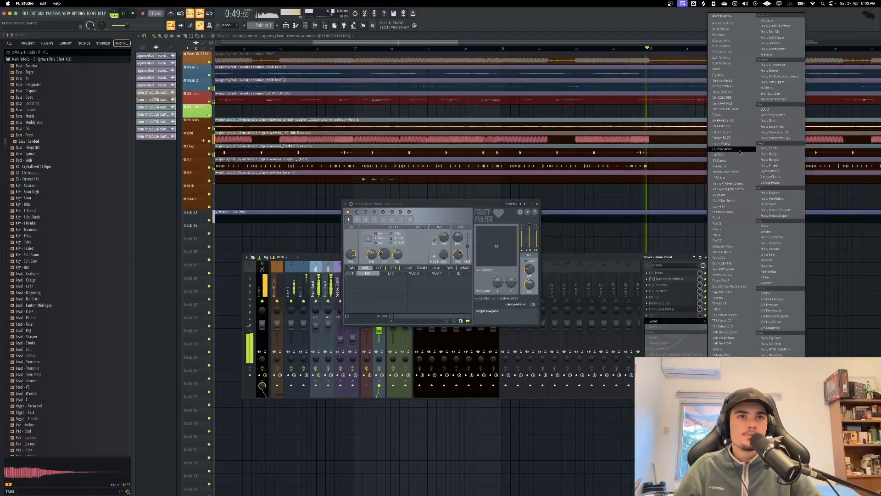
click(670, 305)
click(670, 303)
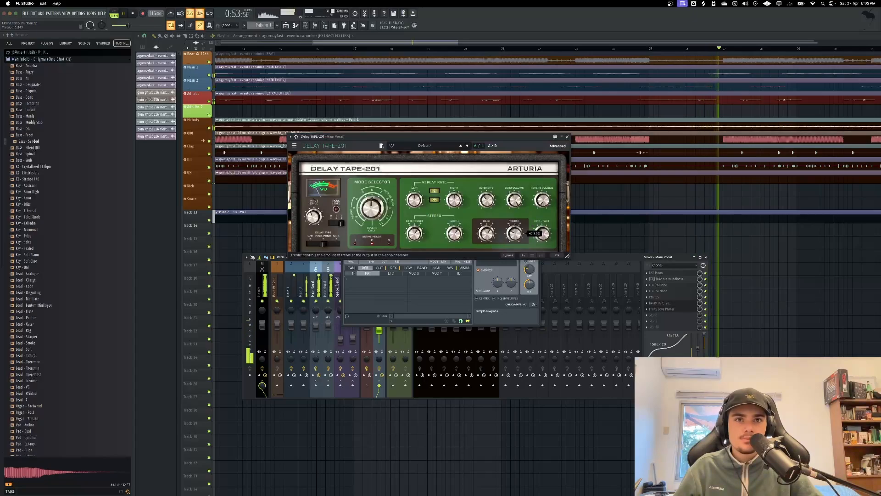
scroll(579, 171, down, 5)
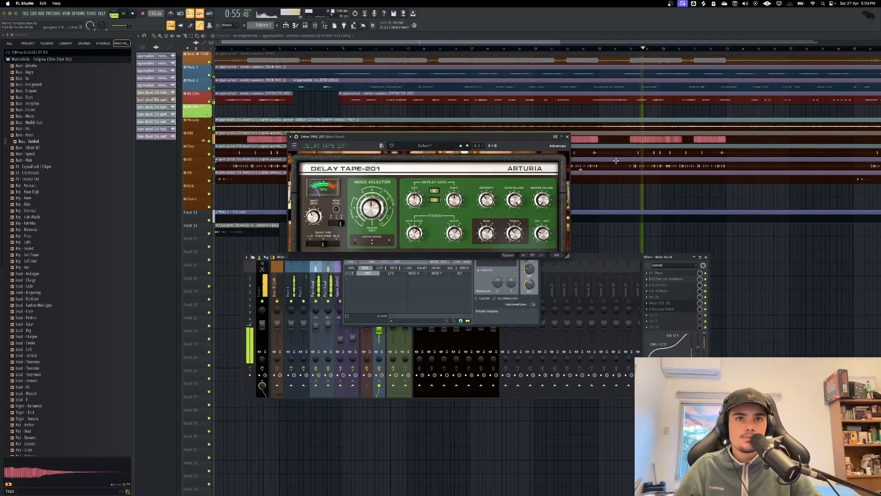
click(683, 323)
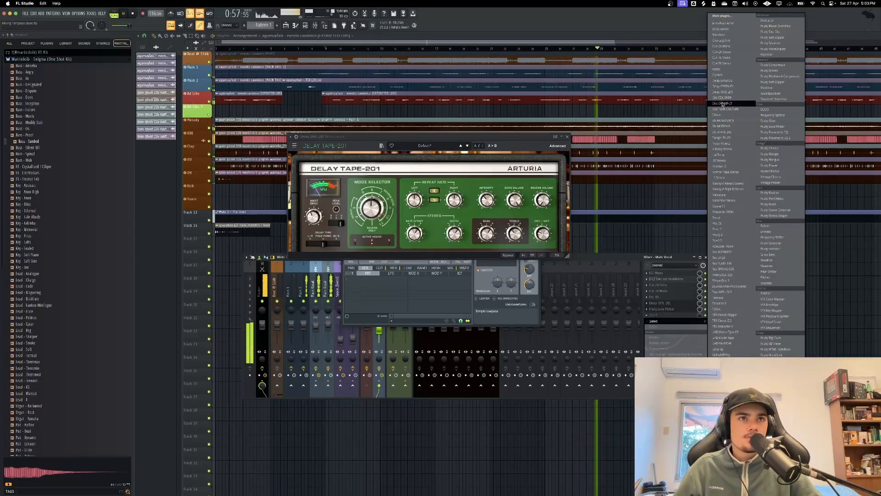
click(659, 265)
click(673, 310)
click(675, 309)
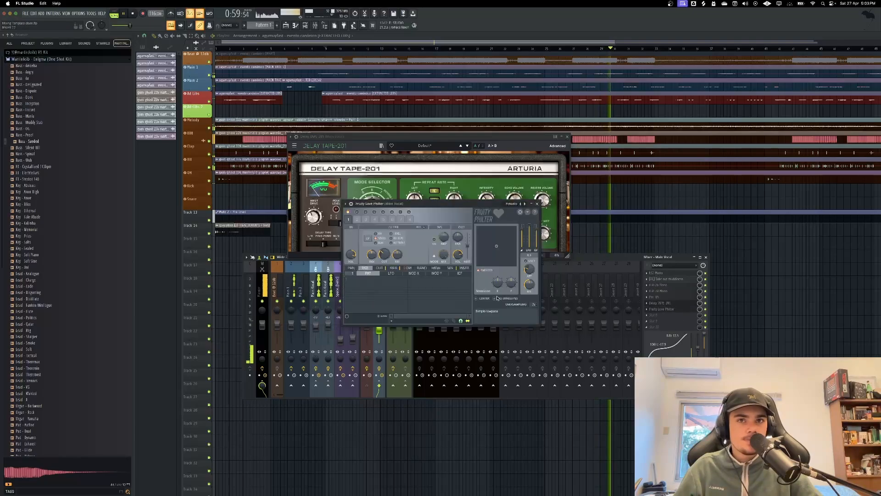
drag(386, 253, 386, 239)
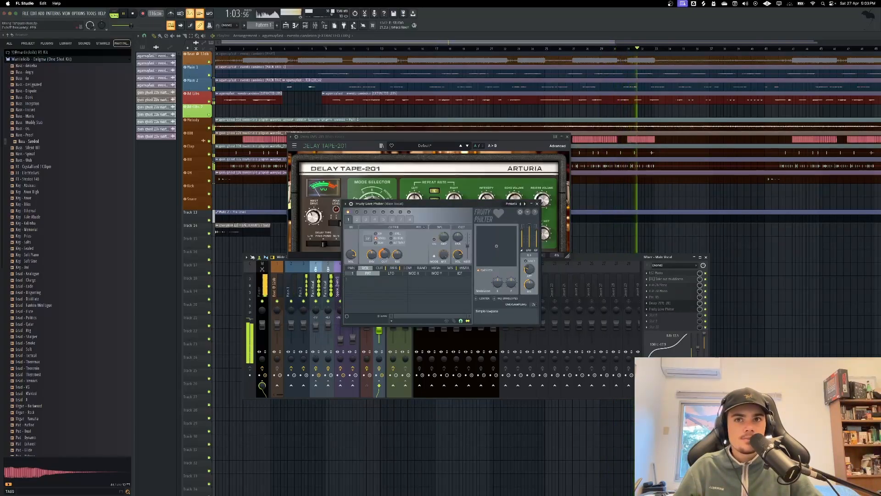
Play the ad-libs from near the song's start, minimize the delay window, and load Love Philter's Lowpass 2 preset.
scroll(292, 74, down, 4)
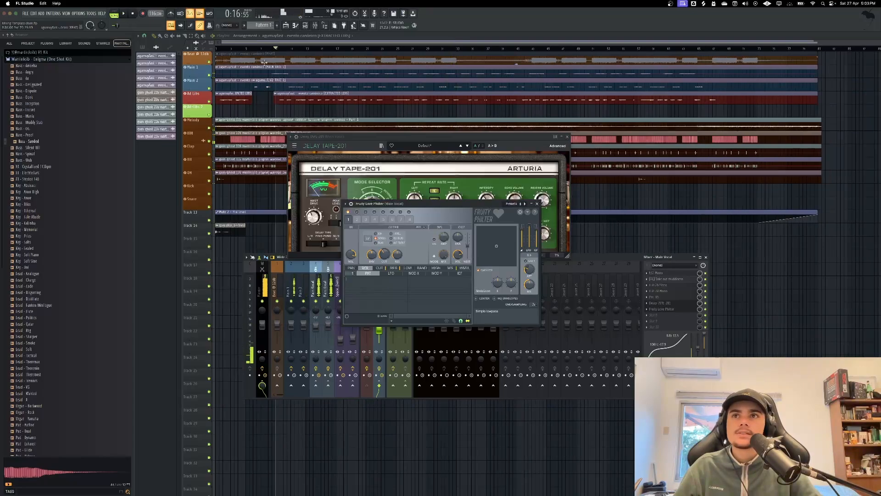
click(245, 49)
key(space)
scroll(183, 107, up, 5)
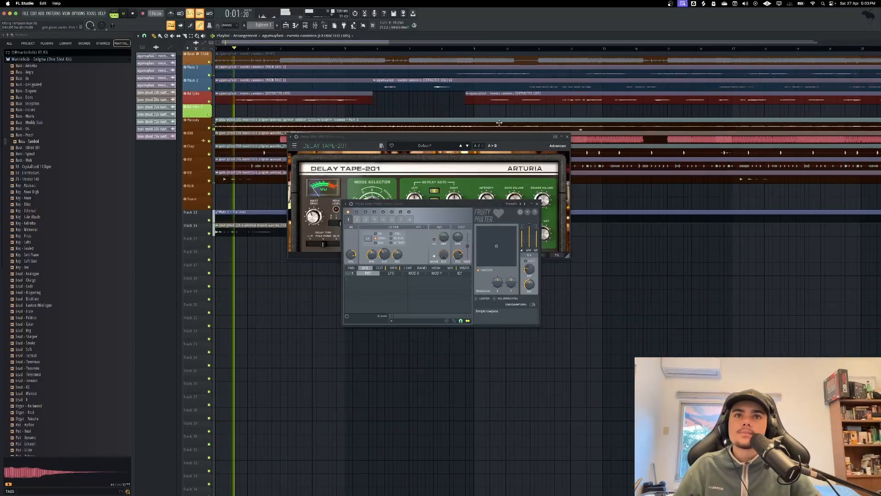
click(561, 137)
drag(385, 254, 385, 257)
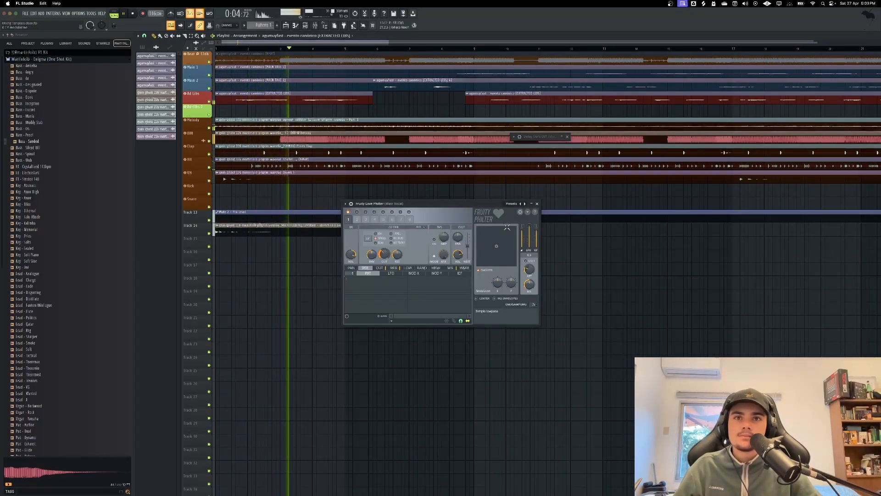
click(512, 203)
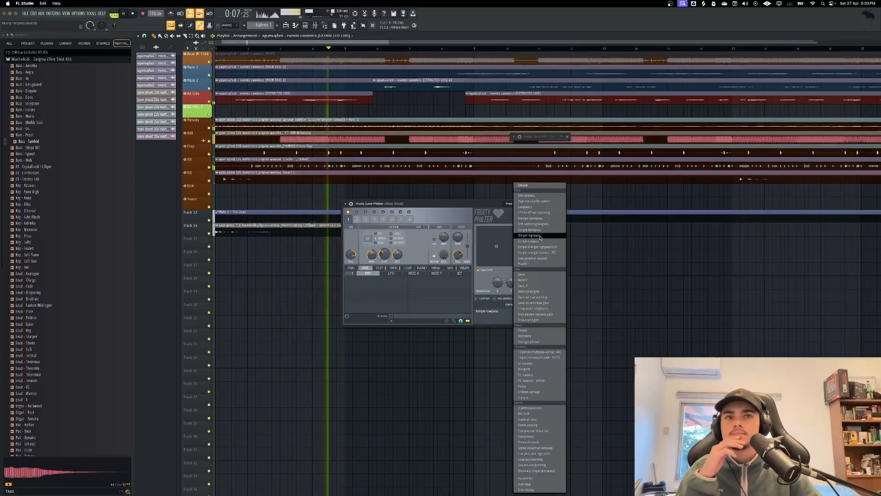
click(530, 208)
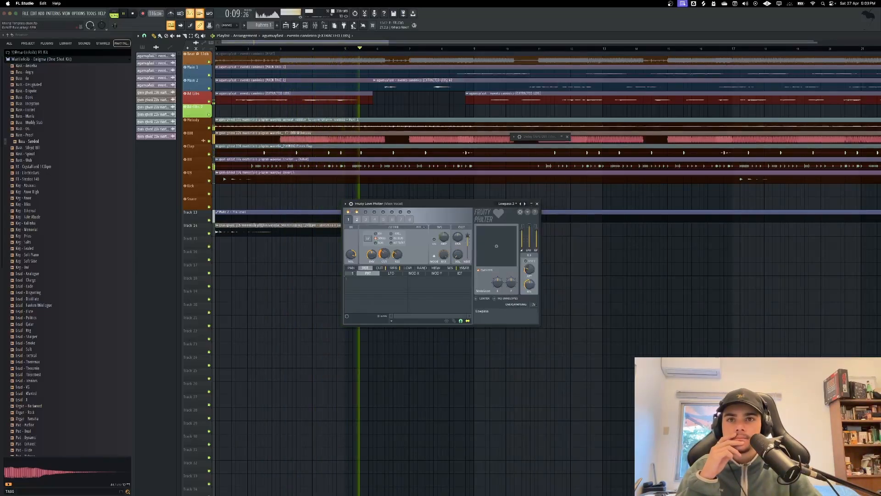
Replay the song's opening with the new filter preset, show the mixer, and move the Love Philter window clear of it.
key(space)
key(space)
scroll(346, 198, down, 4)
scroll(346, 198, up, 4)
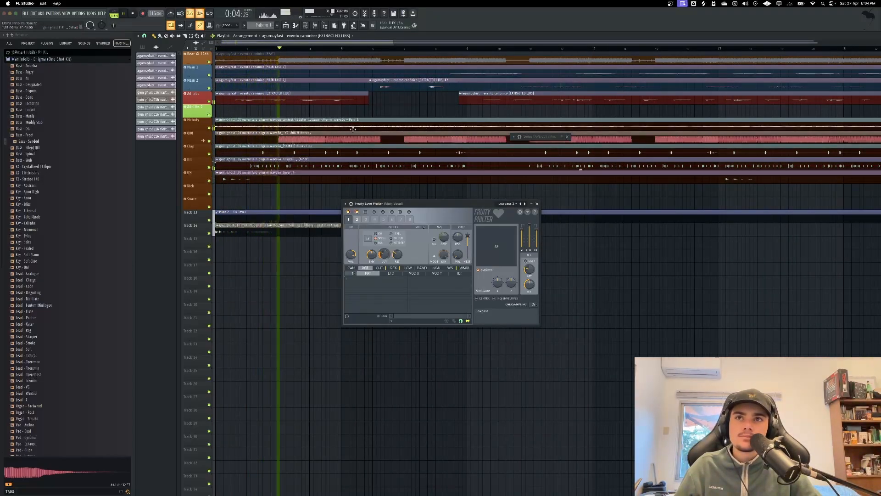
key(space)
click(316, 28)
mouse_move(479, 202)
mouse_down()
mouse_move(606, 98)
mouse_move(583, 120)
mouse_up()
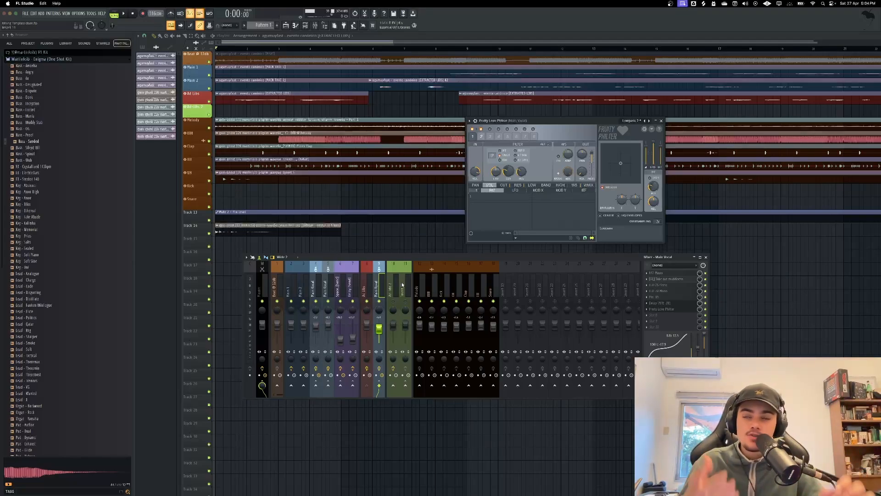
Play the mix from the start and check the ad-libs' level in the mixer and the effects available for an empty slot.
key(space)
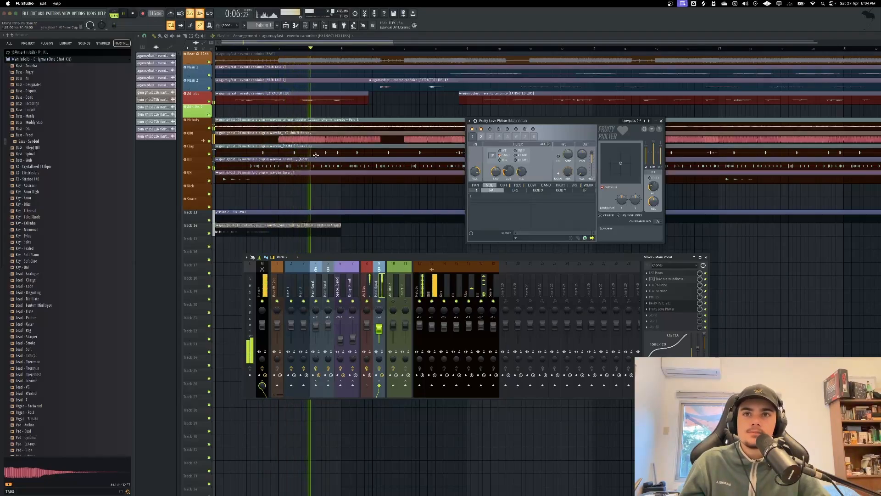
scroll(326, 161, down, 4)
click(660, 314)
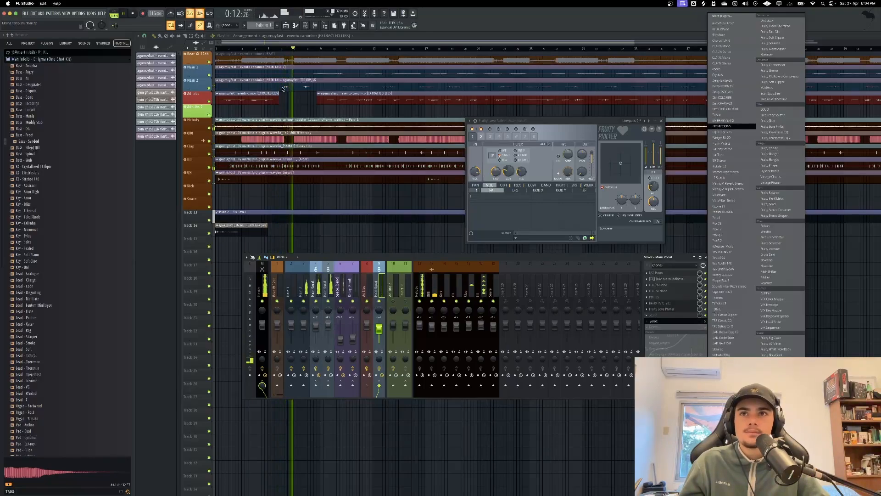
click(301, 93)
key(F9)
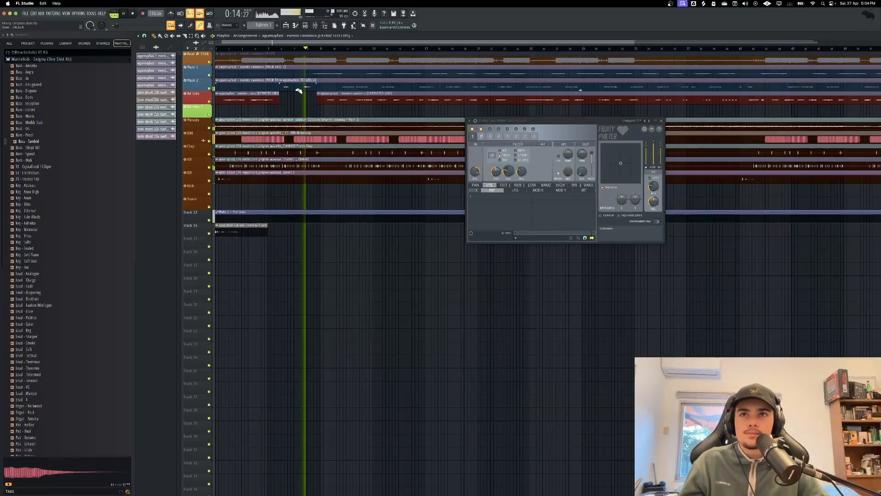
scroll(325, 112, up, 6)
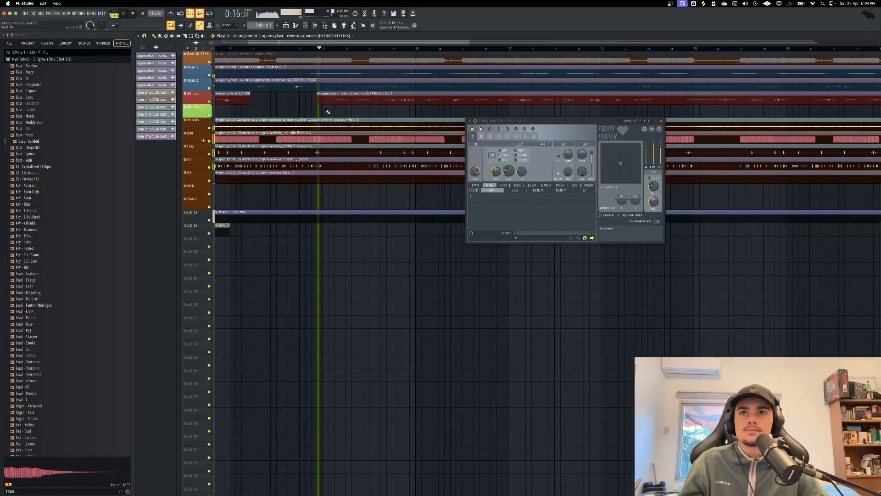
scroll(347, 119, down, 8)
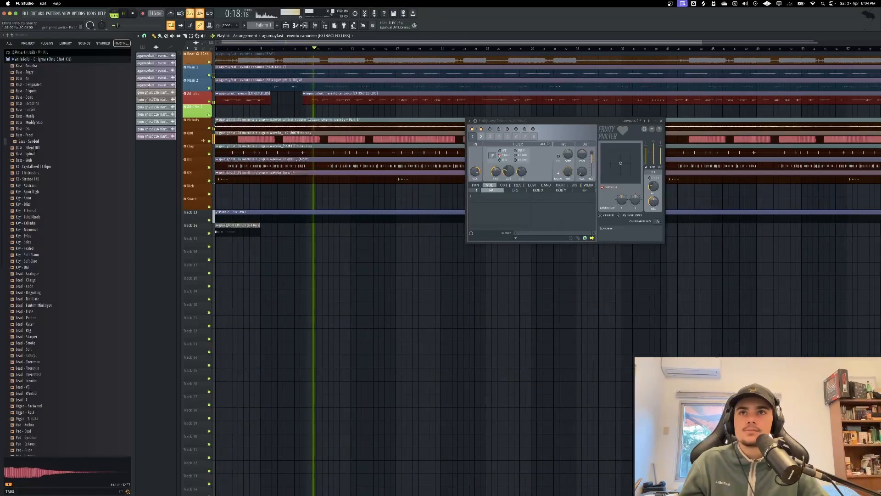
click(315, 25)
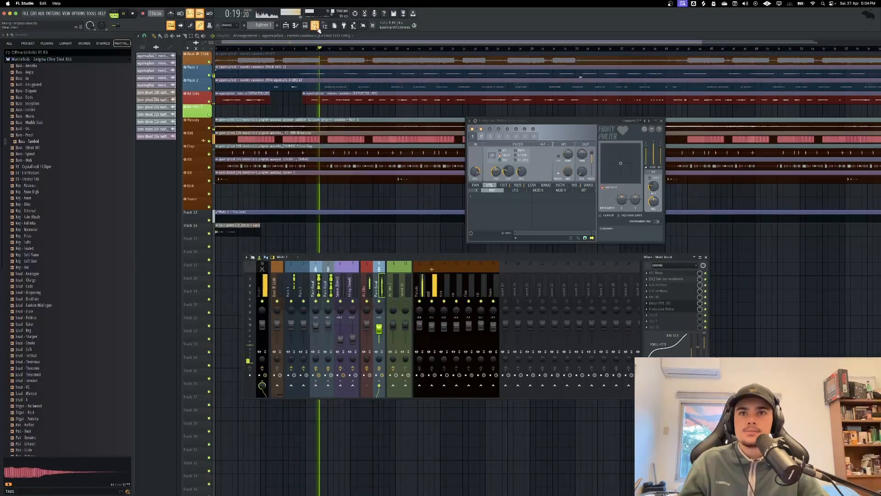
click(656, 317)
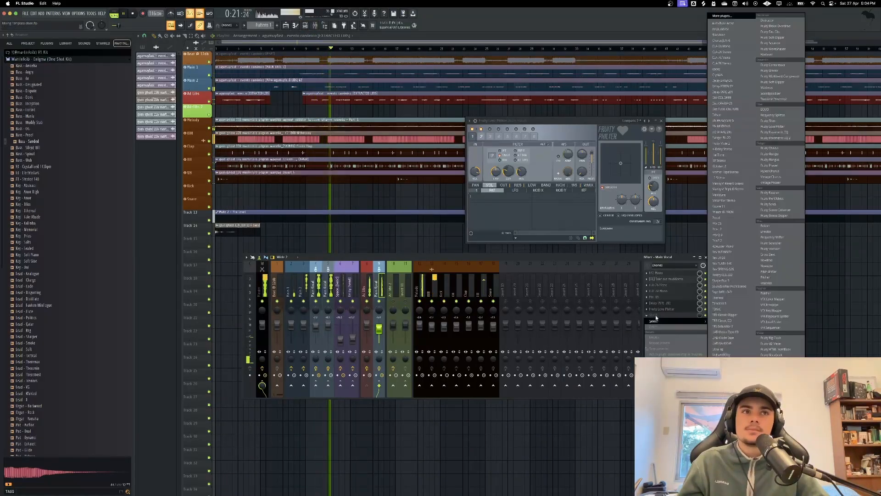
click(669, 259)
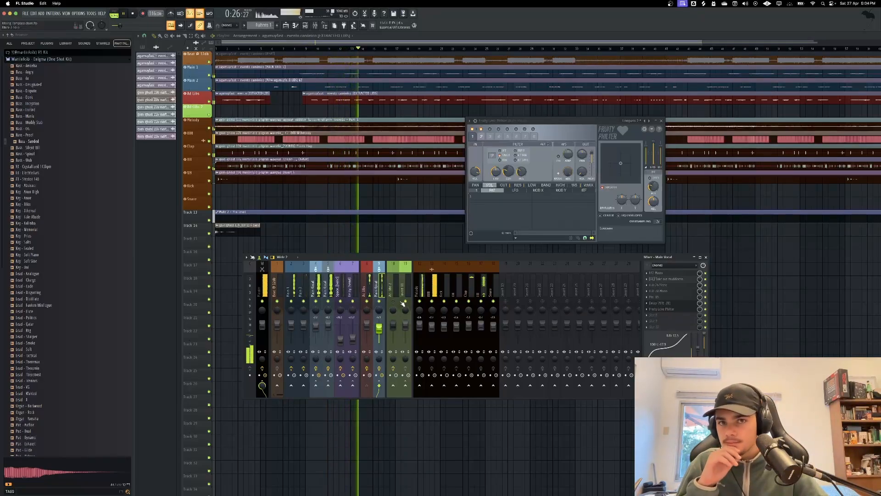
Keep playing through the song, inspect the lead Main Vocal track's effect chain, and close the Love Philter window.
right_click(389, 198)
scroll(390, 197, down, 4)
scroll(352, 197, up, 5)
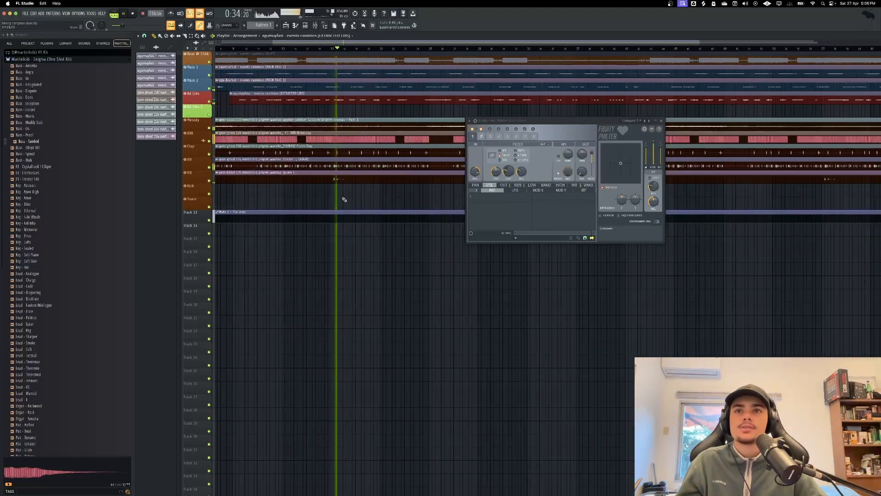
click(316, 26)
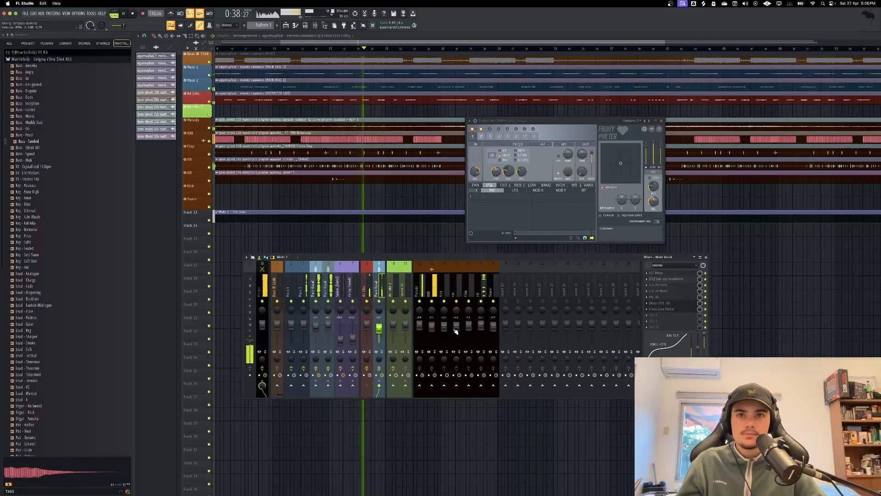
click(324, 295)
click(320, 295)
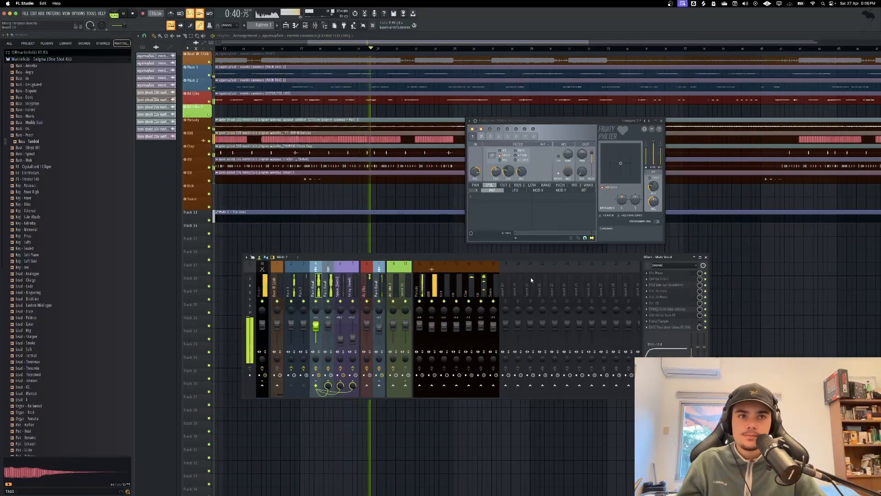
click(662, 121)
scroll(419, 137, down, 3)
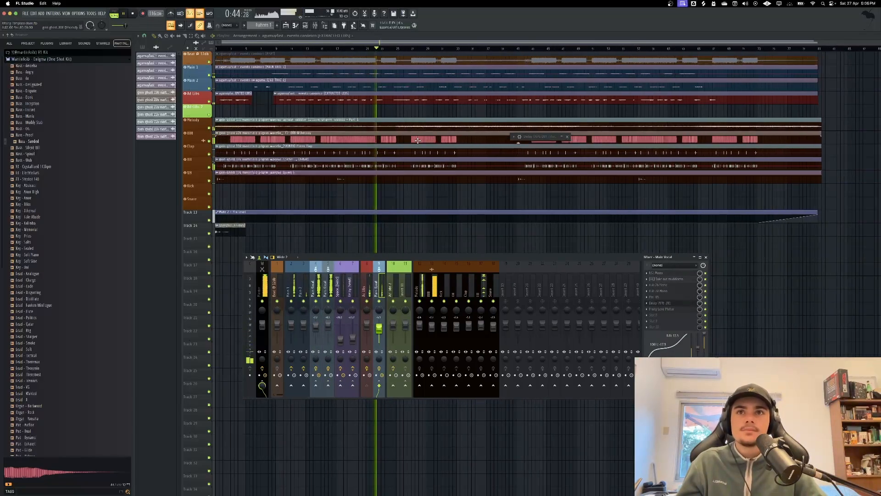
Keep playing through the song while checking the 808 mixer track and the ad-libs' Main Vocal track.
scroll(471, 154, up, 3)
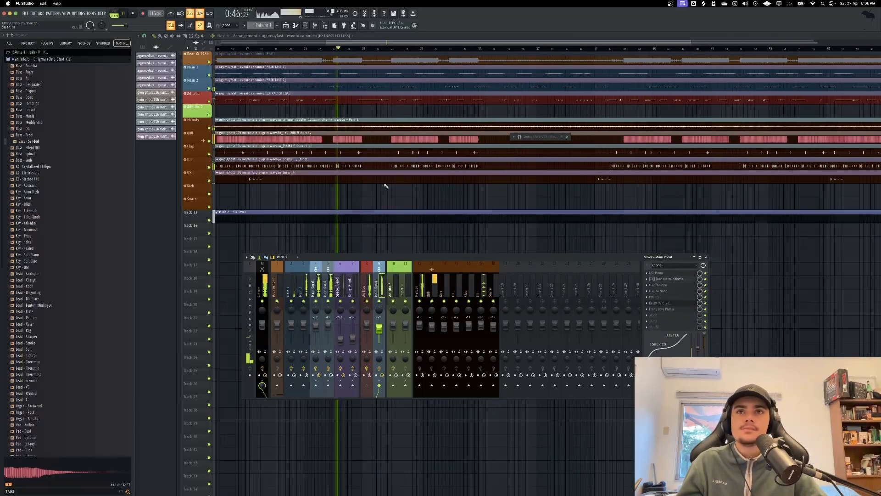
scroll(376, 186, up, 2)
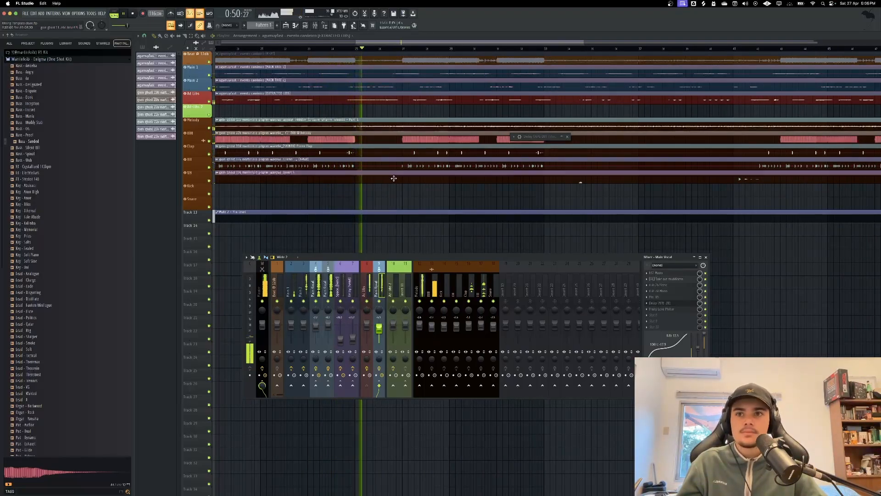
click(431, 326)
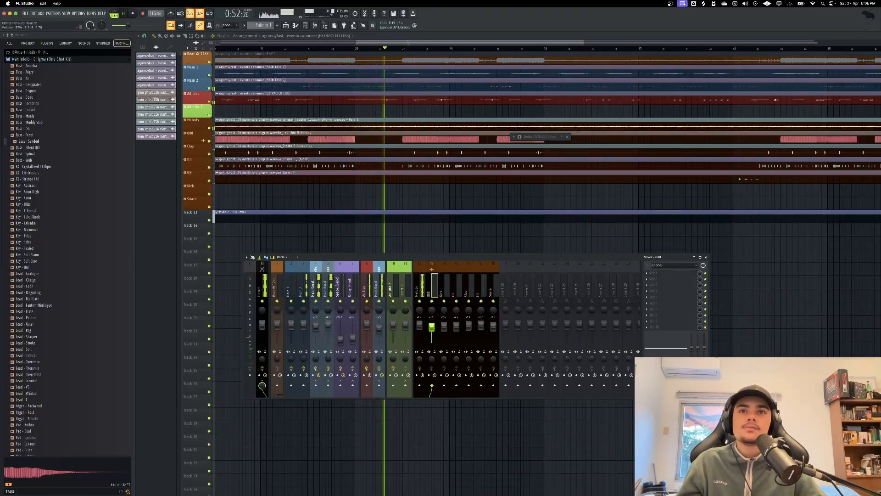
click(380, 286)
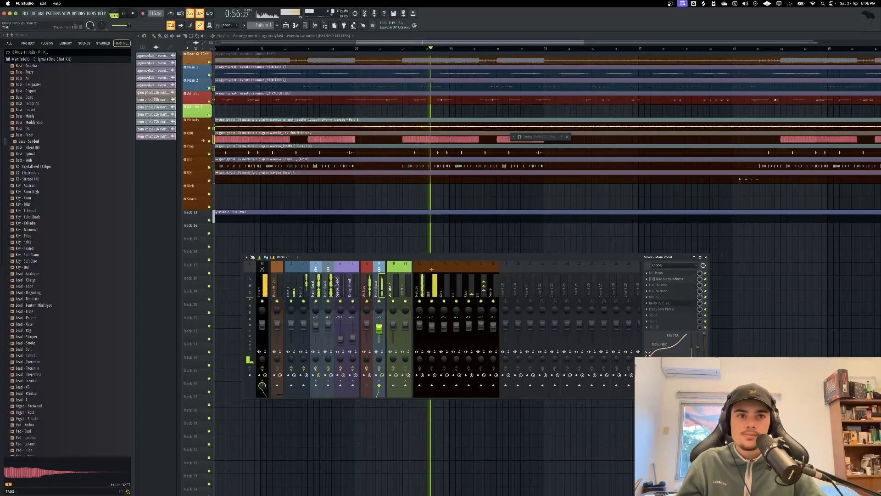
key(Page_Down)
key(Page_Down)
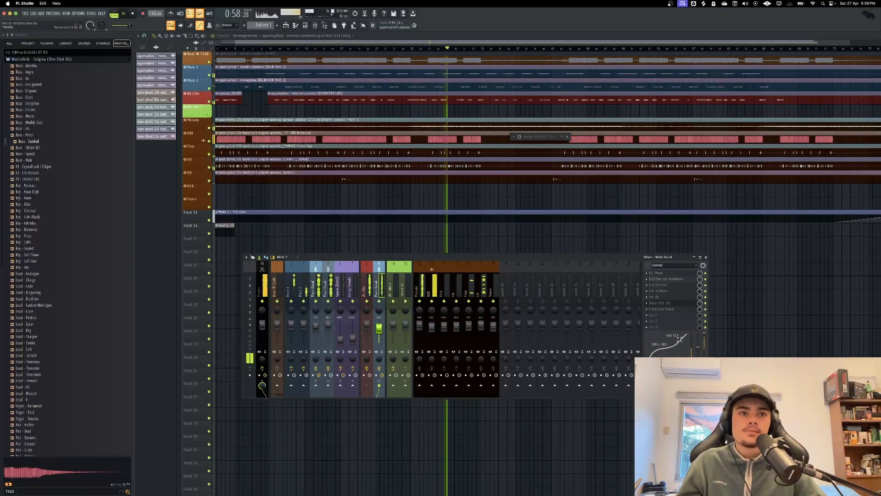
Fine-tune the built-in mixer EQ on the ad-libs' Main Vocal track while the song plays.
drag(695, 345, 687, 345)
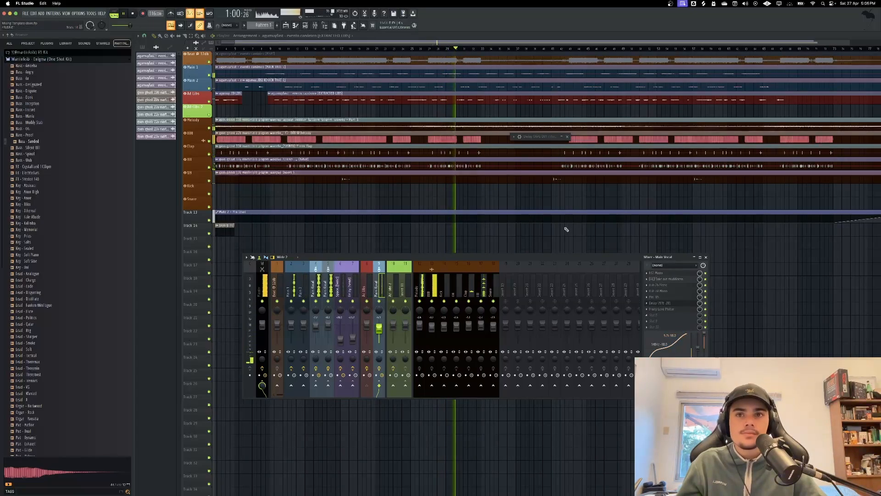
scroll(512, 166, down, 3)
scroll(437, 130, up, 6)
scroll(466, 117, up, 2)
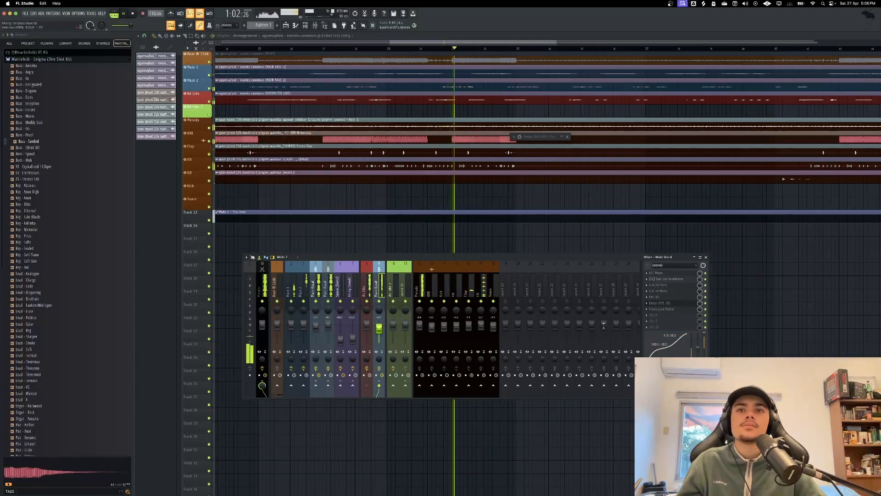
drag(657, 353, 654, 353)
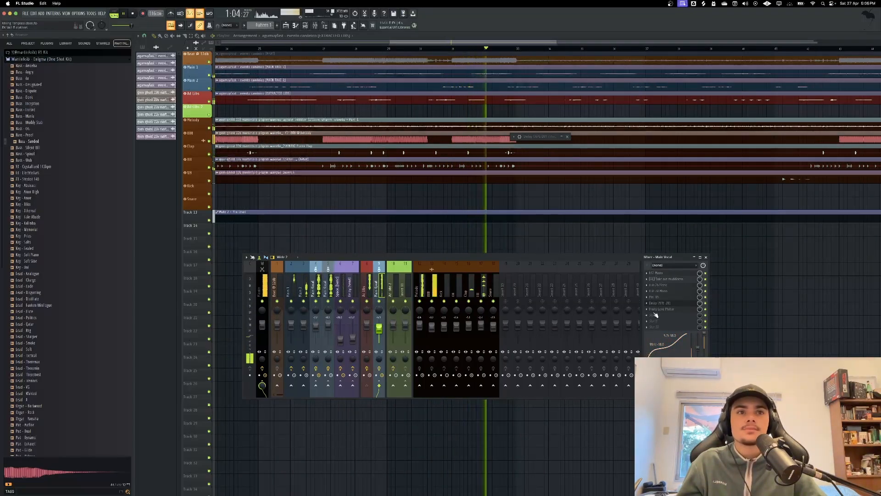
Raise the ad-libs' Main Vocal fader slightly and compare the track with the ad-lib channel beside it.
scroll(493, 217, down, 5)
drag(380, 329, 380, 326)
click(368, 286)
click(377, 286)
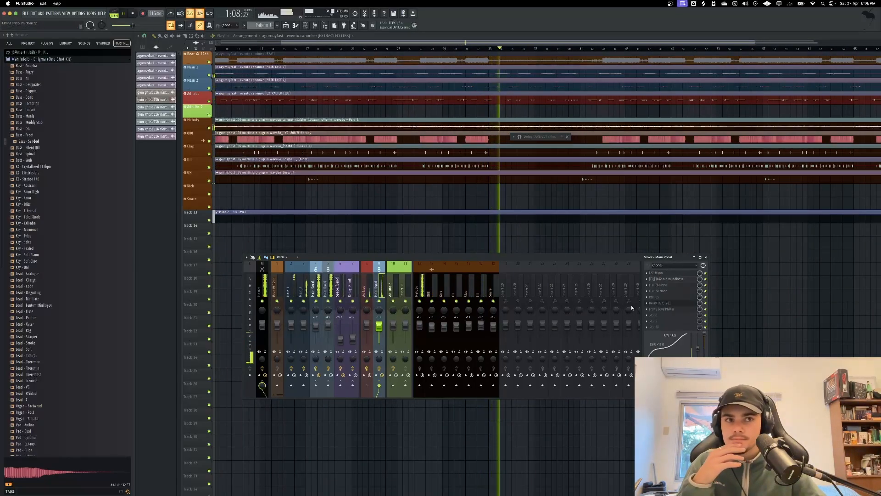
Restore the Delay TAPE-201 window, raise its Intensity, and close the 808 clip's settings opened by accident.
double_click(580, 141)
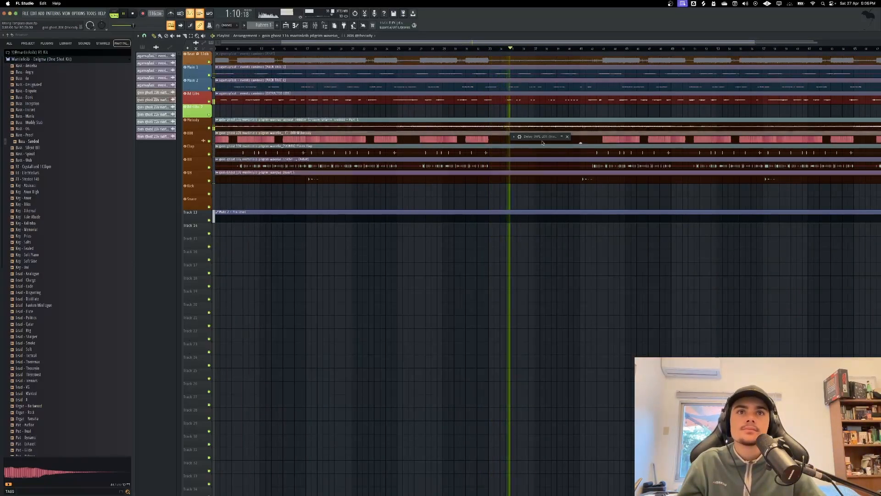
double_click(542, 138)
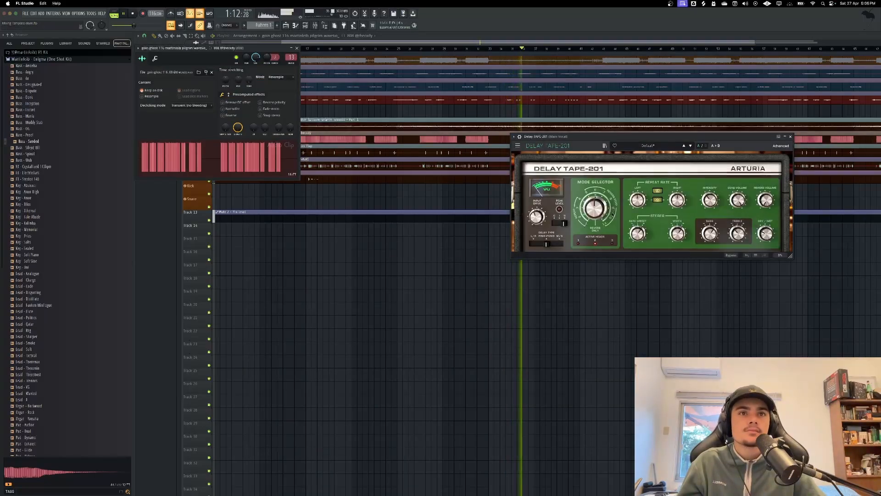
drag(710, 200, 710, 193)
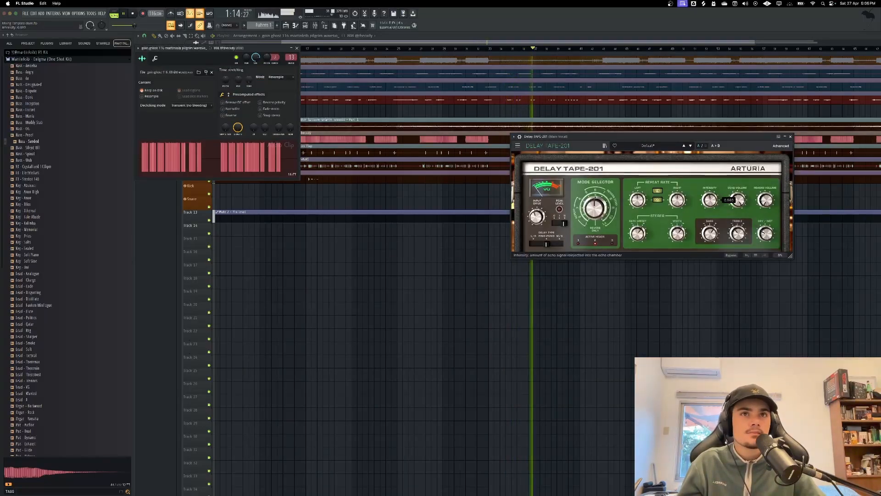
click(319, 64)
scroll(319, 64, down, 3)
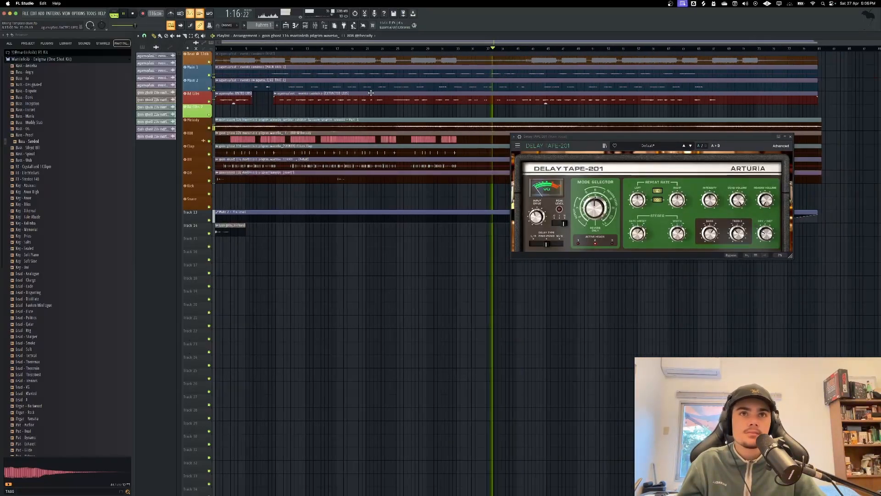
Stop playback, show the mixer, open the lead vocal's H-Delay on its delay track, and reduce the feedback slightly.
click(315, 26)
key(space)
click(327, 286)
click(316, 286)
click(327, 285)
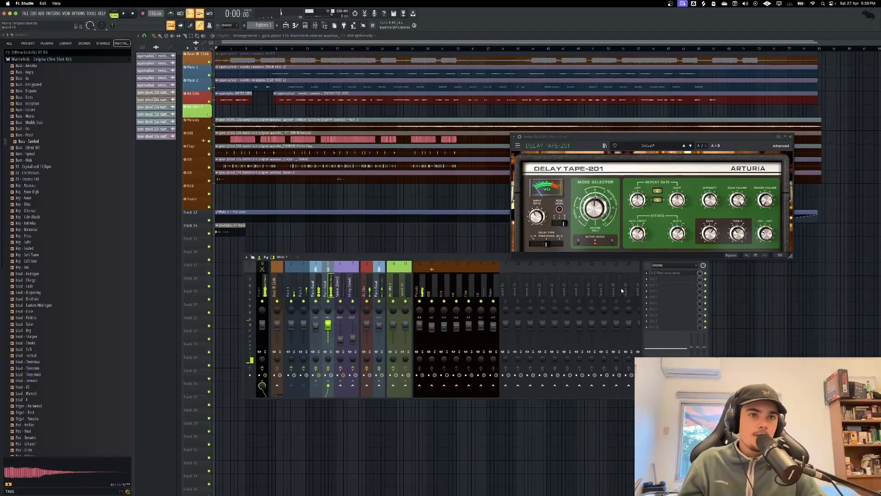
click(677, 274)
drag(491, 268, 490, 275)
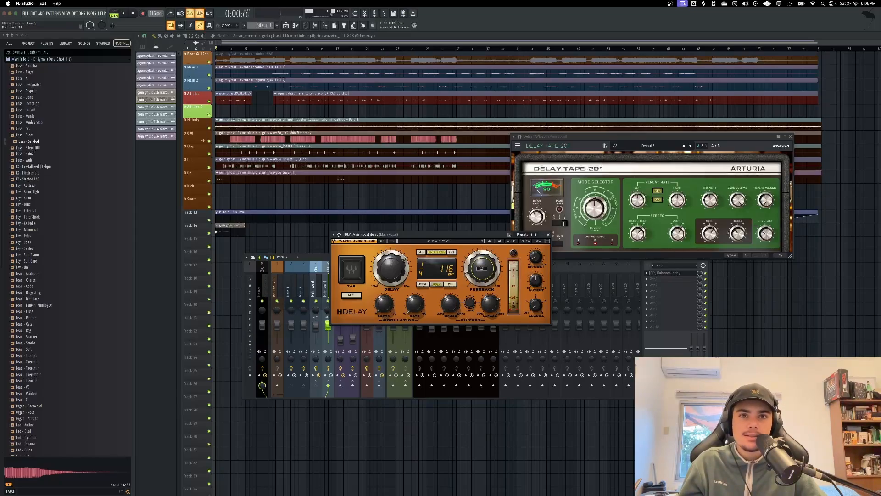
Play the mix from the start, close H-Delay, check the ad-lib and lead delay tracks, and stop playback.
key(space)
scroll(203, 123, up, 5)
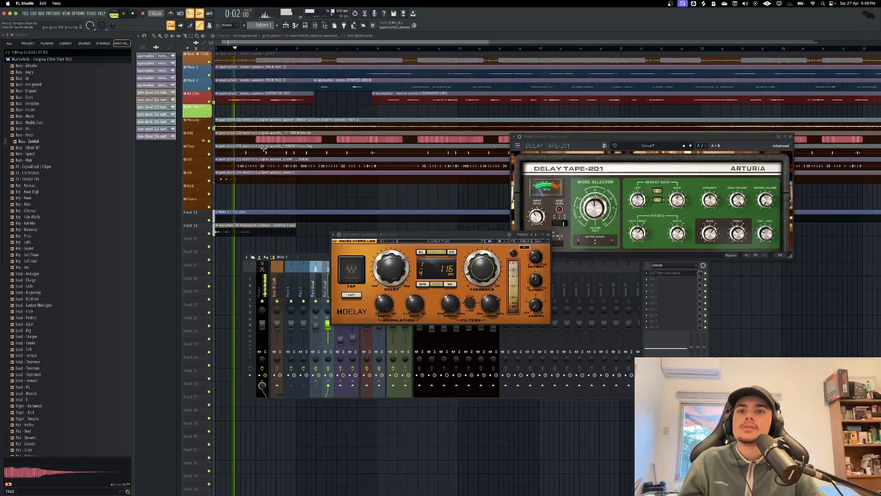
click(548, 235)
click(383, 283)
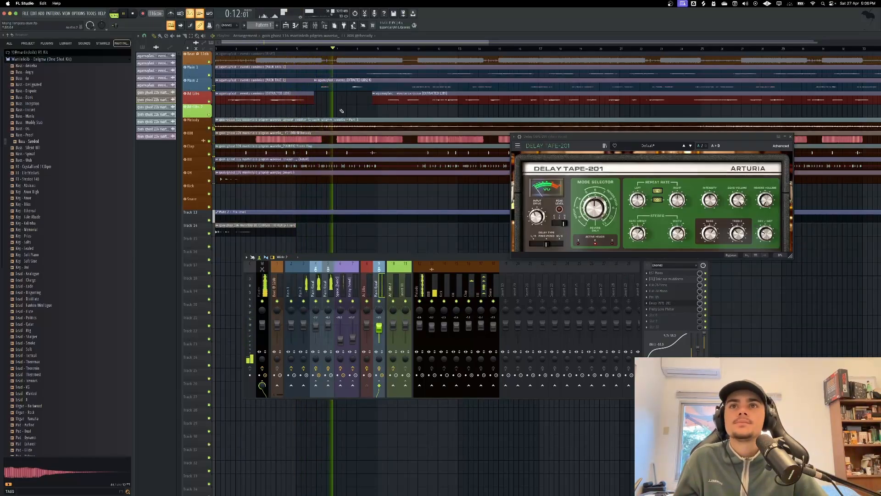
scroll(275, 110, up, 2)
scroll(271, 109, up, 1)
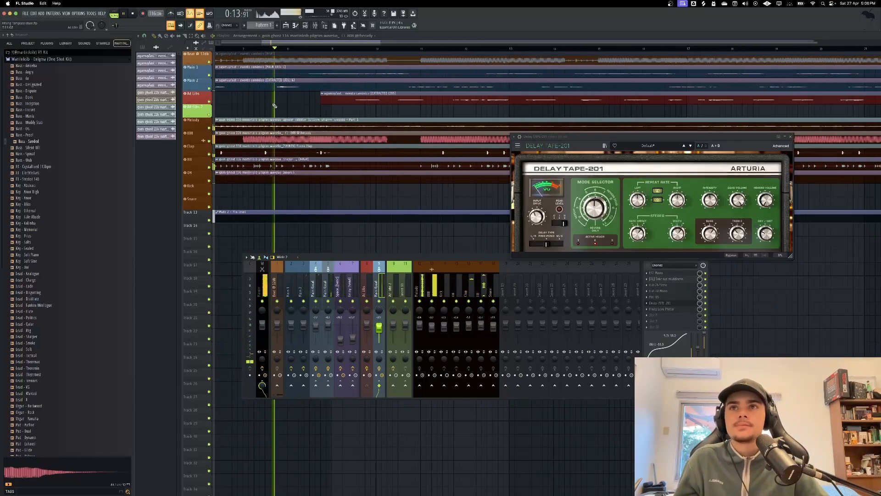
click(333, 283)
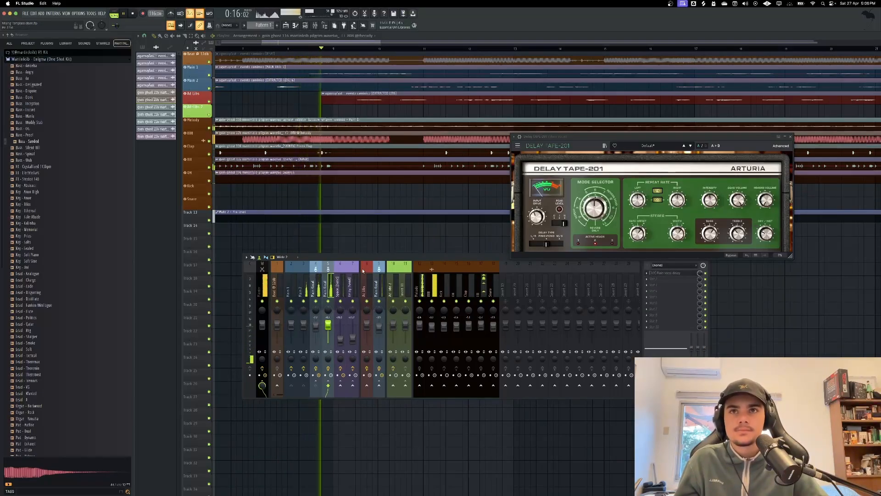
scroll(723, 276, down, 4)
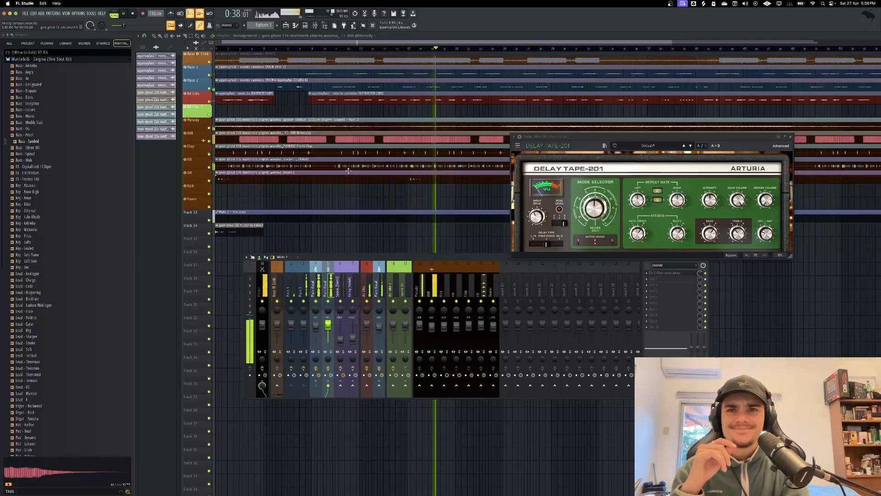
key(space)
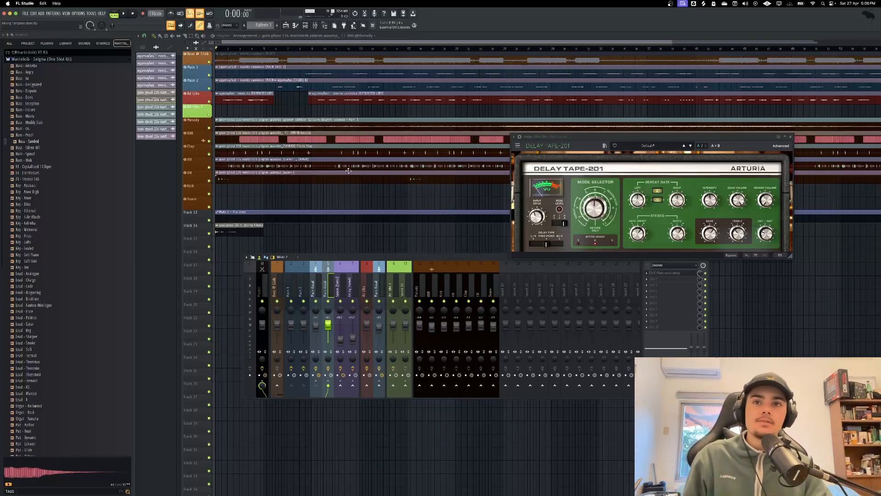
Select the lead Main Vocal track and replace its muddiness EQ with a Fruity parametric EQ 2.
click(354, 293)
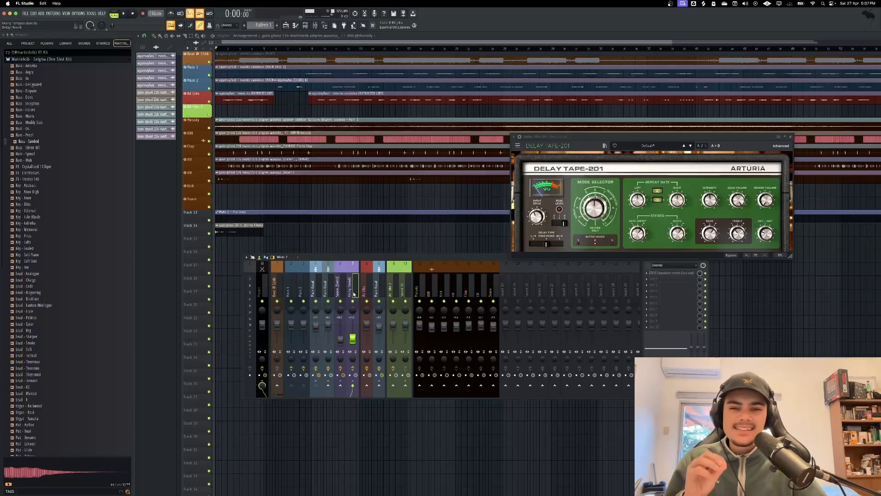
click(327, 290)
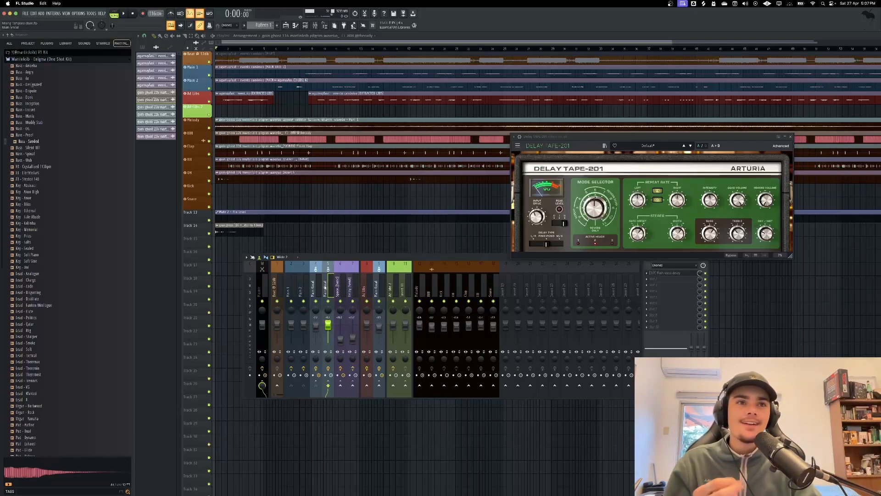
click(316, 289)
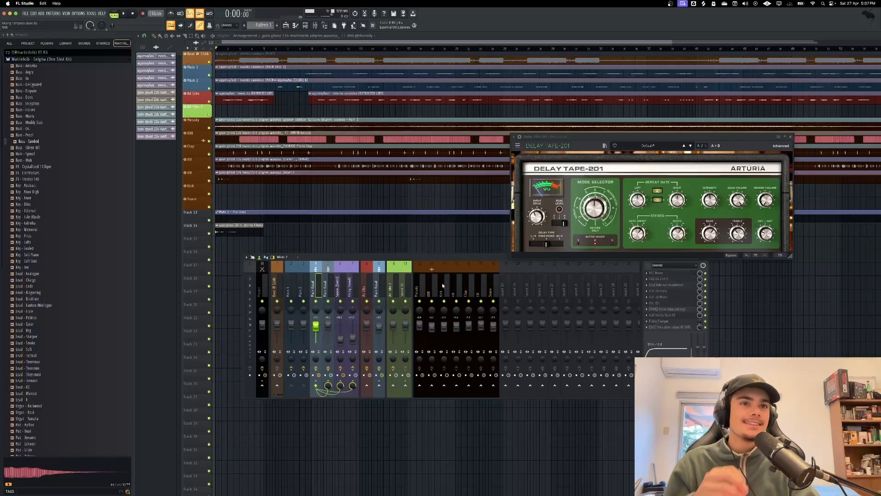
click(647, 285)
click(656, 297)
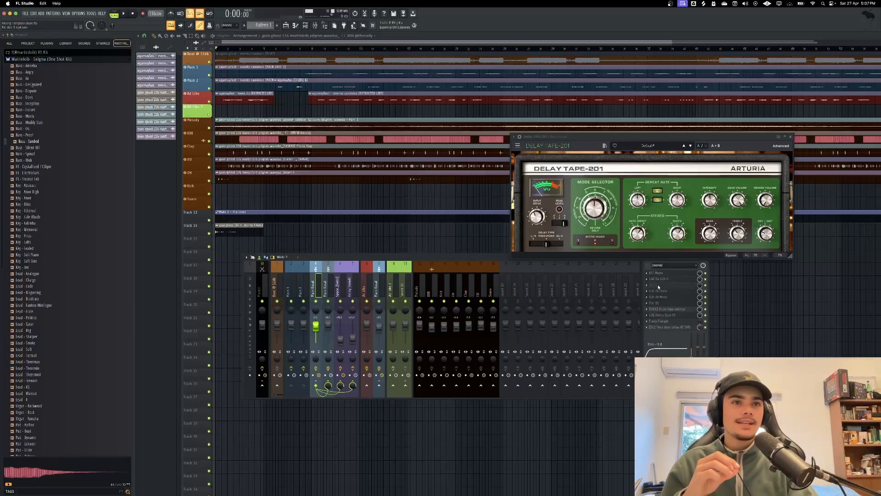
click(658, 287)
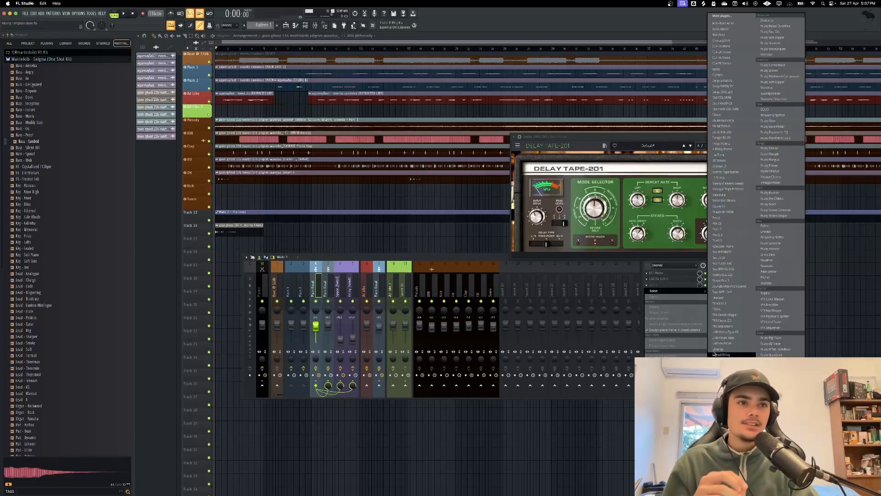
click(785, 132)
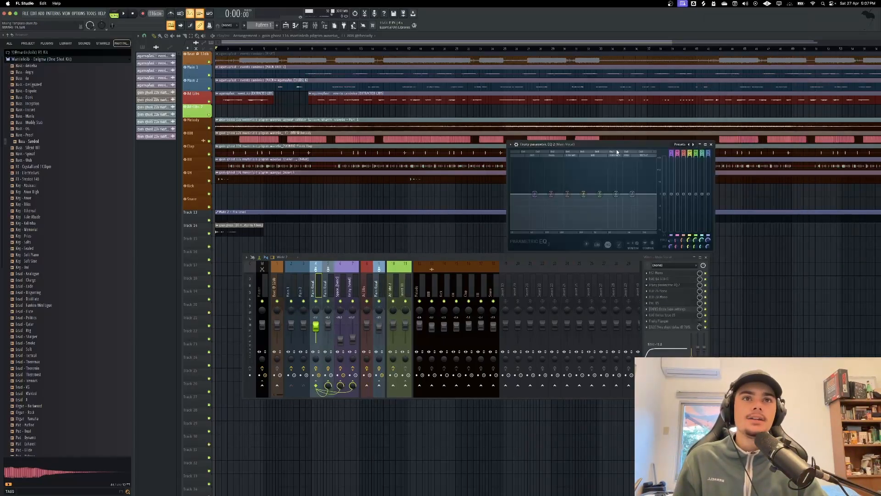
Shape the new EQ with narrow mid cuts, a high-frequency boost, and a low cut.
drag(608, 143, 462, 126)
drag(453, 177, 419, 182)
drag(486, 177, 486, 170)
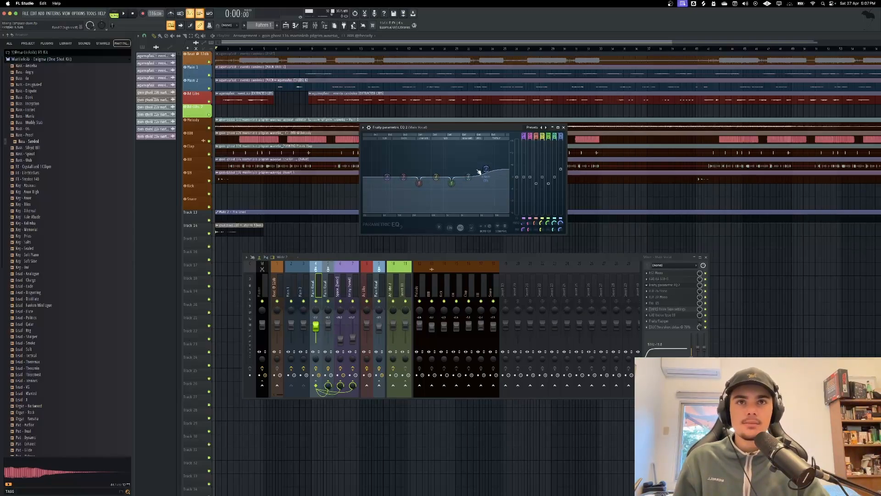
drag(387, 178, 364, 213)
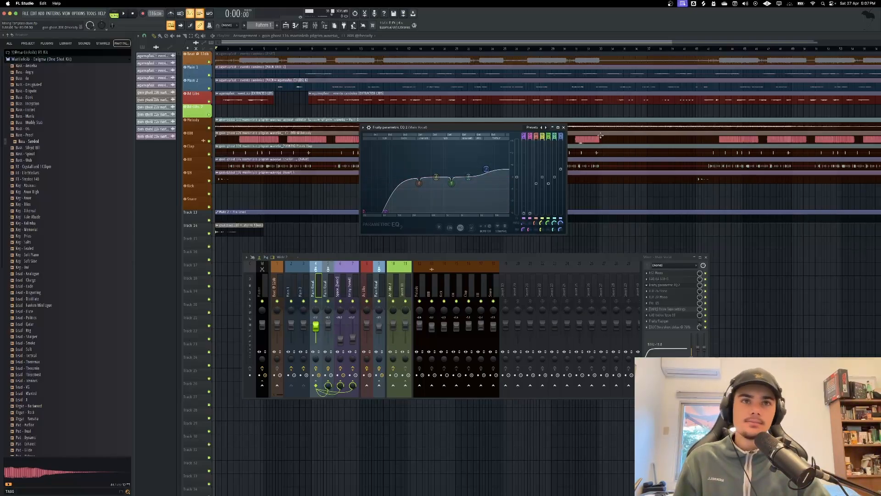
Undo the demonstration EQ changes until the lead Main Vocal's original muddiness EQ is restored.
key(super+alt+z)
key(super+alt+z)
key(super+alt+z)
key(super+alt+z)
key(super+alt+z)
key(super+alt+z)
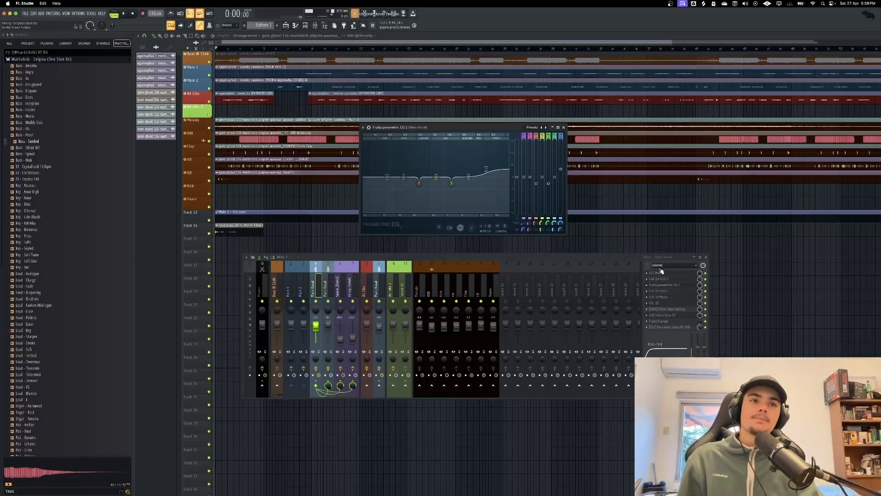
key(super+alt+z)
key(super+alt+z)
key(super+alt+z)
key(super+alt+z)
key(super+alt+z)
key(super+alt+z)
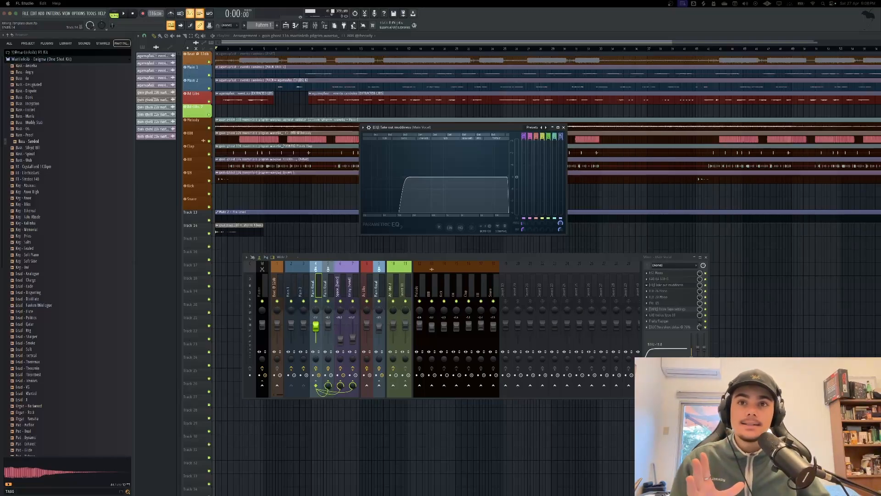
Select the ad-libs' Main Vocal track, close all open windows, and lower the project's main volume.
click(381, 292)
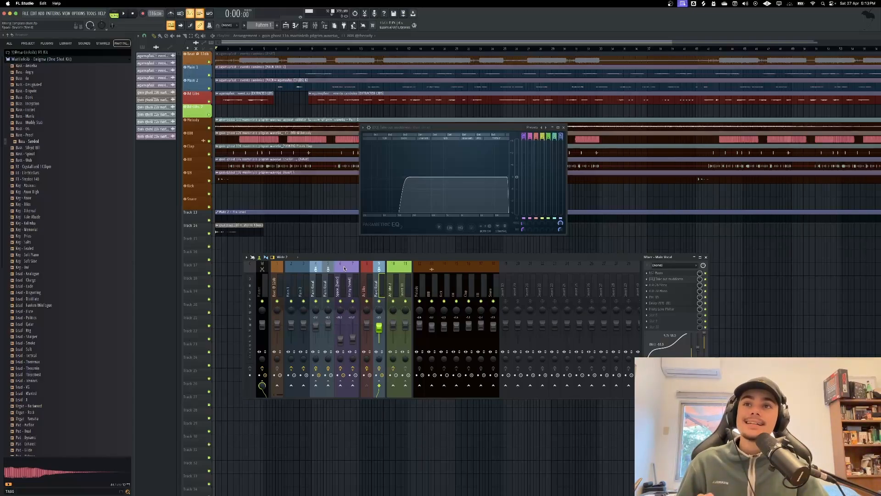
key(F12)
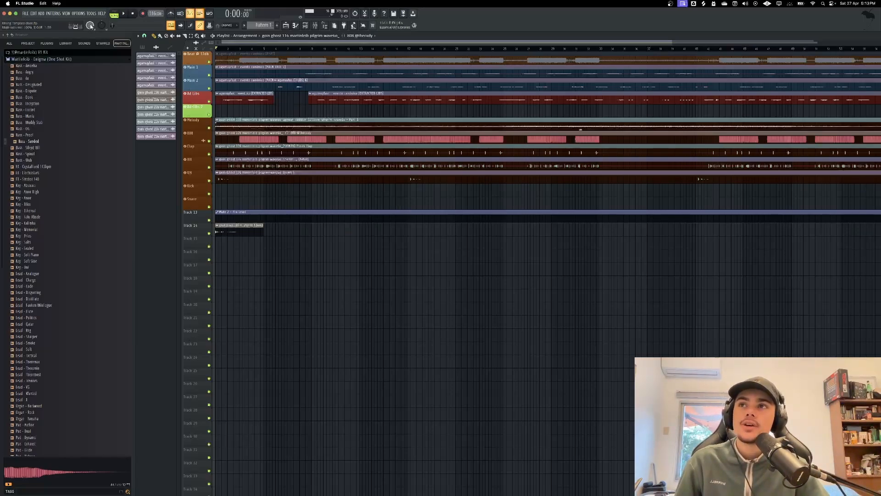
drag(92, 25, 93, 35)
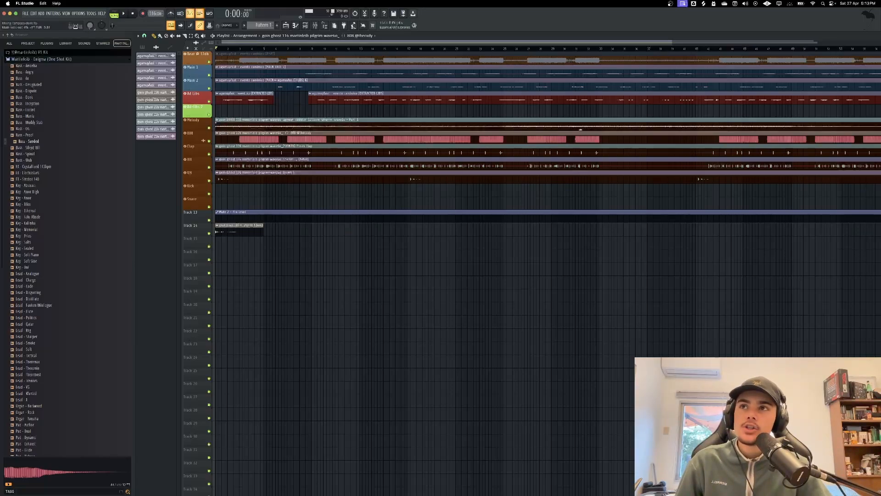
scroll(89, 26, down, 2)
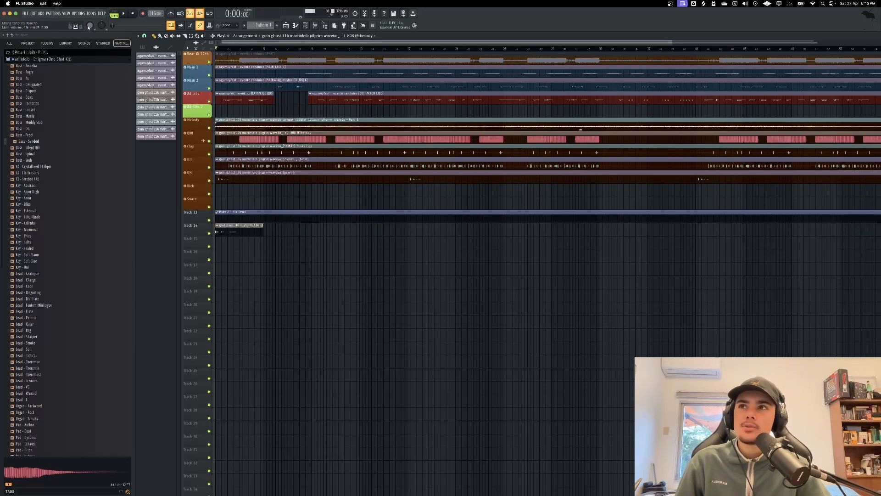
Play the arrangement from the start through the first ad-lib and Main 2 sections to check the full mix, and stop playback.
key(space)
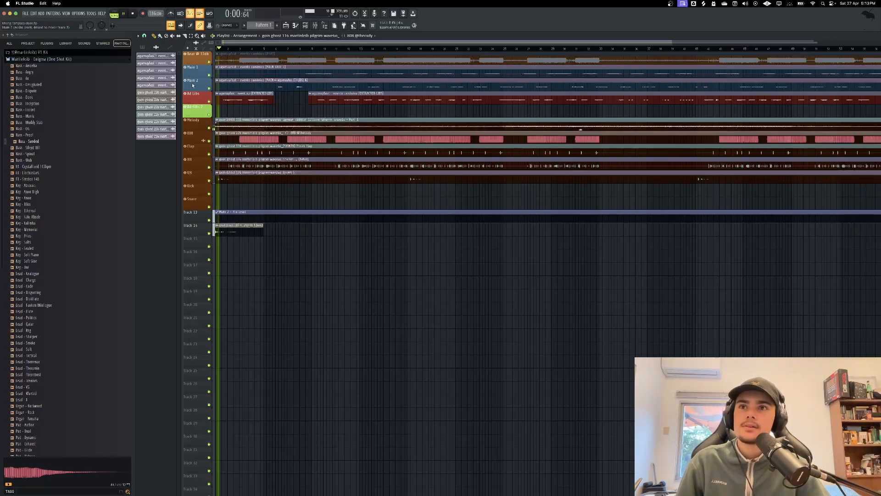
scroll(266, 99, up, 4)
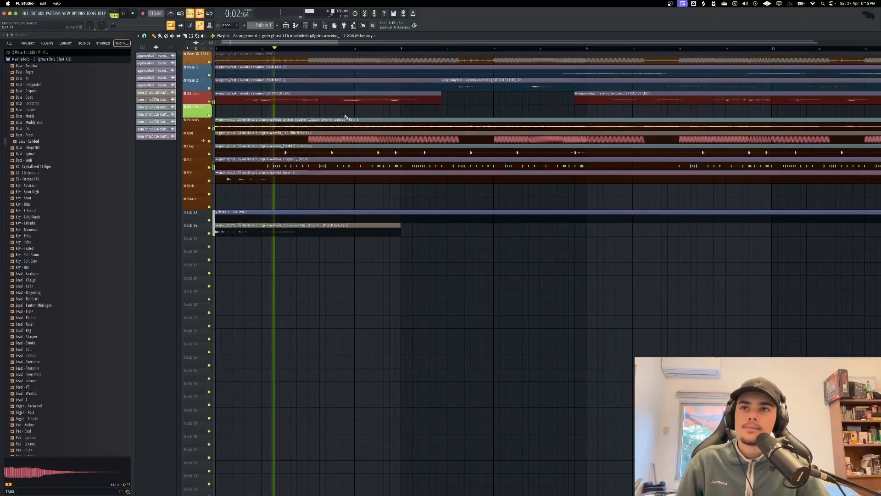
scroll(346, 117, down, 4)
scroll(293, 116, down, 2)
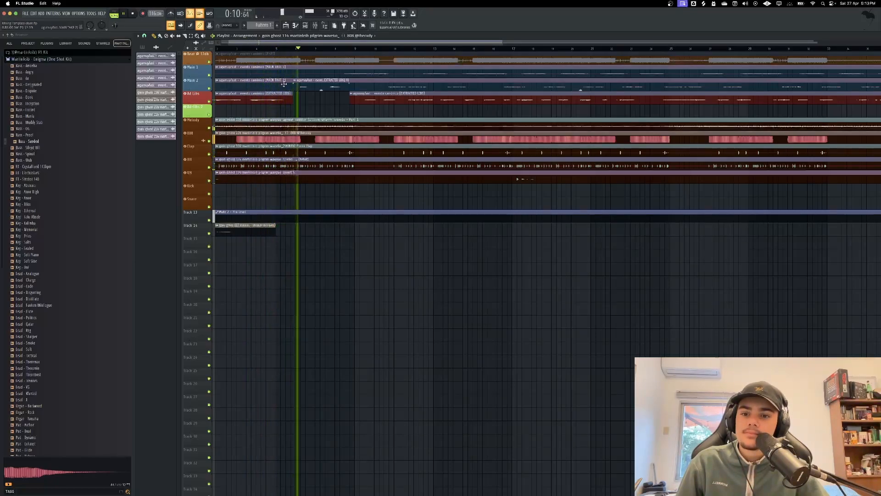
scroll(323, 94, up, 3)
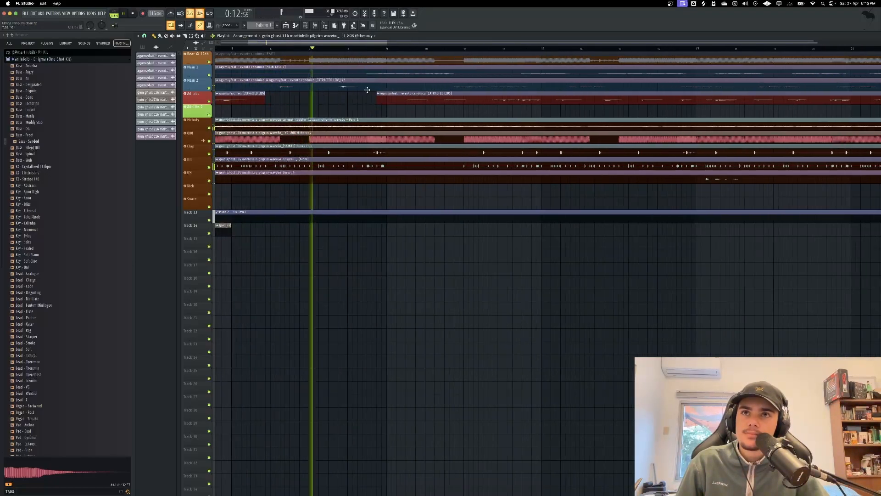
drag(321, 90, 320, 94)
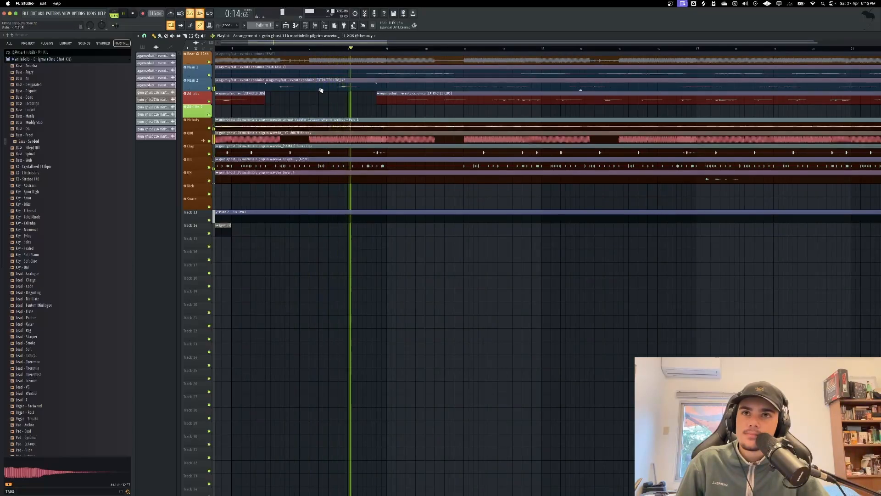
scroll(321, 90, down, 5)
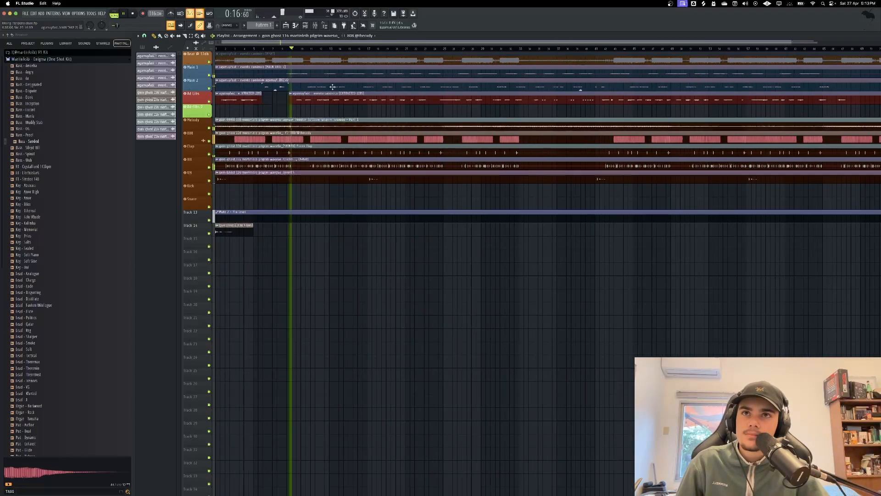
scroll(292, 80, up, 2)
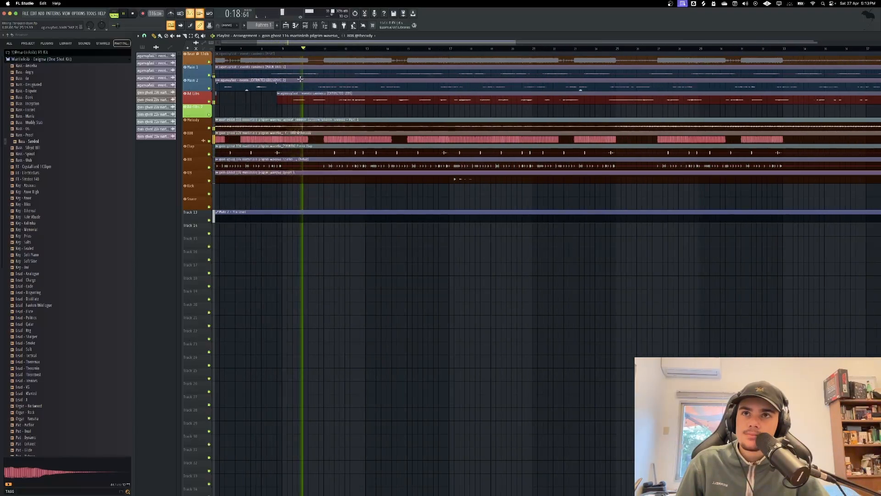
key(space)
Reset the project's main volume to its default level.
right_click(91, 25)
click(99, 29)
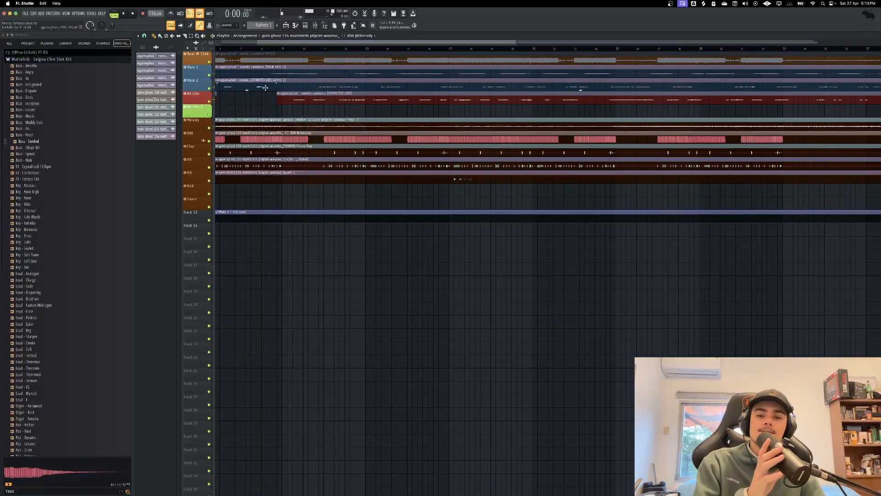